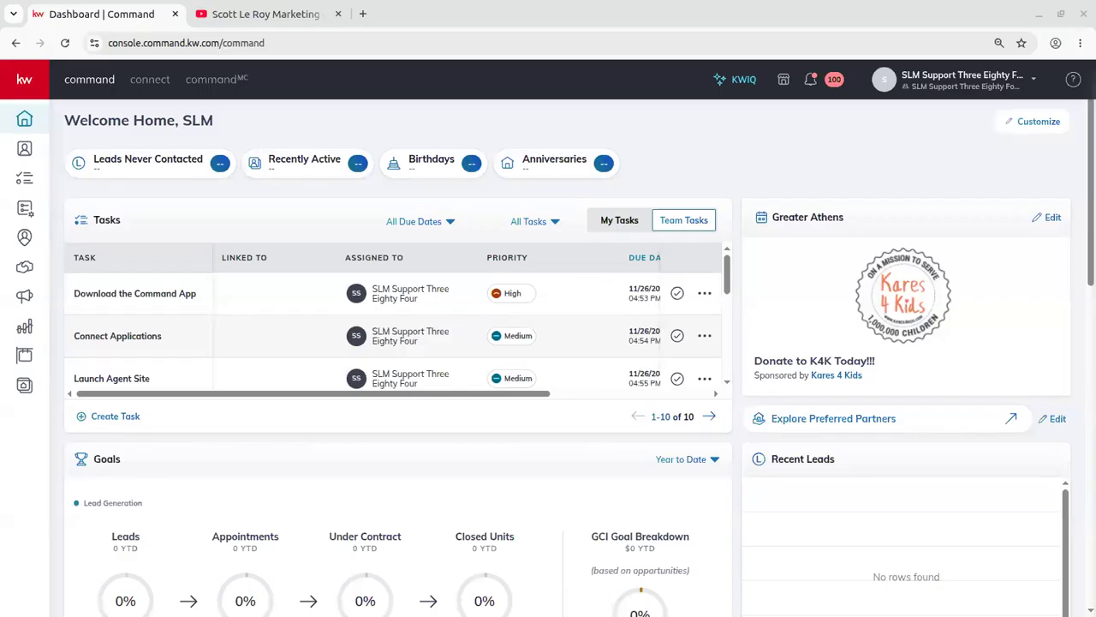
Switch to YouTube and show the Digital Marketing Experts channel's Videos tab of latest uploads.
left_click(270, 13)
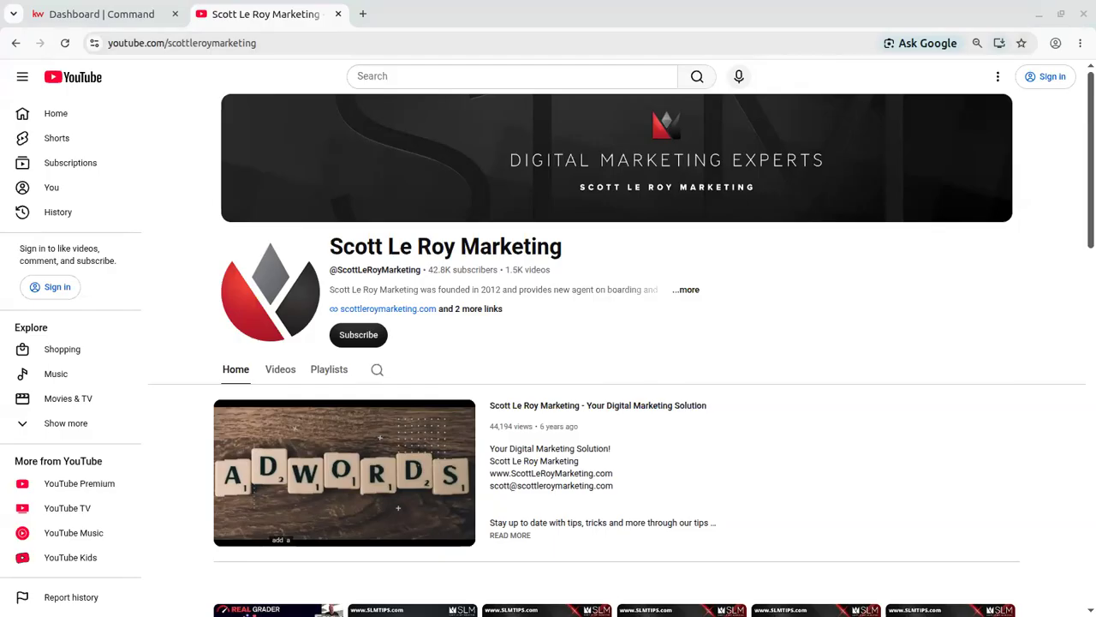
left_click(307, 39)
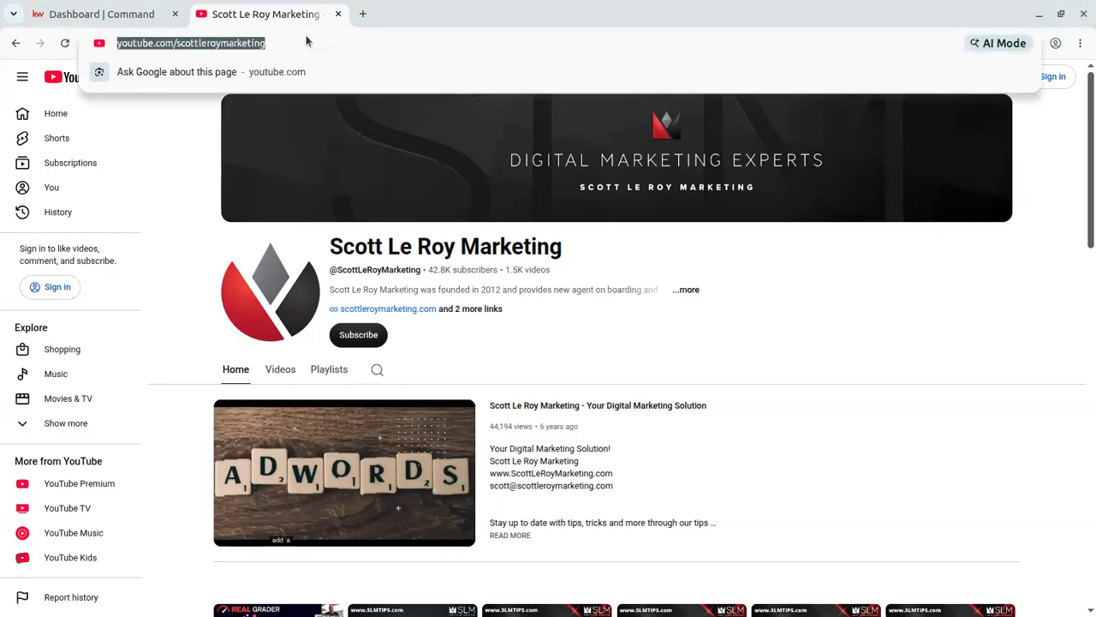
key("alt+Tab")
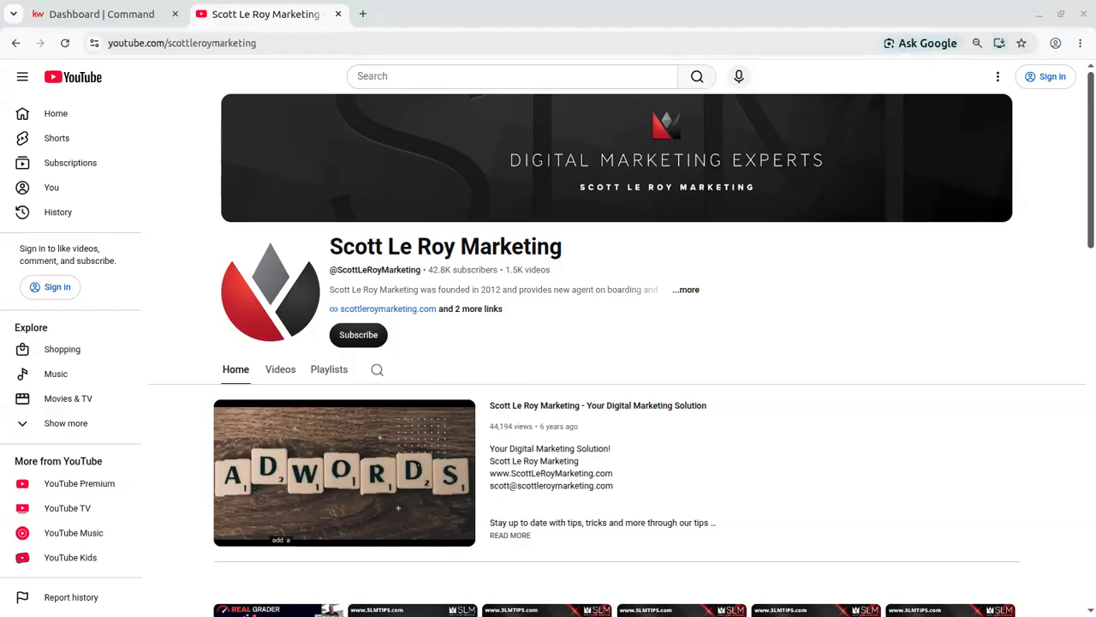
scroll(616, 343, "down", 2)
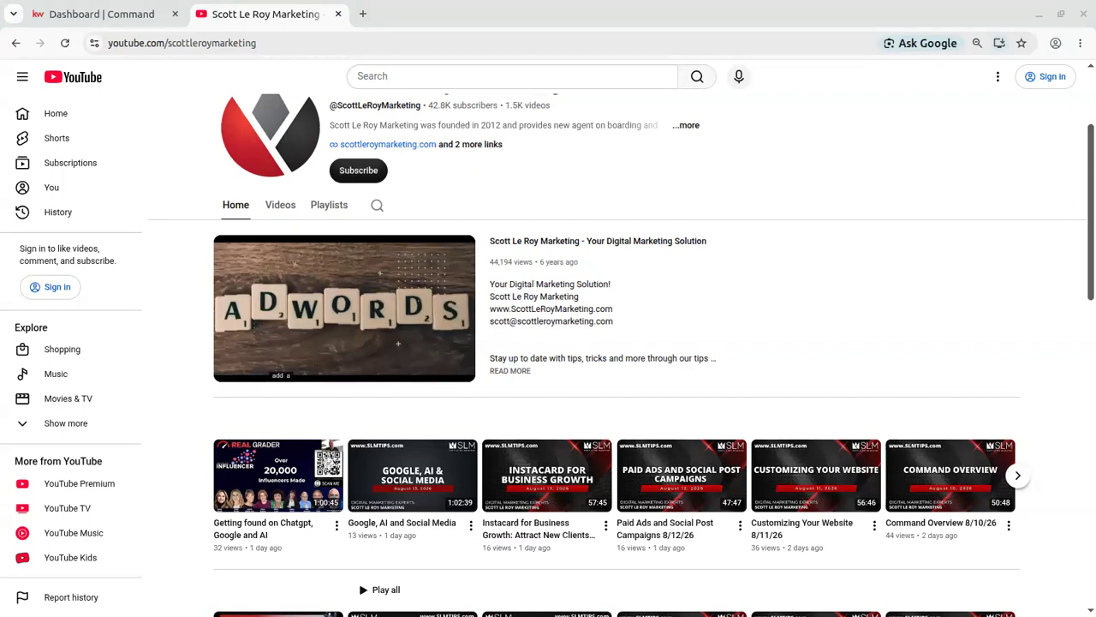
left_click(278, 206)
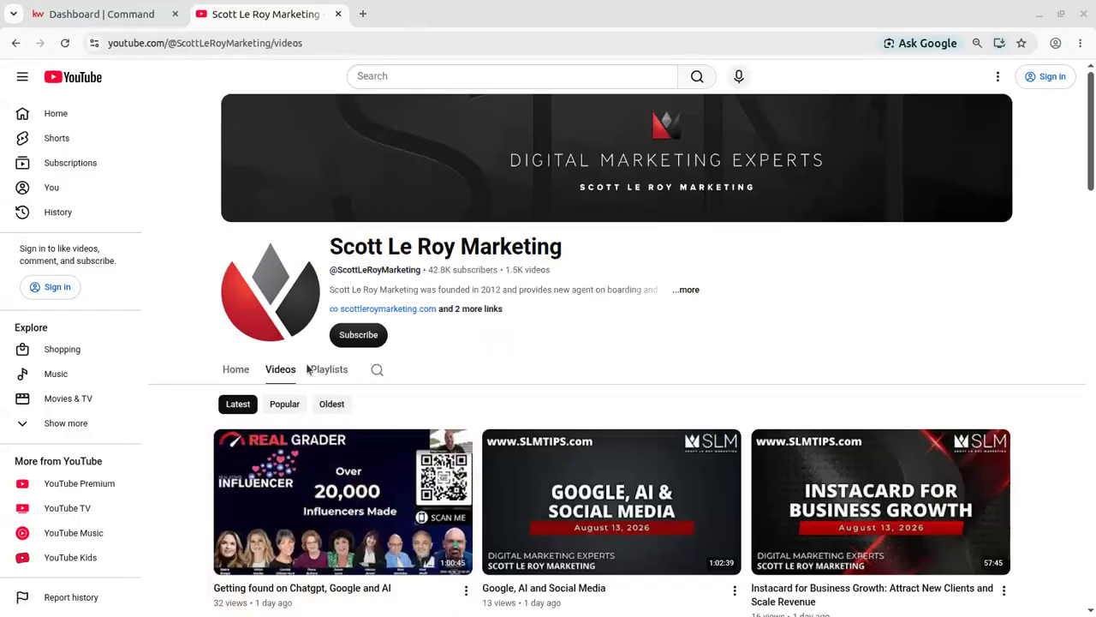
Browse the channel's Playlists, then return to the KW Command dashboard tab.
left_click(330, 384)
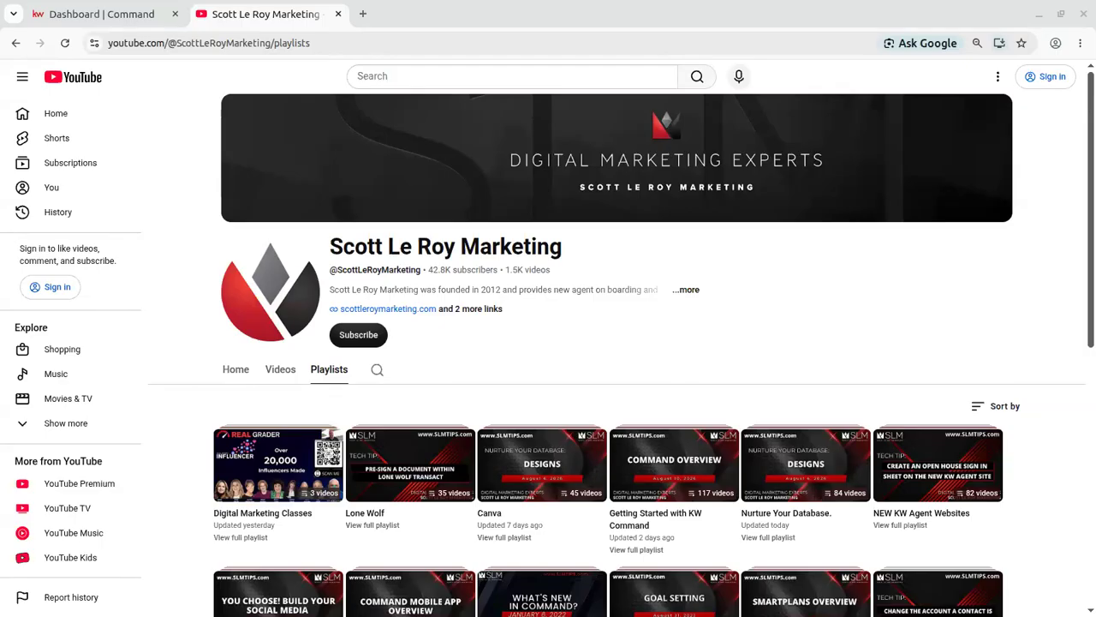
left_click(128, 14)
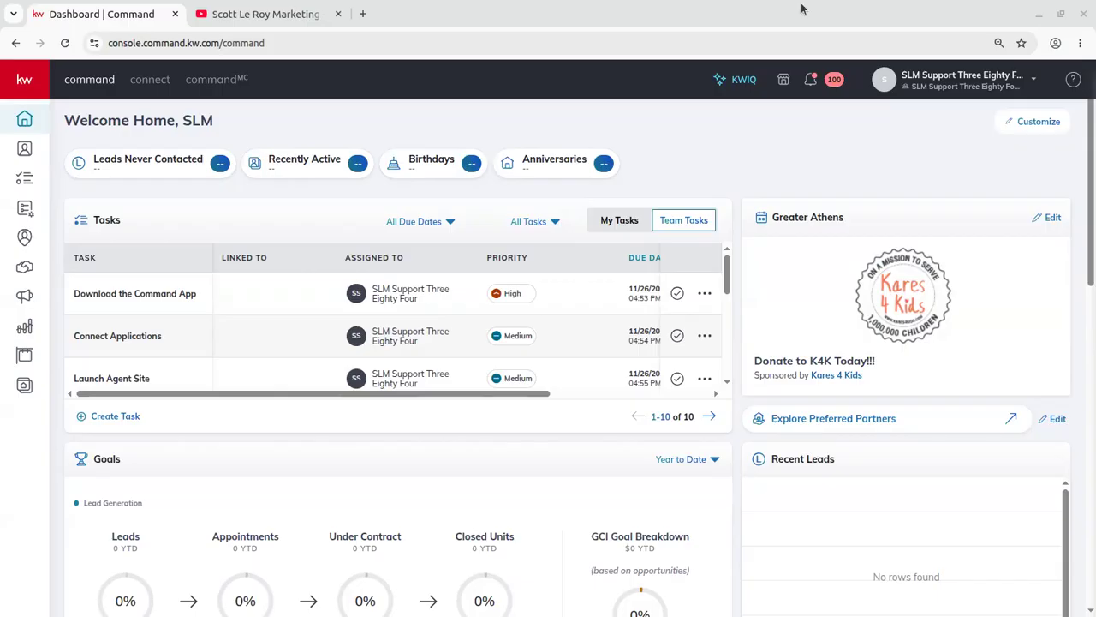
Go to KW Command's Settings page from the profile dropdown.
left_click(920, 70)
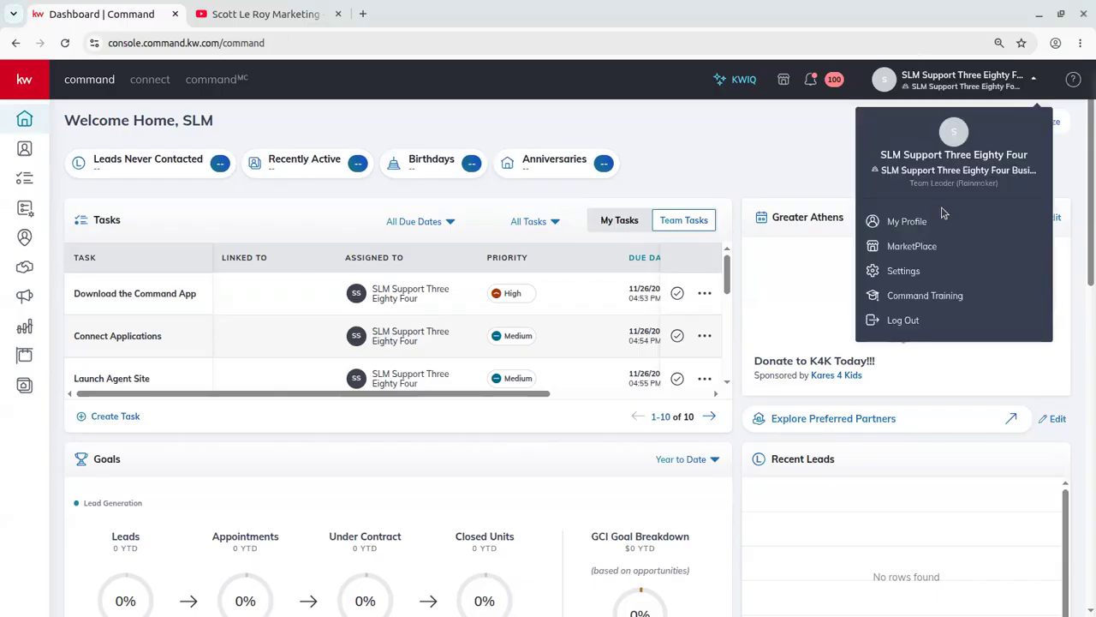
left_click(910, 273)
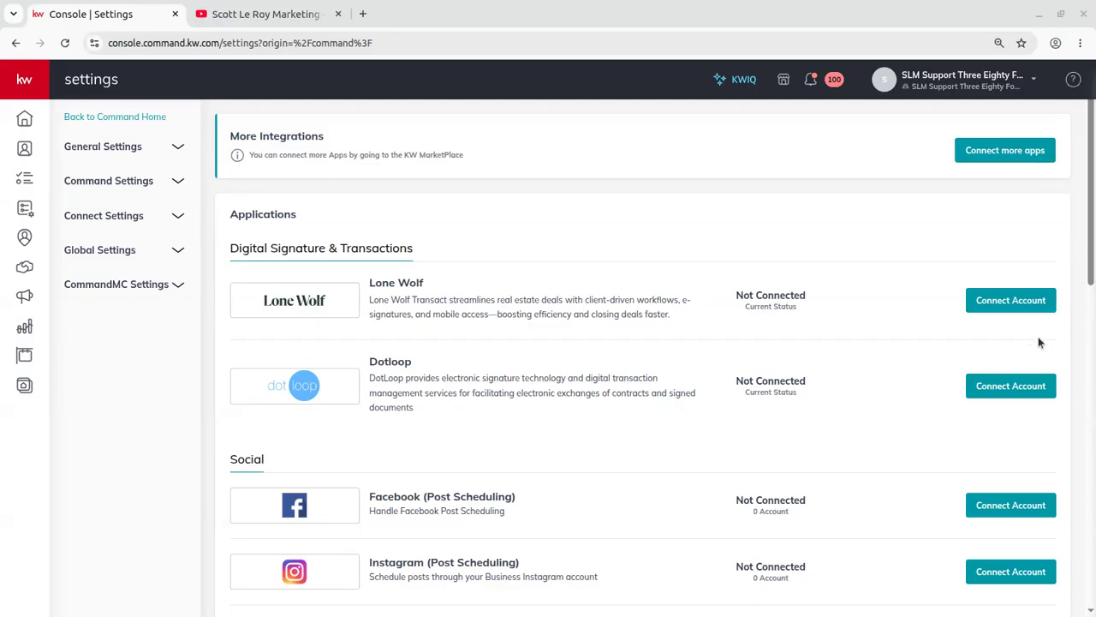
Start connecting the Lone Wolf account under Digital Signature & Transactions.
left_click(1001, 299)
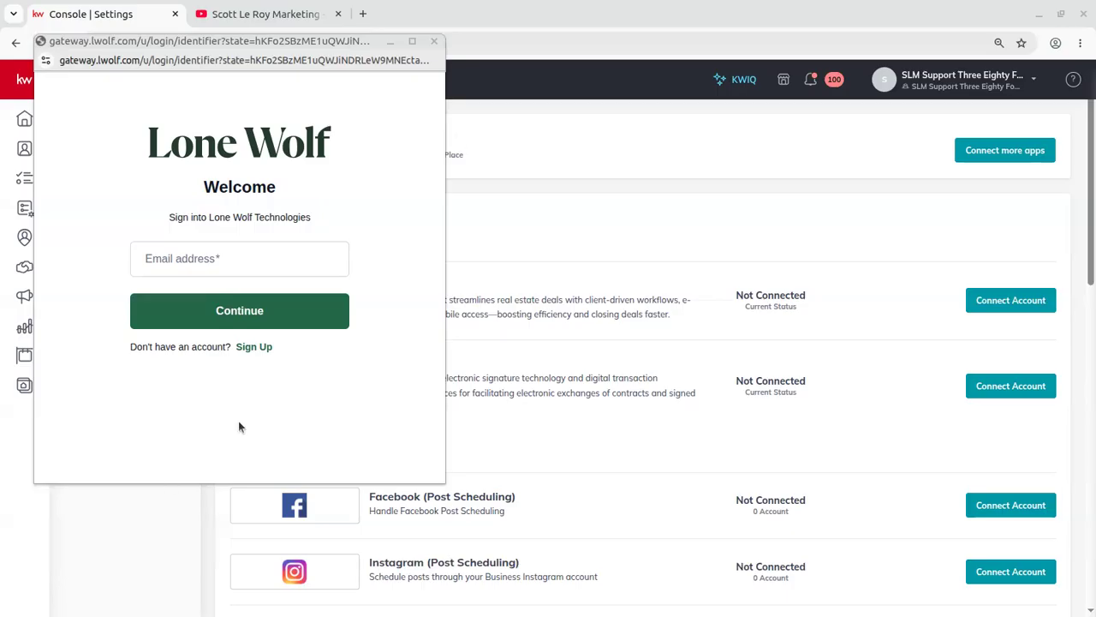
Switch the Lone Wolf popup to Sign Up, then close it and minimize the window.
left_click(254, 346)
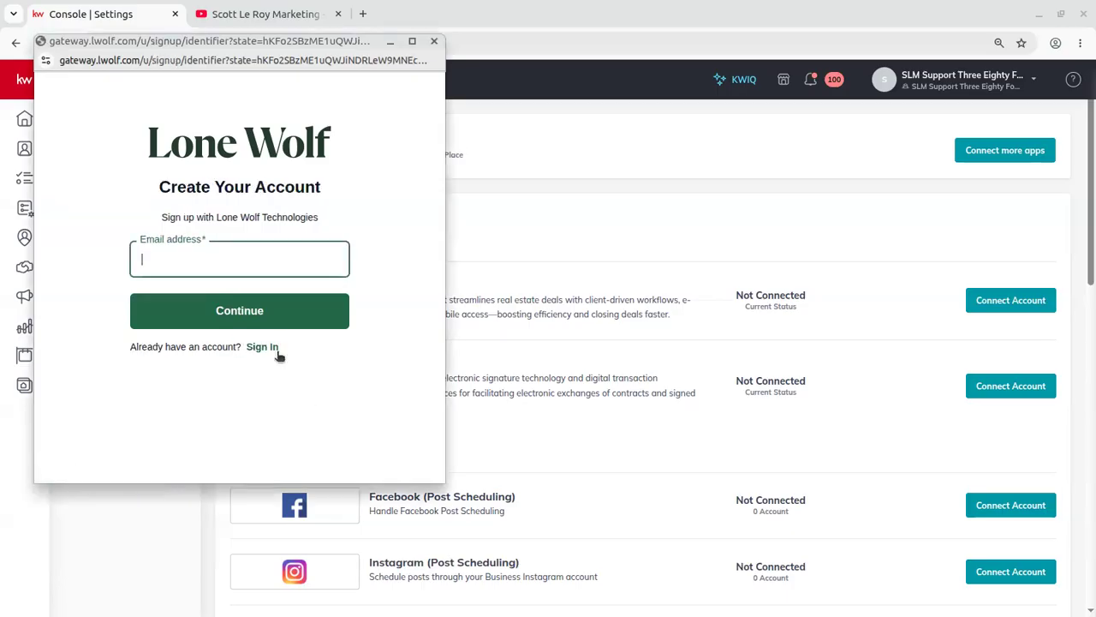
left_click(436, 43)
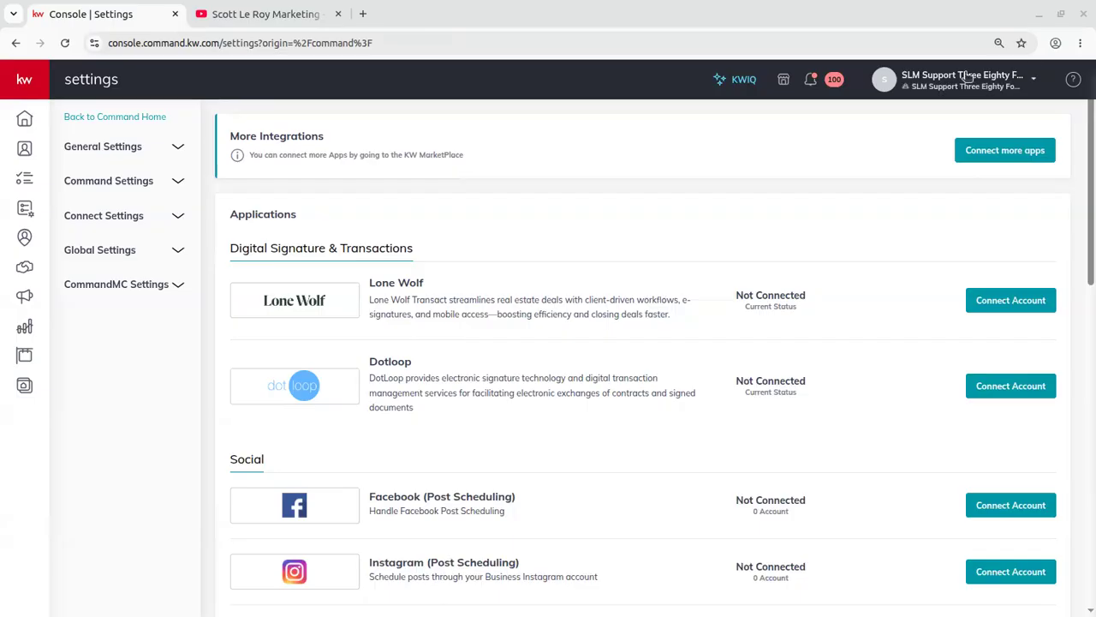
left_click(1038, 15)
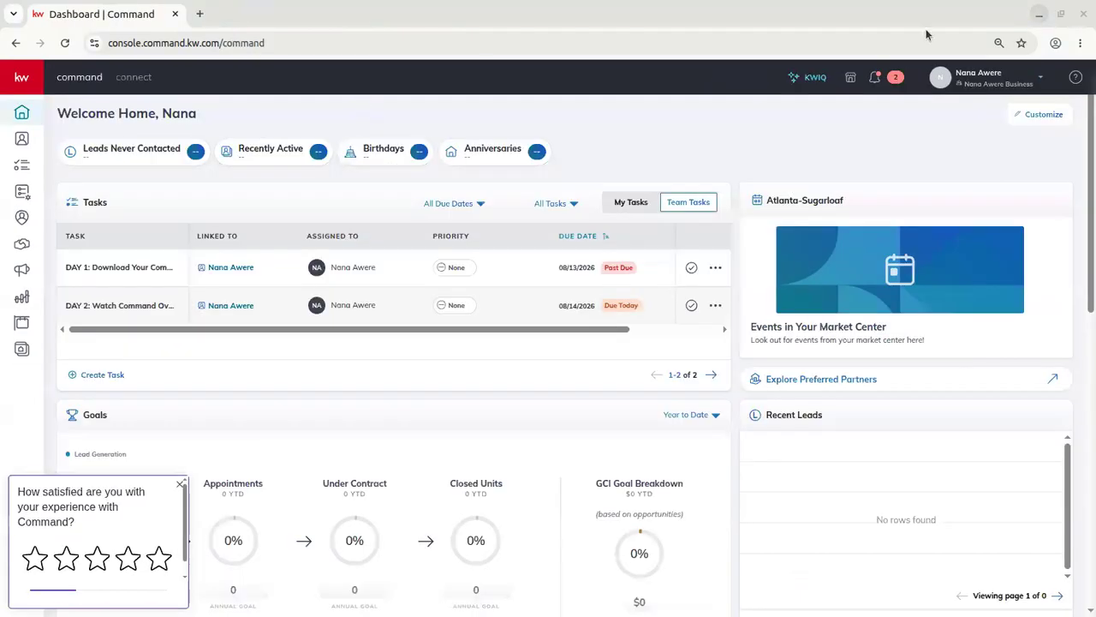
Dismiss the survey and launch Transact via Go to Transact in the connected account's Settings.
left_click(180, 485)
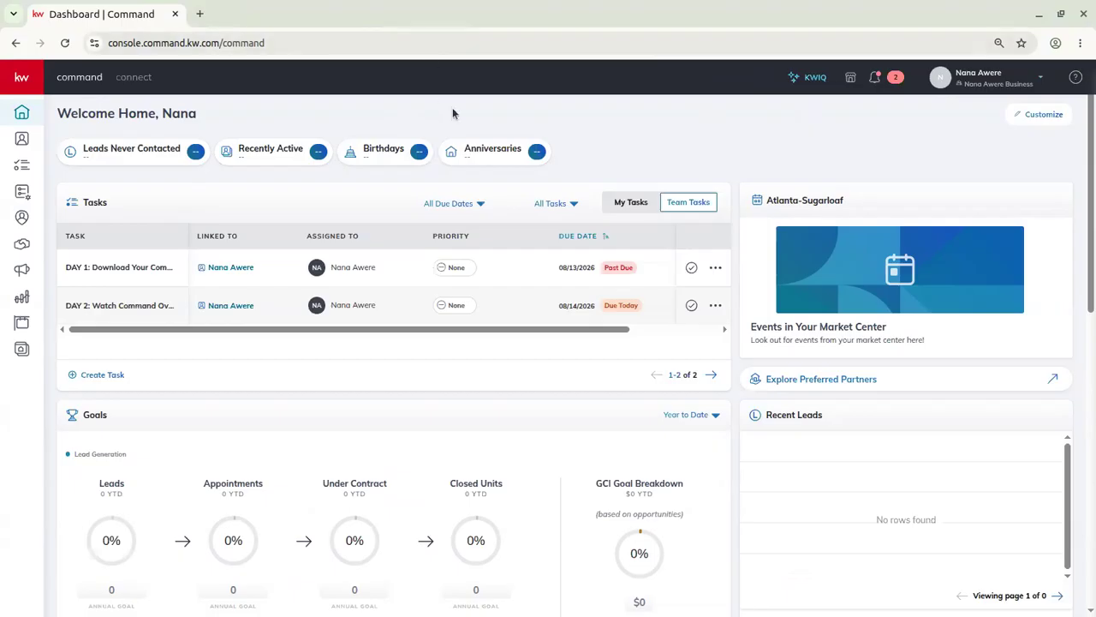
left_click(981, 81)
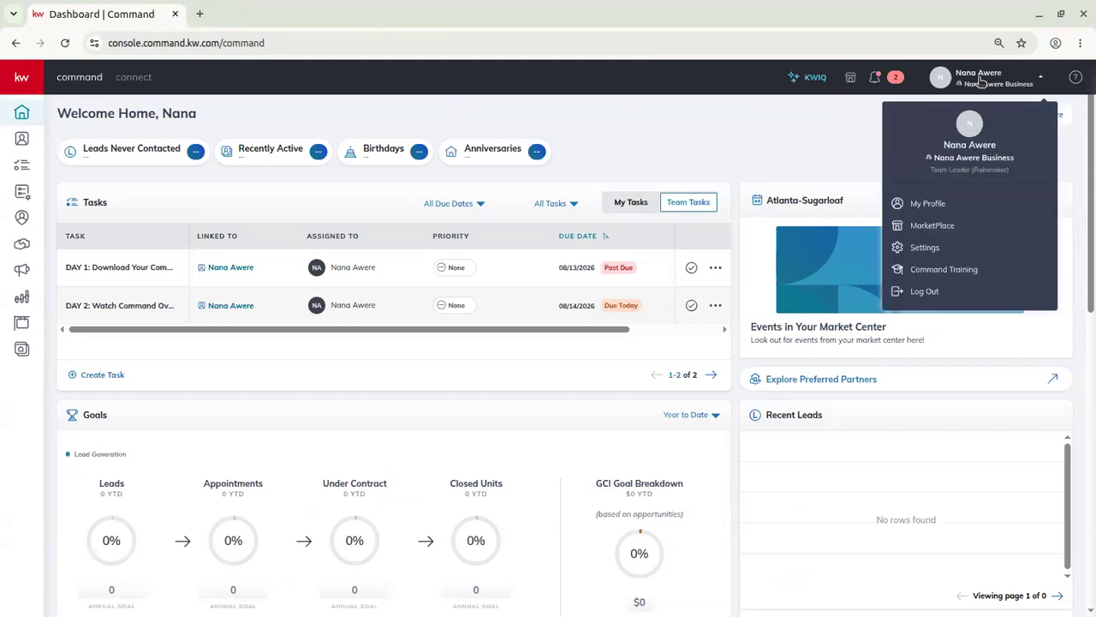
left_click(925, 248)
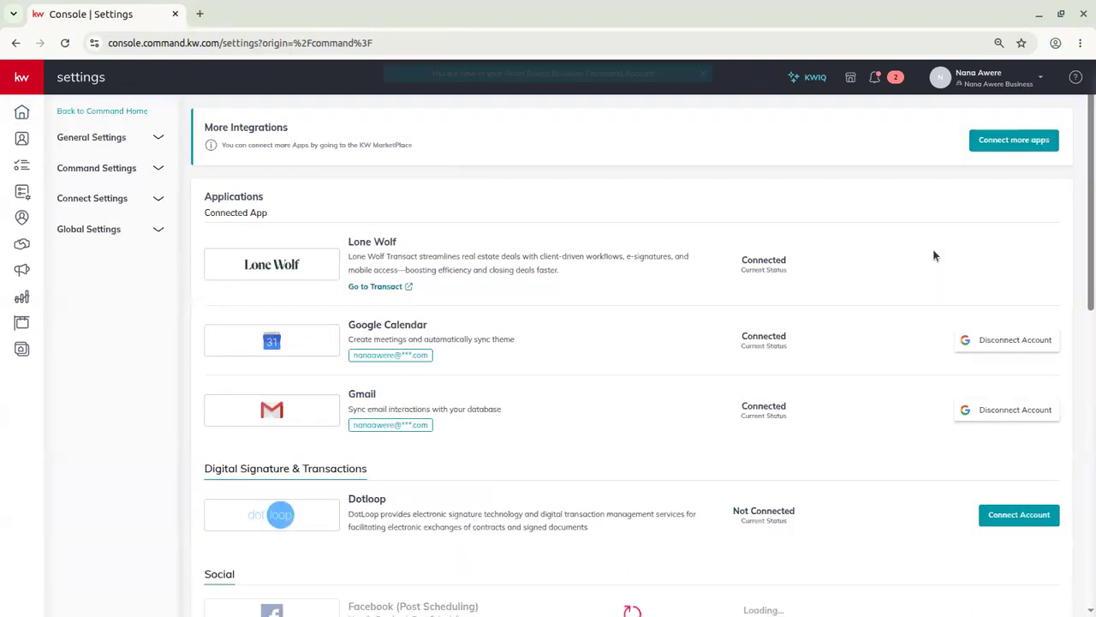
left_click(407, 289)
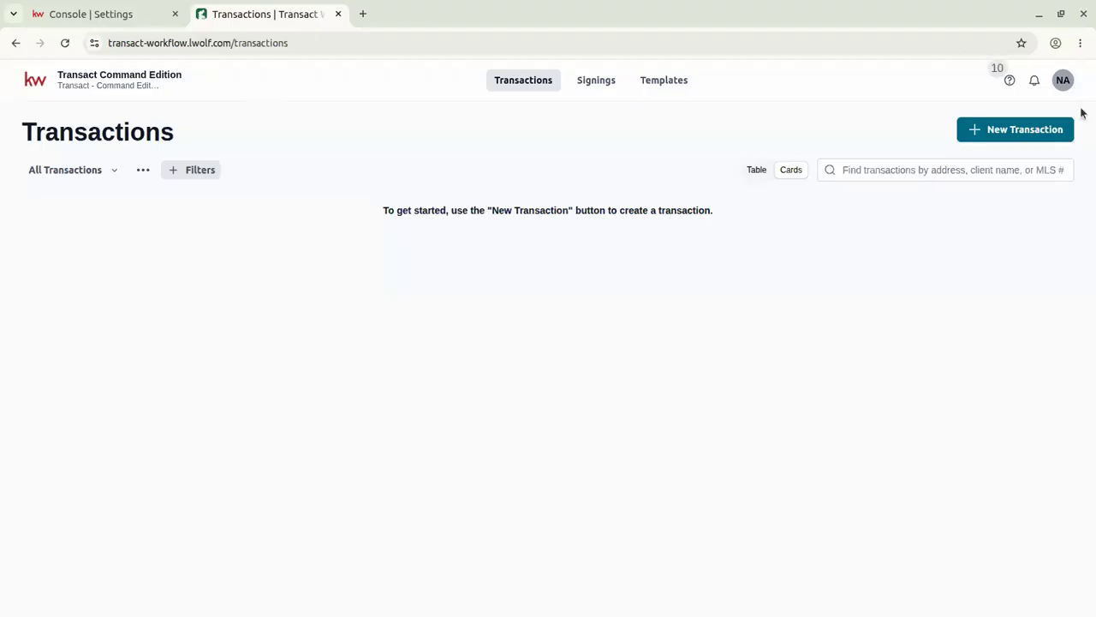
left_click(1063, 79)
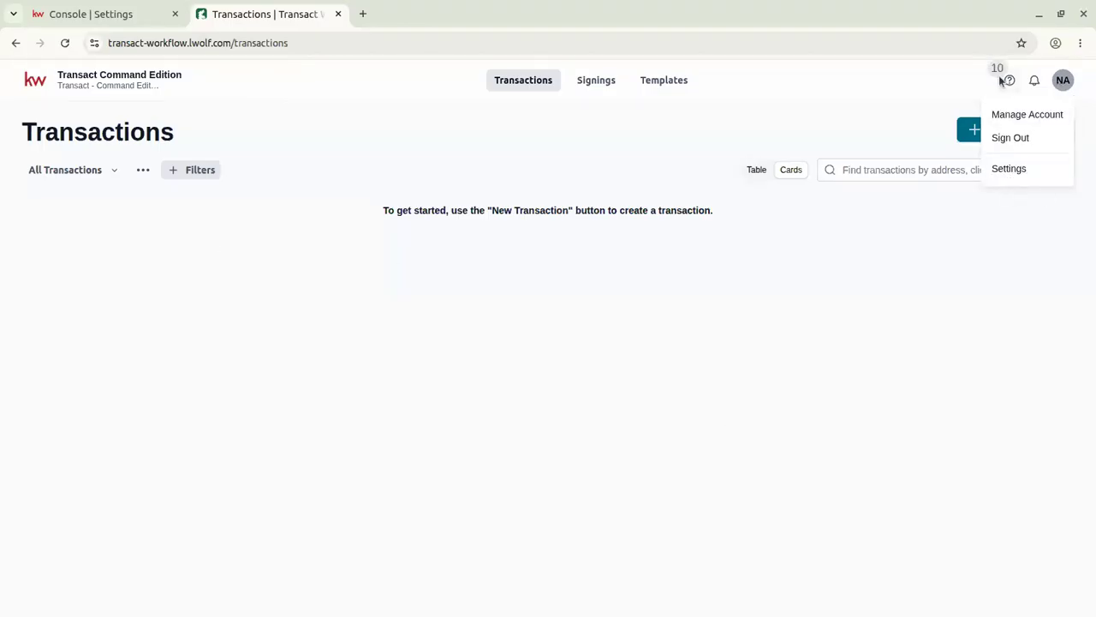
left_click(1067, 86)
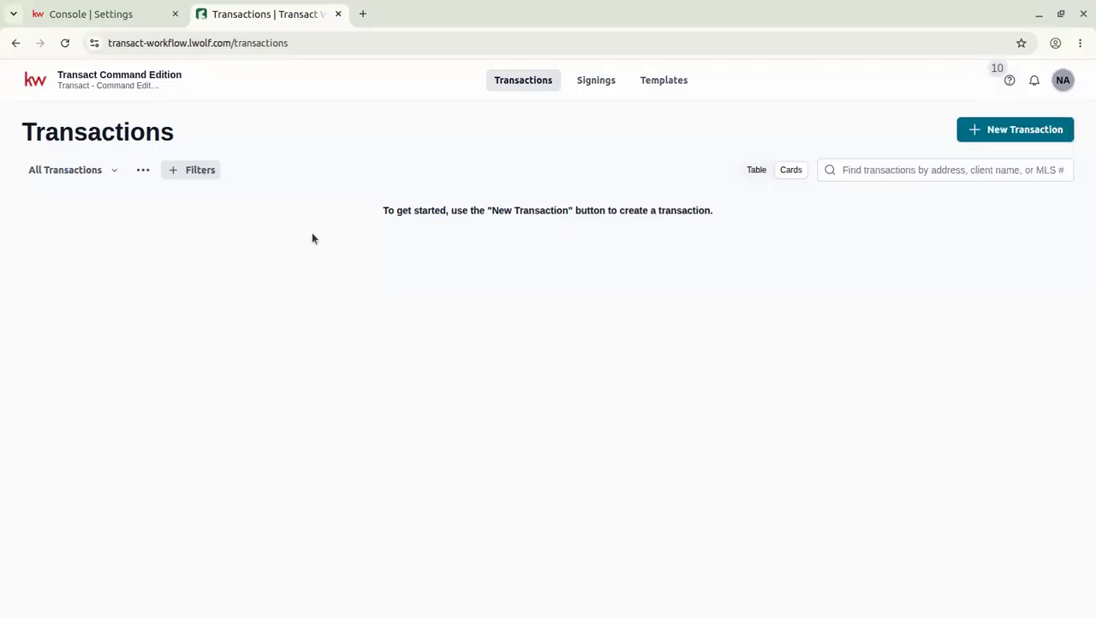
left_click(362, 13)
type("plat")
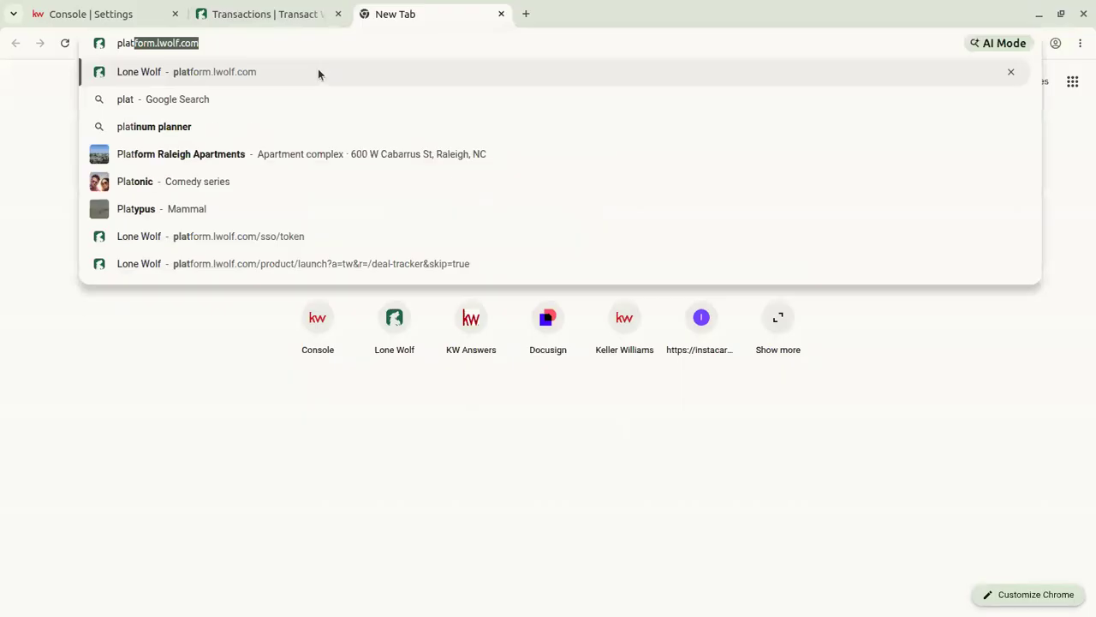
key("Return")
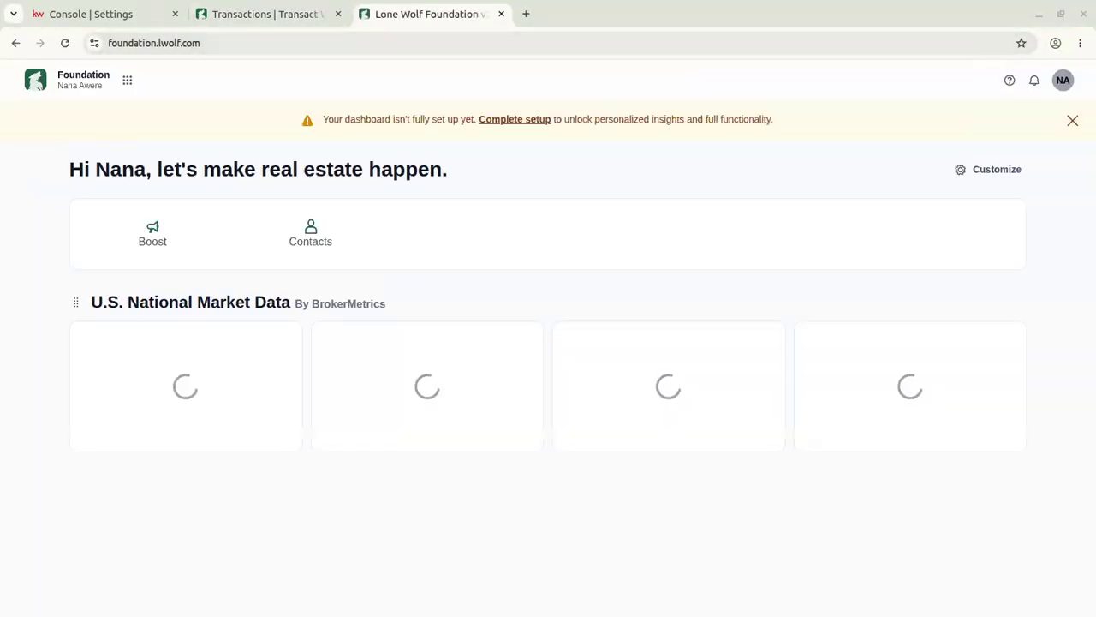
left_click(913, 179)
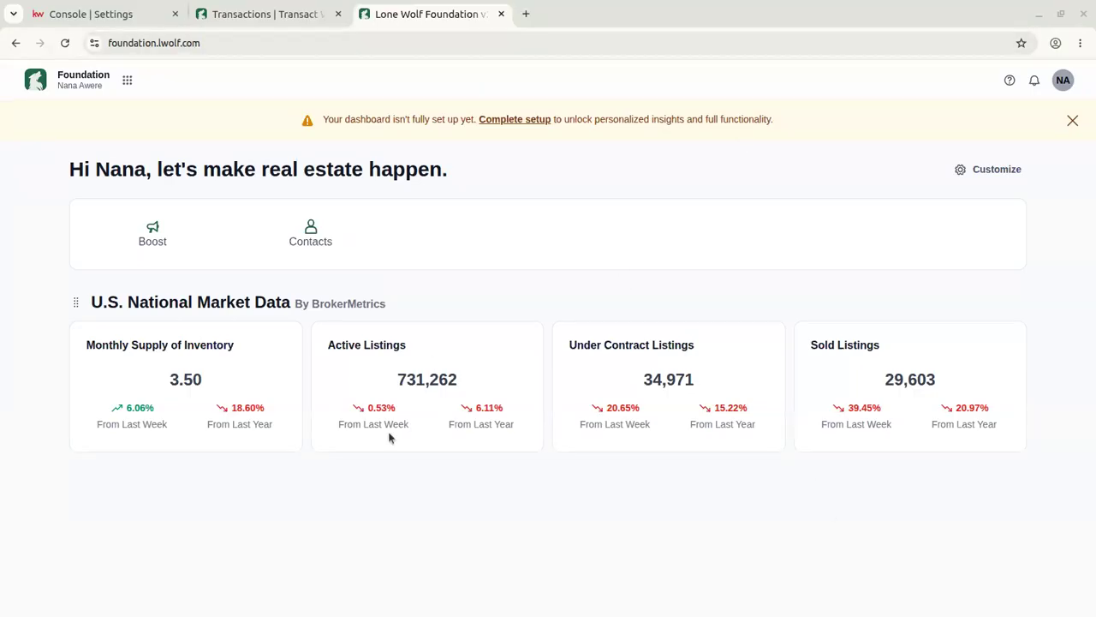
left_click(502, 14)
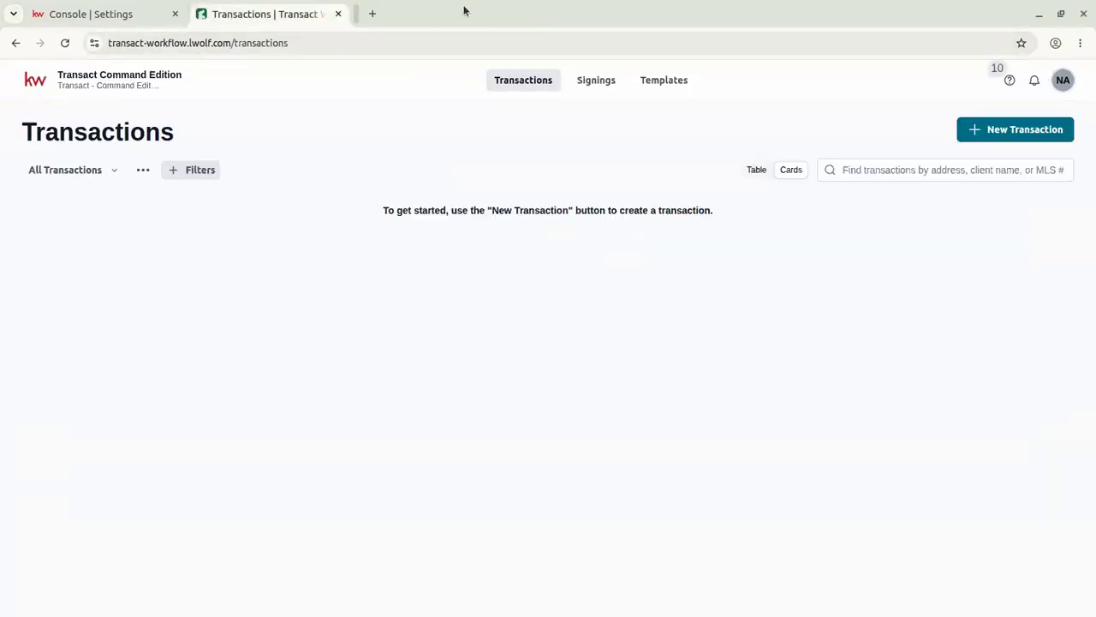
Close the Transact tab and open the Opportunities page from Command Home.
left_click(338, 15)
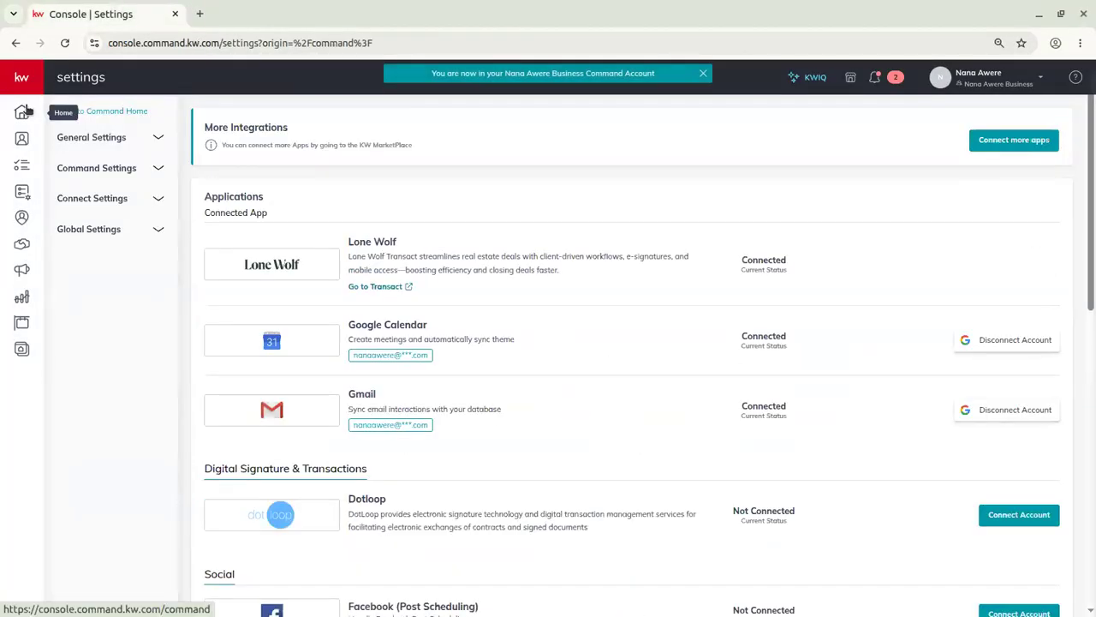
left_click(60, 110)
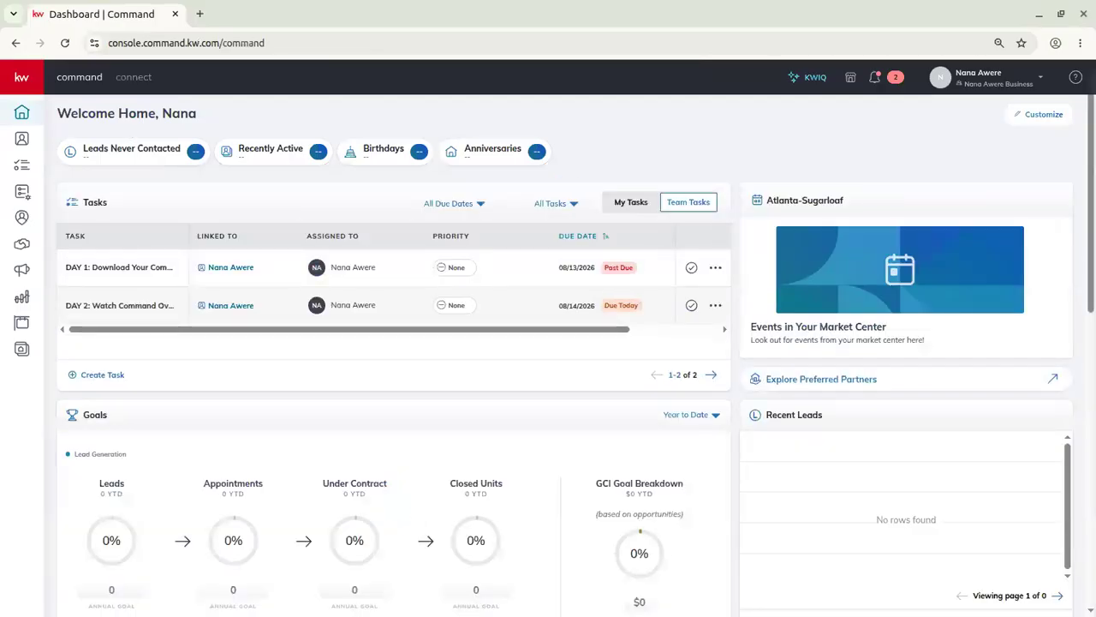
left_click(22, 246)
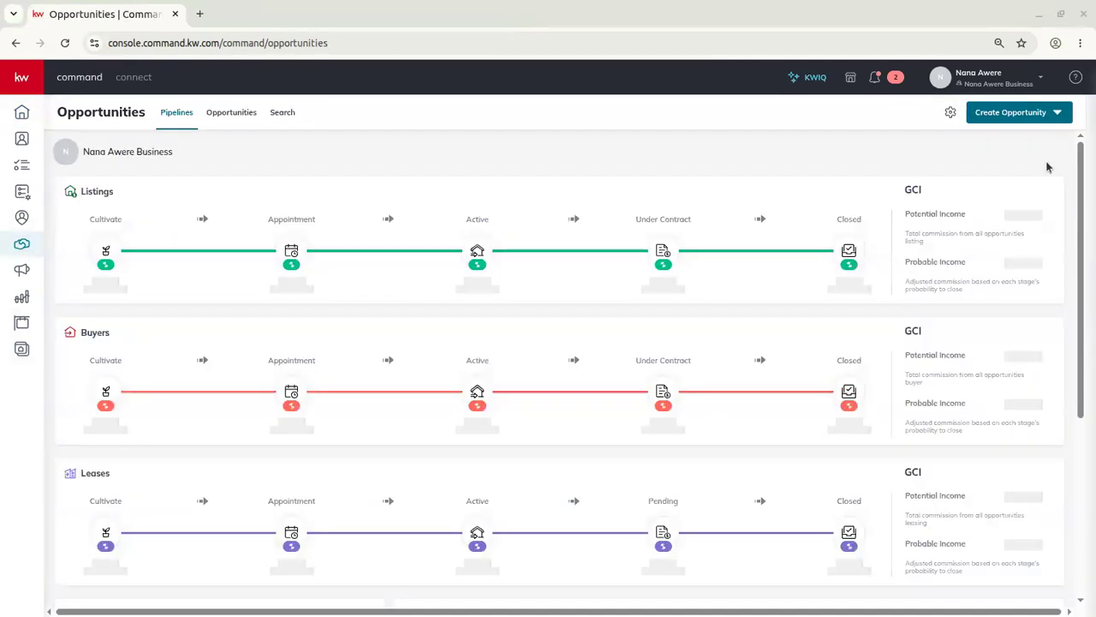
Start a new listing opportunity and add a new seller contact named SLM Demo.
left_click(1019, 118)
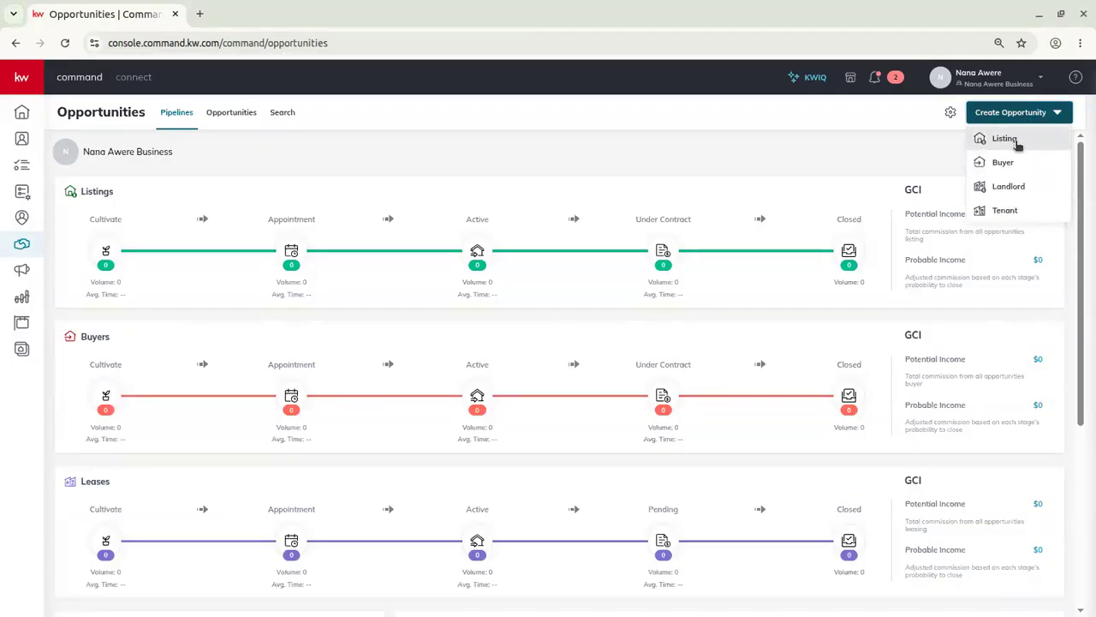
left_click(1010, 139)
left_click(396, 192)
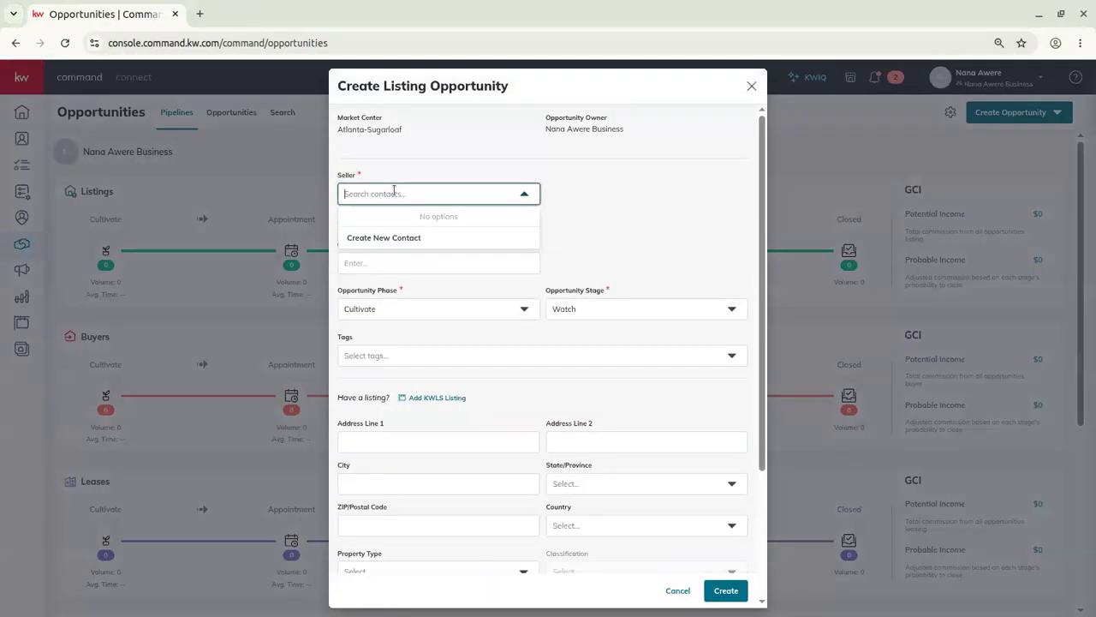
type("SLM")
key("BackSpace")
key("BackSpace")
left_click(410, 237)
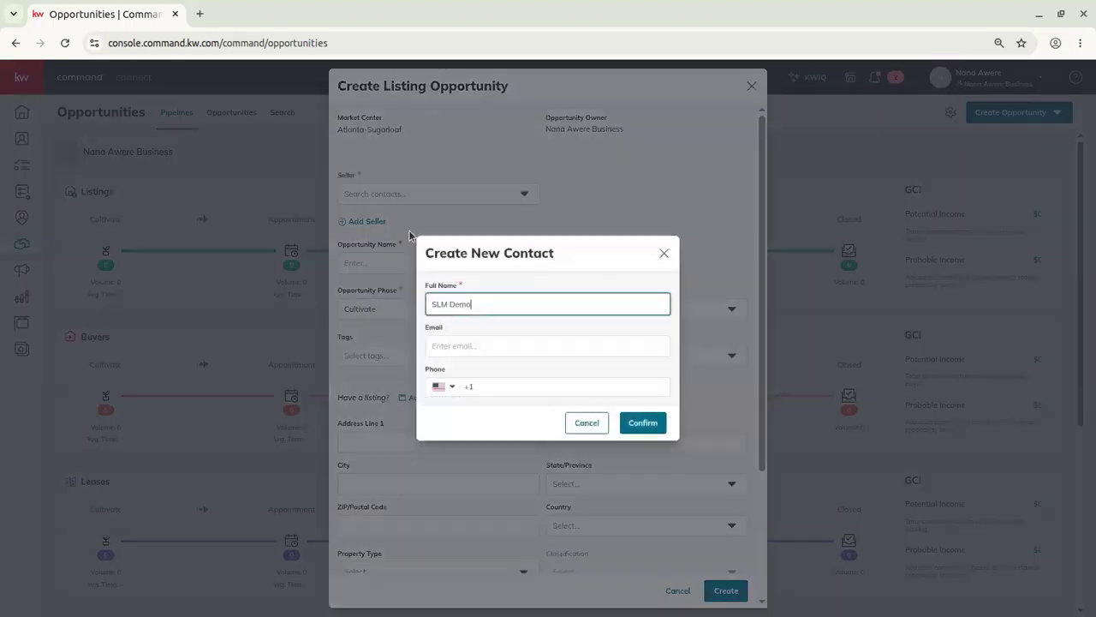
left_click(642, 423)
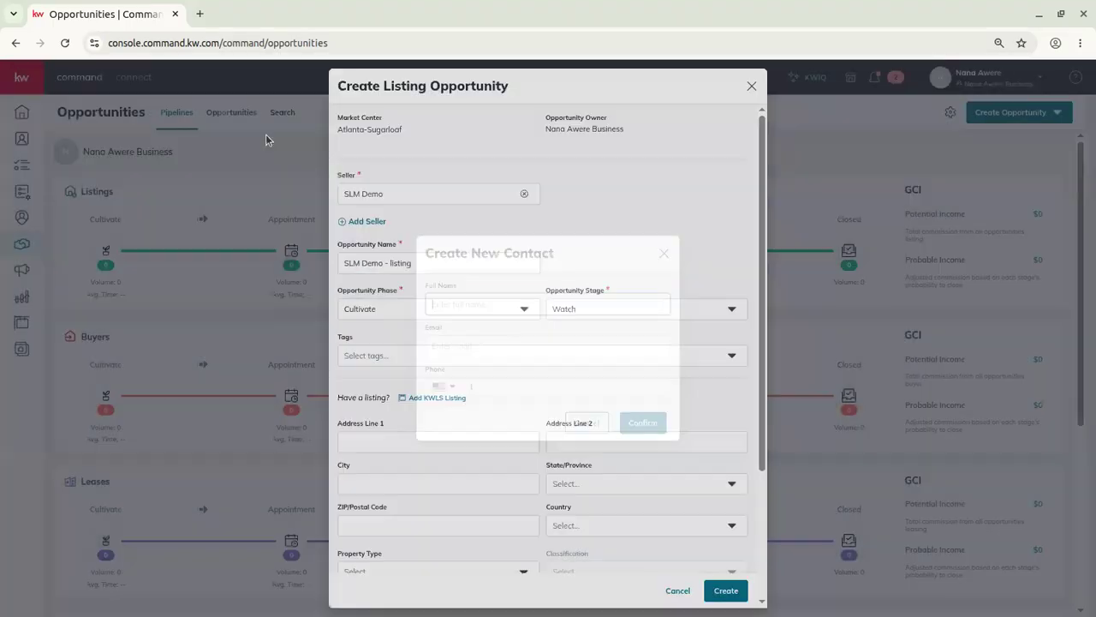
Submit the form to create the SLM Demo - listing opportunity.
scroll(446, 247, "down", 1)
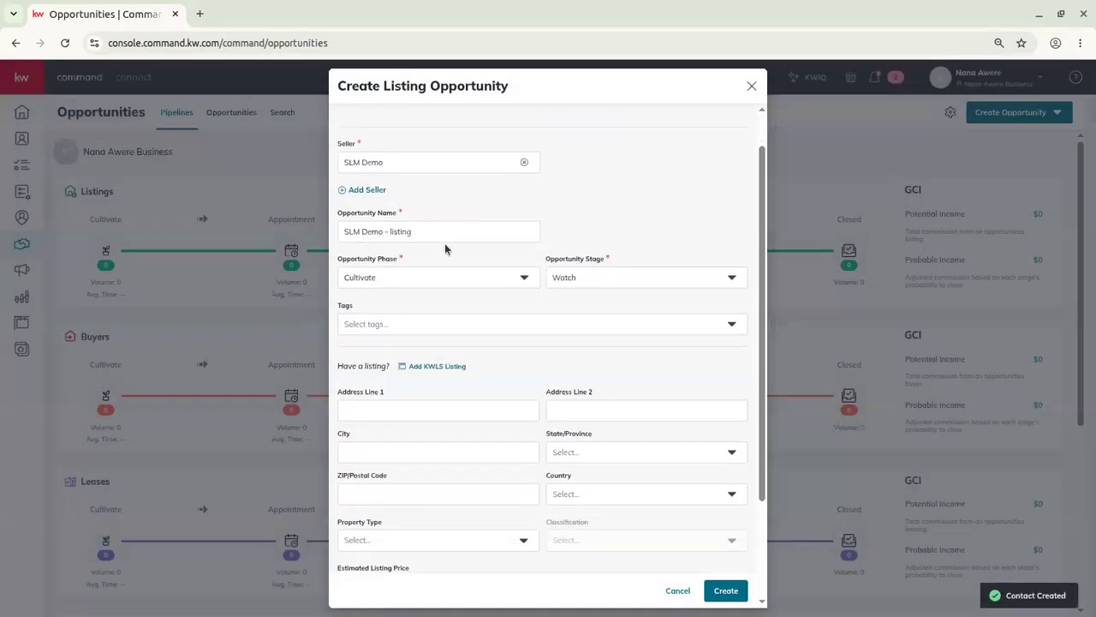
scroll(445, 248, "down", 3)
scroll(436, 184, "down", 1)
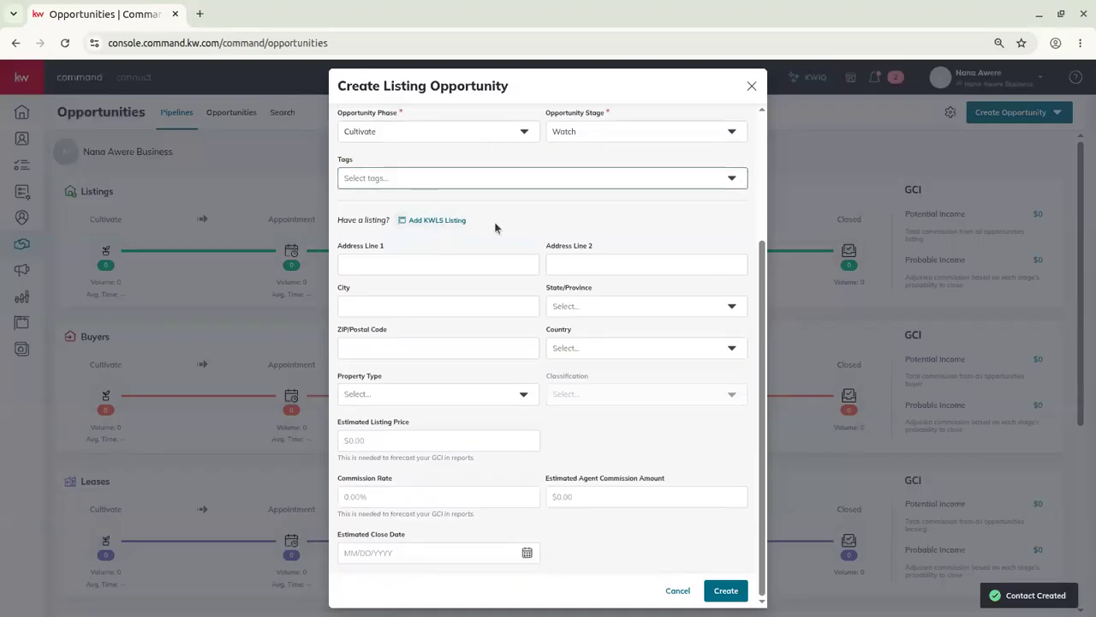
left_click(739, 590)
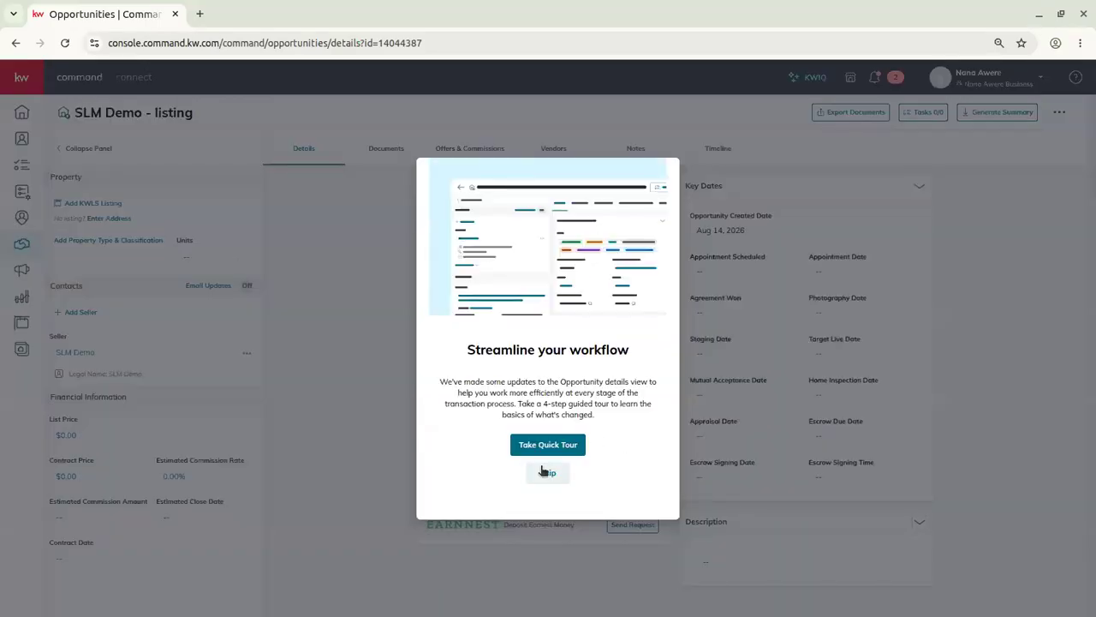
Skip the guided tour and show the listing's 14-document Residential checklist.
left_click(548, 472)
left_click(379, 149)
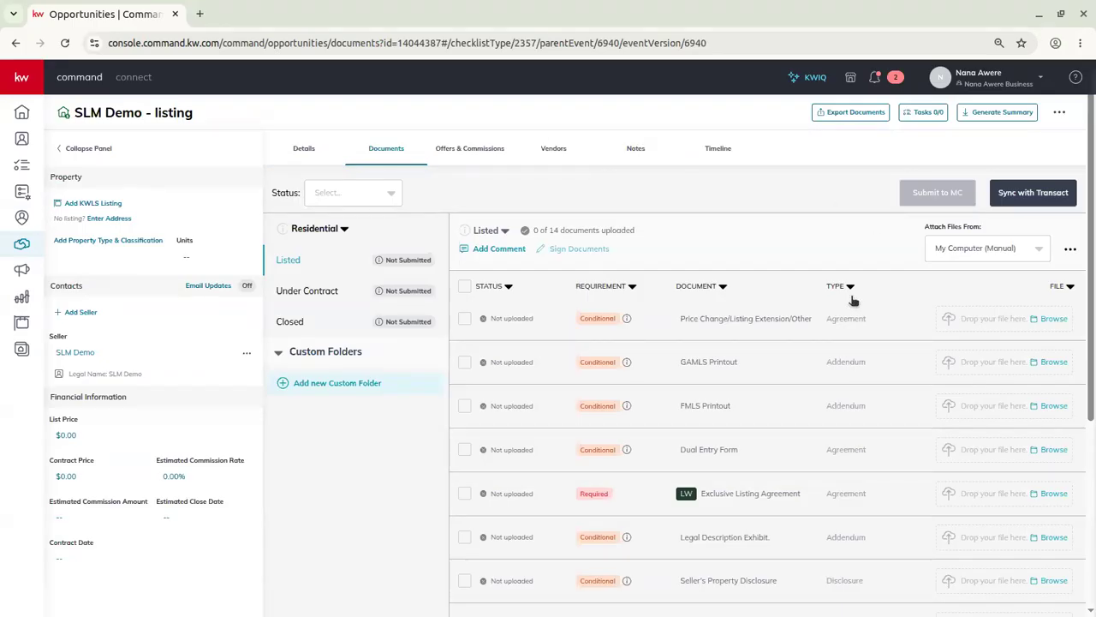
Sync SLM Demo - listing with Transact, always allow the site's pop-ups, and open it in Transact.
left_click(1043, 202)
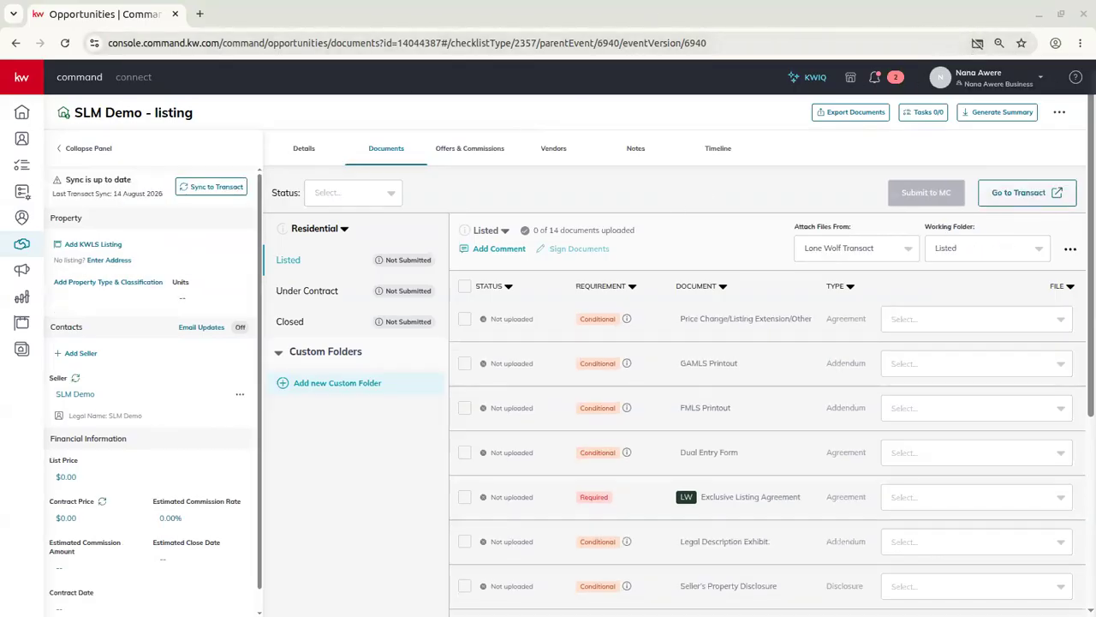
left_click(978, 44)
left_click(868, 120)
left_click(990, 193)
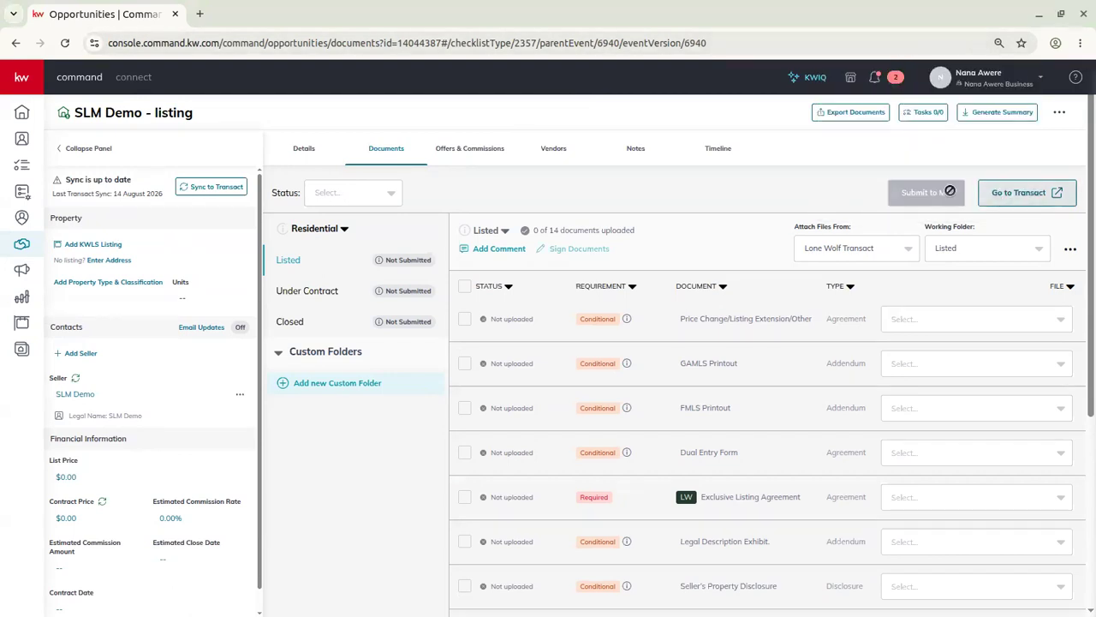
left_click(1032, 192)
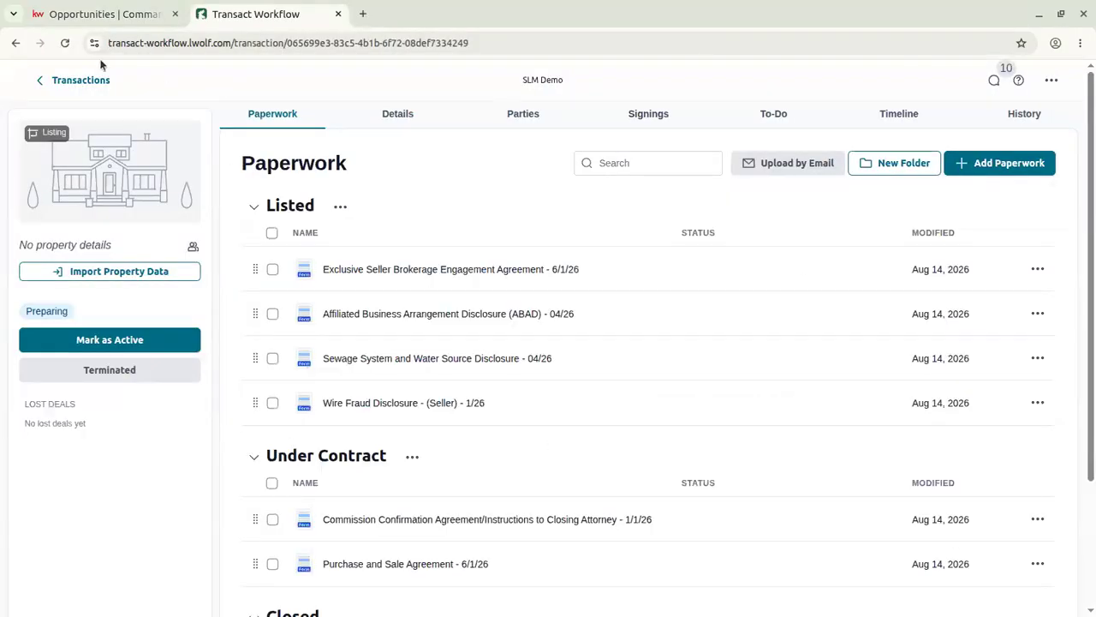
Switch back to the SLM Demo - listing checklist in KW Command.
left_click(92, 16)
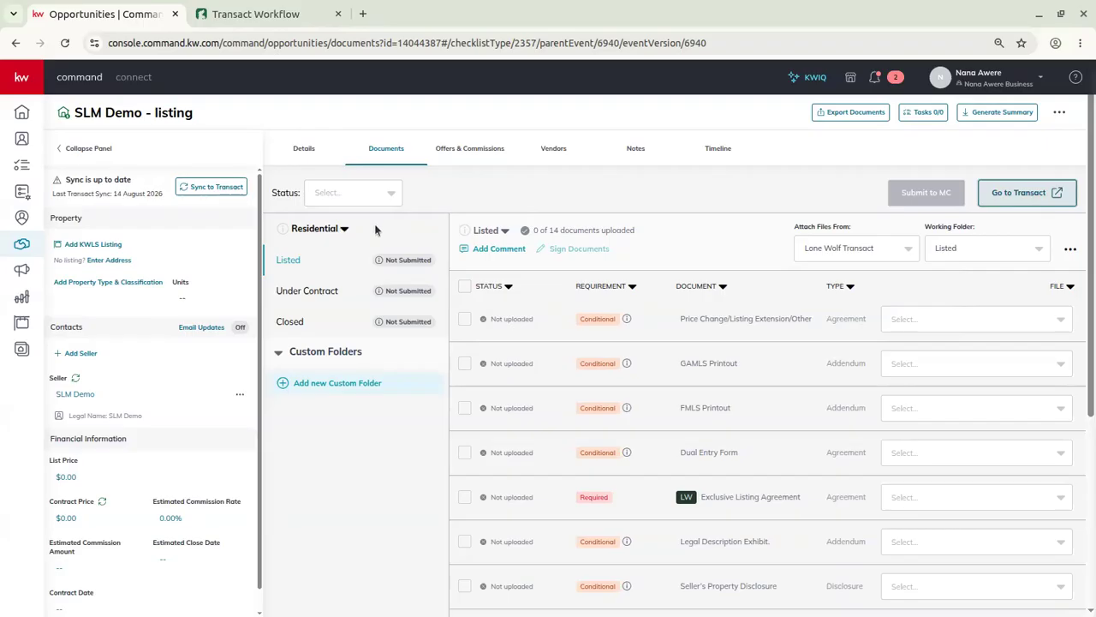
Review the Residential checklist type options, then move to the SLM Demo transaction in Transact.
left_click_drag(342, 230, 358, 234)
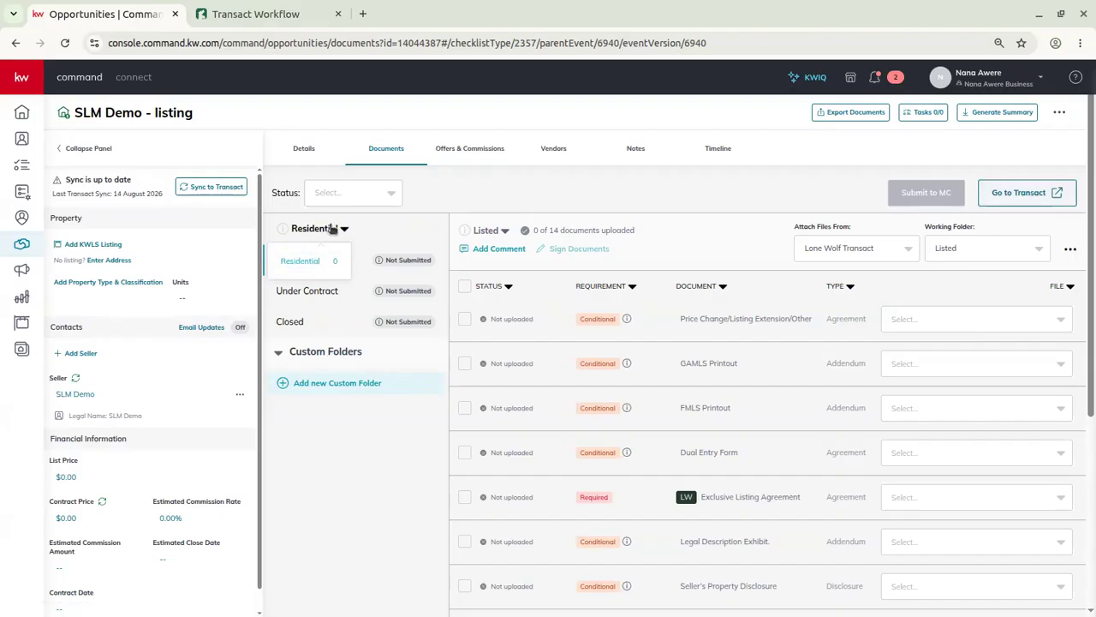
left_click_drag(362, 229, 412, 222)
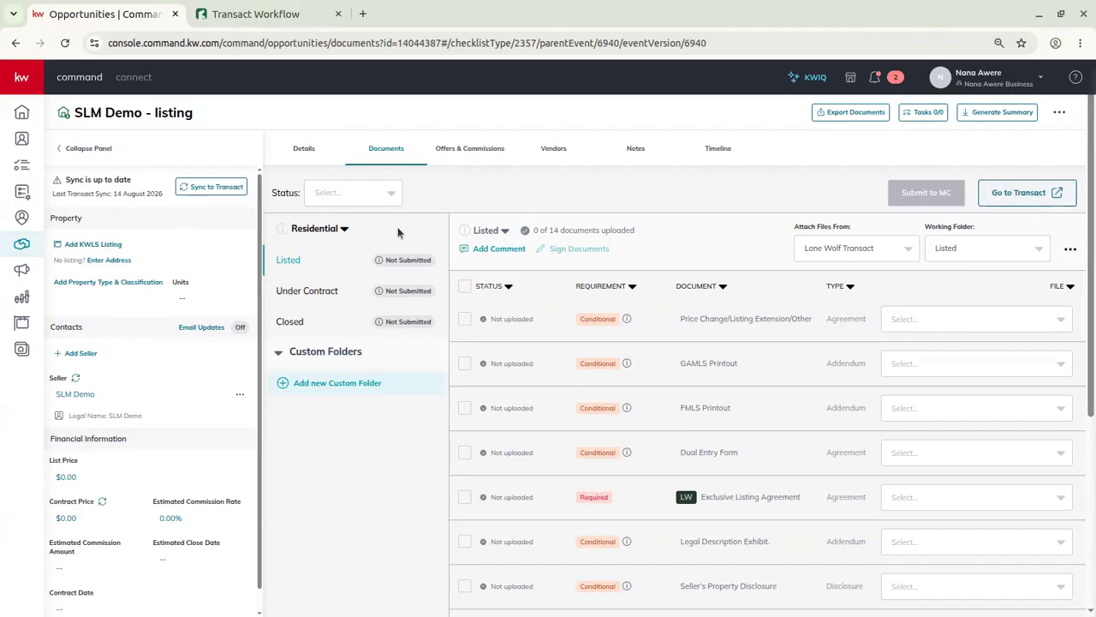
left_click(327, 228)
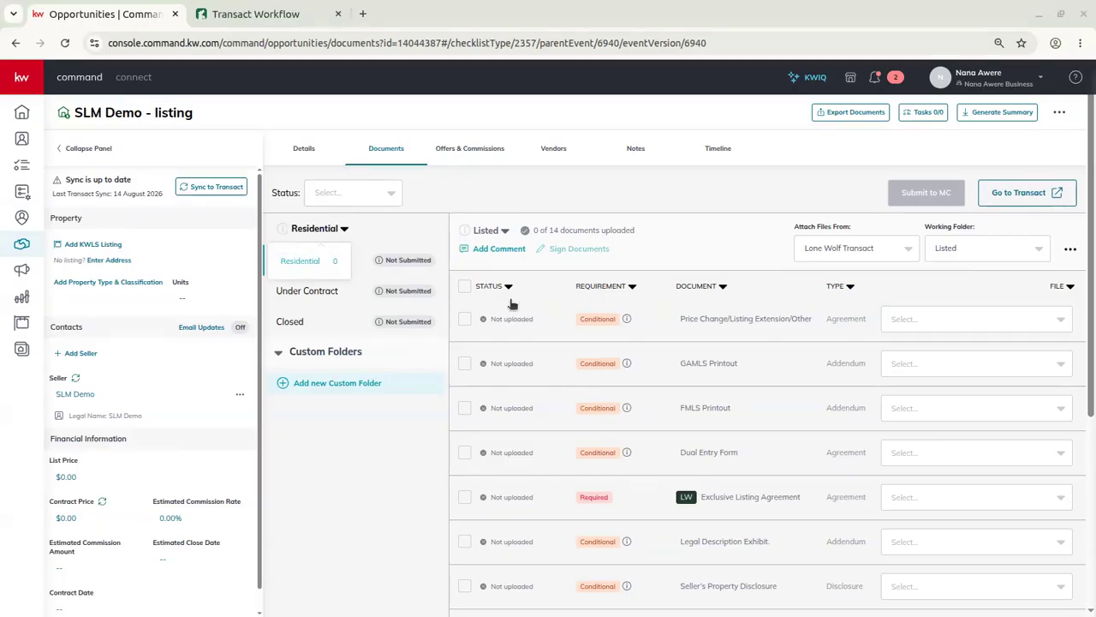
left_click(370, 211)
left_click(285, 20)
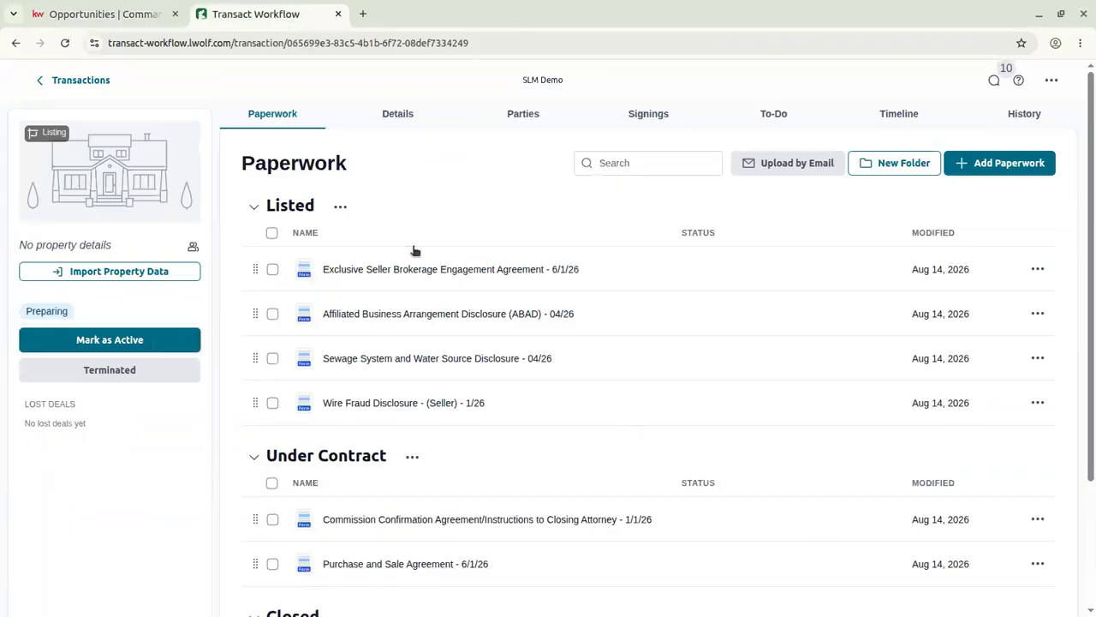
scroll(412, 247, "down", 2)
scroll(412, 246, "up", 2)
scroll(659, 434, "down", 3)
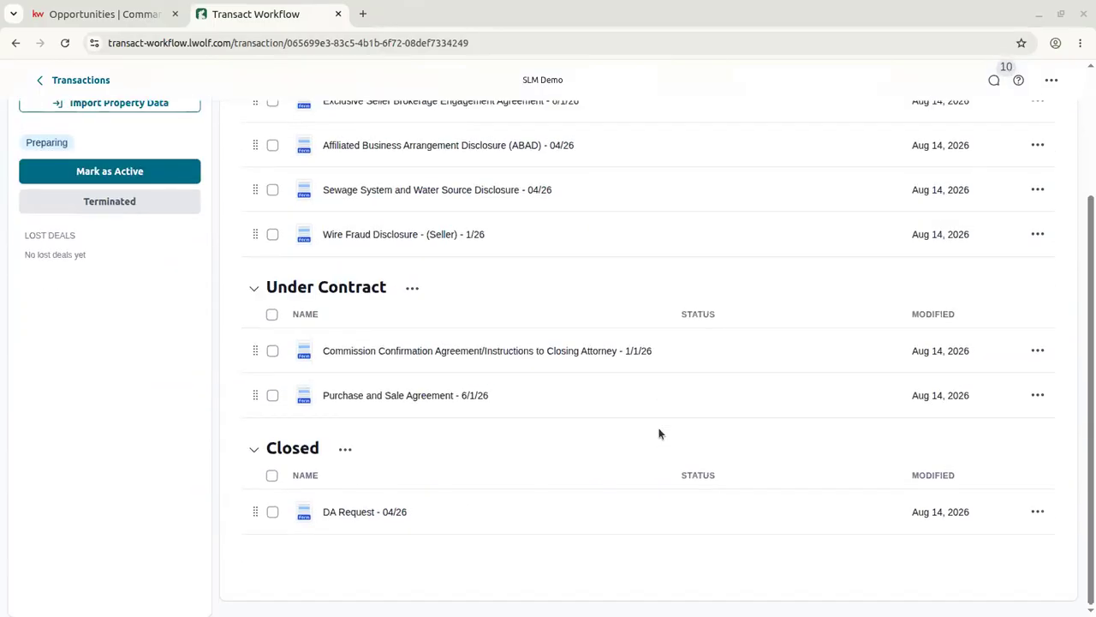
scroll(659, 434, "up", 3)
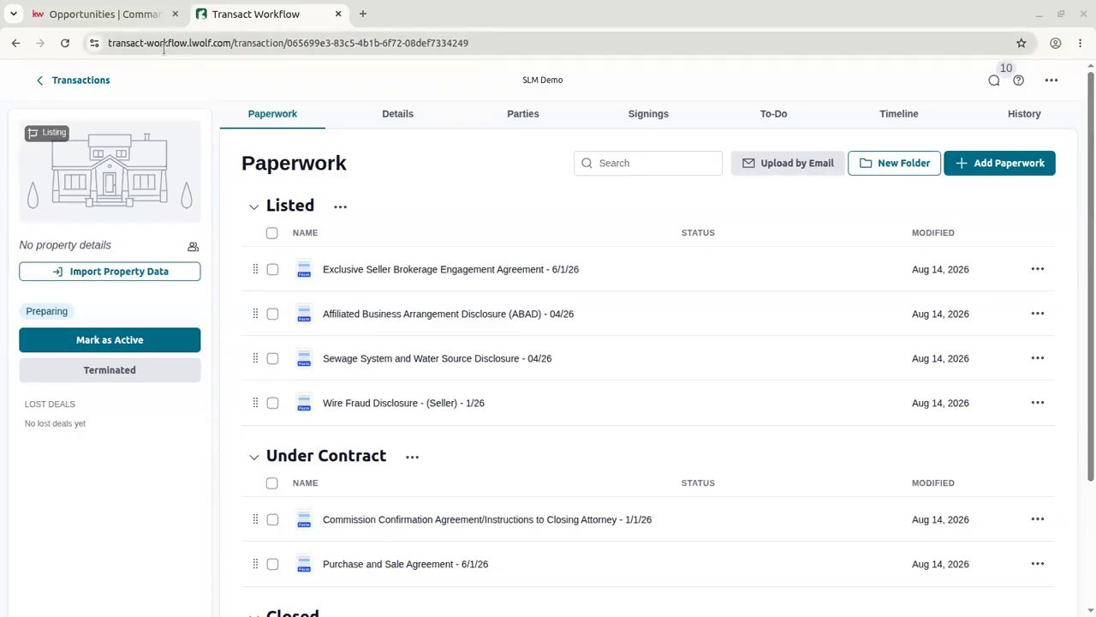
Show the Details page of the SLM Demo - listing opportunity in Command.
left_click(86, 15)
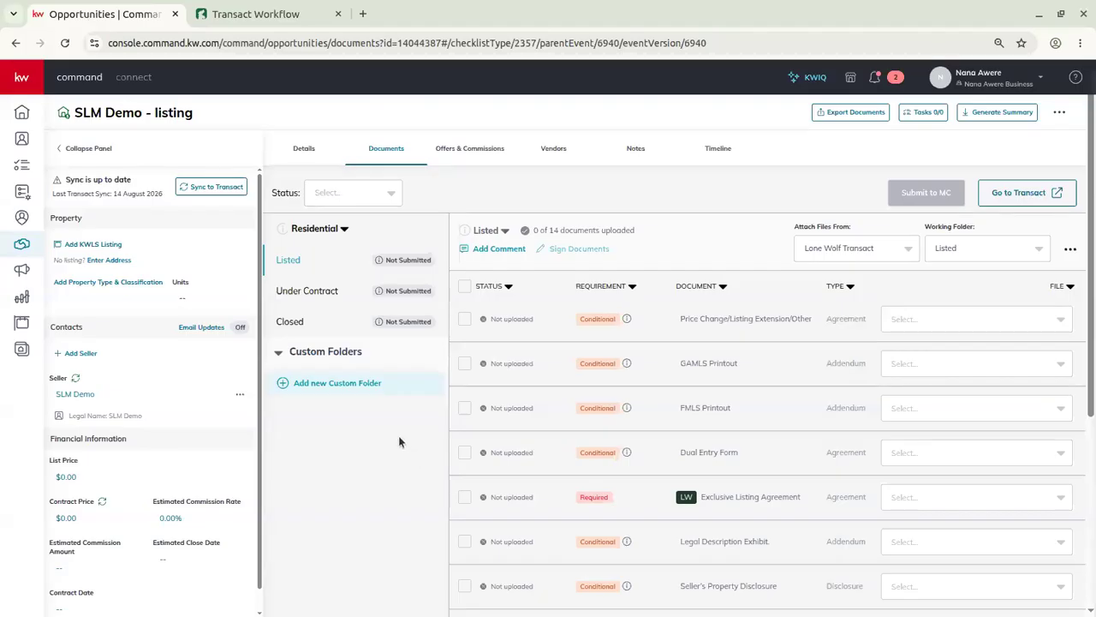
left_click(307, 153)
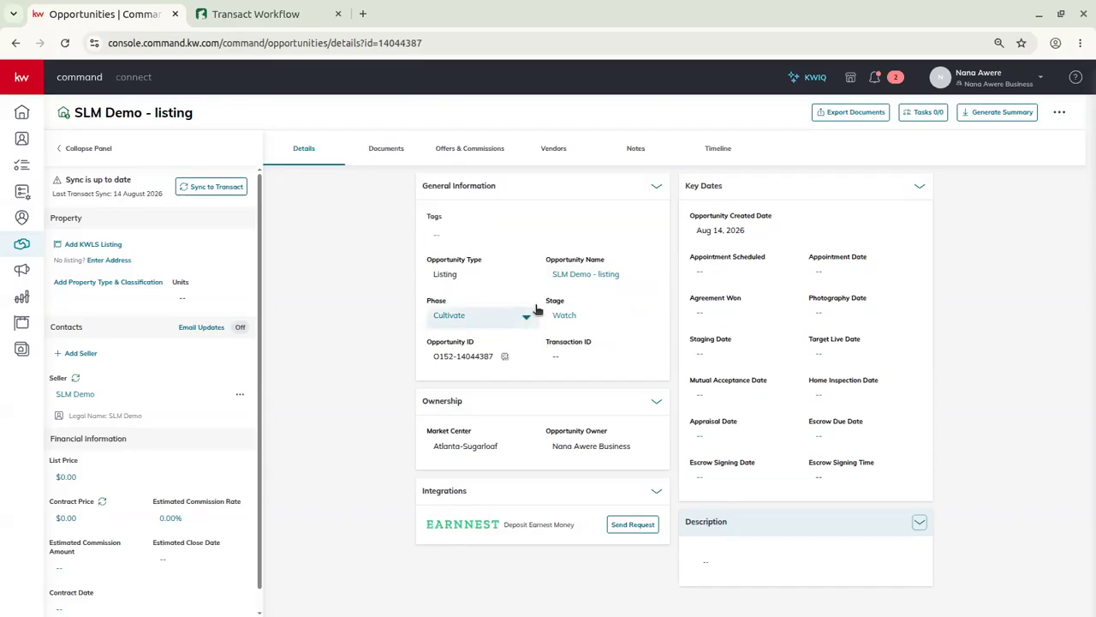
Add the property address 123 Main Street, White Plains, NY 10601 and save it.
left_click(109, 260)
left_click(462, 303)
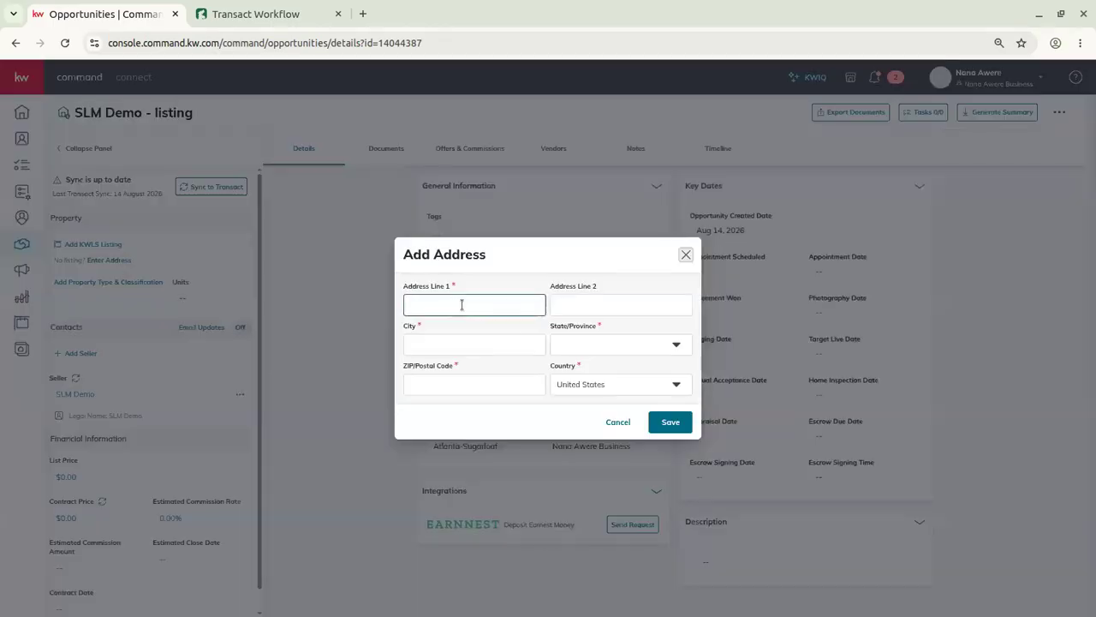
type("123 Mai")
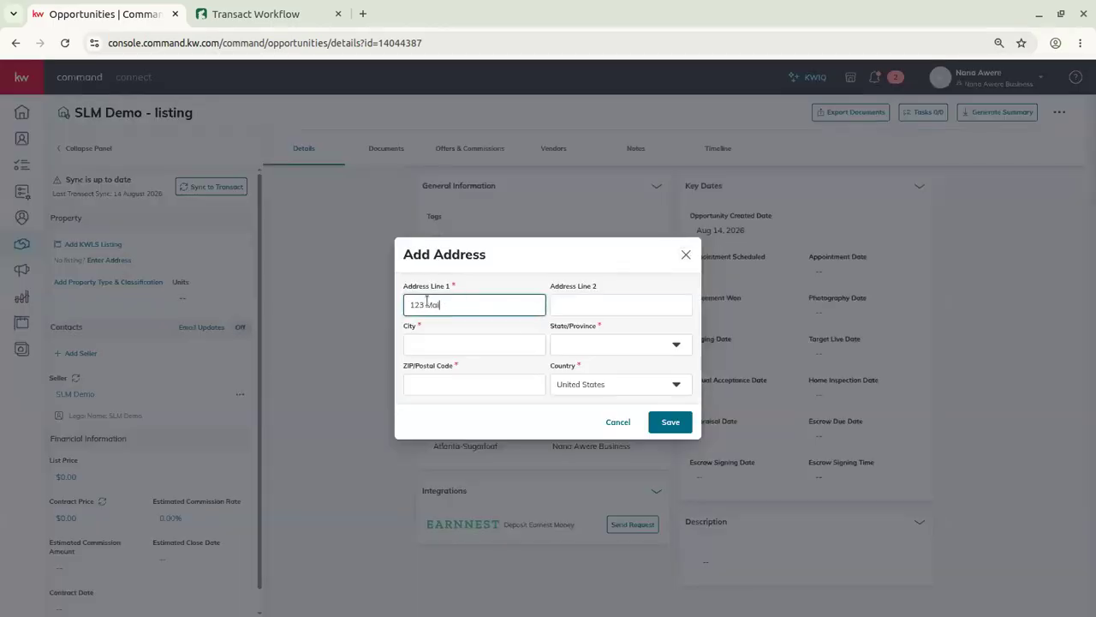
type("n Street")
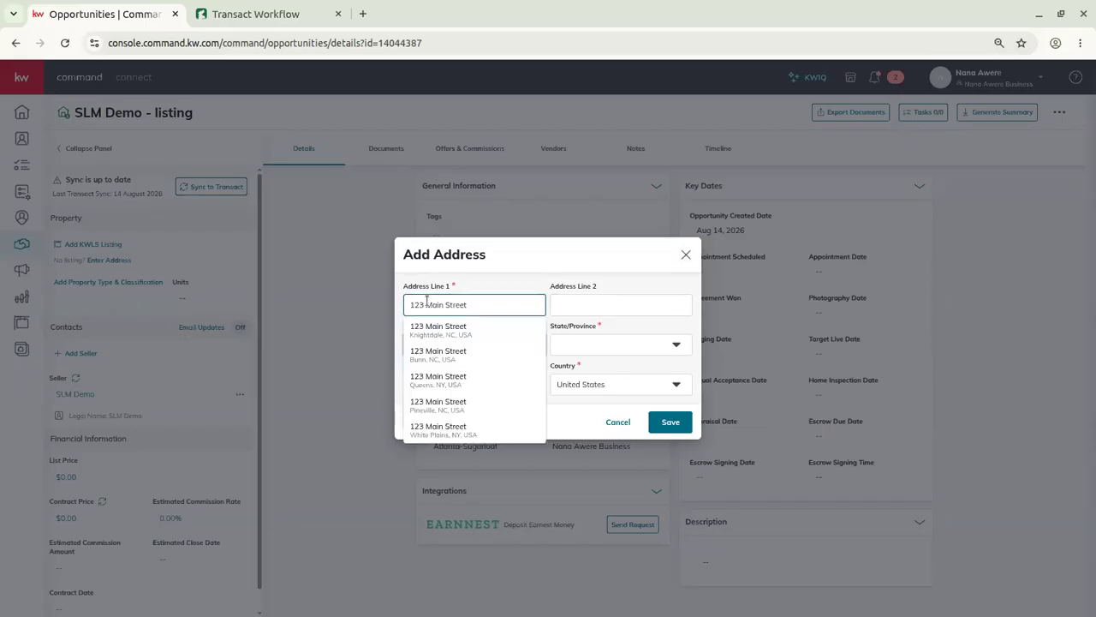
left_click(487, 433)
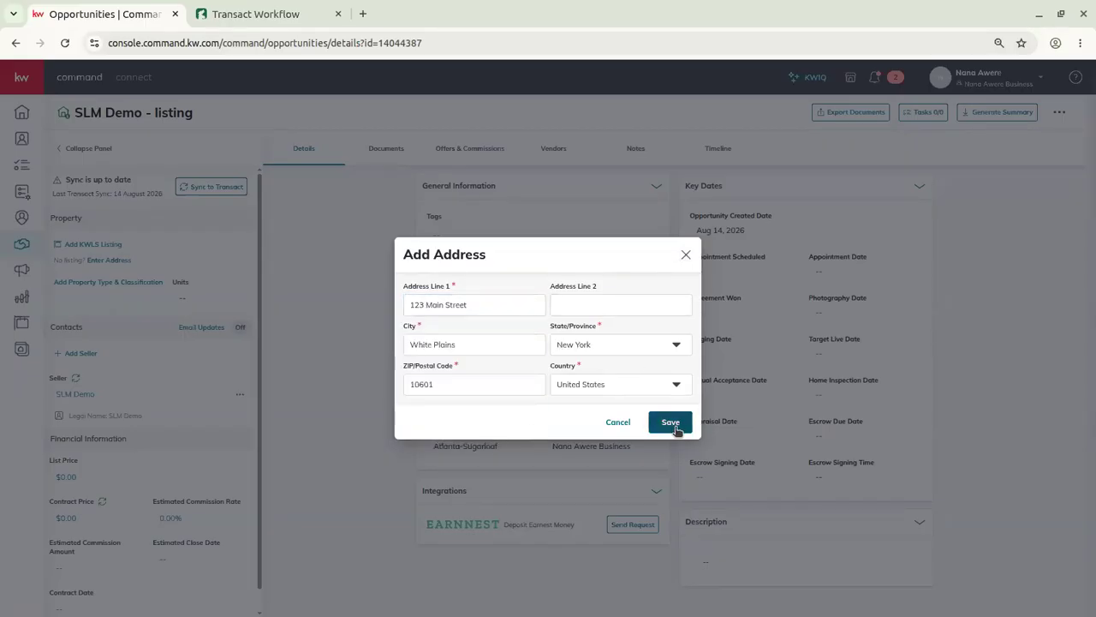
left_click(673, 423)
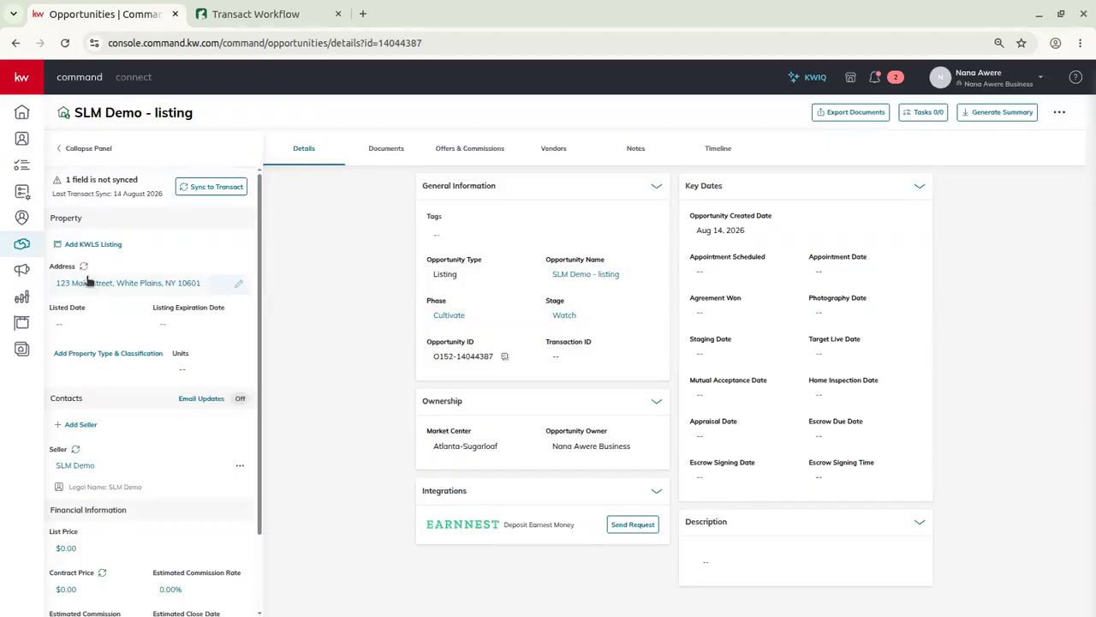
mouse_move(87, 269)
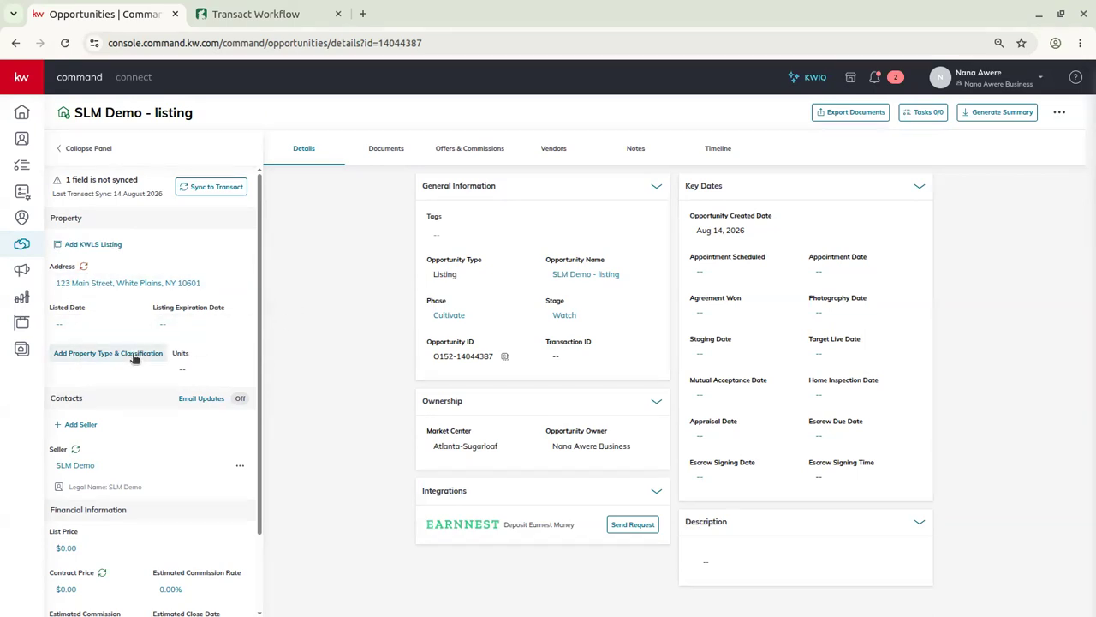
scroll(190, 469, "down", 2)
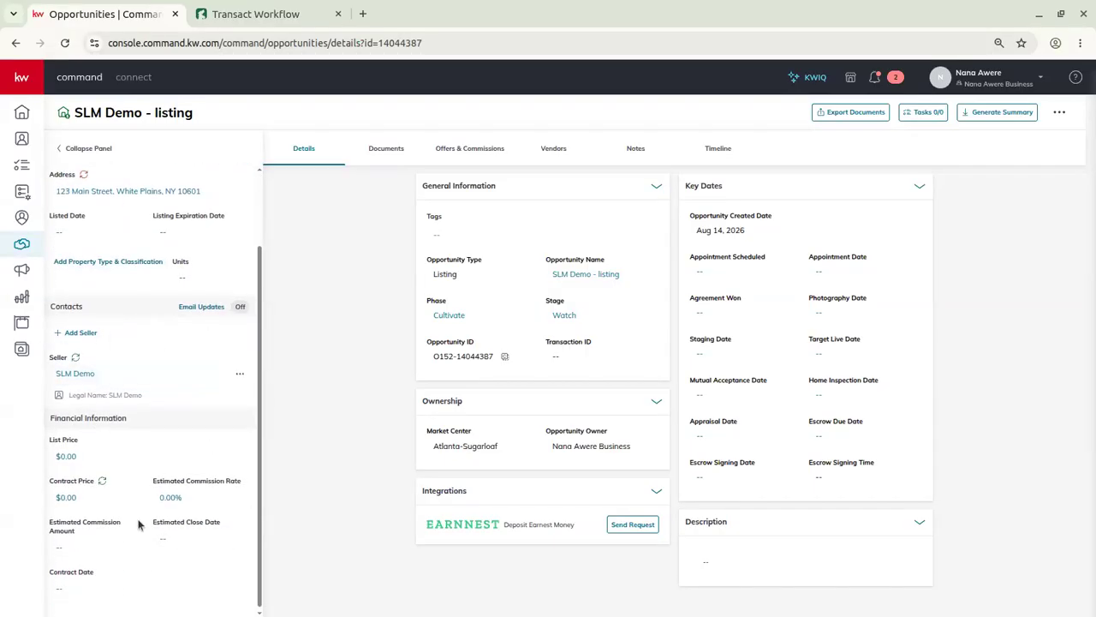
scroll(138, 524, "up", 2)
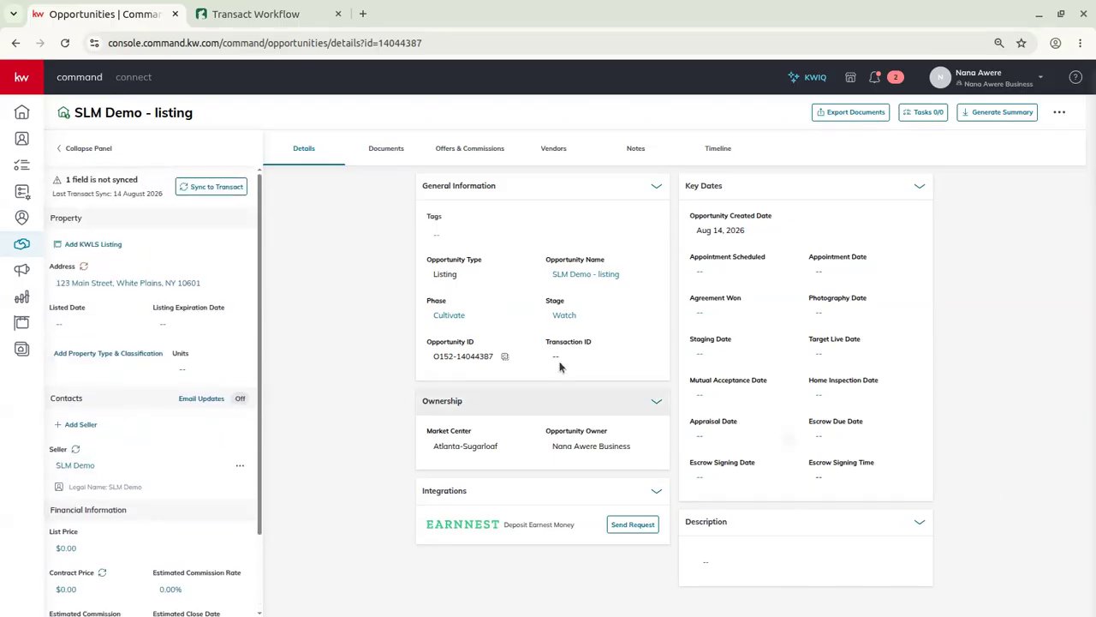
Sync the address to Transact, open the linked transaction, and close the outdated Transact tab.
left_click(225, 189)
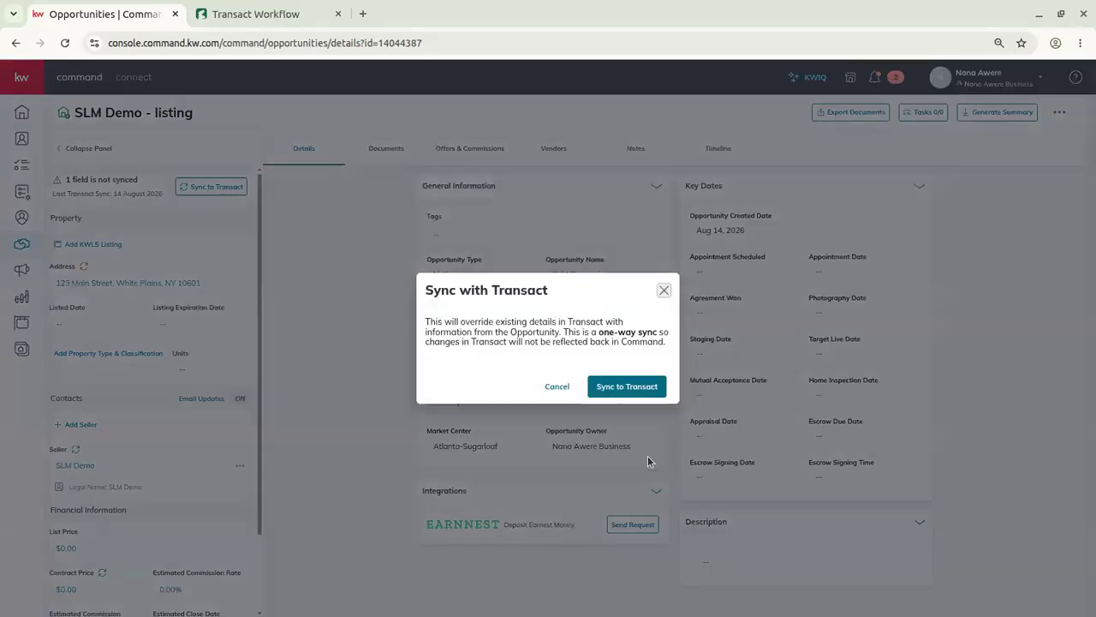
left_click(638, 386)
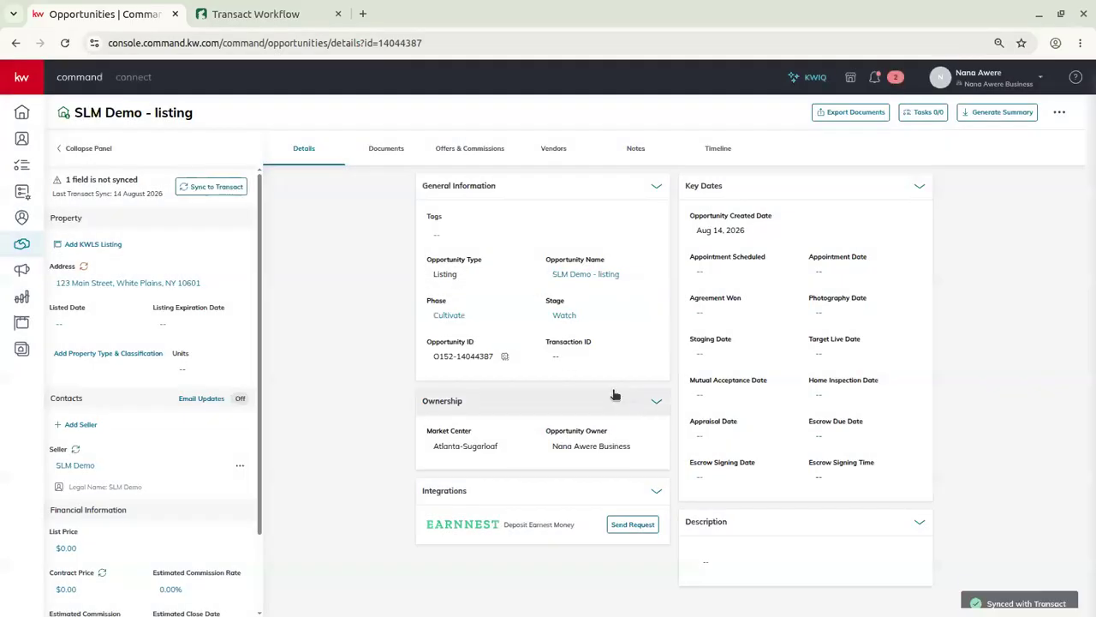
left_click(390, 150)
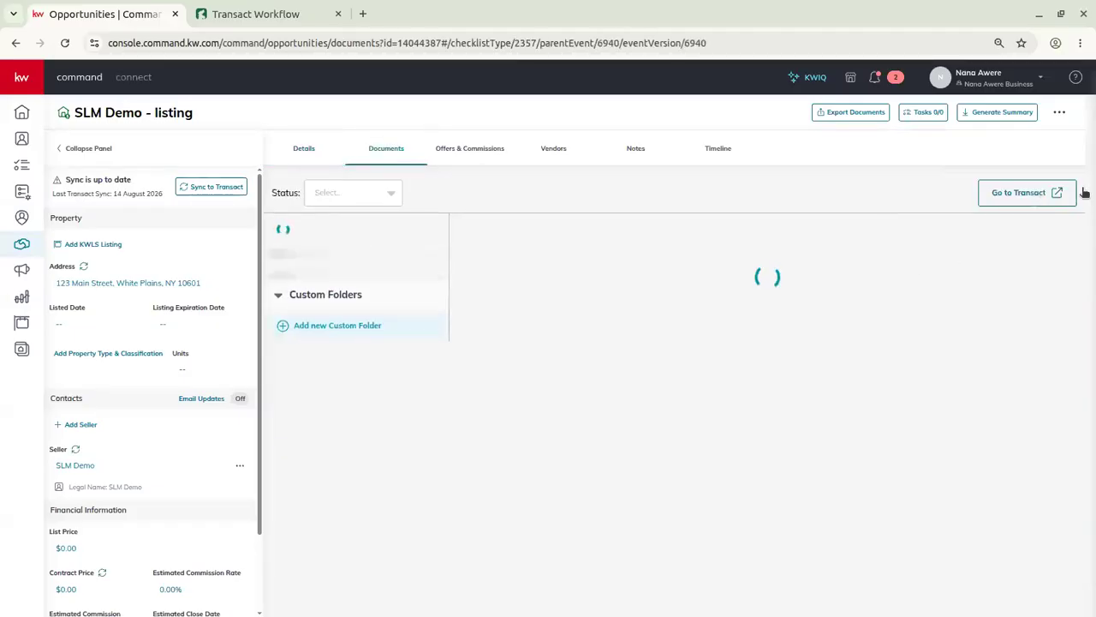
left_click(1037, 195)
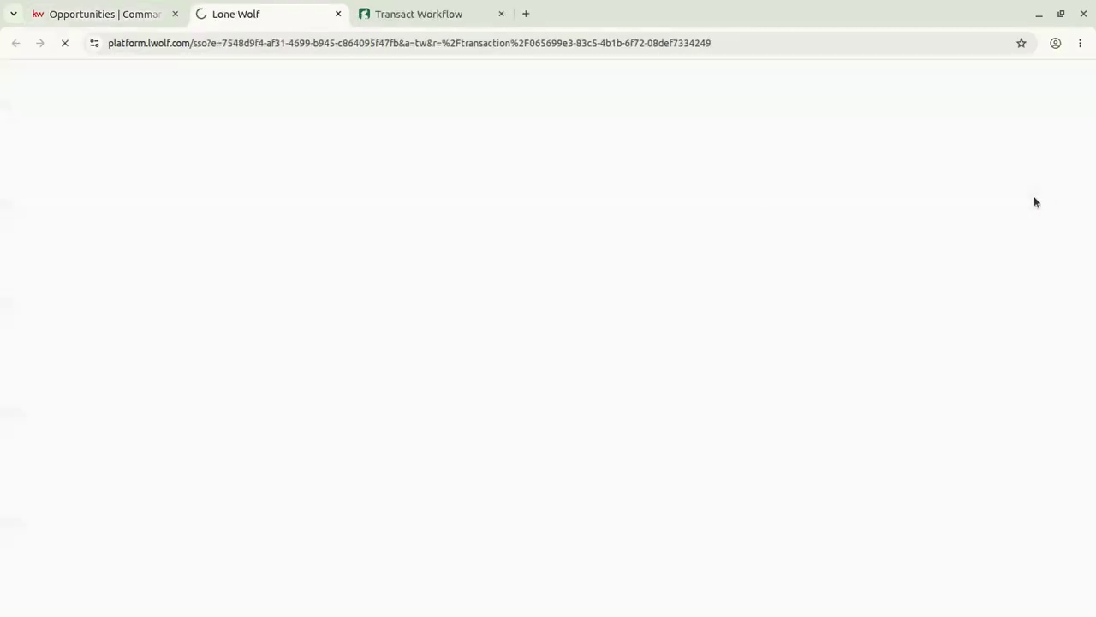
left_click(501, 12)
left_click(502, 14)
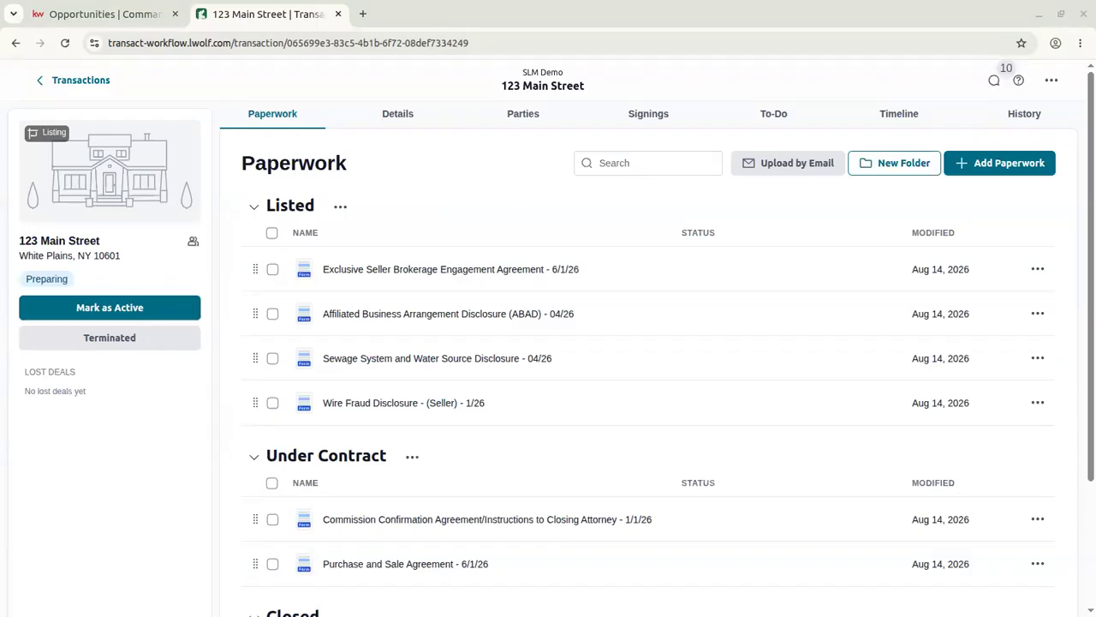
Check the seller contact choices and actions without changes, then go to the 123 Main Street transaction.
left_click(98, 16)
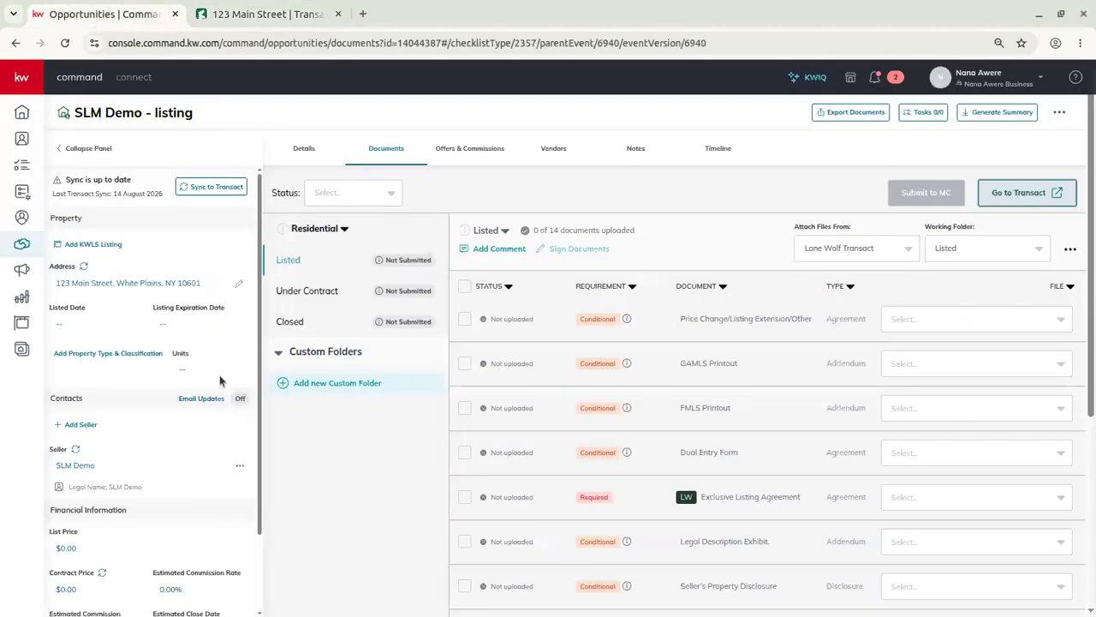
left_click(240, 467)
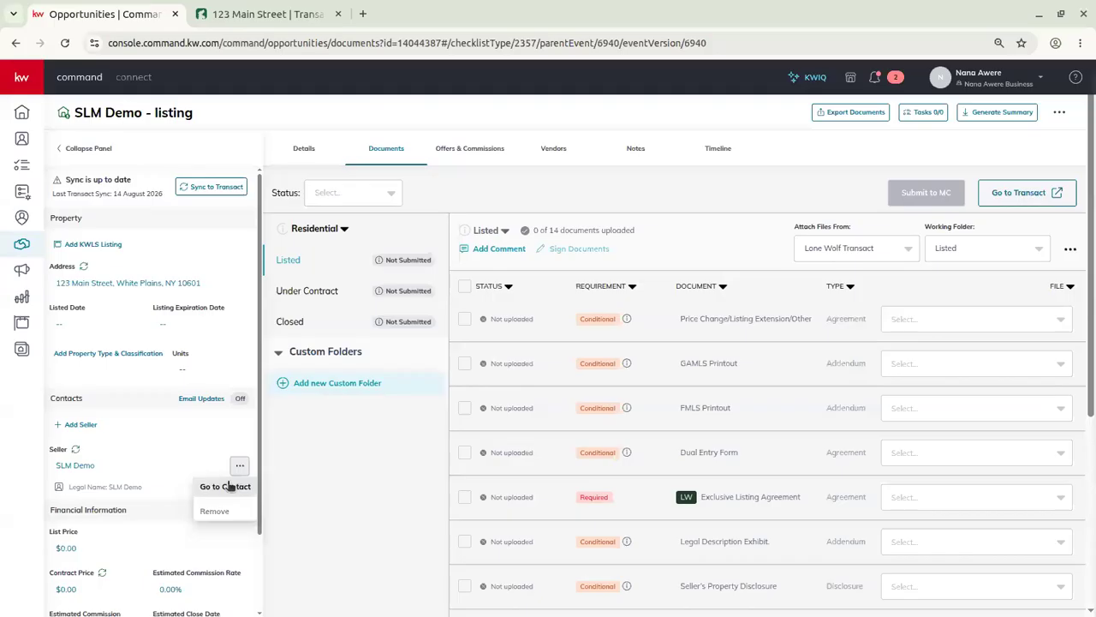
left_click(101, 465)
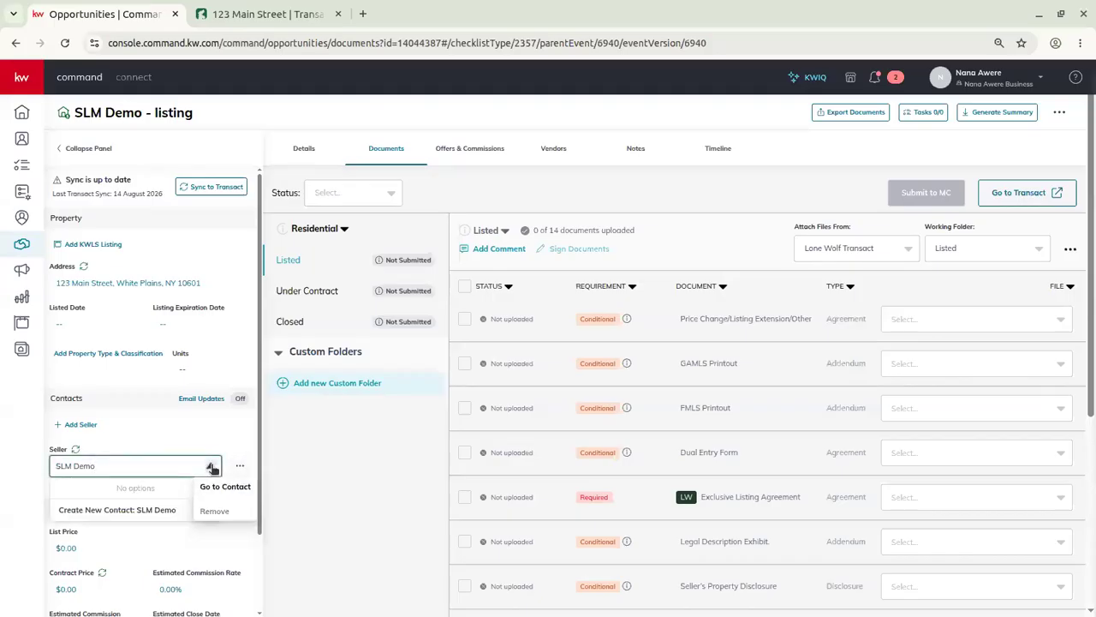
left_click(164, 445)
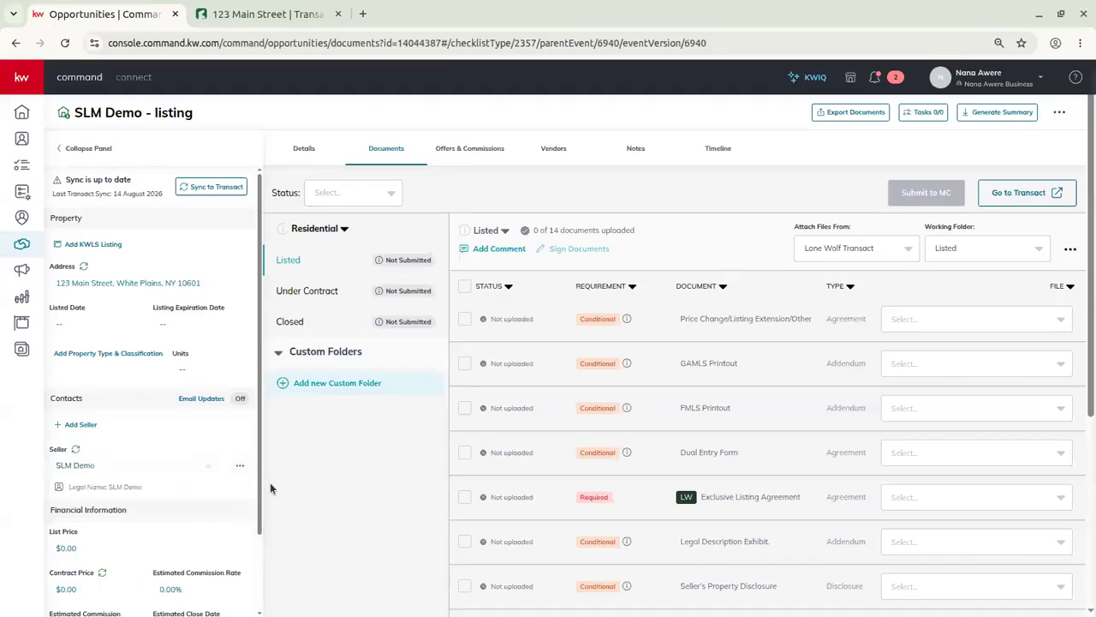
scroll(227, 466, "down", 1)
left_click(239, 384)
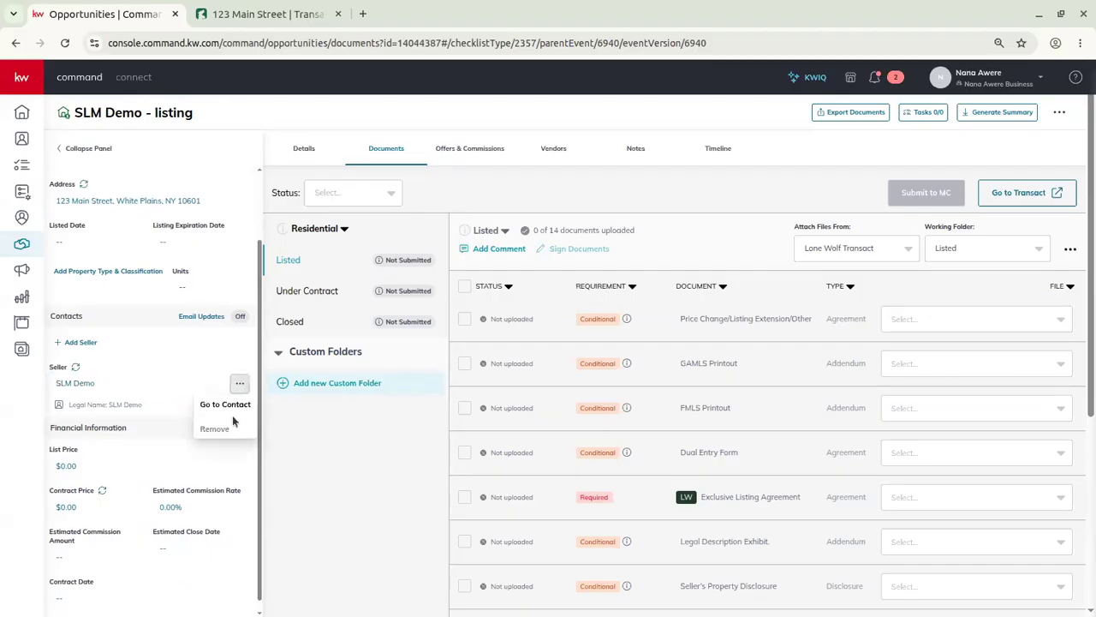
left_click(227, 10)
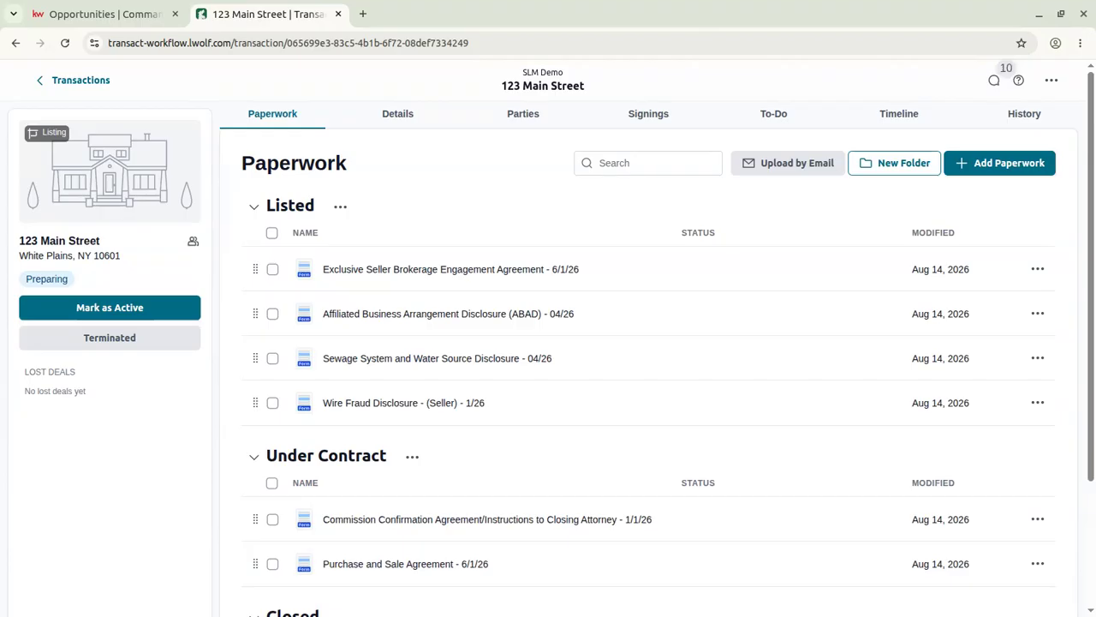
Cancel the property photo upload and try the Active, Offer Accepted, Closed and Reopen statuses.
left_click(86, 170)
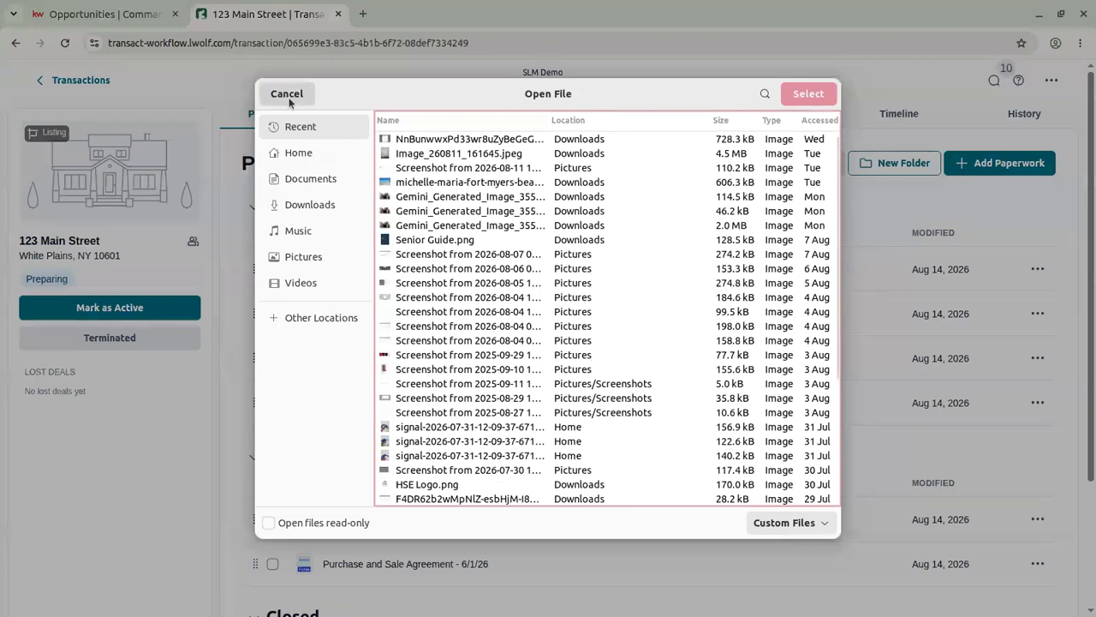
left_click(287, 94)
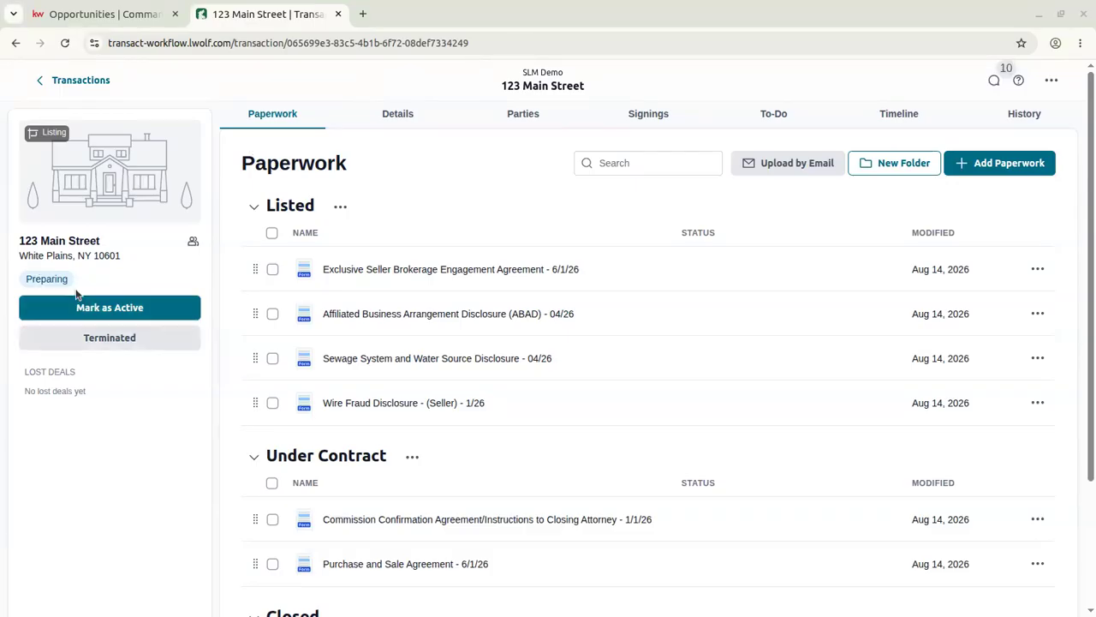
left_click(95, 309)
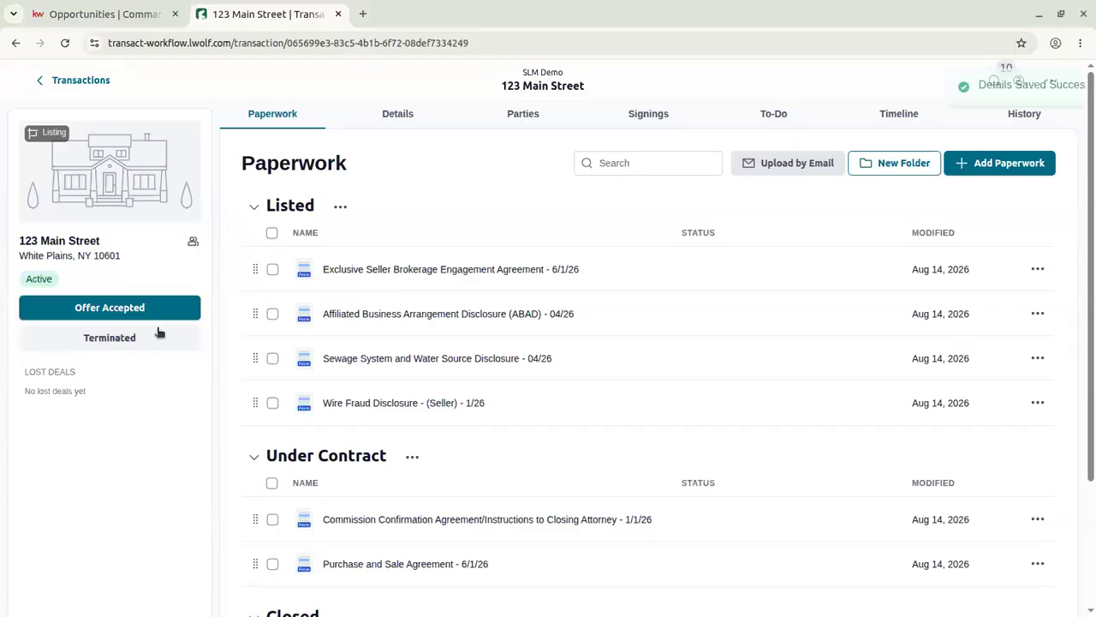
left_click(103, 314)
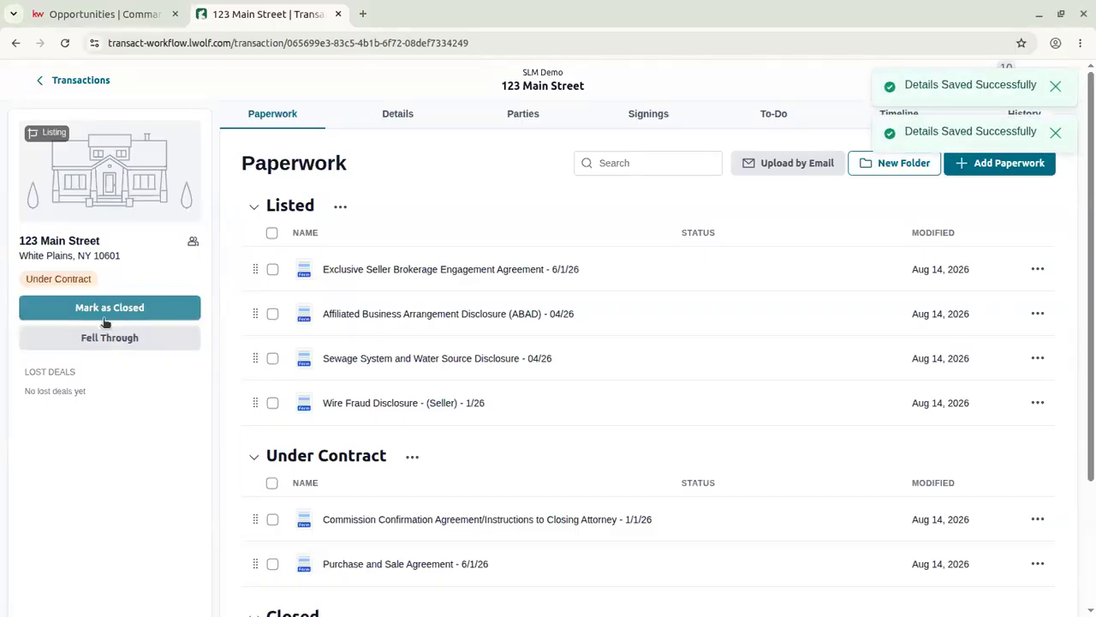
left_click(62, 312)
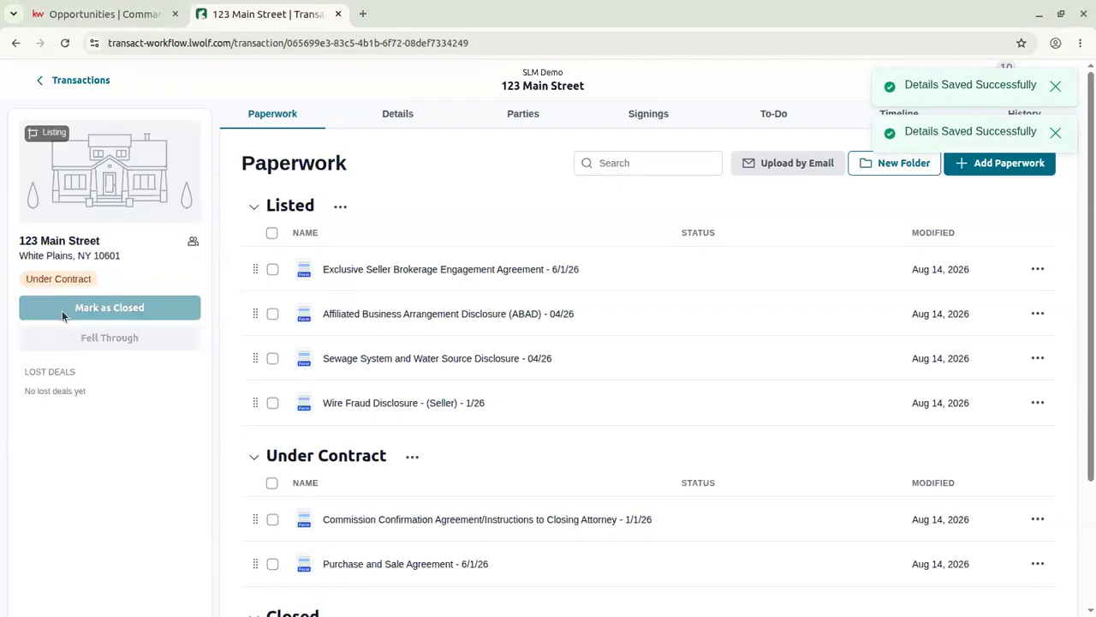
left_click(104, 308)
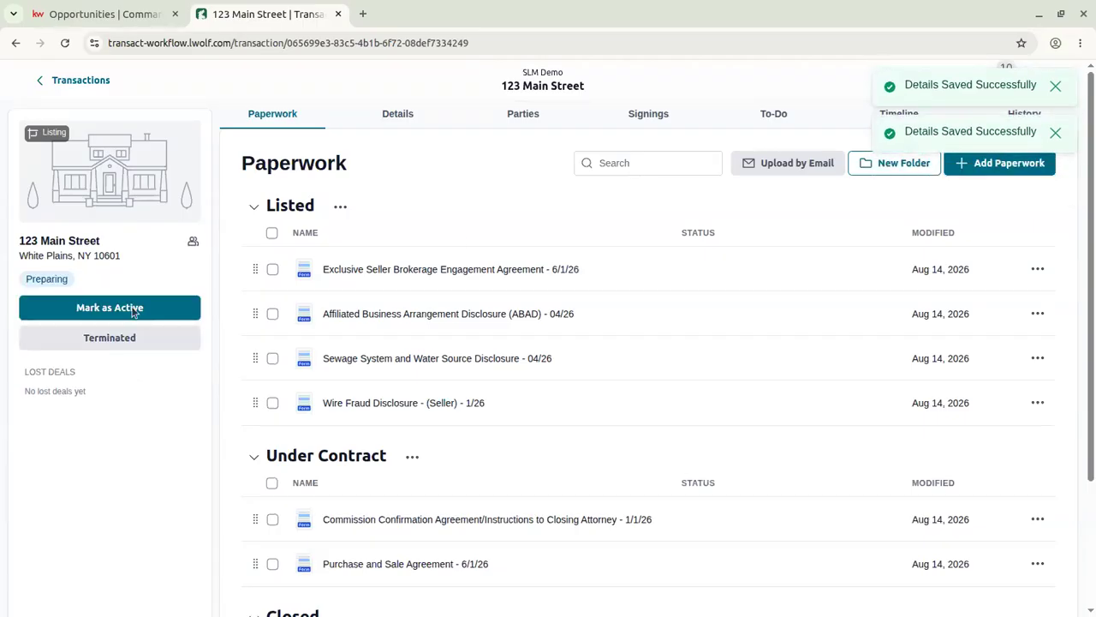
Mark the transaction Active, then Offer Accepted to reach Under Contract, dismissing save notices.
left_click(1055, 86)
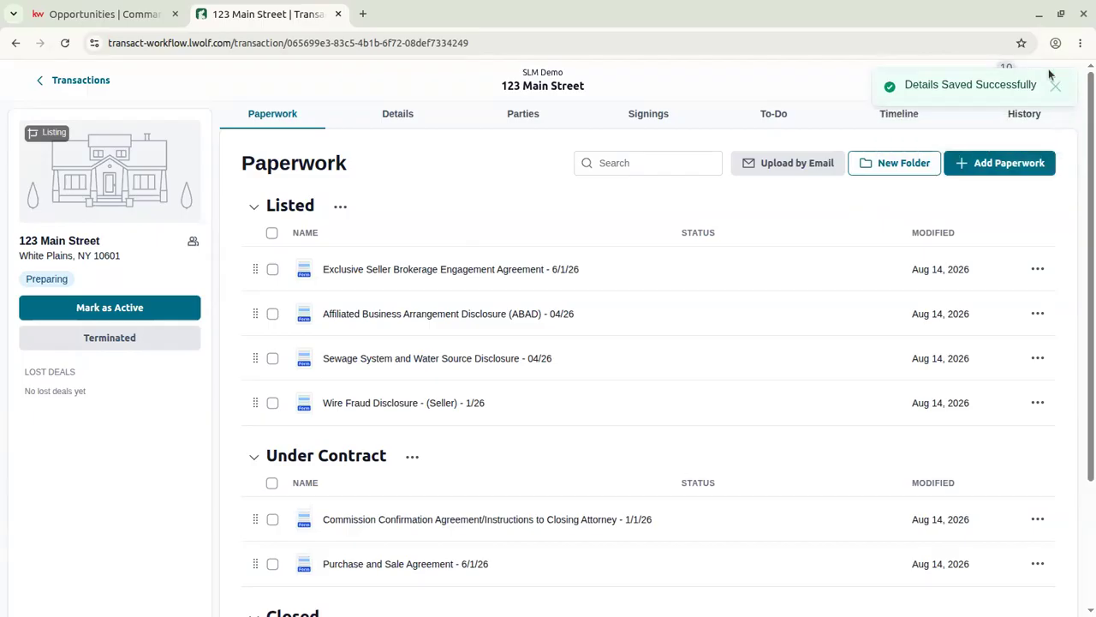
left_click(171, 307)
left_click(173, 310)
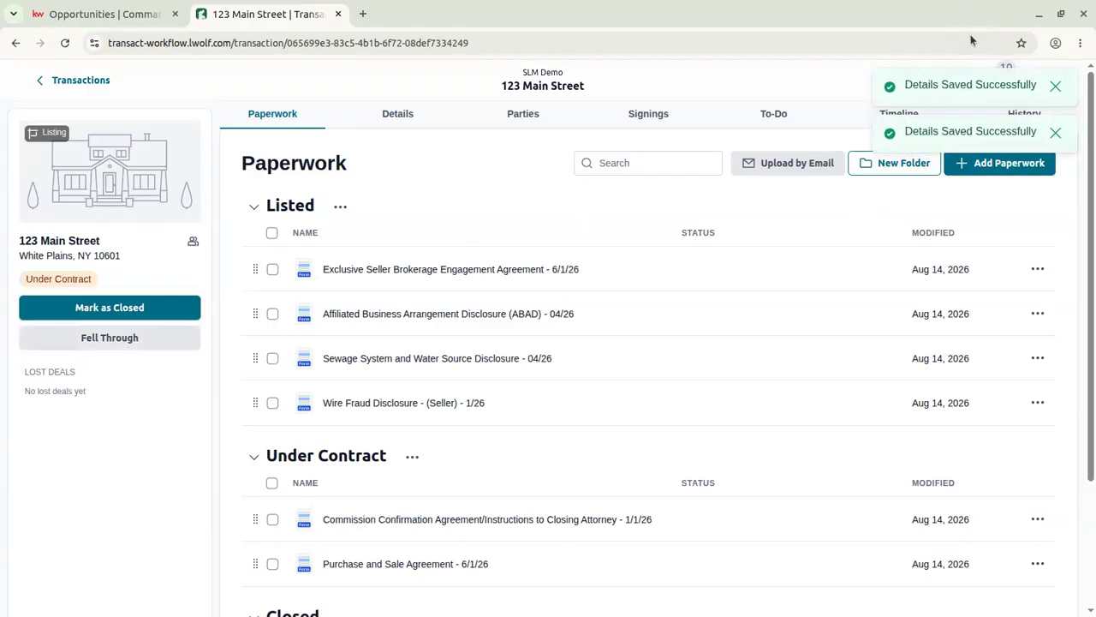
left_click(1061, 89)
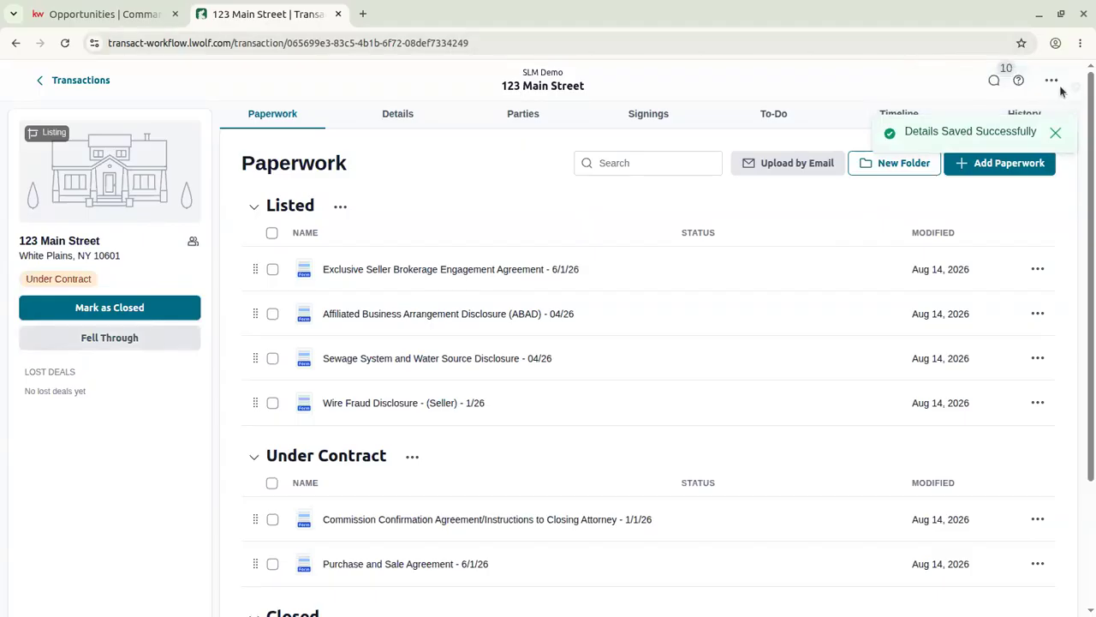
left_click(1055, 86)
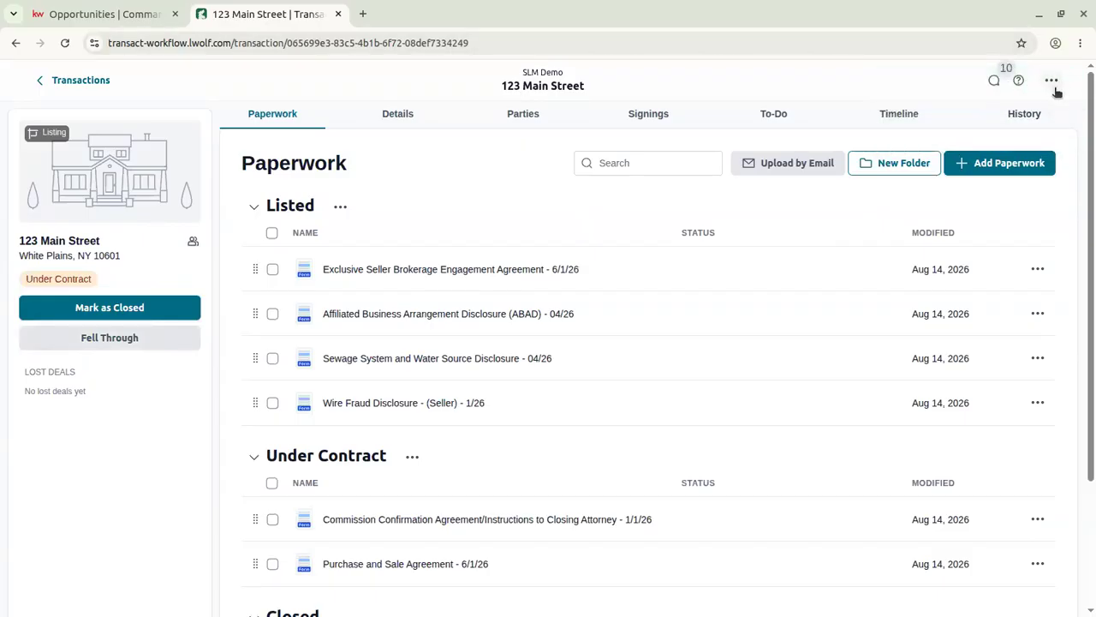
Undo the latest status update and confirm returning 123 Main Street to Active.
left_click(1051, 80)
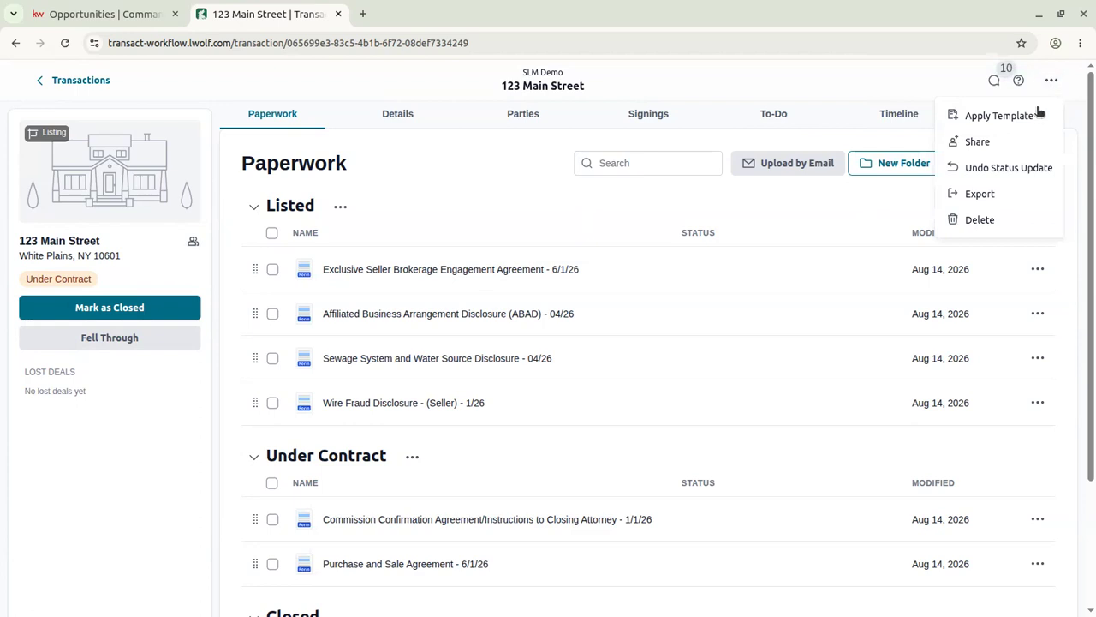
left_click(998, 168)
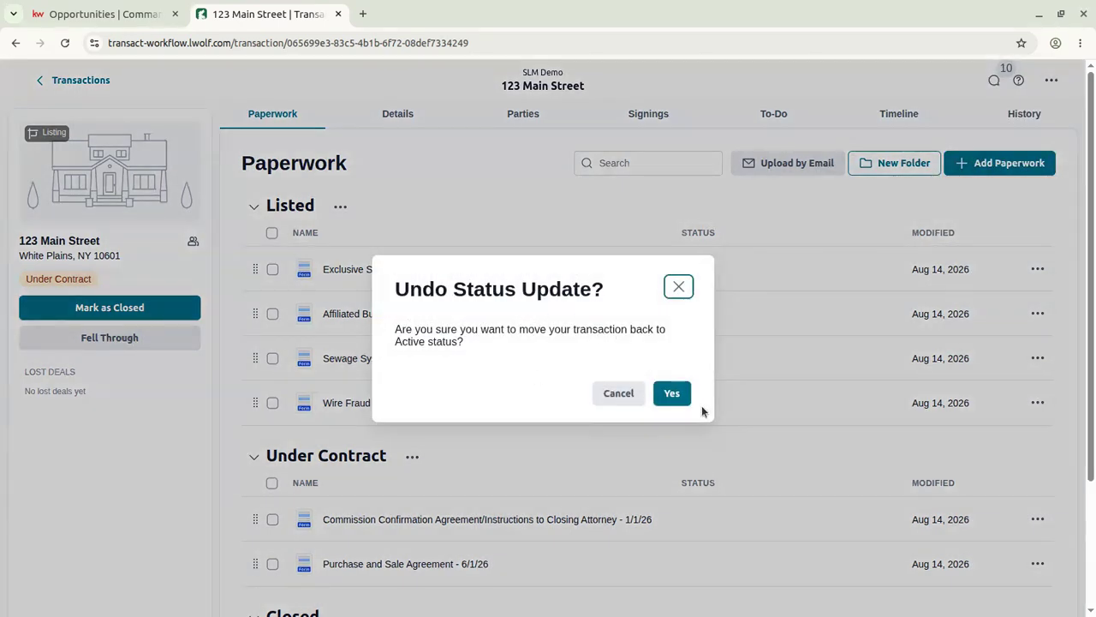
left_click(673, 393)
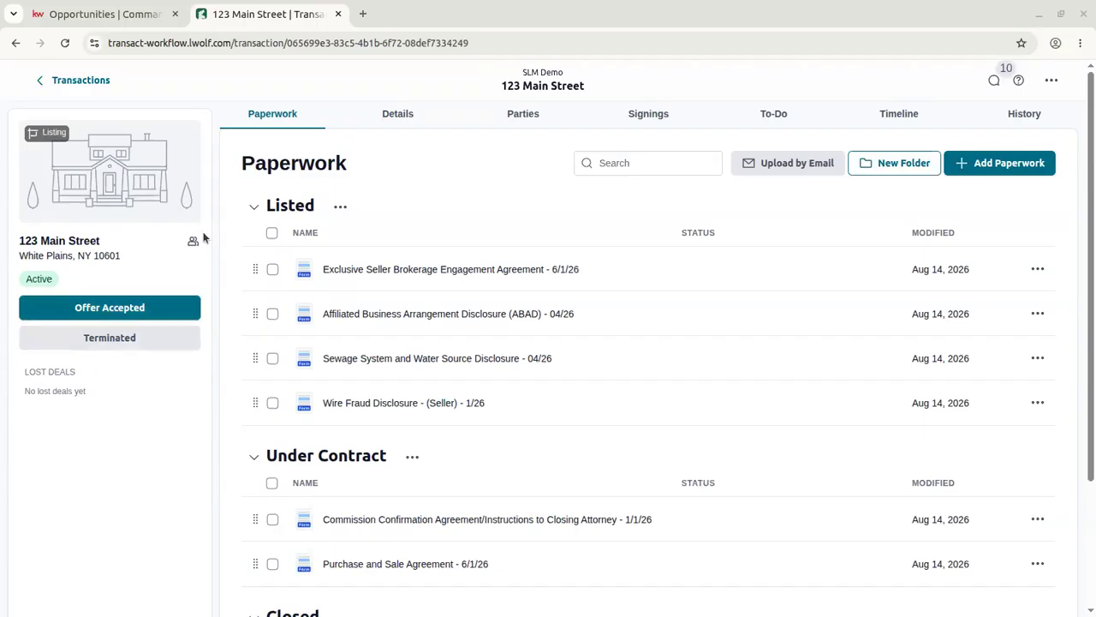
left_click(108, 14)
left_click(248, 14)
From Command Home, open account Settings and use Go to Transact under Lone Wolf.
left_click(109, 15)
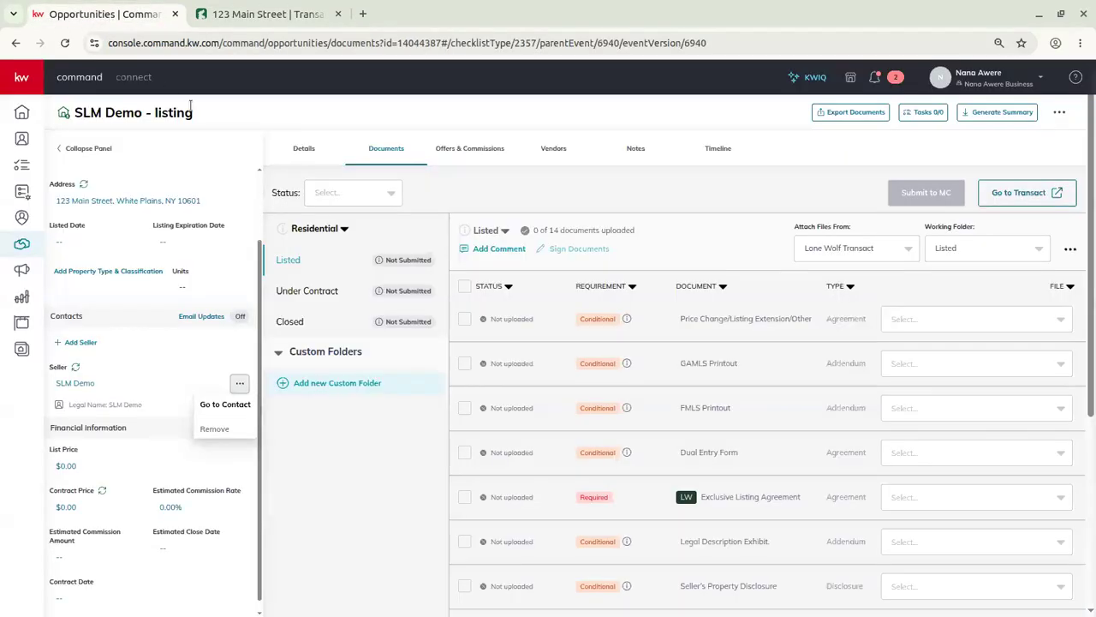
left_click(25, 114)
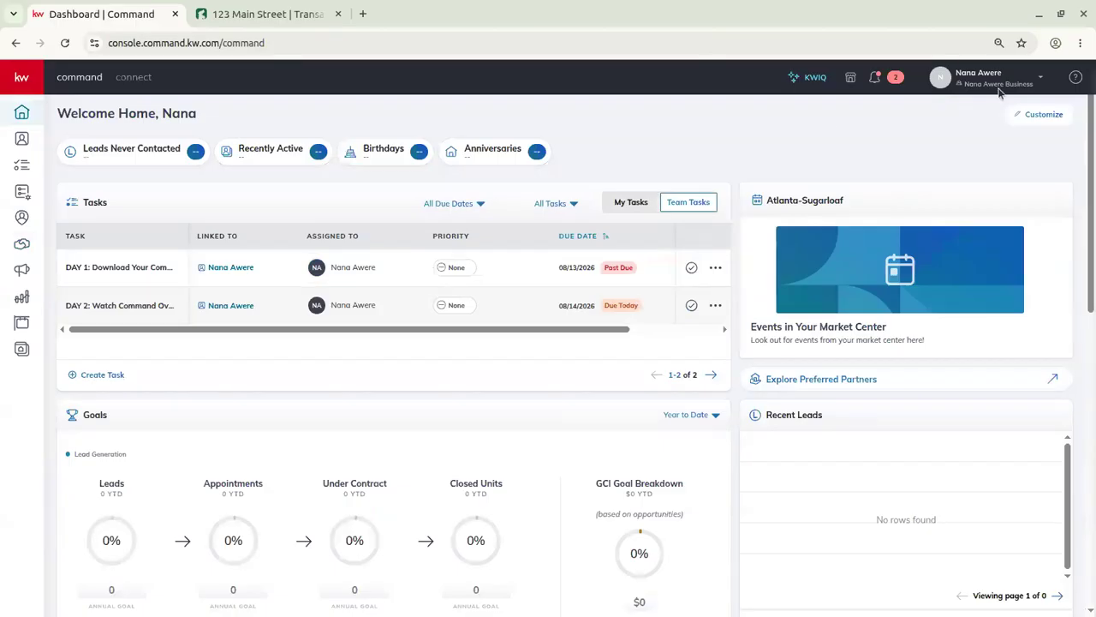
left_click(967, 77)
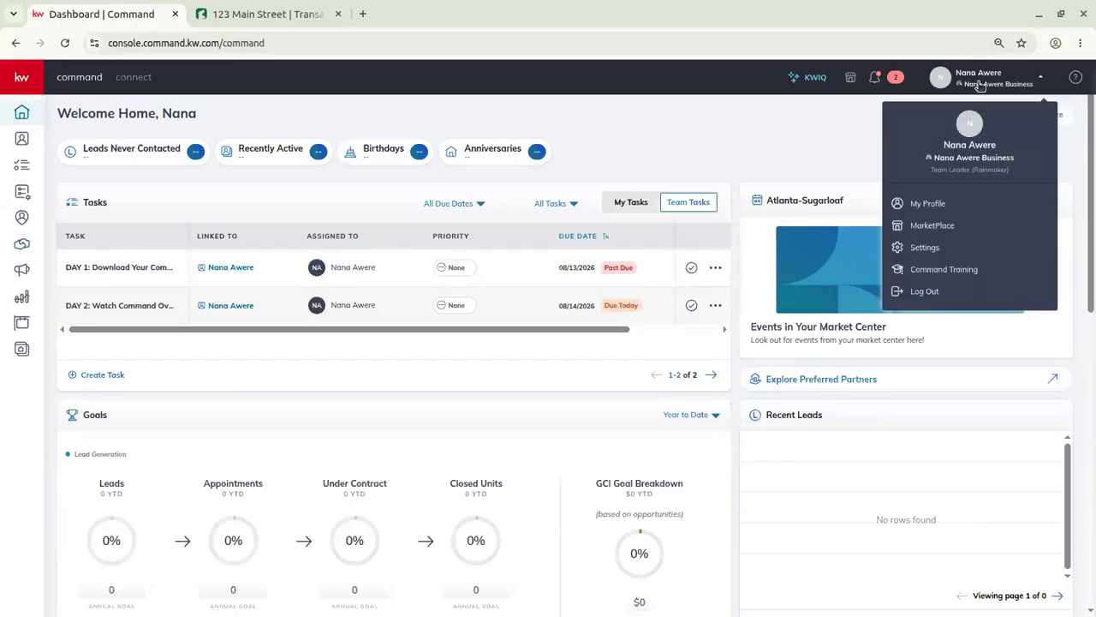
left_click(924, 247)
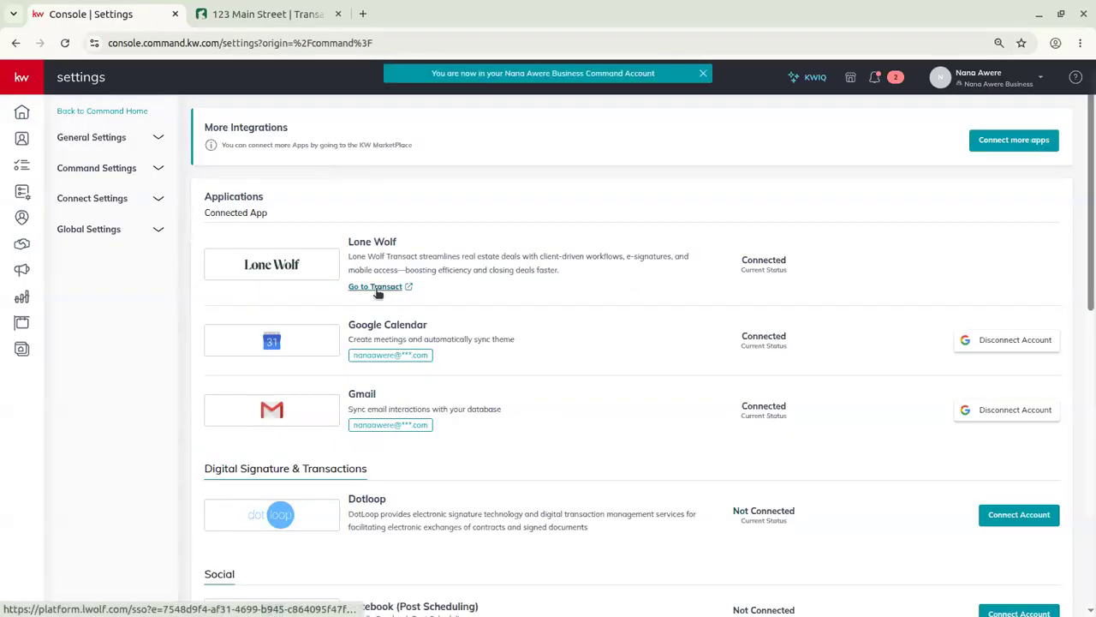
left_click(383, 290)
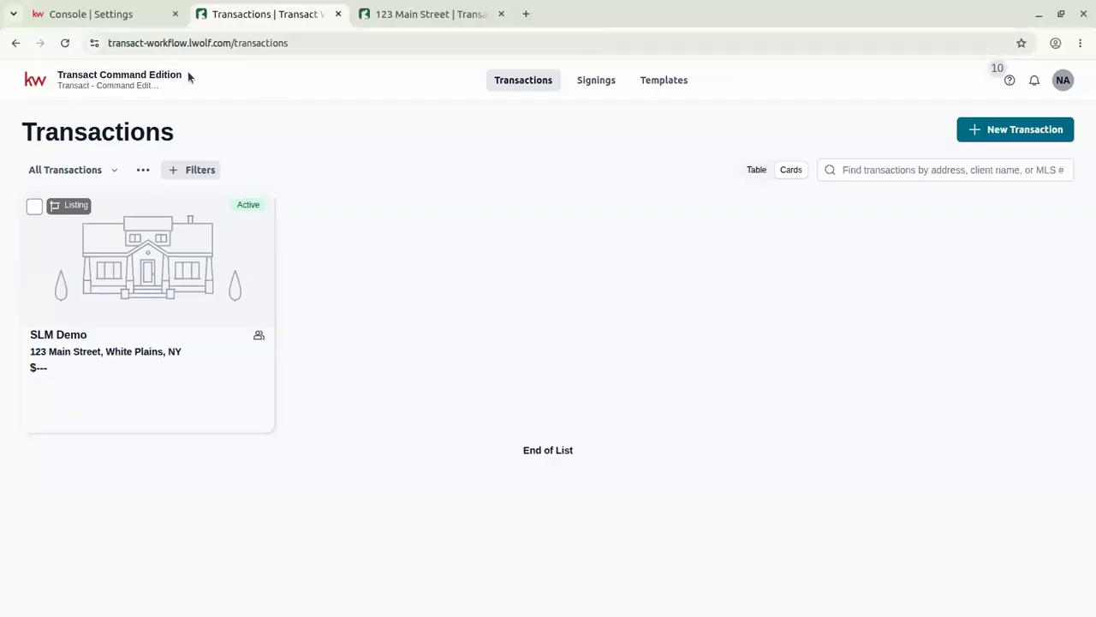
Return to the Console | Settings tab and close the extra Transactions | Transact tab.
left_click(95, 15)
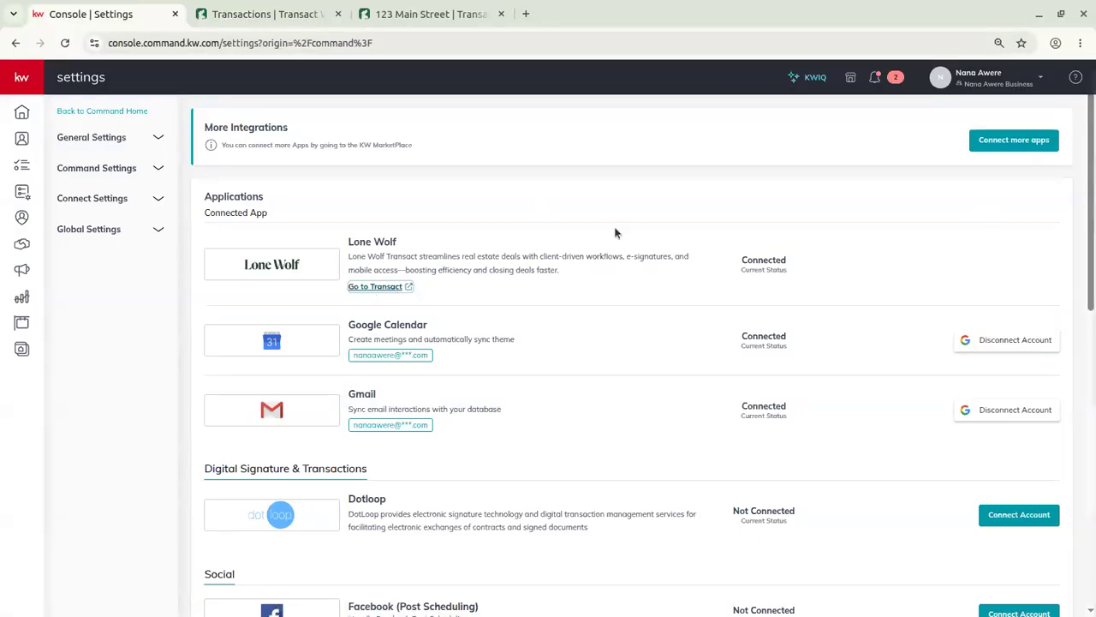
left_click(338, 16)
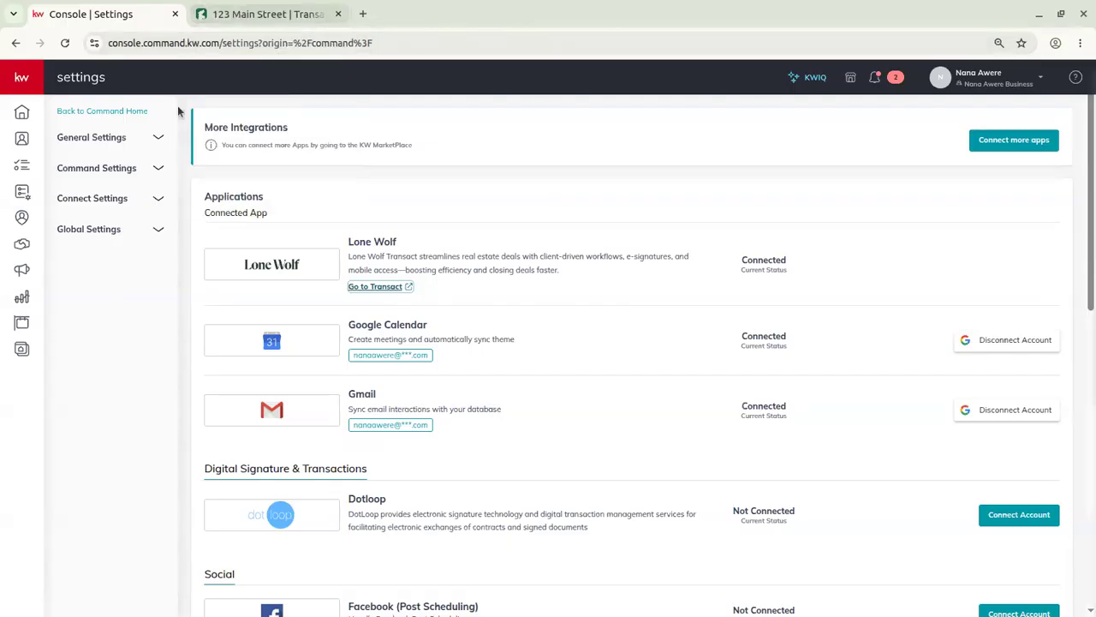
View the SLM Demo - listing documents checklist, then return to the 123 Main Street Transact tab.
left_click(20, 246)
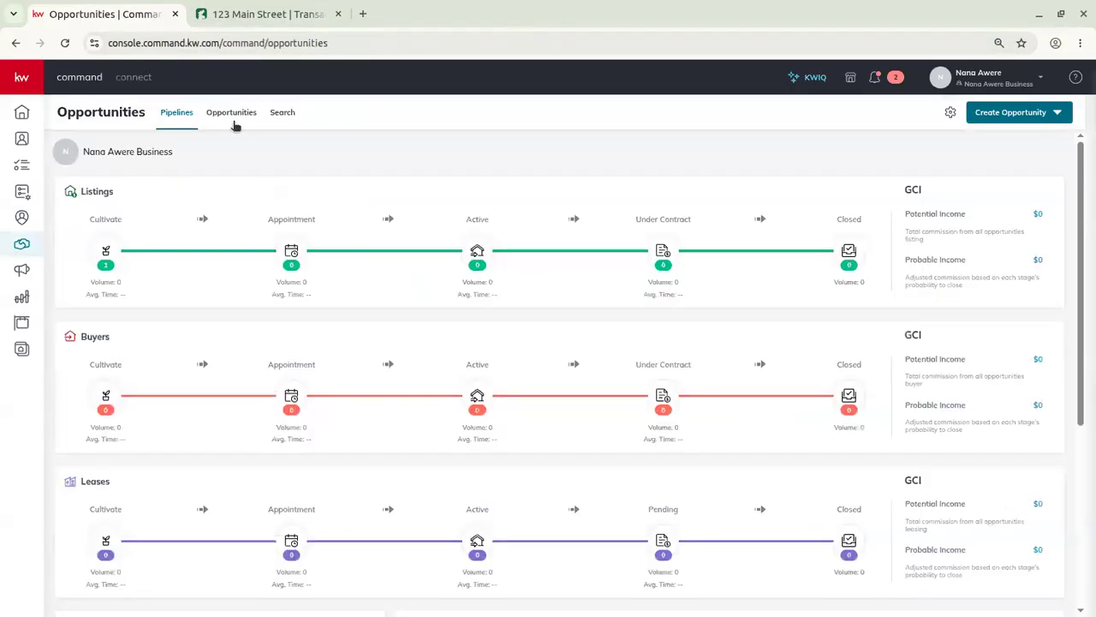
left_click(233, 122)
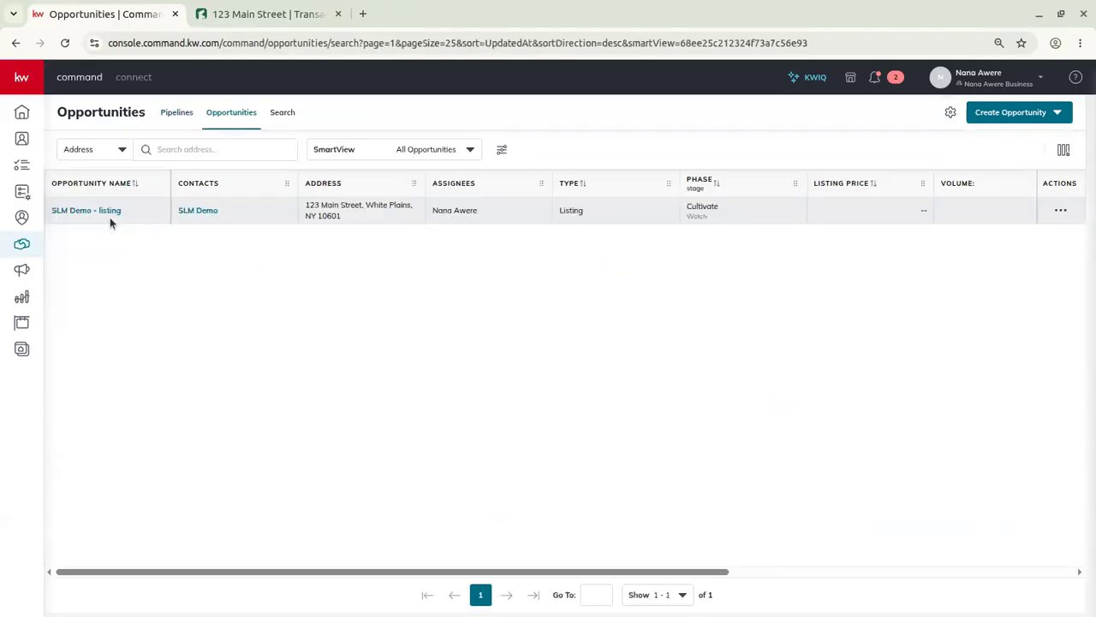
left_click(101, 210)
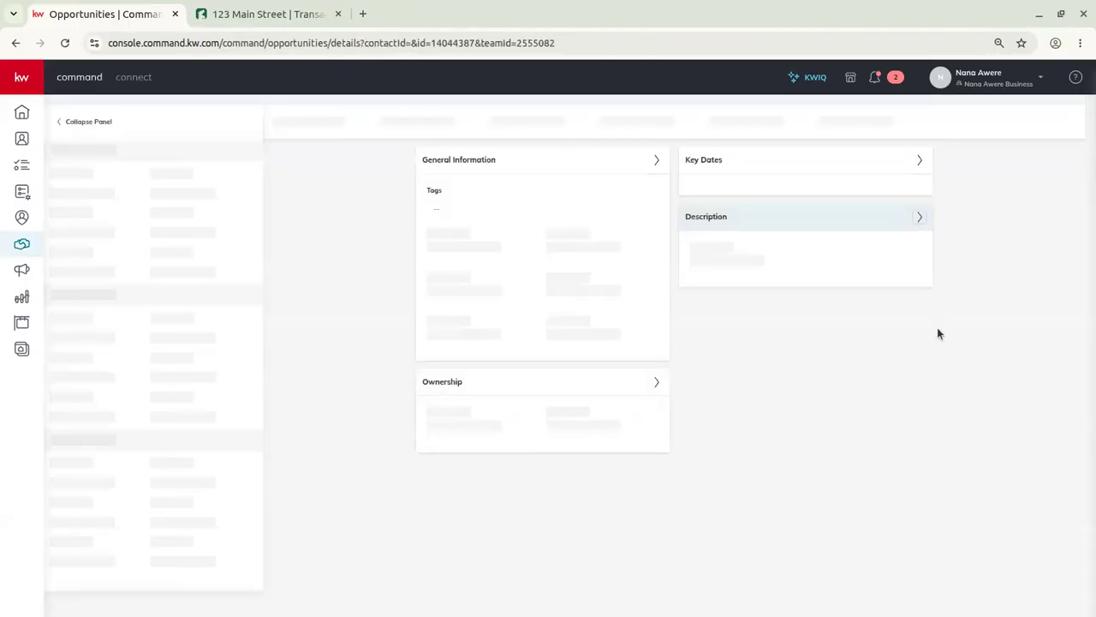
left_click(392, 150)
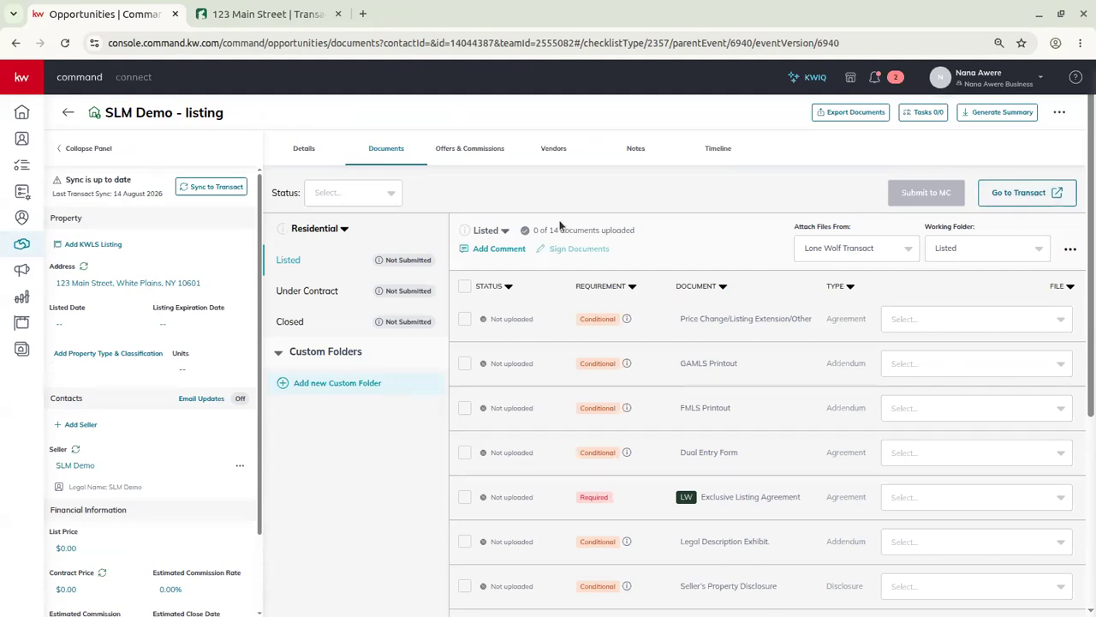
left_click(304, 20)
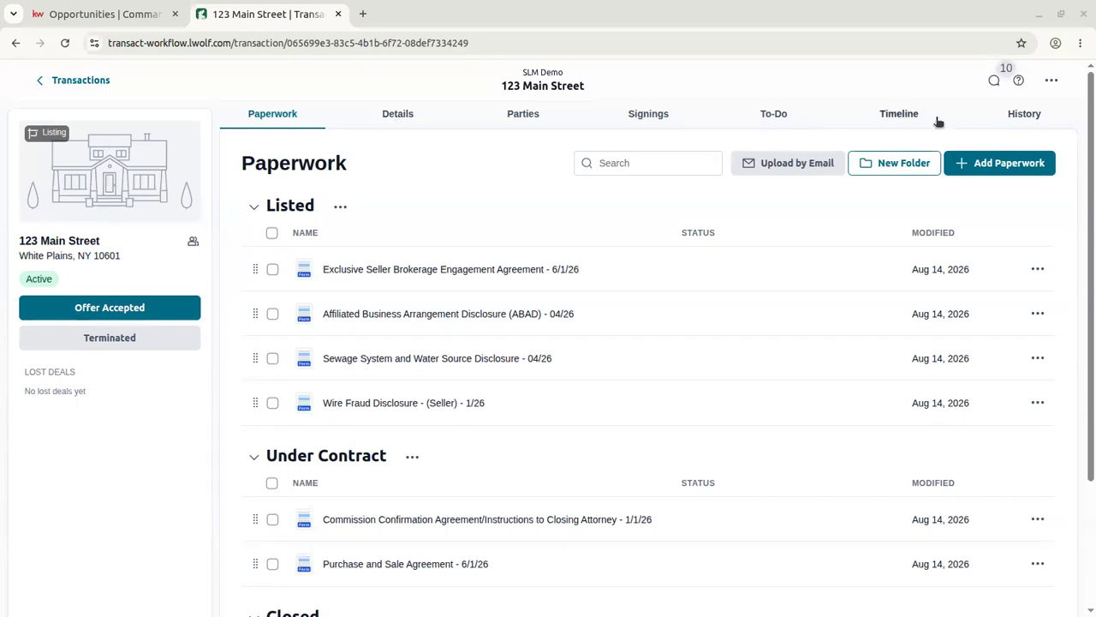
left_click(384, 117)
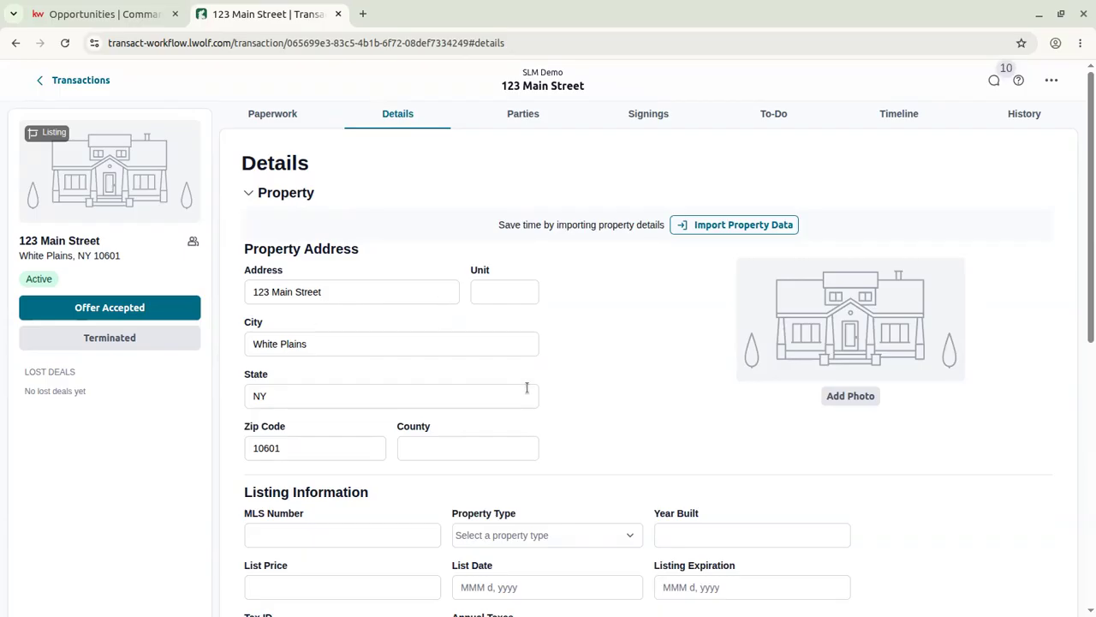
scroll(471, 331, "down", 2)
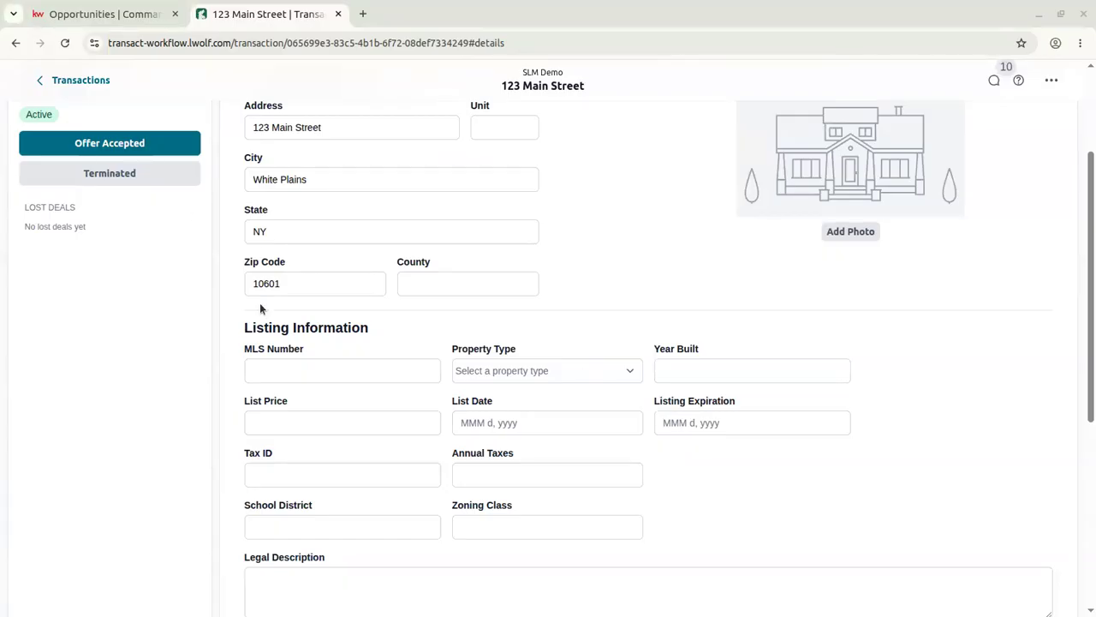
scroll(421, 452, "down", 2)
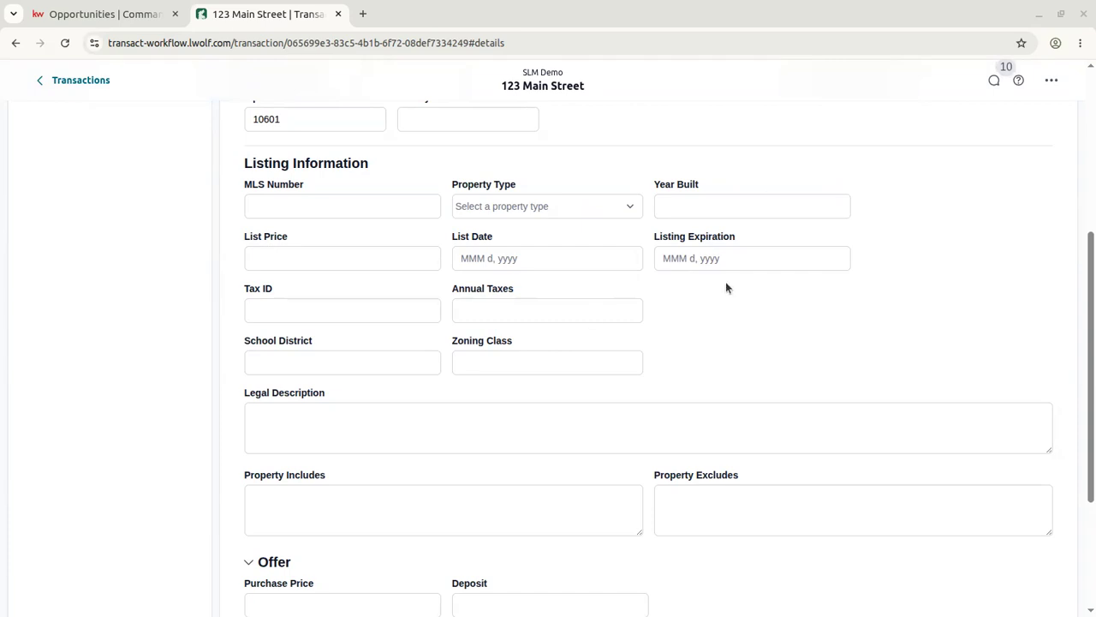
scroll(719, 285, "up", 1)
scroll(707, 285, "up", 3)
left_click(135, 17)
left_click(333, 23)
scroll(518, 450, "down", 2)
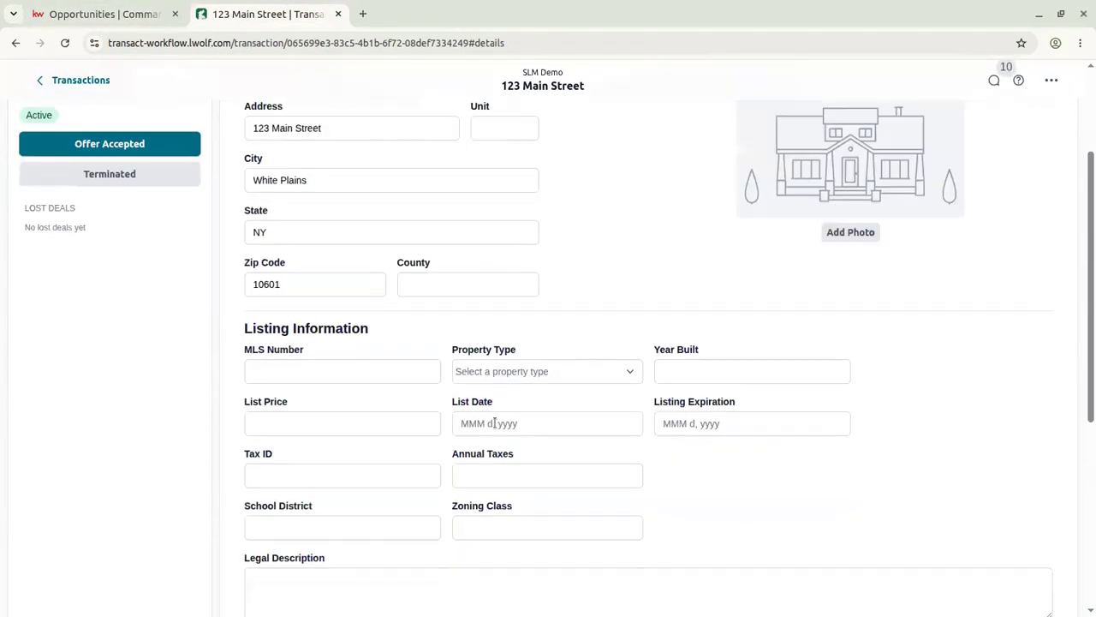
scroll(440, 446, "down", 2)
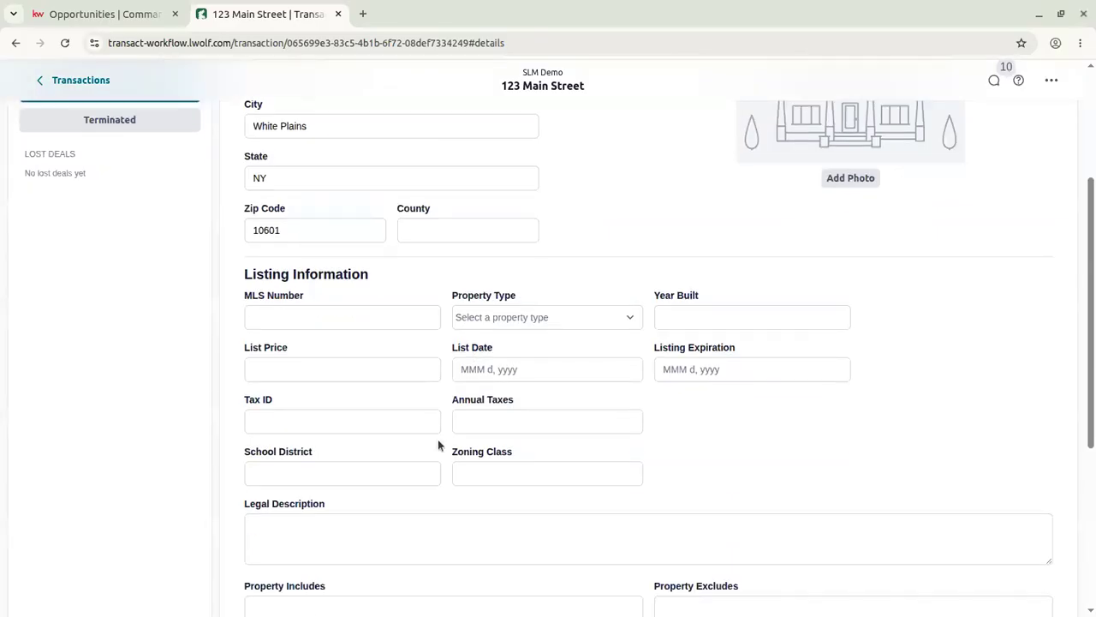
scroll(495, 411, "up", 4)
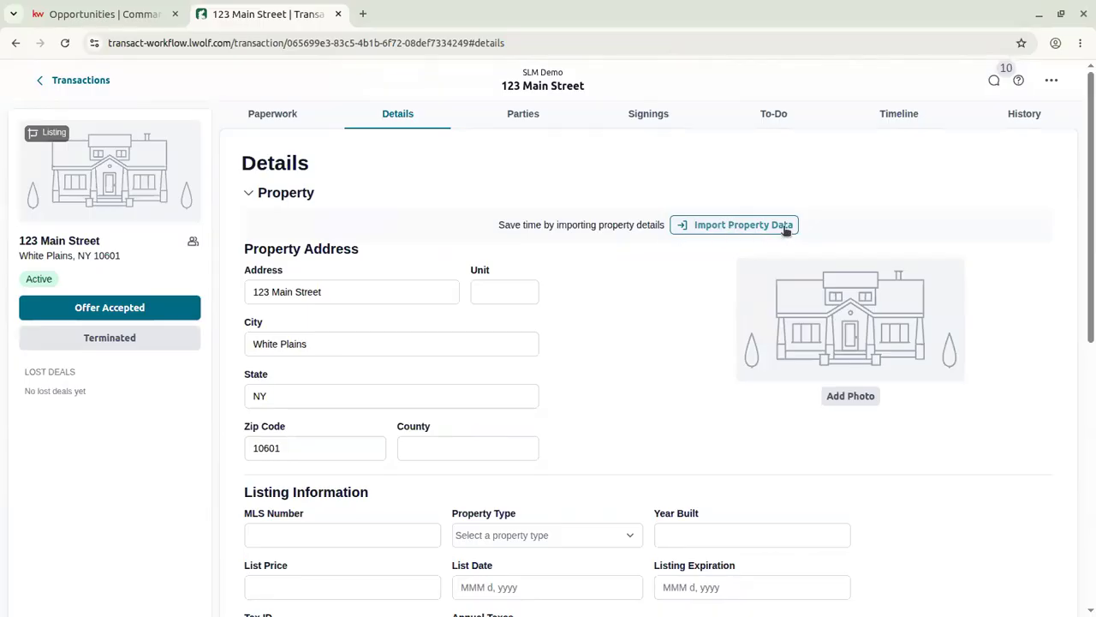
scroll(409, 300, "down", 3)
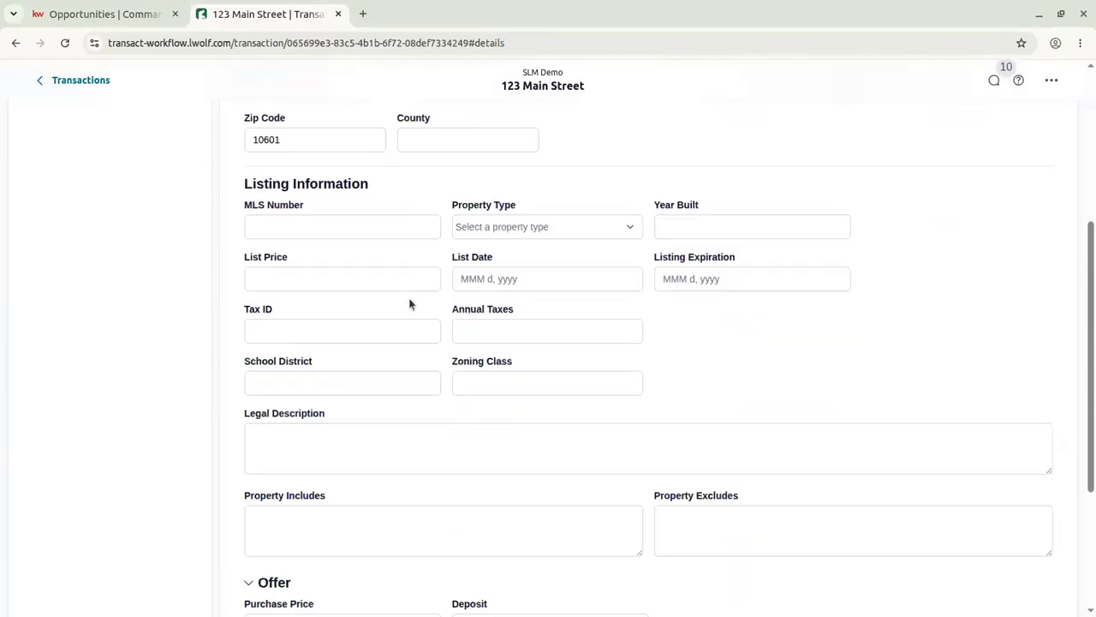
scroll(355, 384, "down", 2)
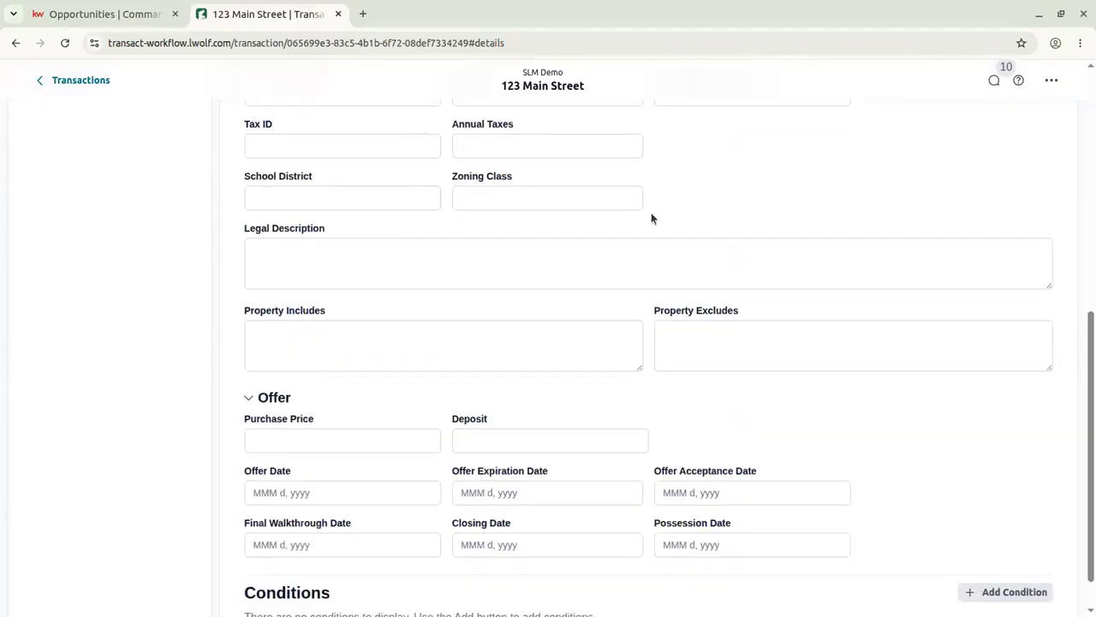
scroll(844, 453, "down", 1)
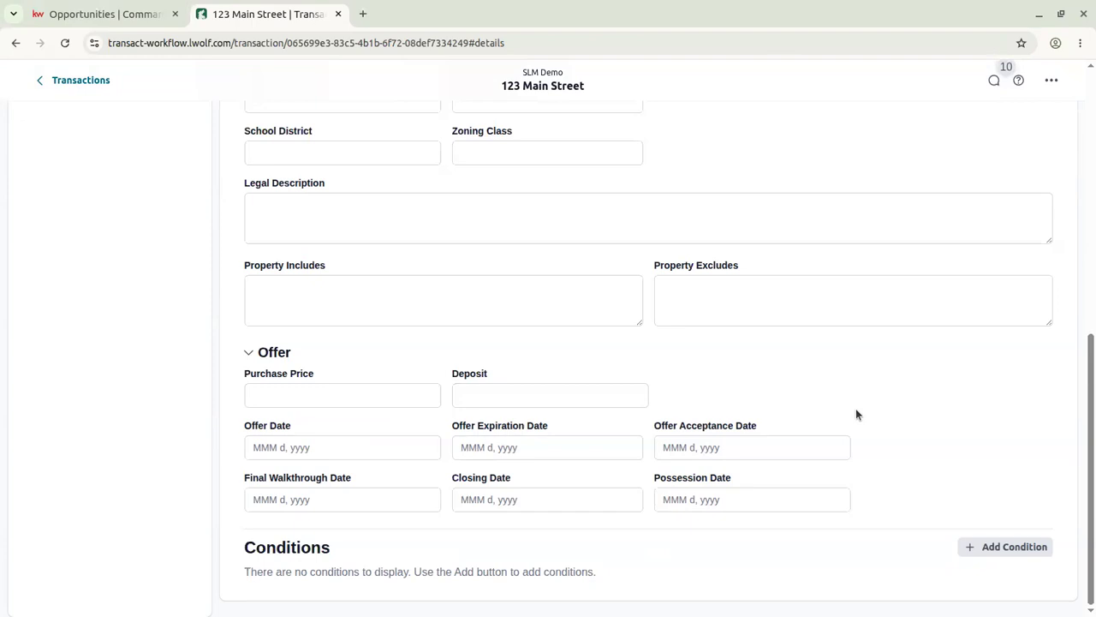
scroll(856, 415, "up", 3)
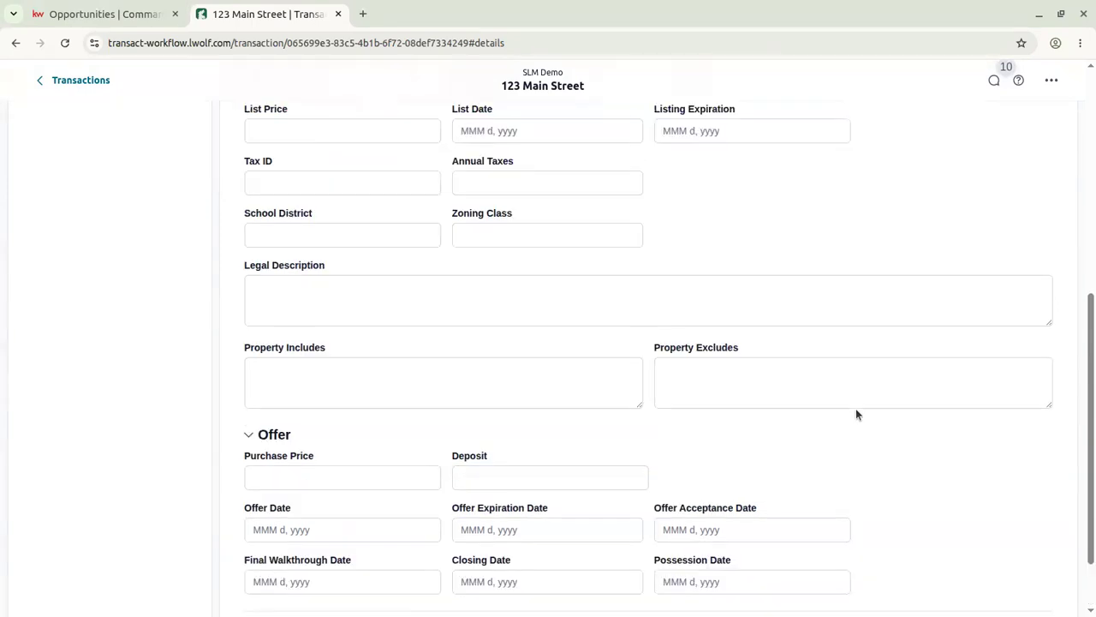
scroll(881, 386, "up", 4)
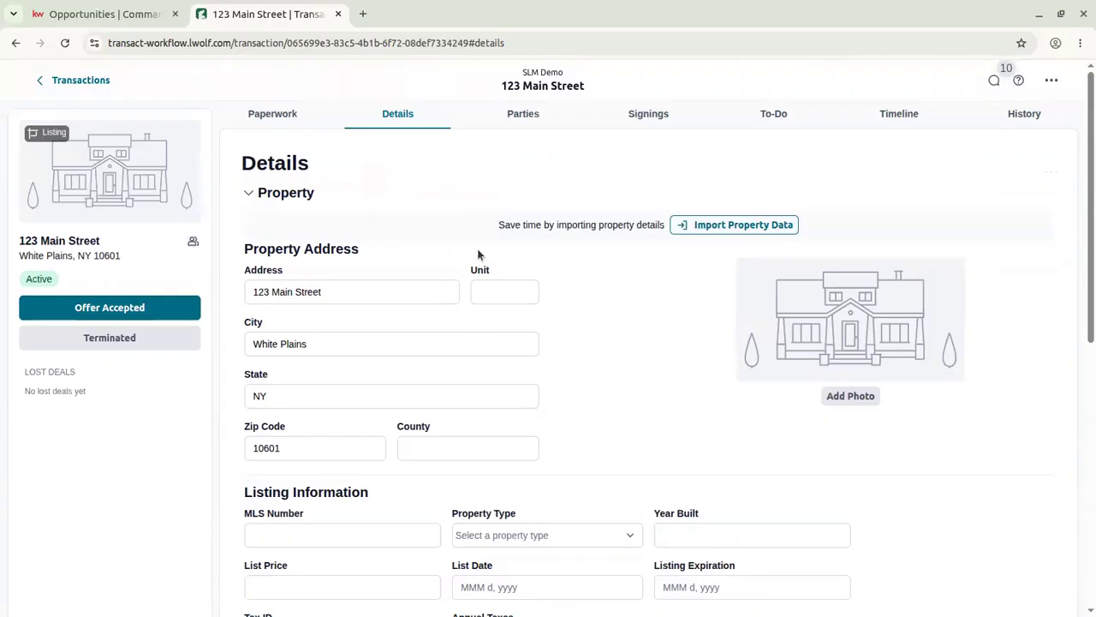
scroll(495, 259, "down", 3)
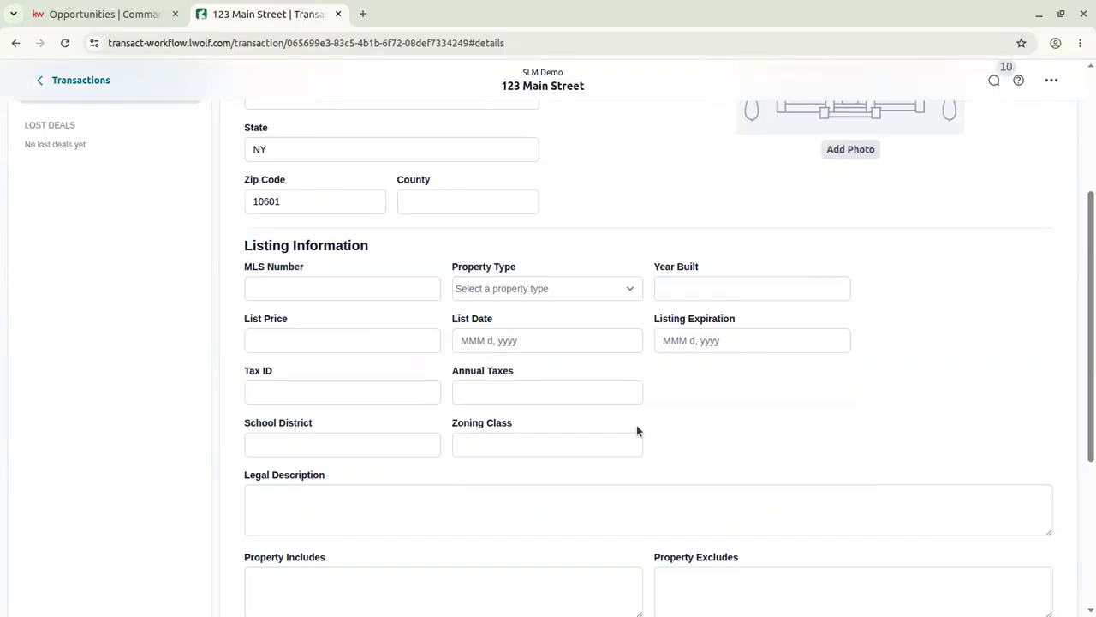
scroll(636, 428, "up", 3)
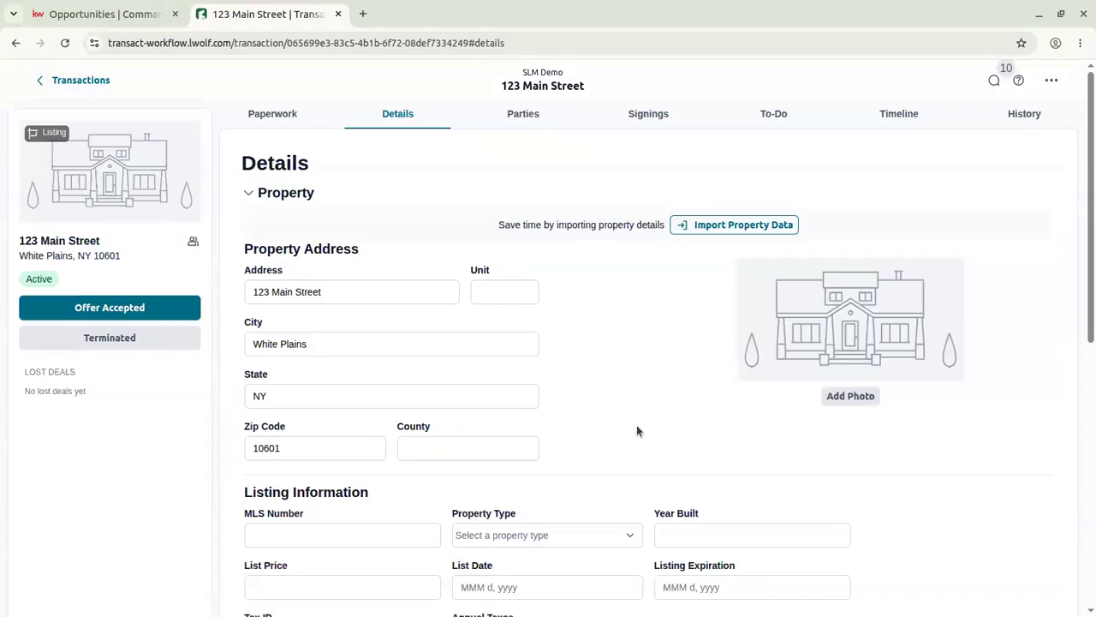
Open the seller's party record for editing from the Parties list.
left_click(527, 118)
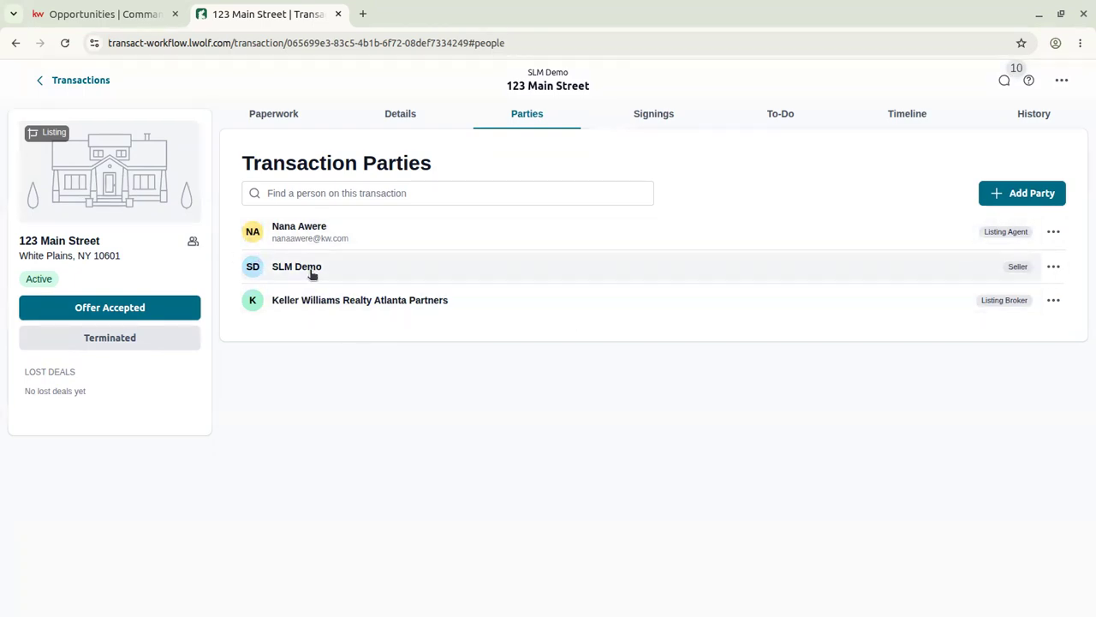
left_click(1054, 267)
left_click(1017, 299)
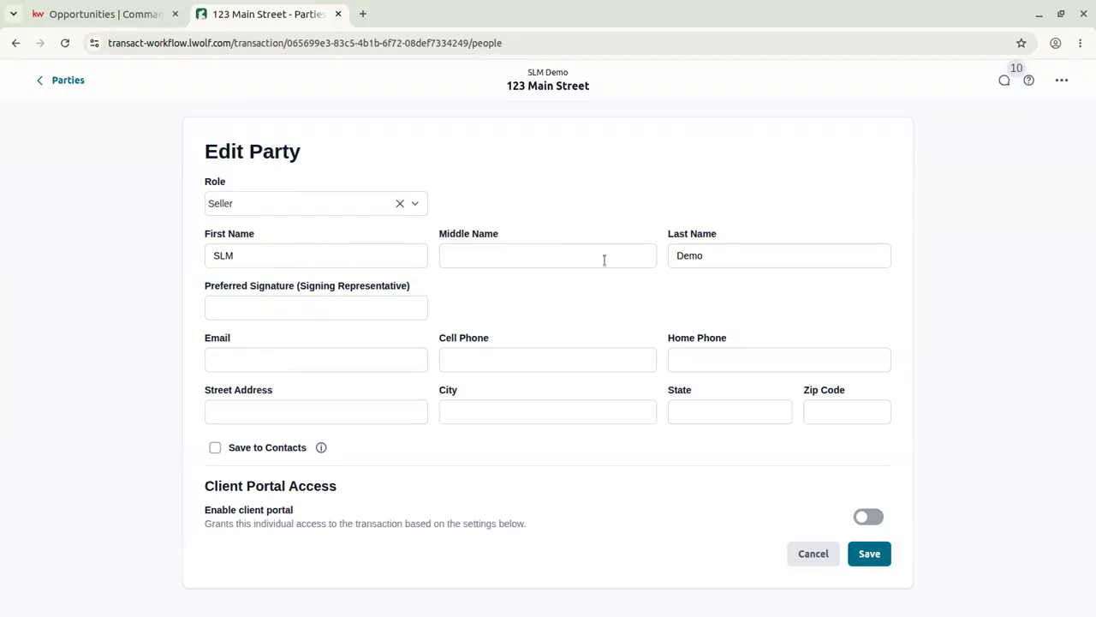
Enter the seller's e-mail address, save the seller, and start adding another party.
left_click(275, 358)
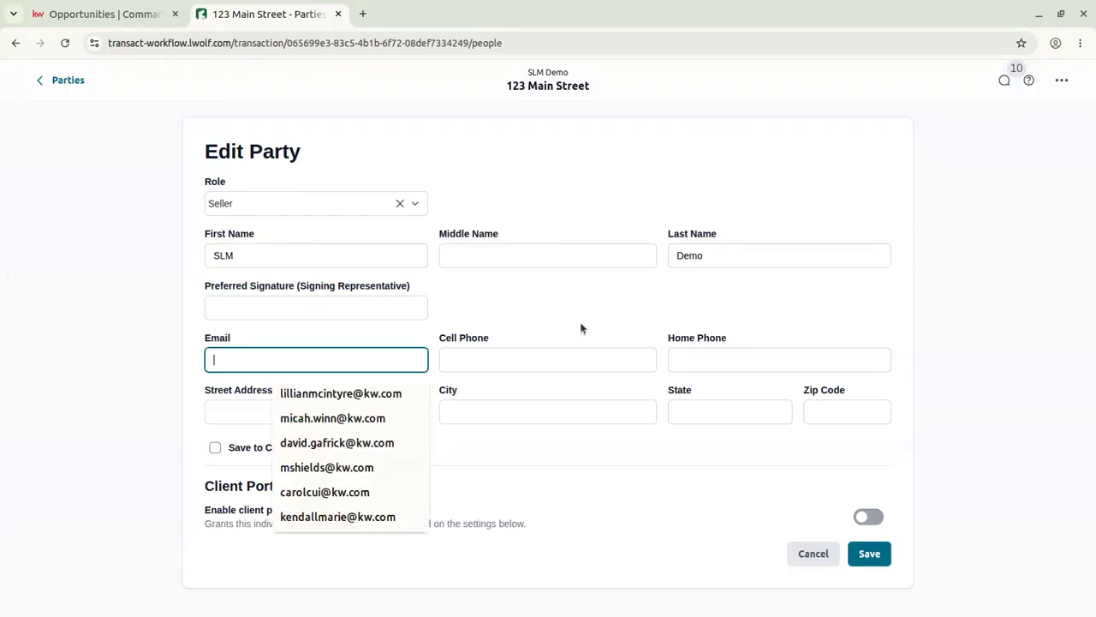
left_click(528, 319)
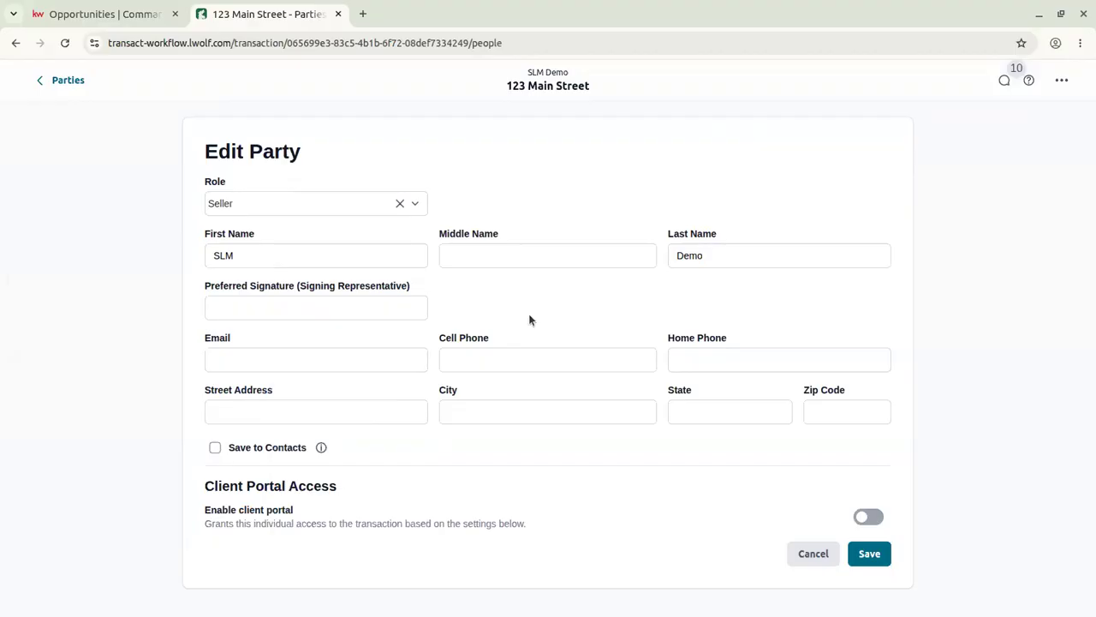
left_click(392, 357)
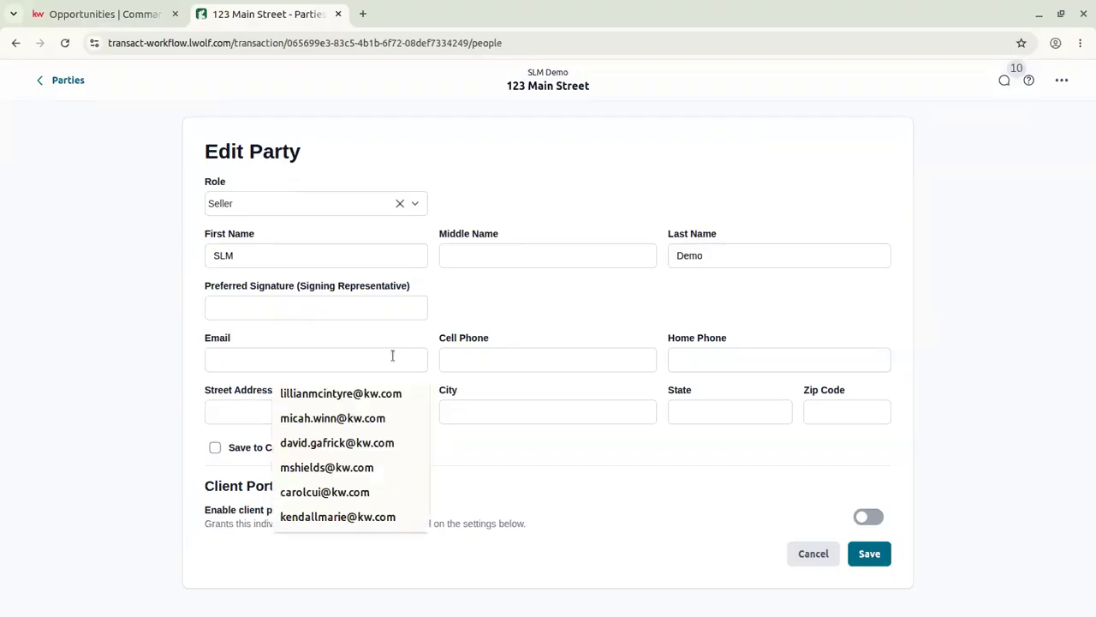
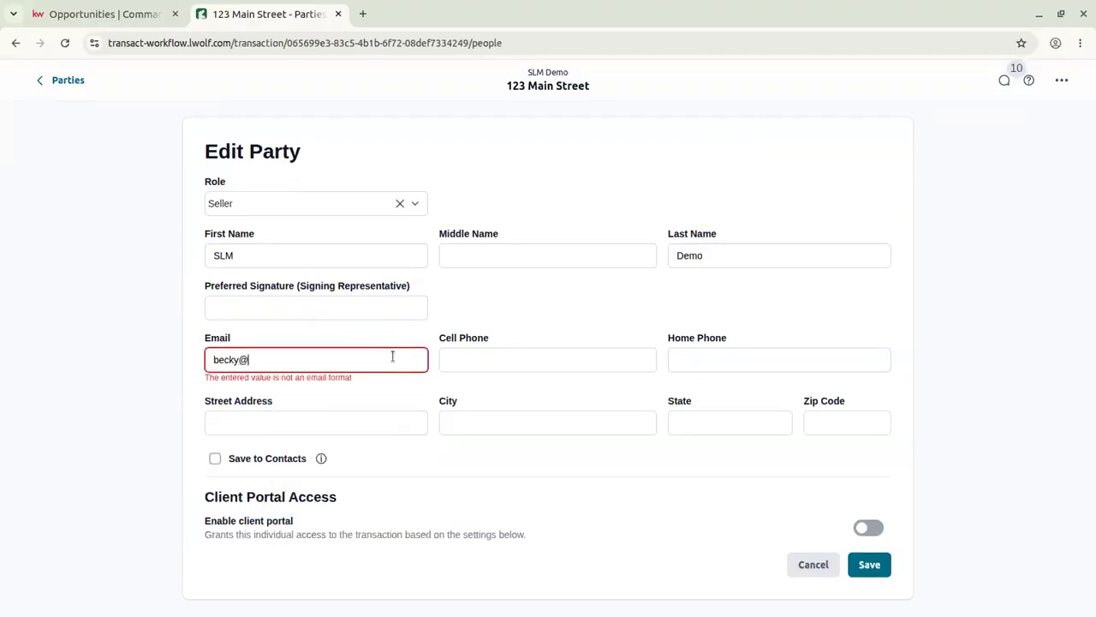
key("Tab")
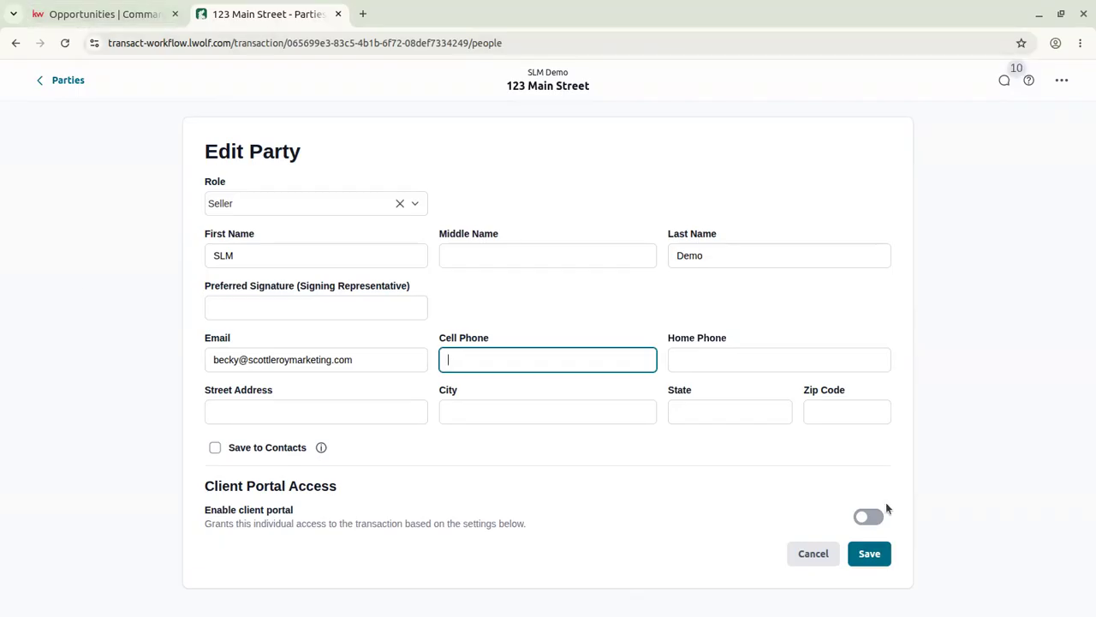
left_click(878, 561)
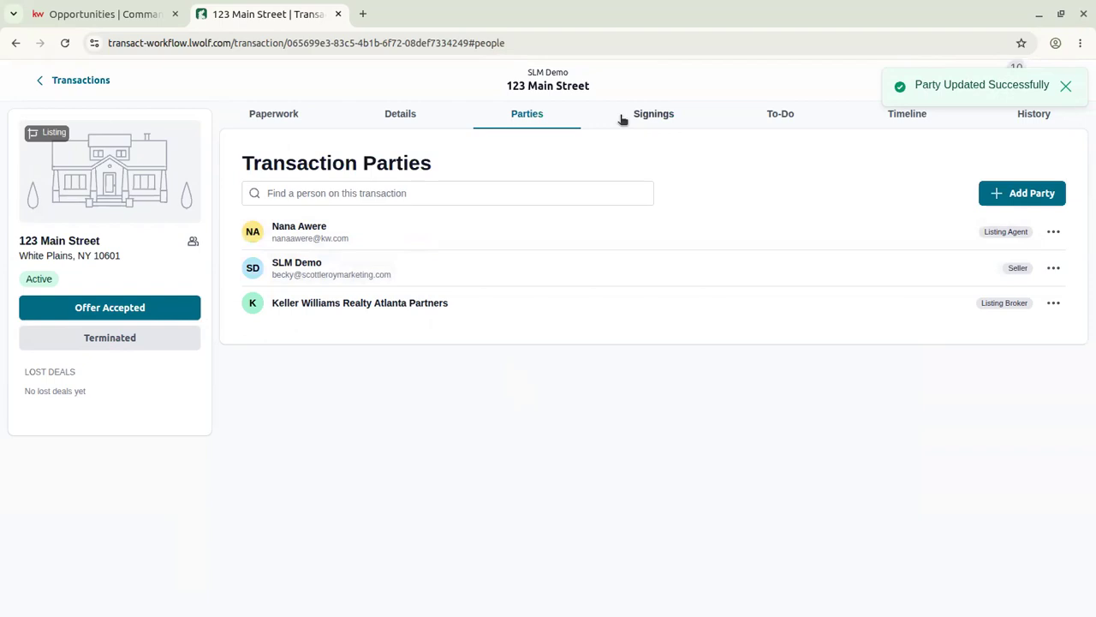
left_click(1036, 193)
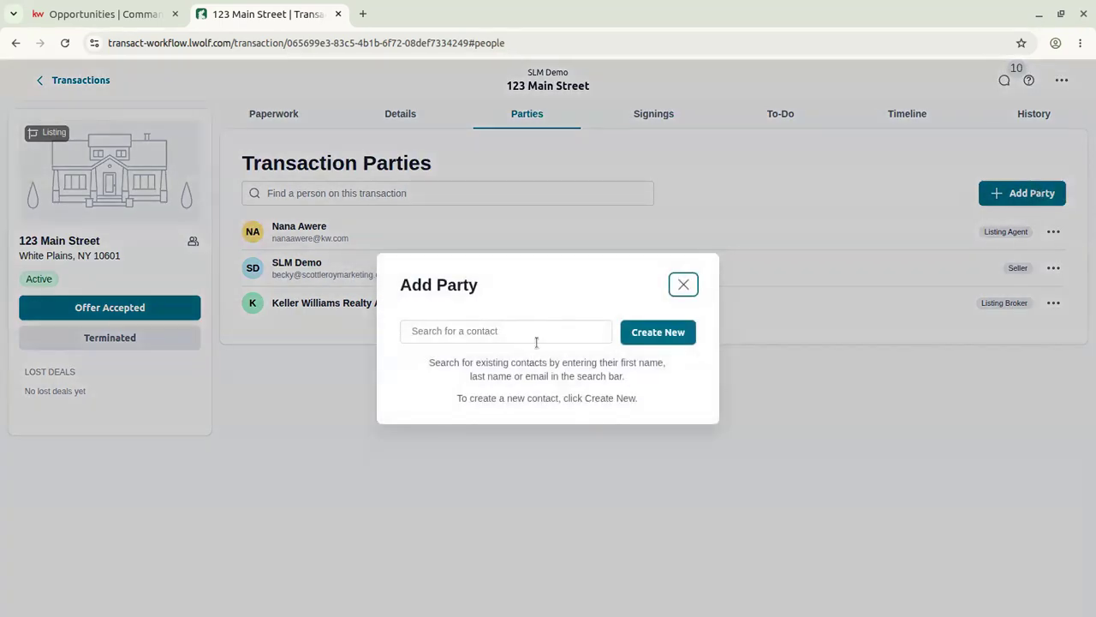
Create a new contact party with role Admin, the contact's first and last name, and brokerage KW.
left_click(650, 332)
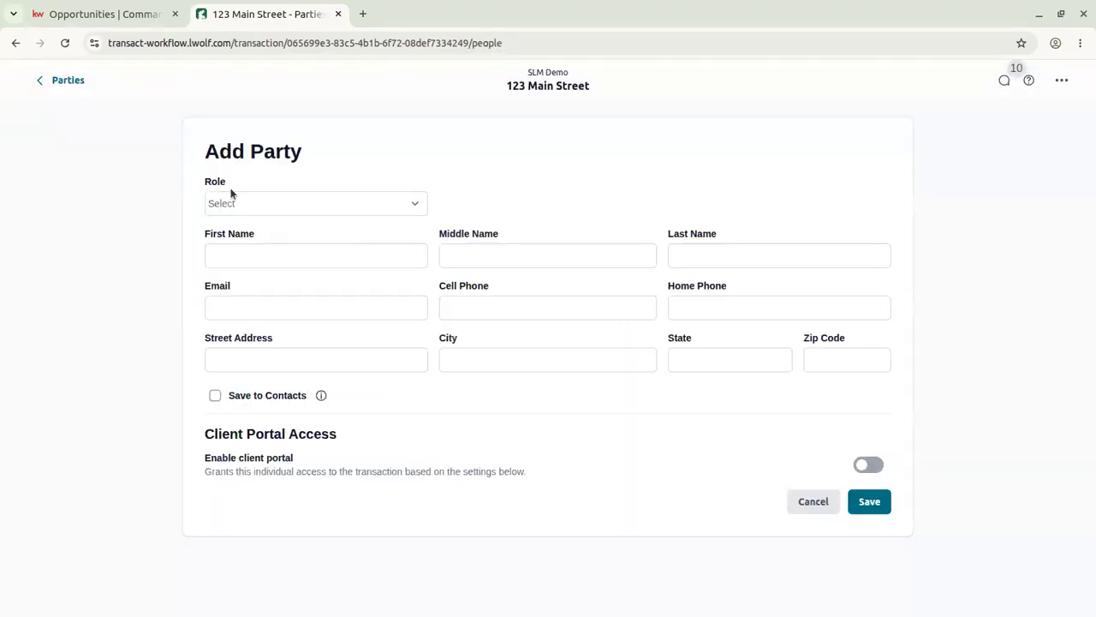
left_click(238, 202)
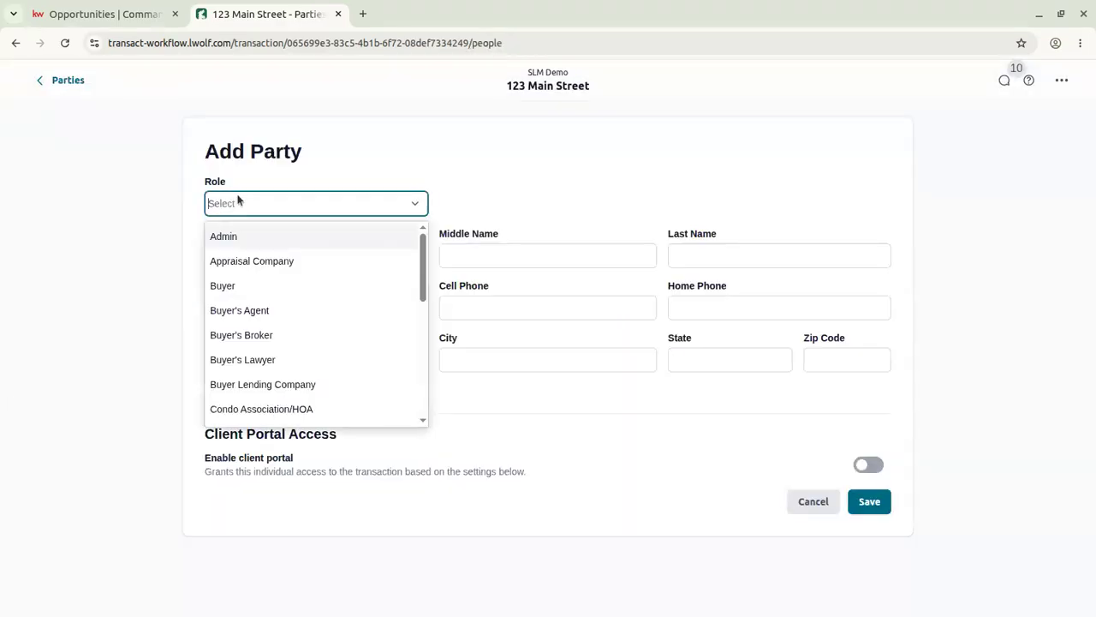
left_click(238, 238)
left_click(249, 255)
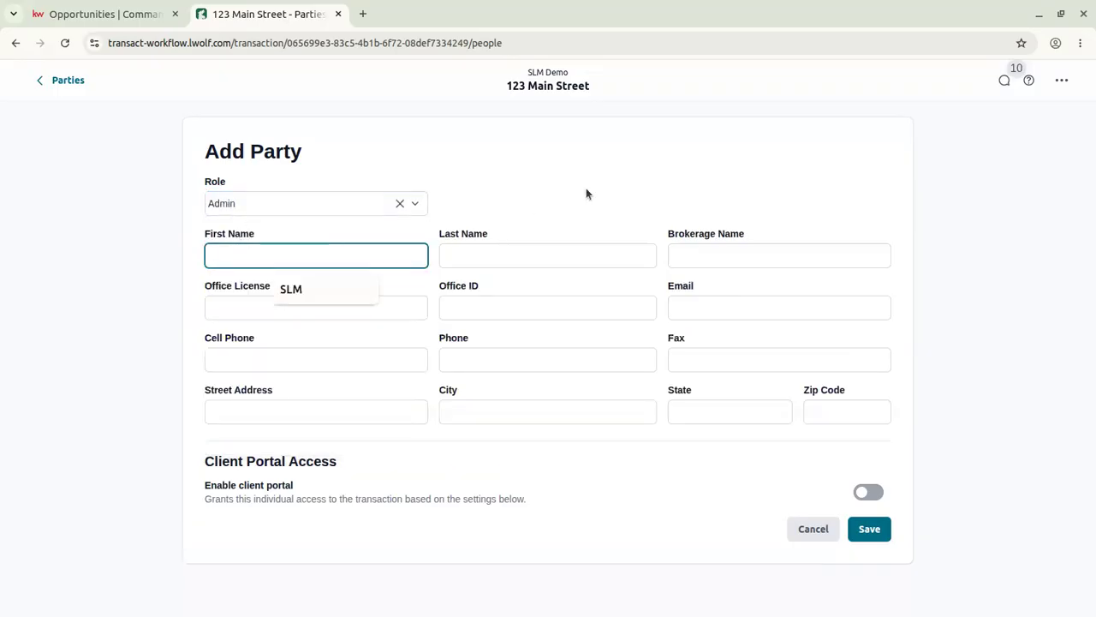
type("Demo")
key("Tab")
key("Tab")
type("A")
key("shift+Tab")
type("Admin")
key("Tab")
type("KW")
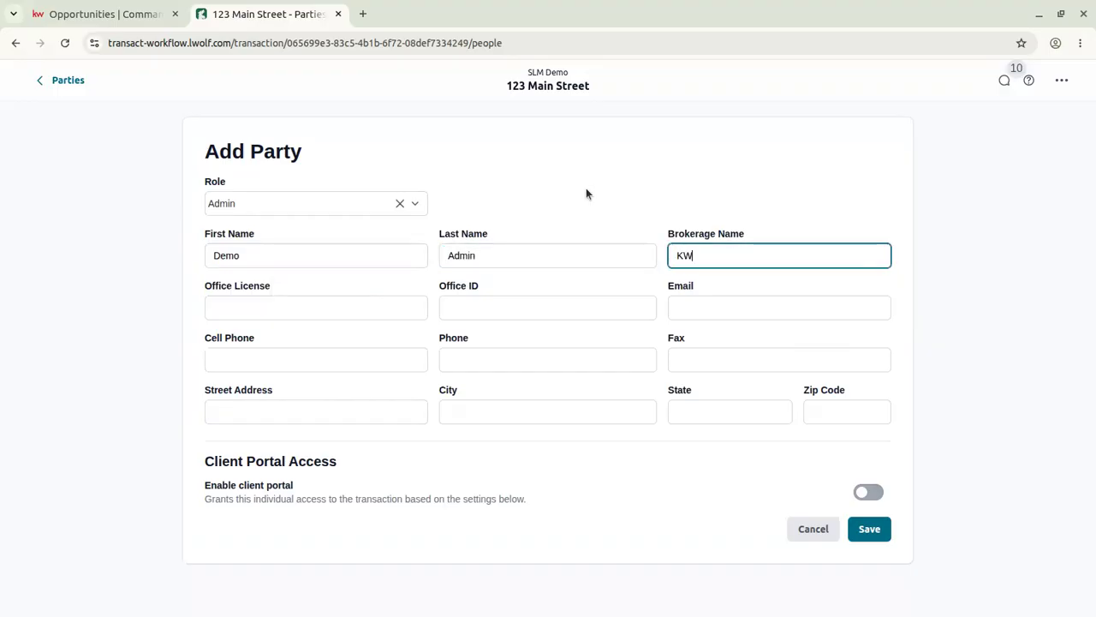
key("Tab")
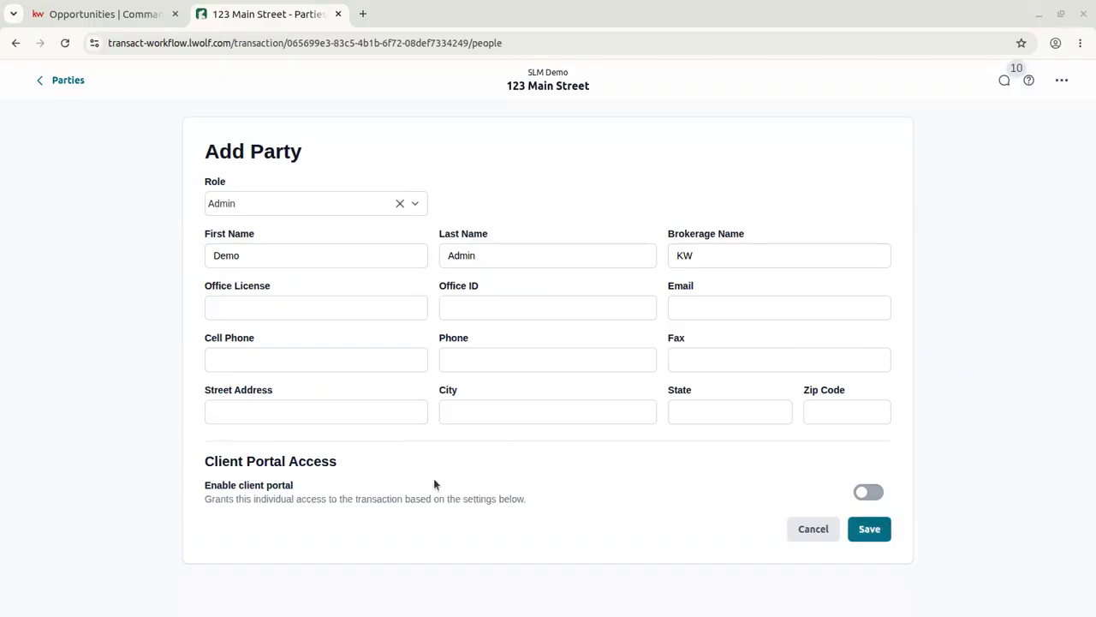
Review client portal permissions, leaving Property Details and Paperwork at View.
triple_click(333, 504)
left_click(333, 504)
left_click(868, 492)
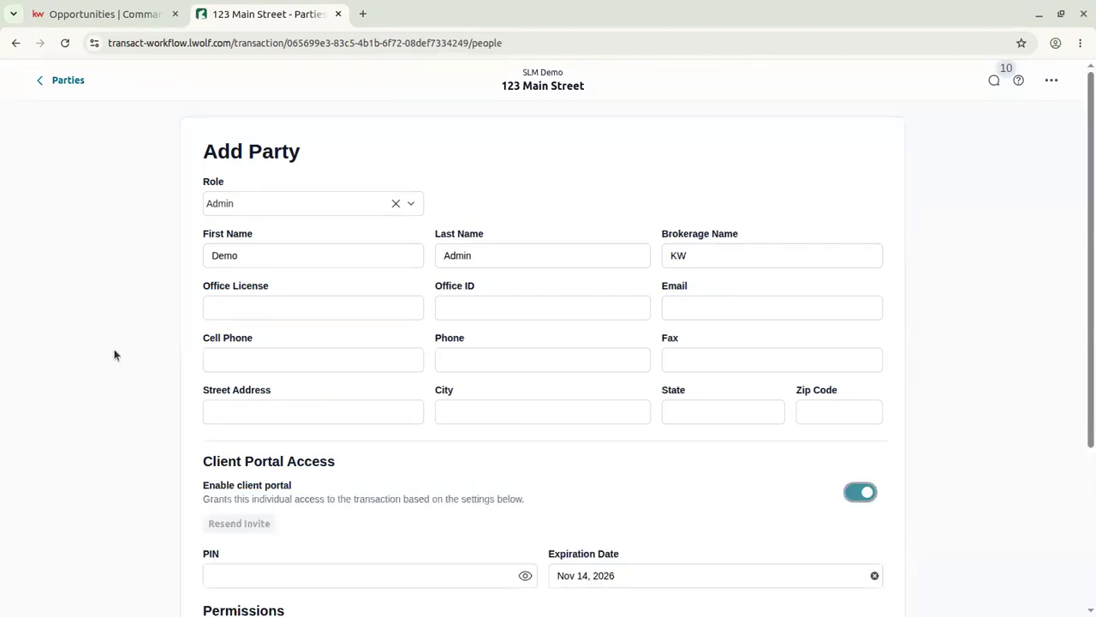
scroll(114, 354, "down", 3)
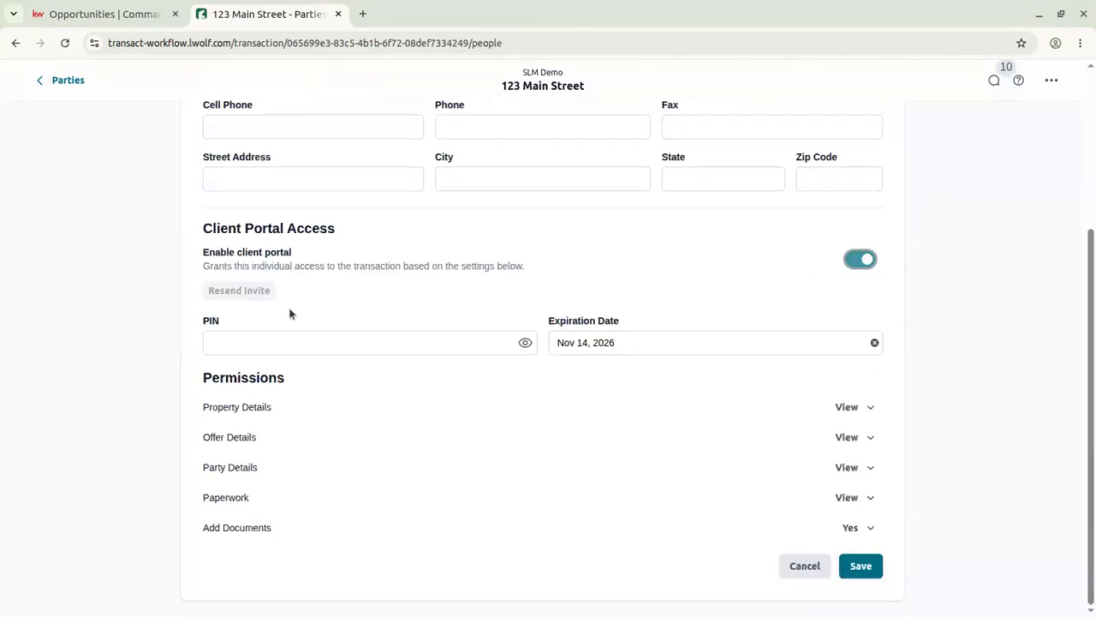
left_click(856, 410)
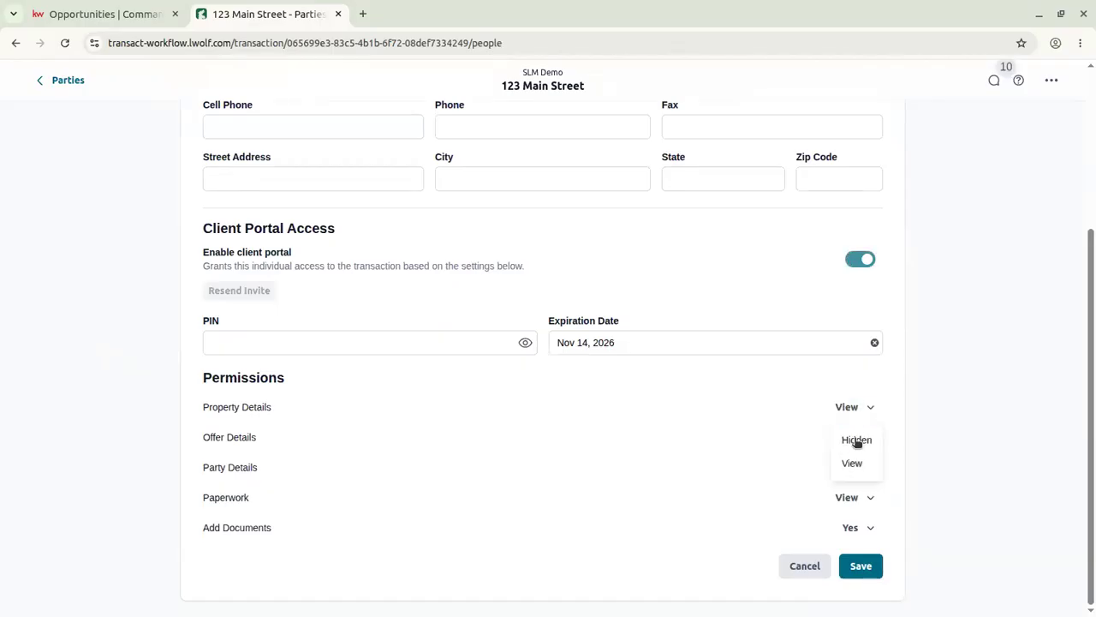
left_click(916, 385)
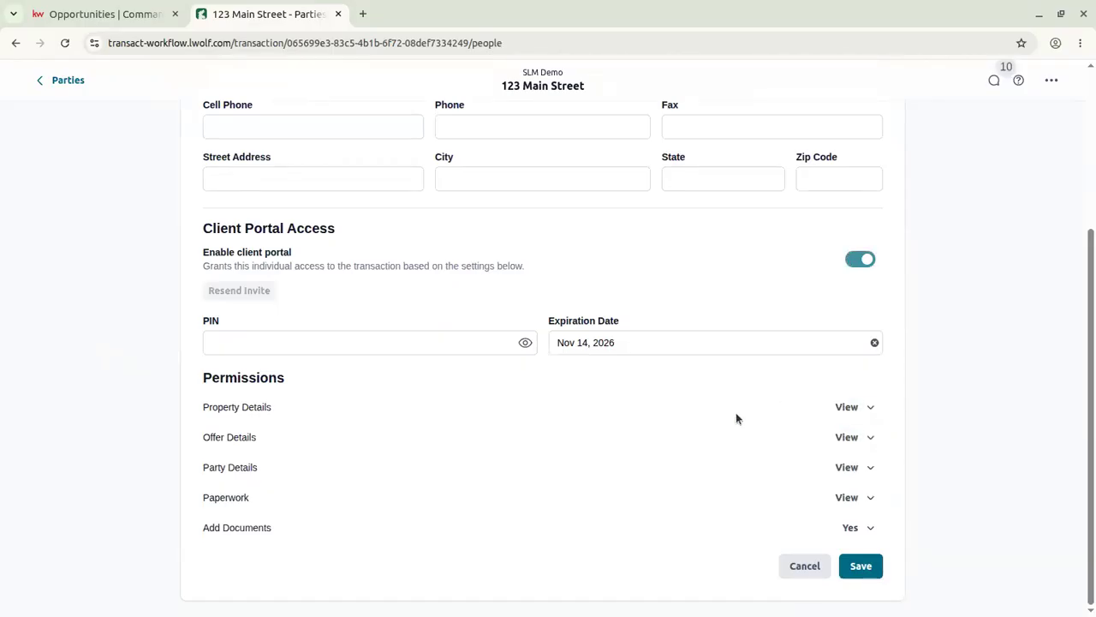
left_click(870, 410)
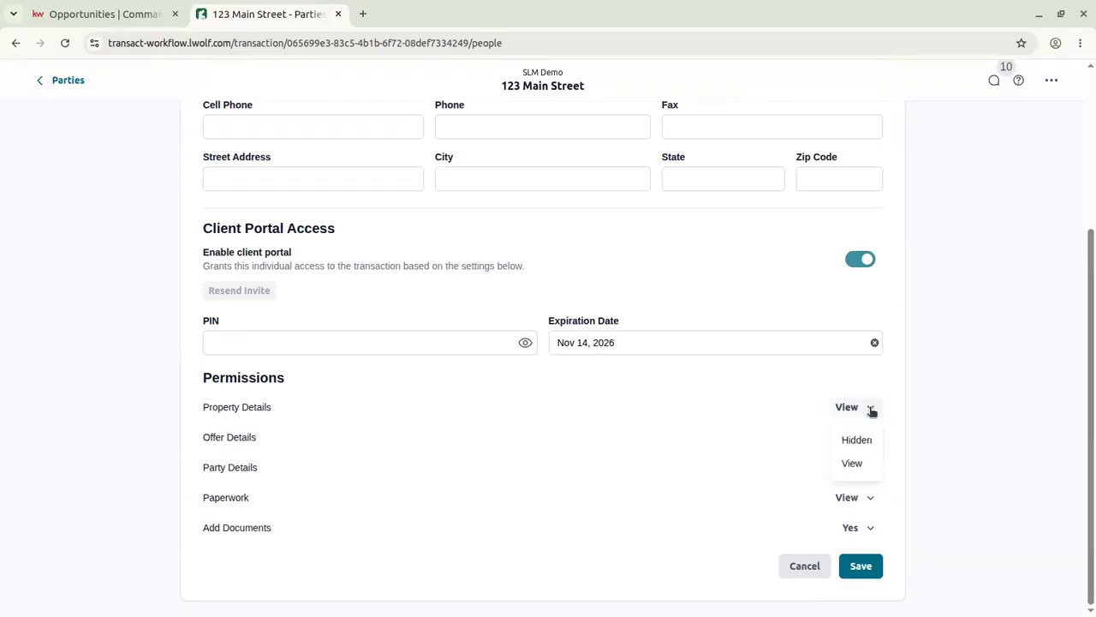
left_click(282, 460)
left_click(860, 500)
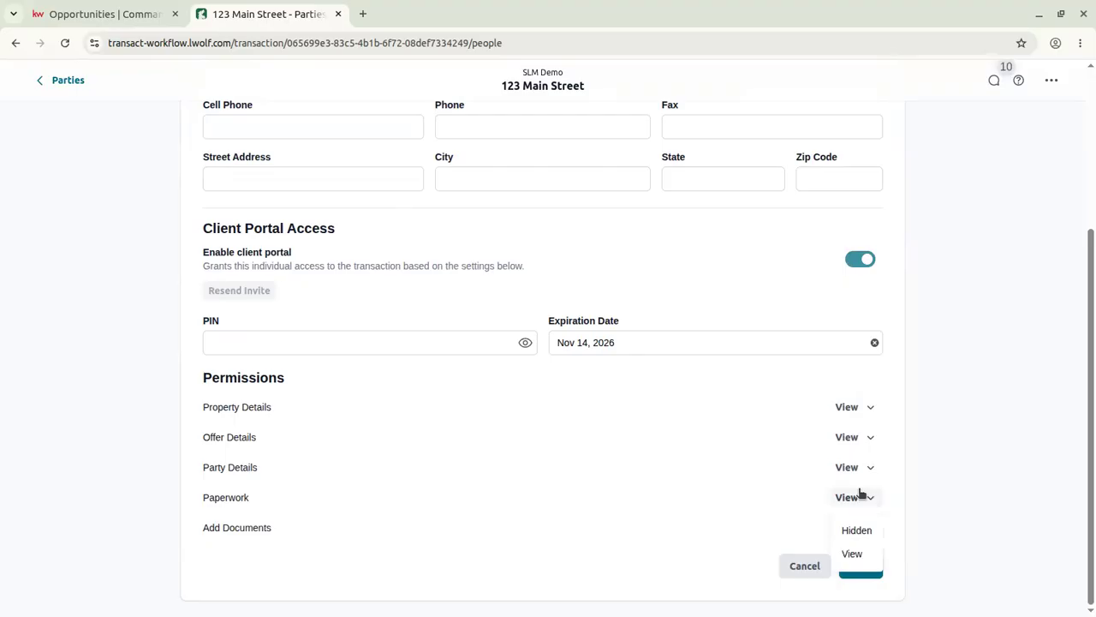
left_click(913, 490)
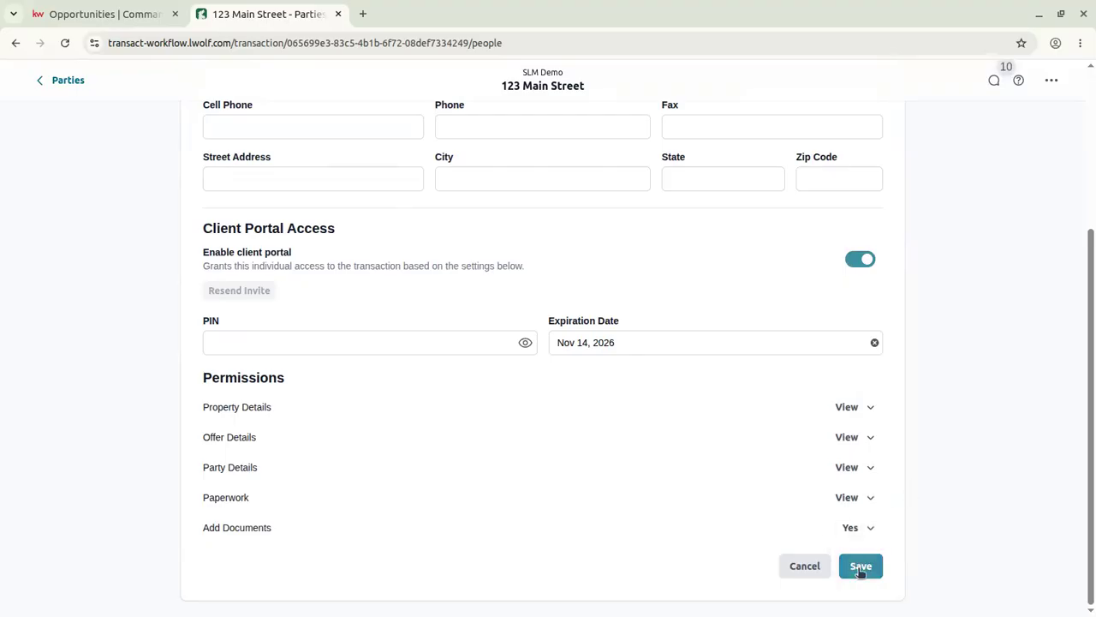
scroll(666, 346, "up", 1)
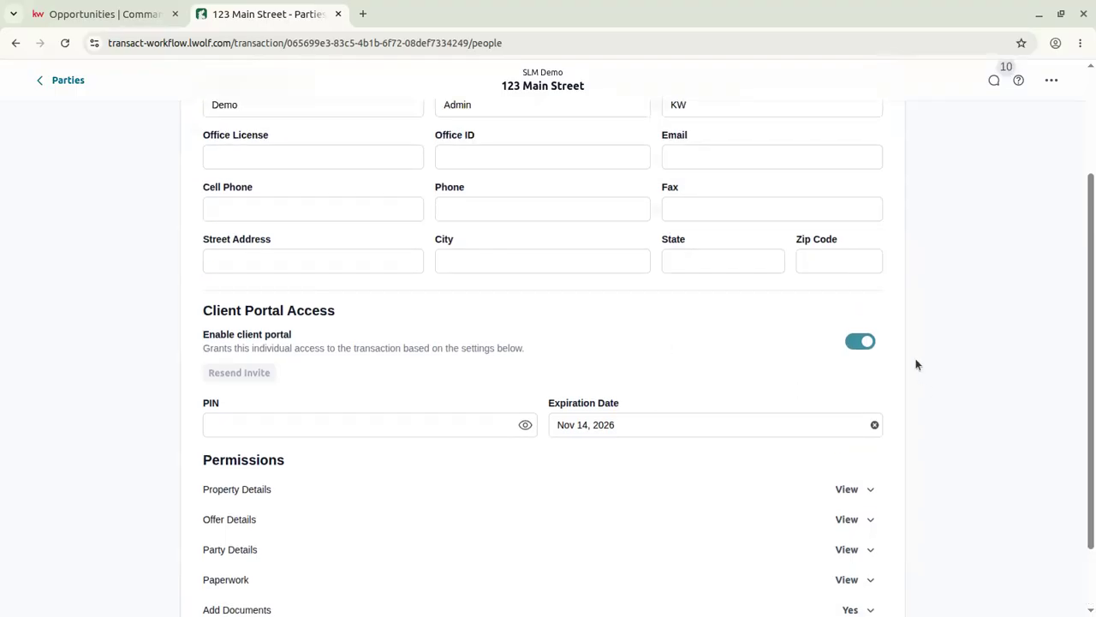
Disable client portal access, enter the party's e-mail address, and save the Admin party.
left_click(867, 341)
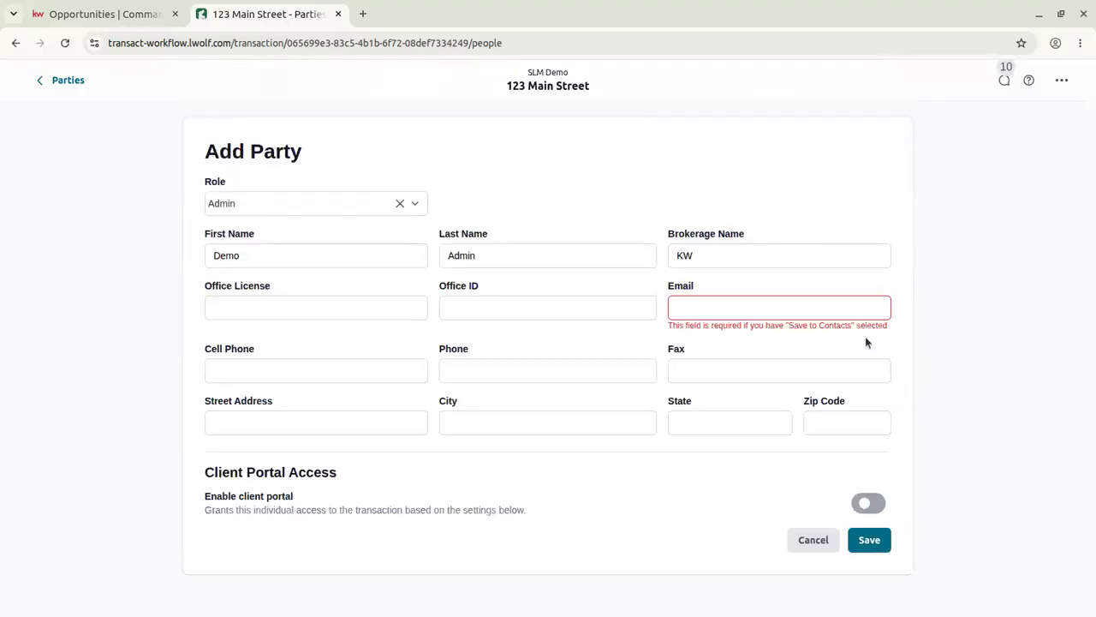
left_click(724, 302)
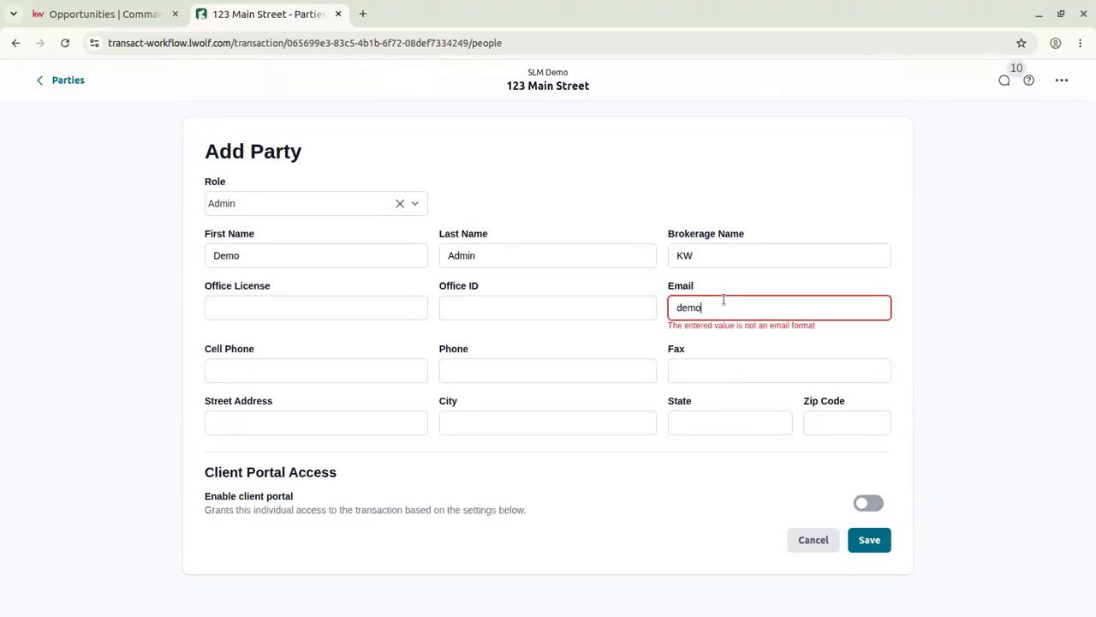
left_click(867, 531)
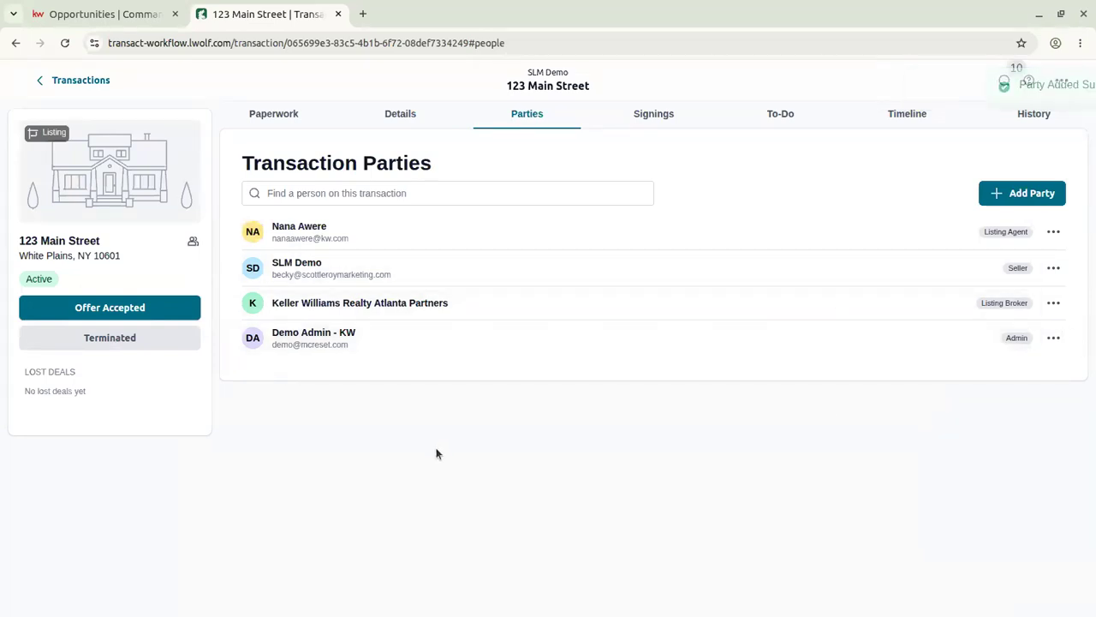
Go from Signings to the 123 Main Street To-Do page, which has no lists yet.
left_click(651, 113)
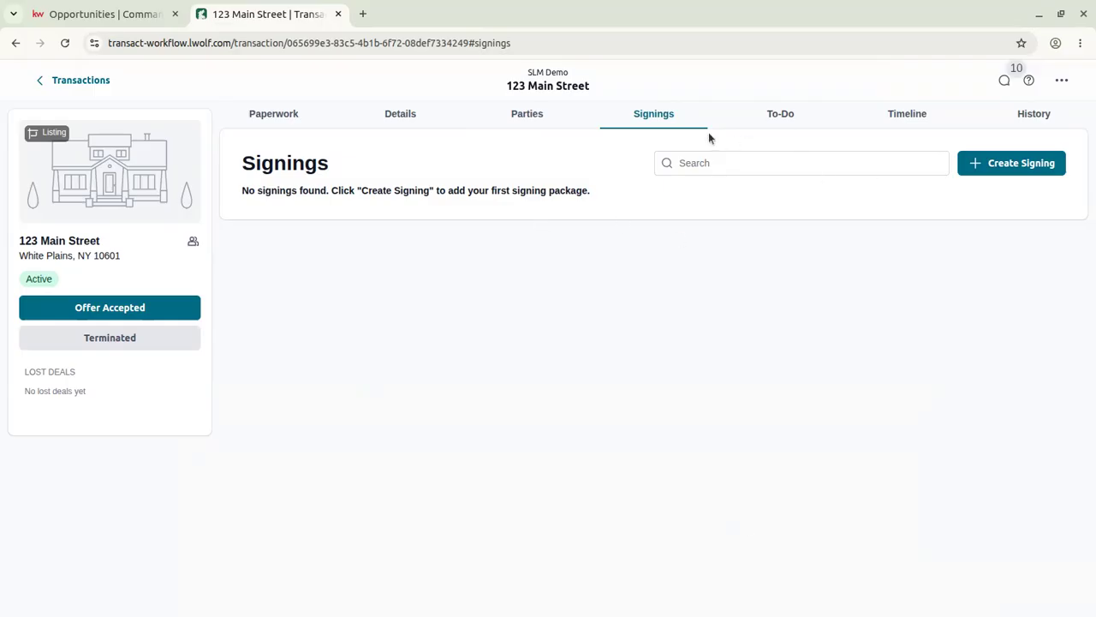
left_click(782, 120)
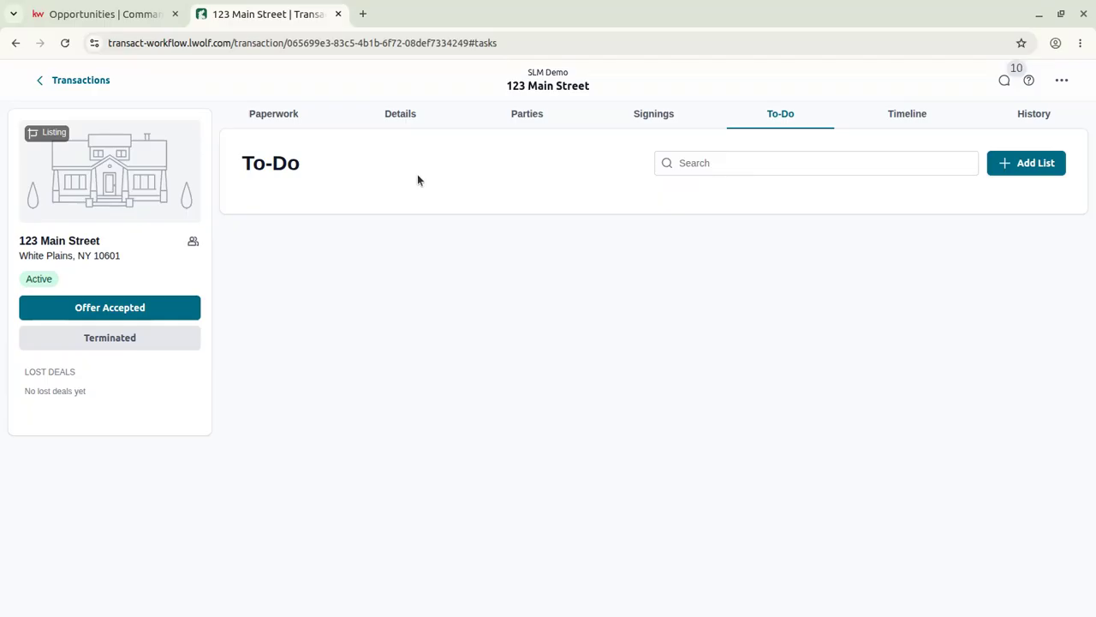
Create a to-do list named New Listing.
left_click(1030, 164)
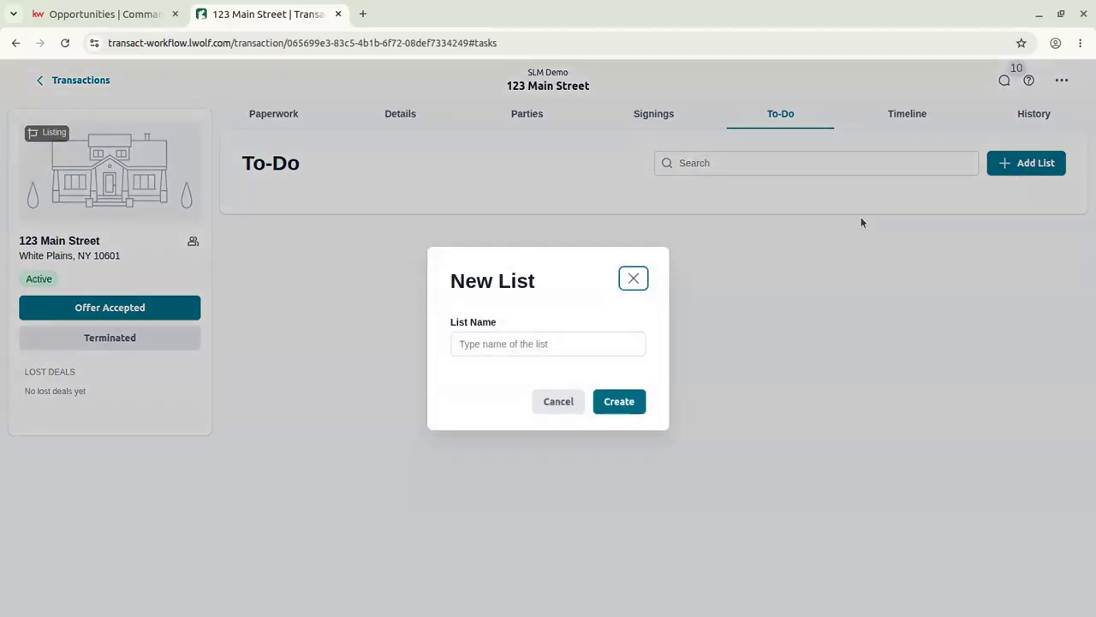
left_click(503, 345)
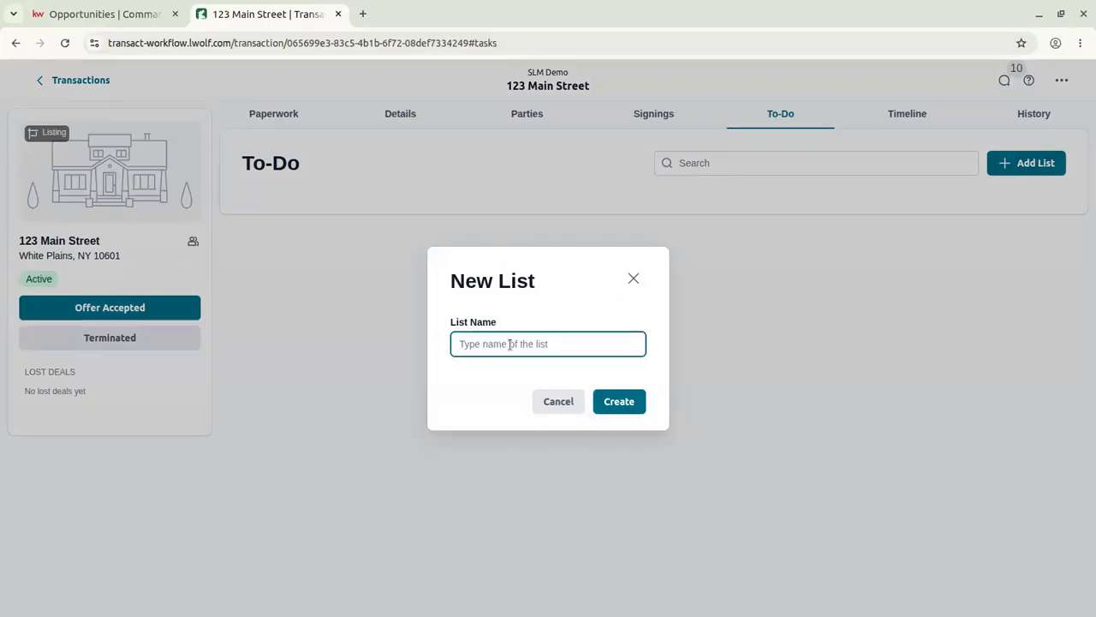
type("NE")
key("BackSpace")
type("ew Listing")
key("Return")
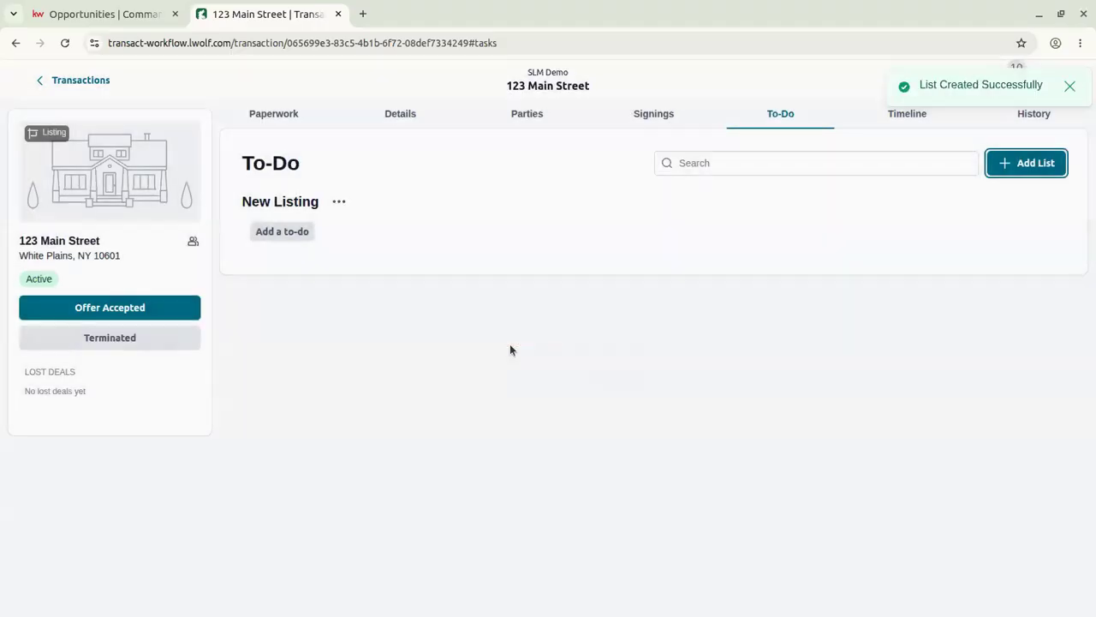
Add a Schedule Photography to-do due 5 days before the List Date.
left_click(284, 233)
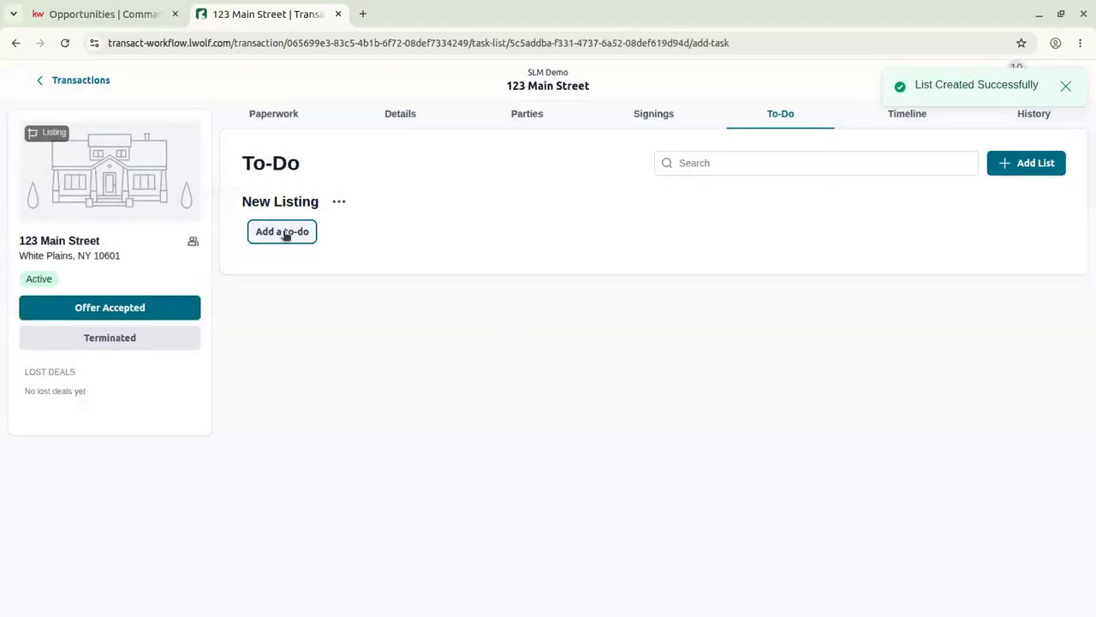
left_click(374, 202)
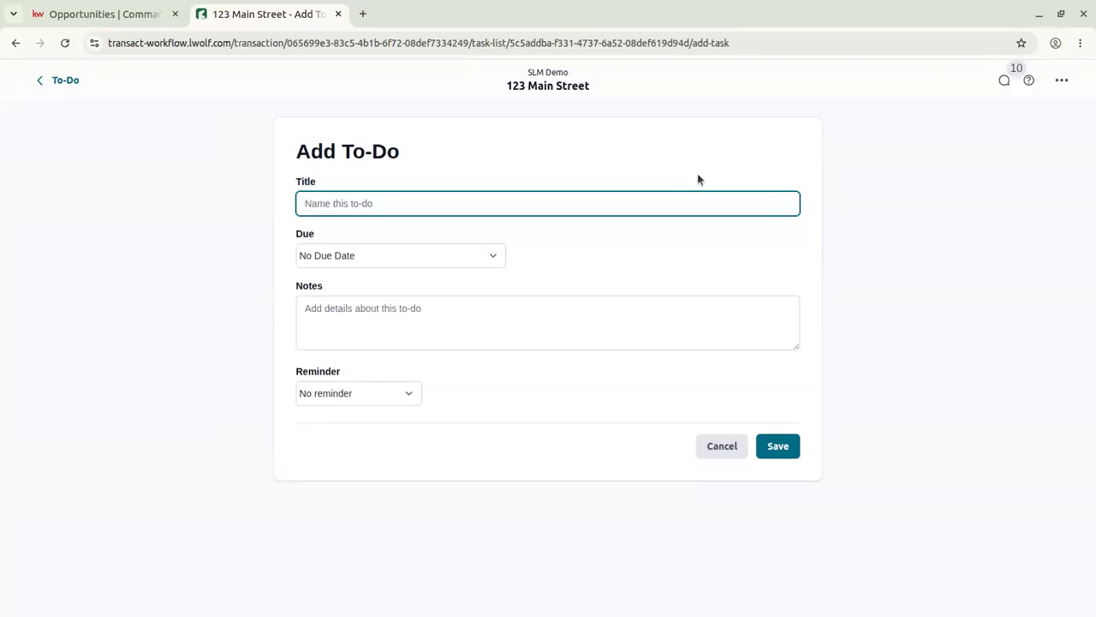
type("Schedule Photography")
key("Tab")
left_click(461, 255)
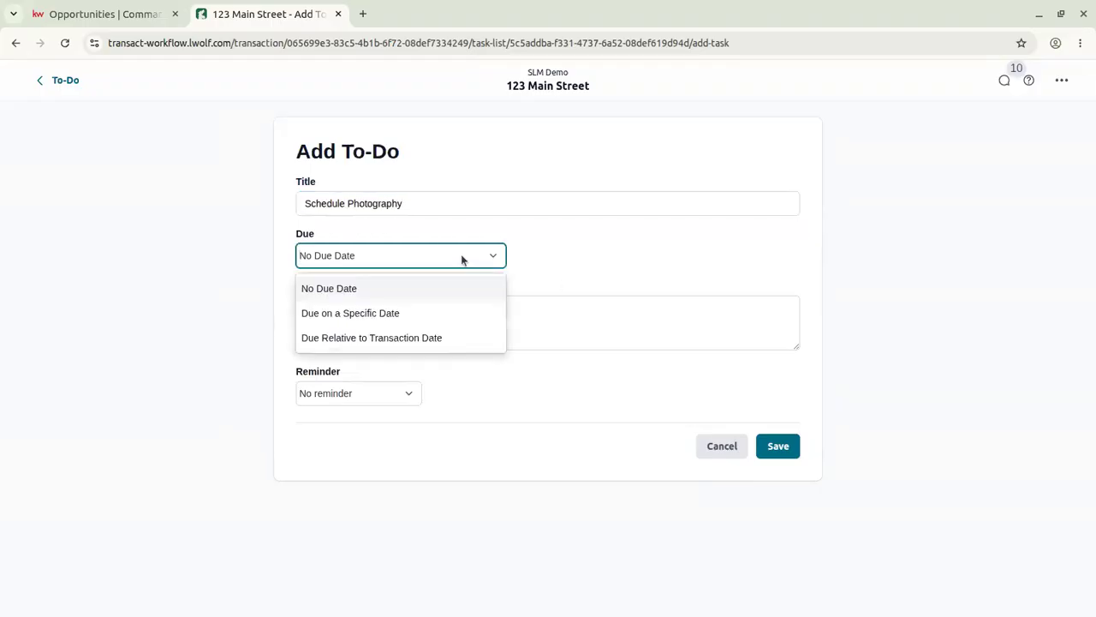
left_click(456, 338)
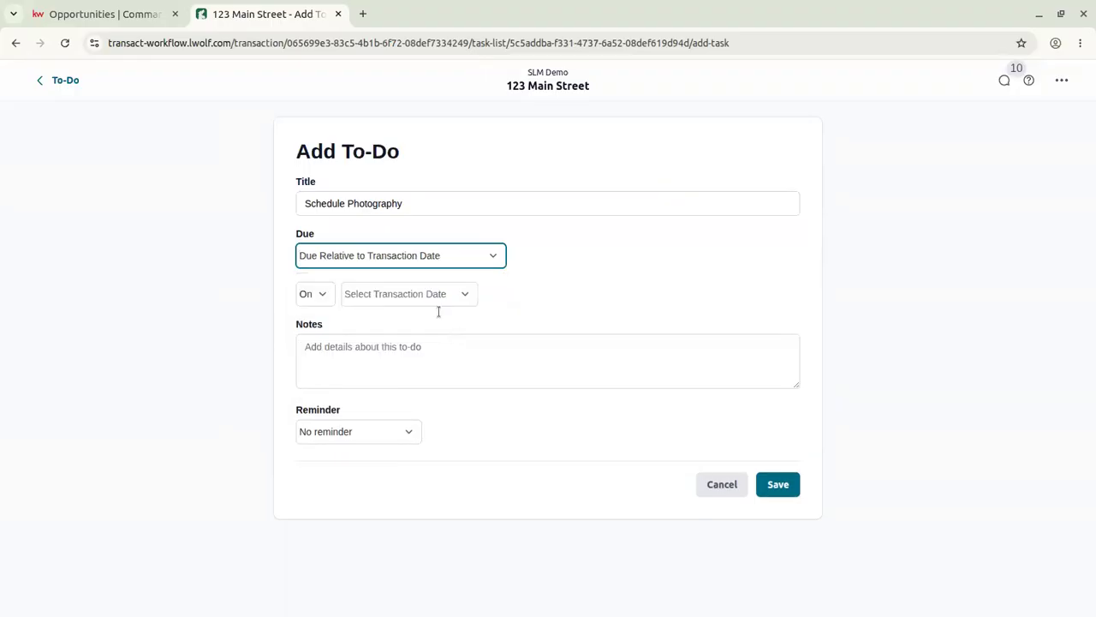
left_click(360, 296)
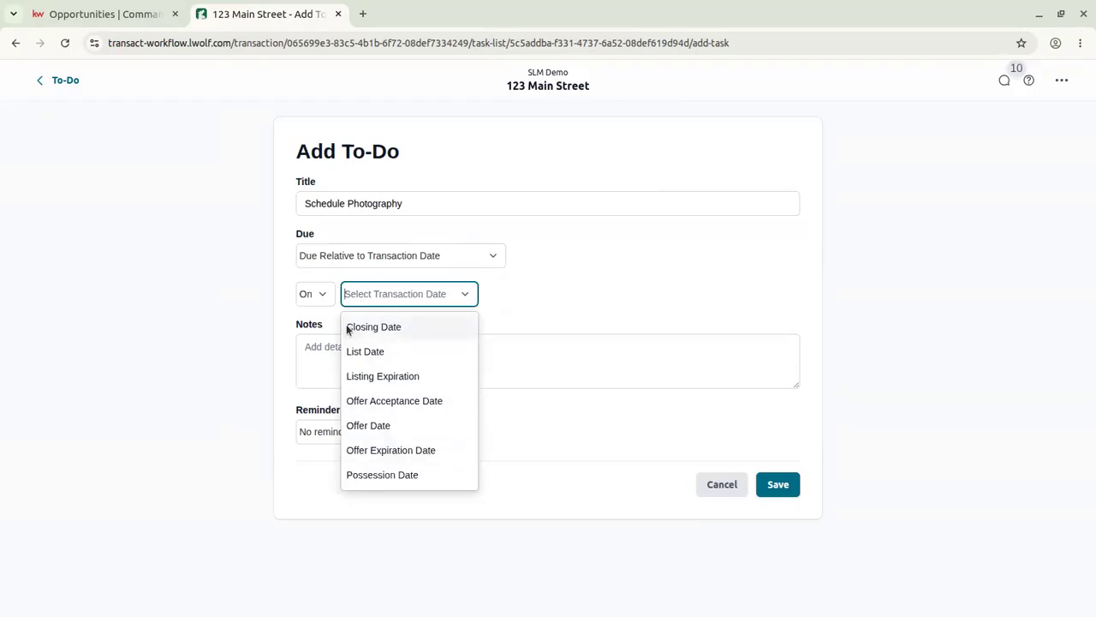
left_click(400, 351)
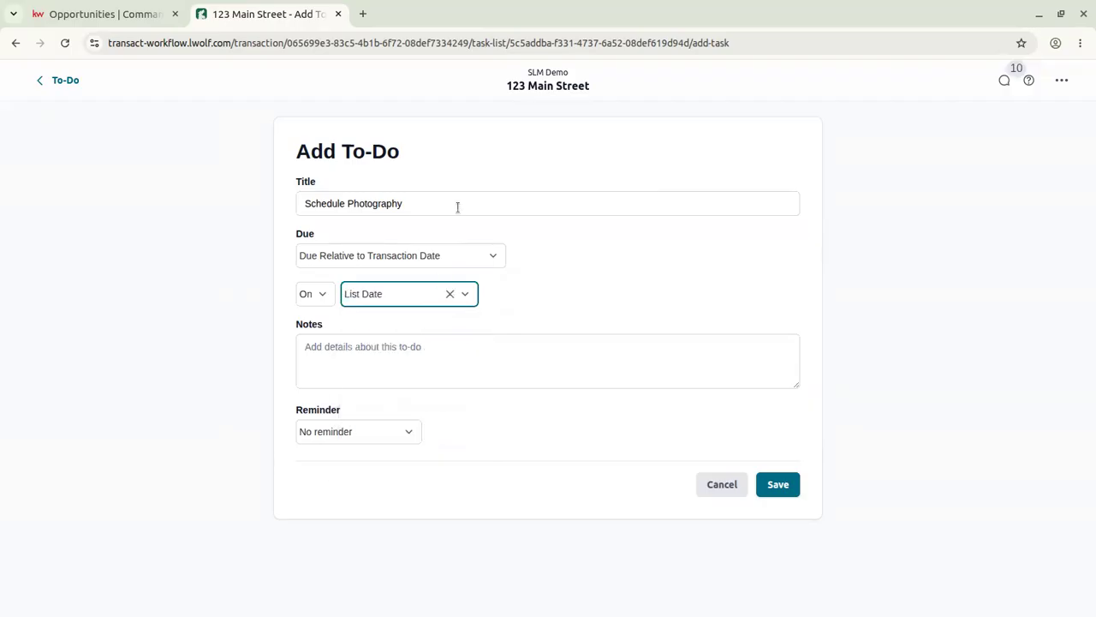
left_click(324, 300)
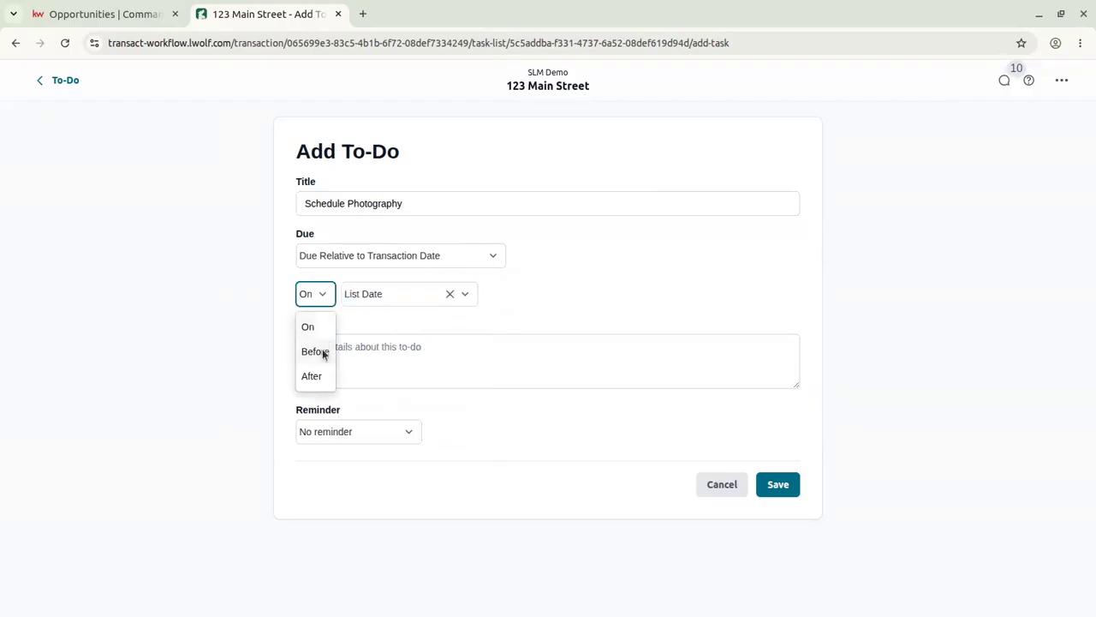
left_click(330, 343)
left_click(330, 298)
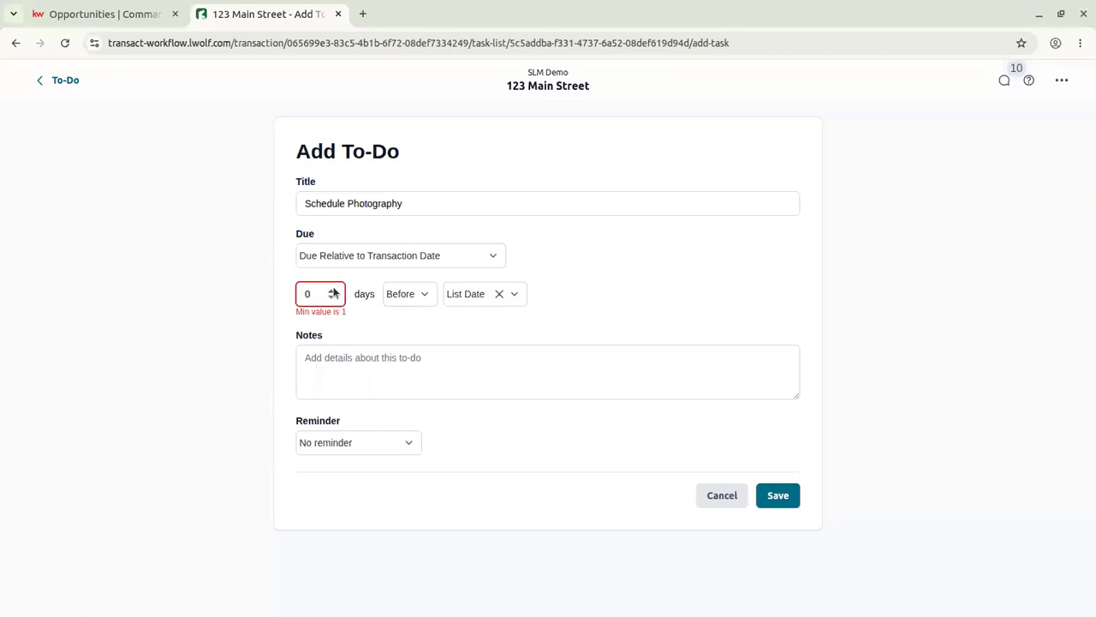
left_click(330, 290)
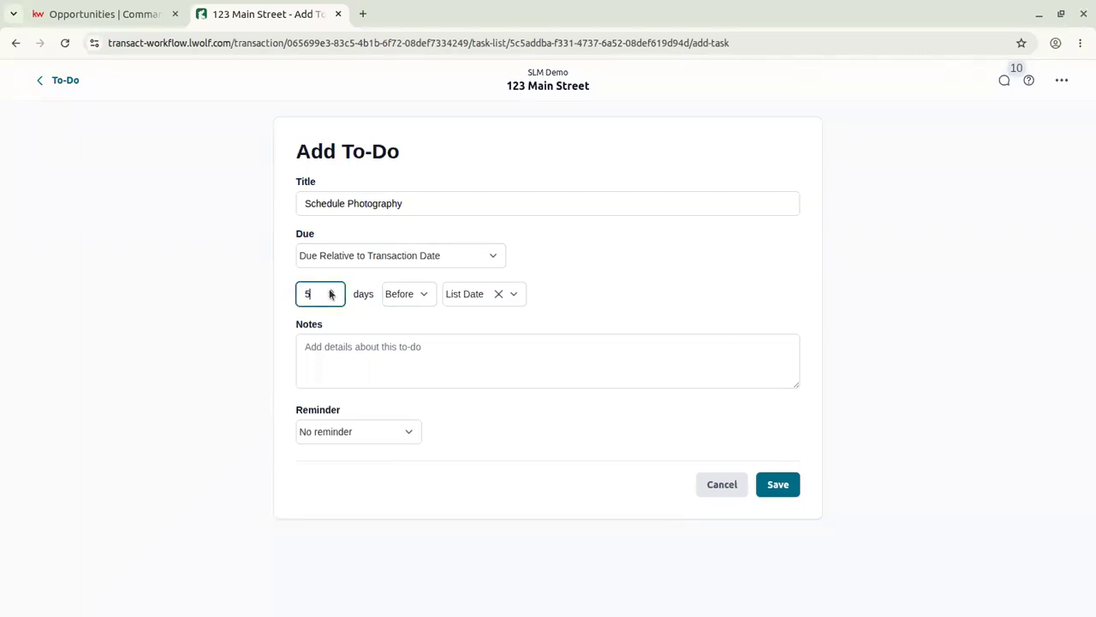
left_click(792, 301)
Save the to-do with no reminder, then toggle its completed checkbox on and off.
left_click(385, 351)
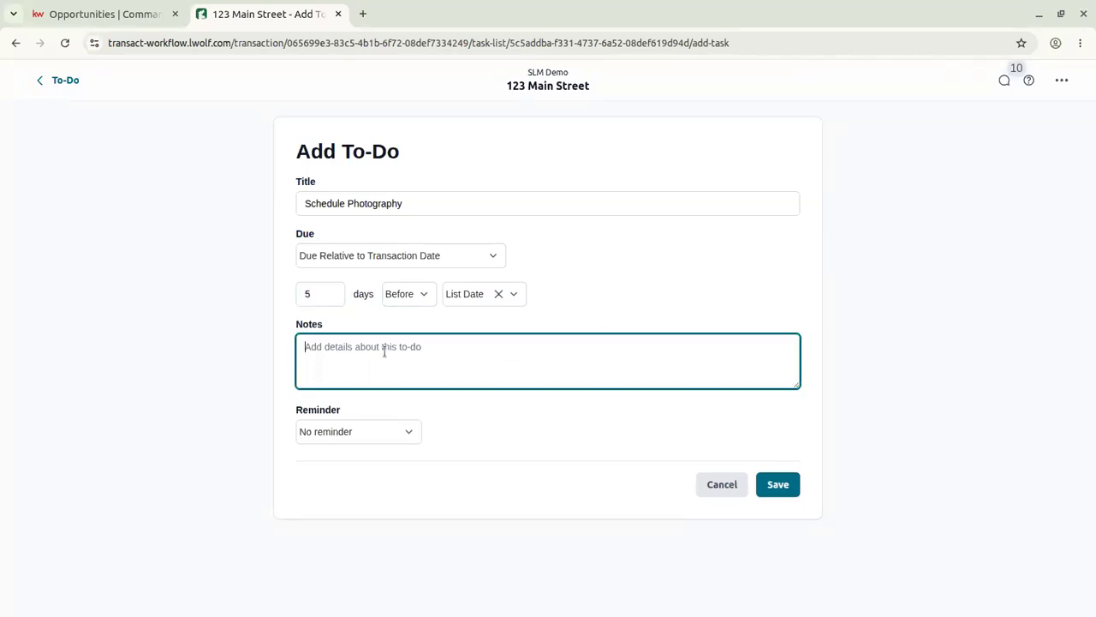
left_click(363, 434)
scroll(368, 505, "down", 1)
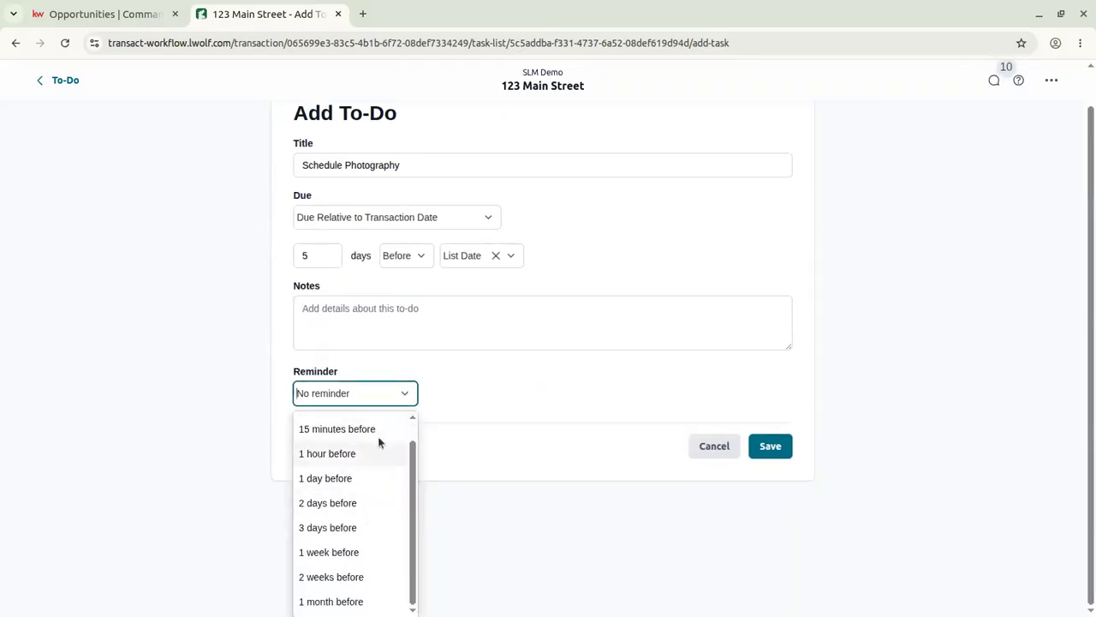
left_click(480, 391)
left_click(781, 486)
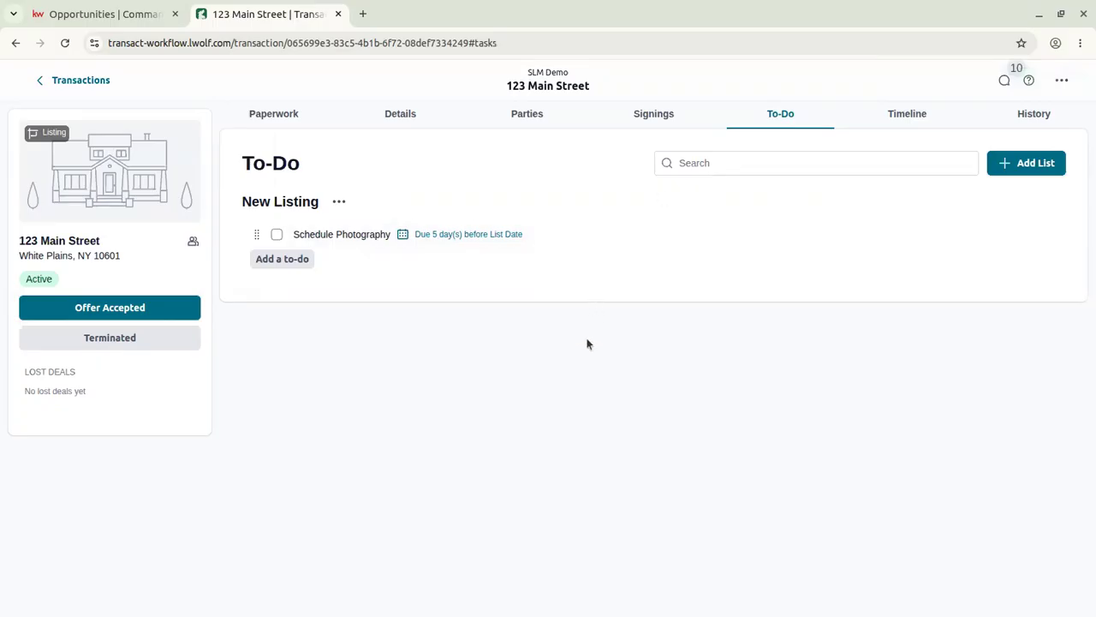
left_click(277, 235)
left_click(277, 236)
Show the Timeline as a month calendar and start a new event.
left_click(900, 112)
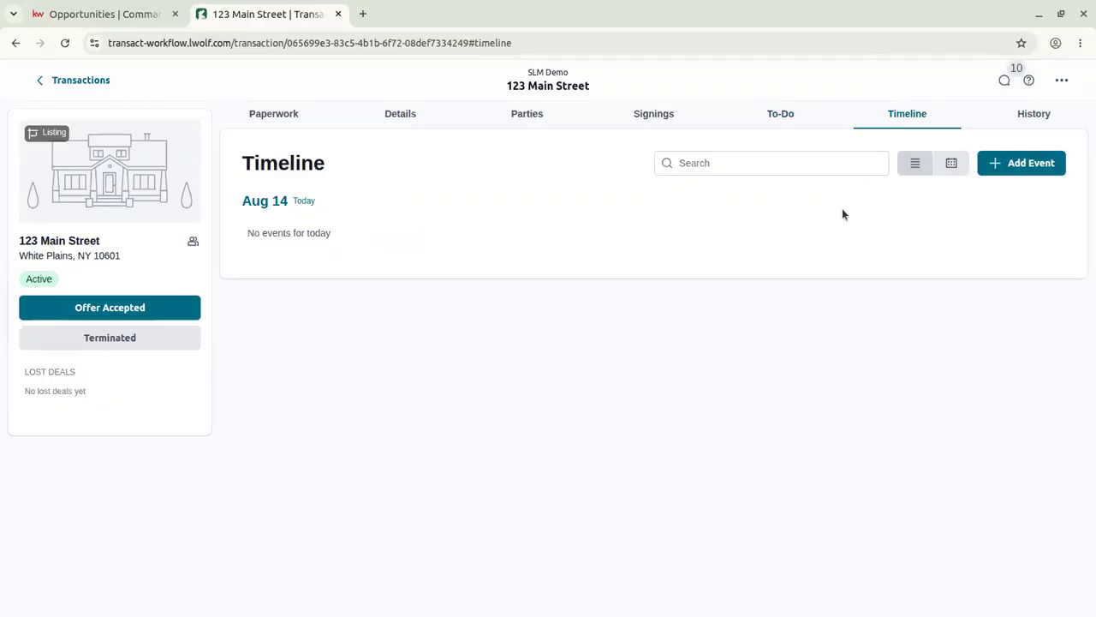
left_click(951, 165)
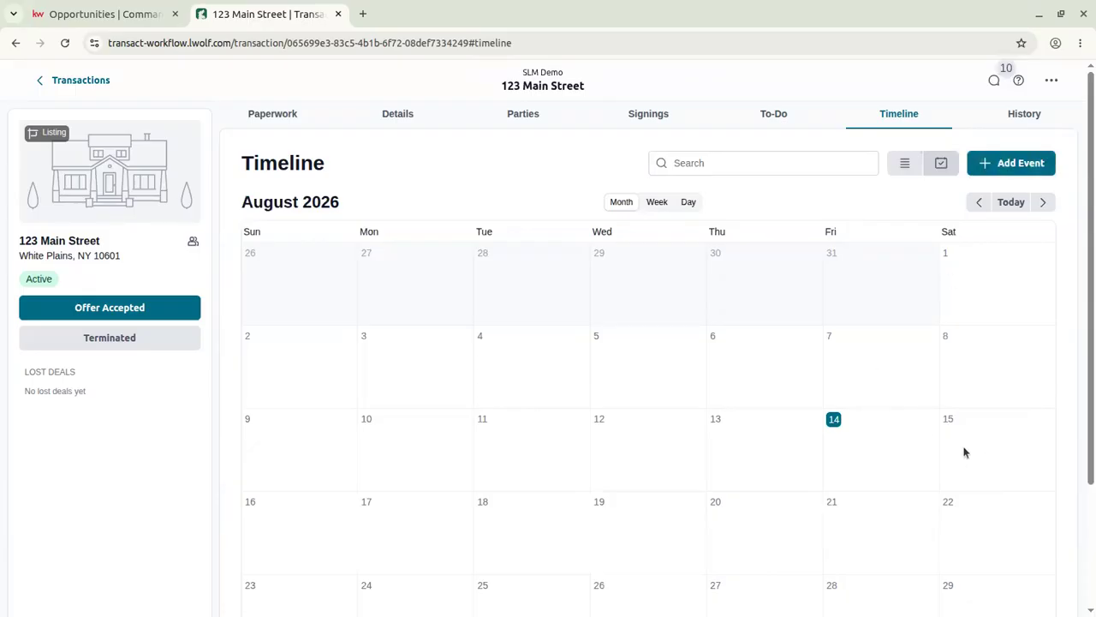
left_click(993, 160)
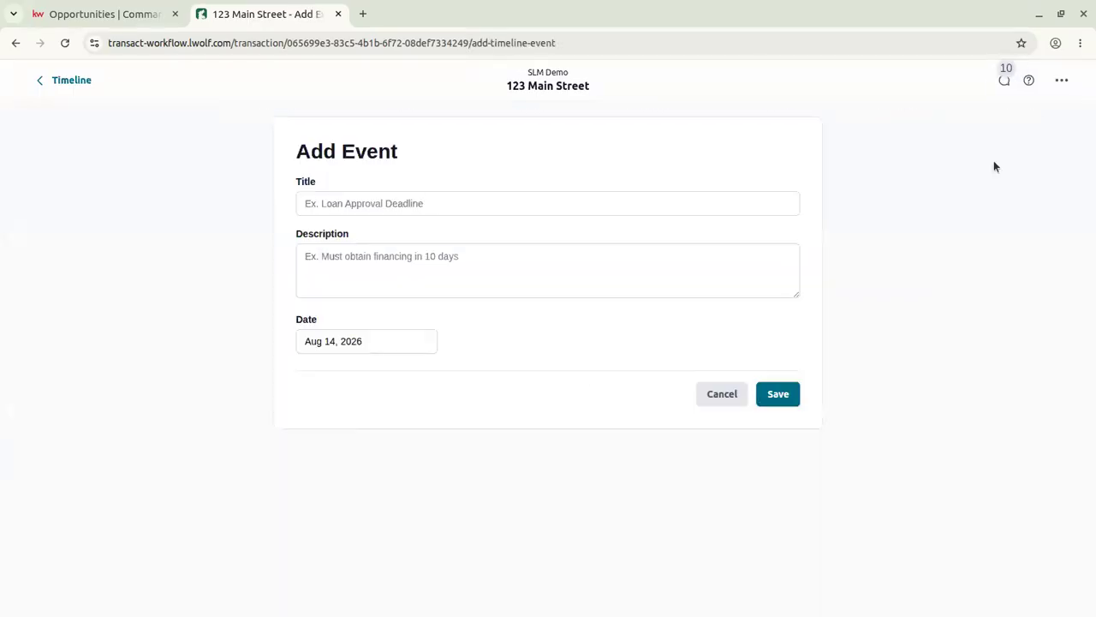
Save a Hosting First Open House event on Aug 15, 2026 and check it on the calendar.
left_click(368, 336)
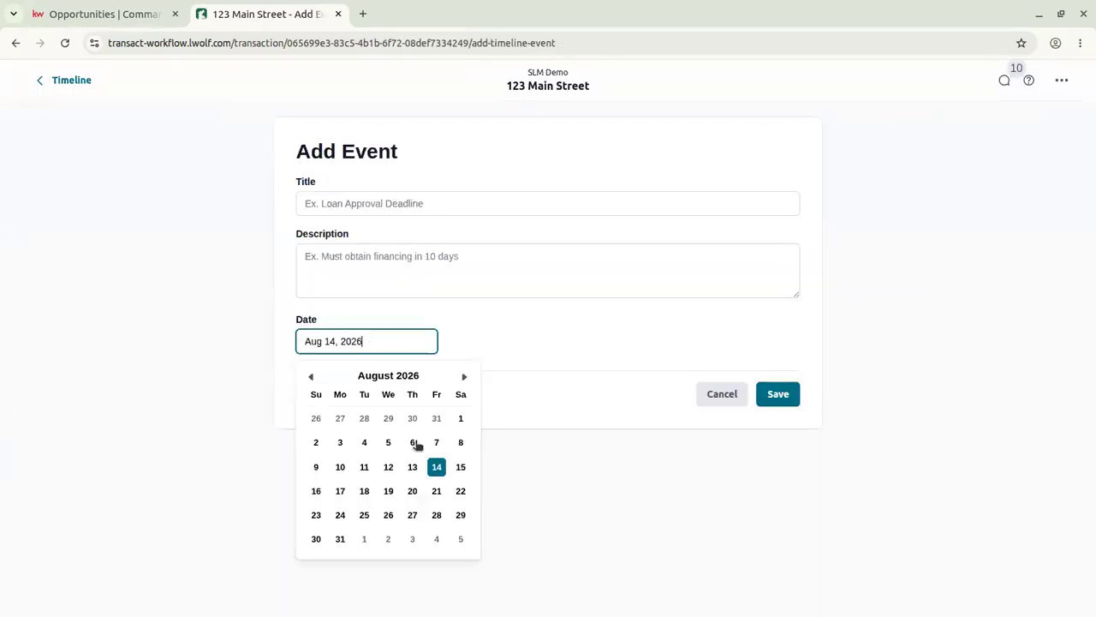
left_click(460, 467)
left_click(404, 202)
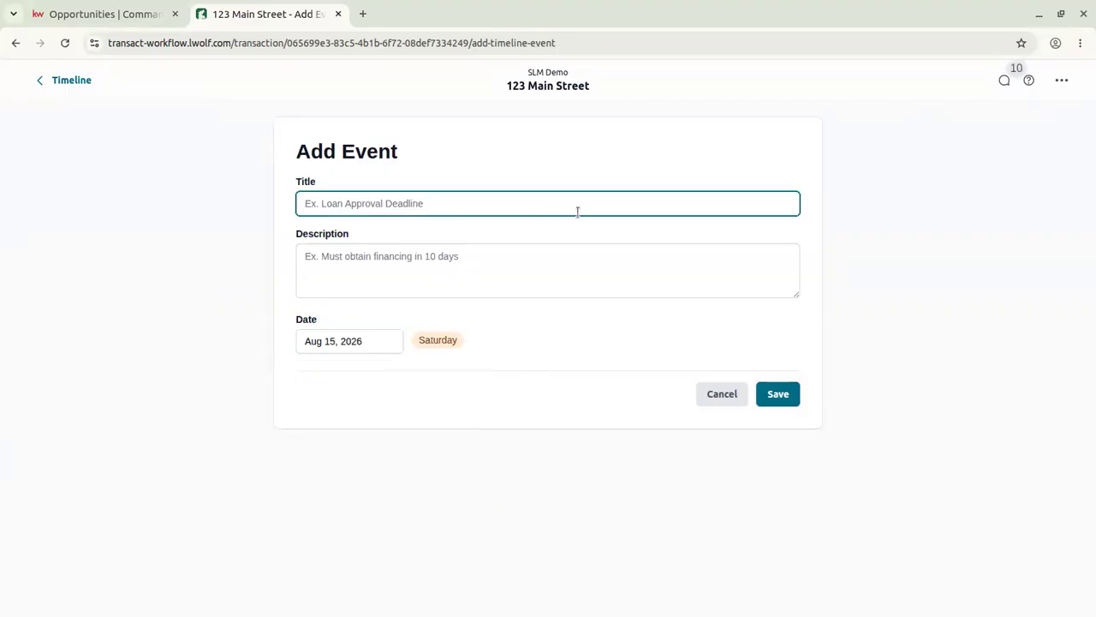
type("Host")
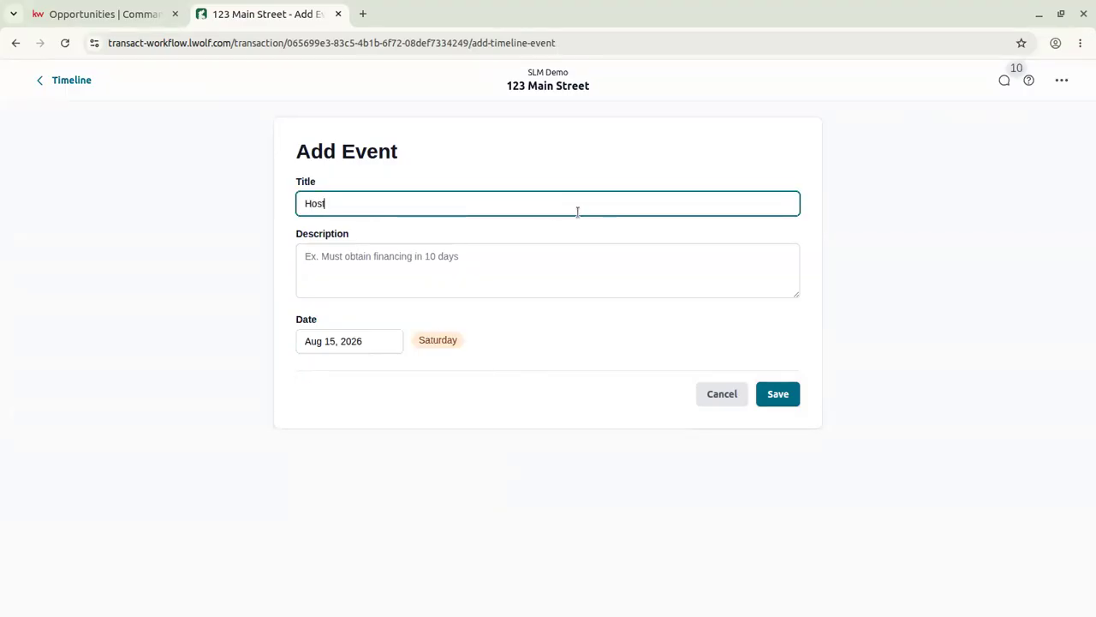
type("ing Fisr")
key("BackSpace")
key("BackSpace")
key("BackSpace")
key("BackSpace")
type("Firs")
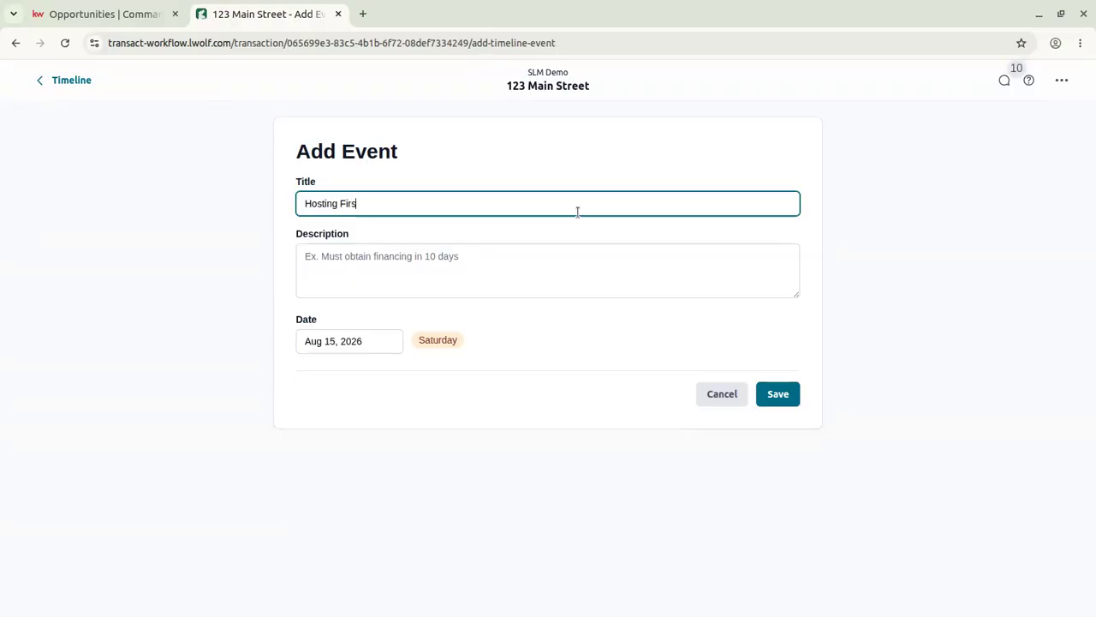
type("t Open House1")
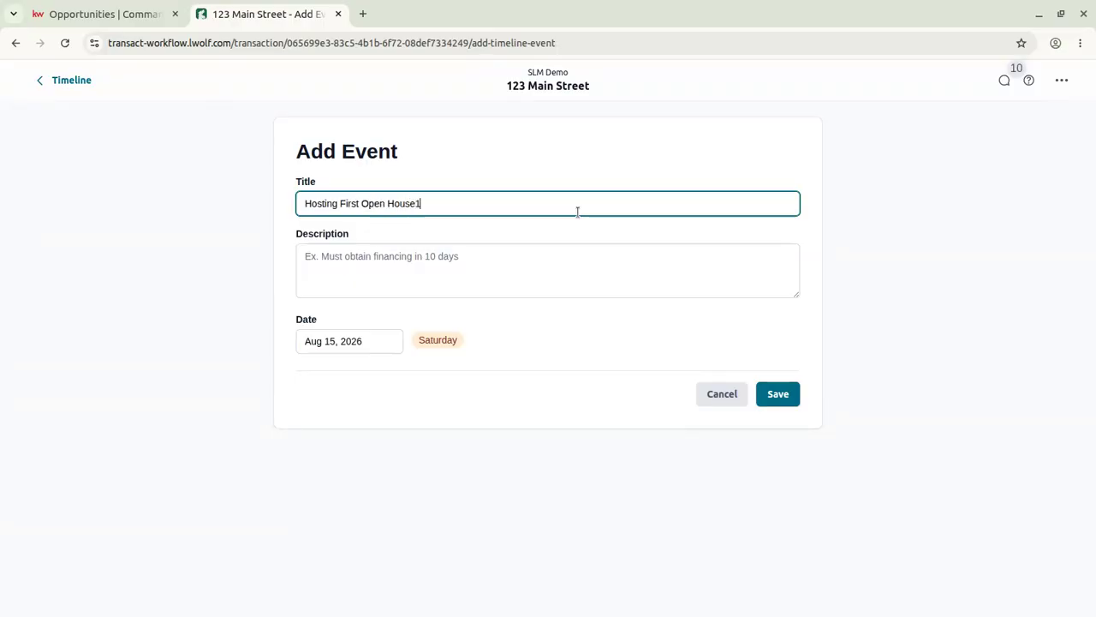
left_click(777, 394)
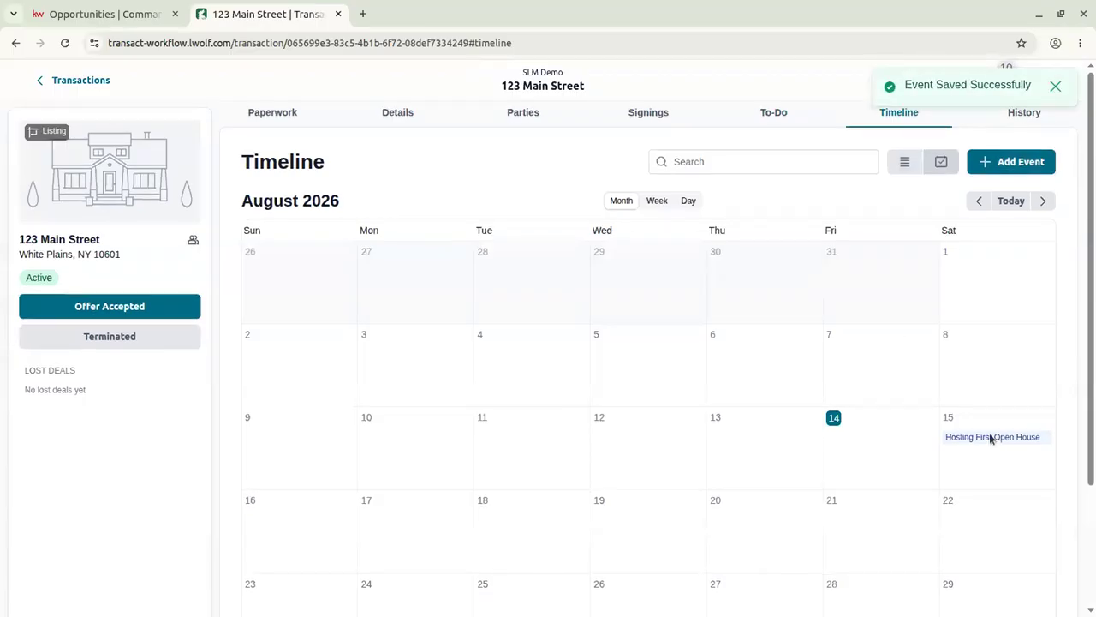
scroll(991, 438, "down", 2)
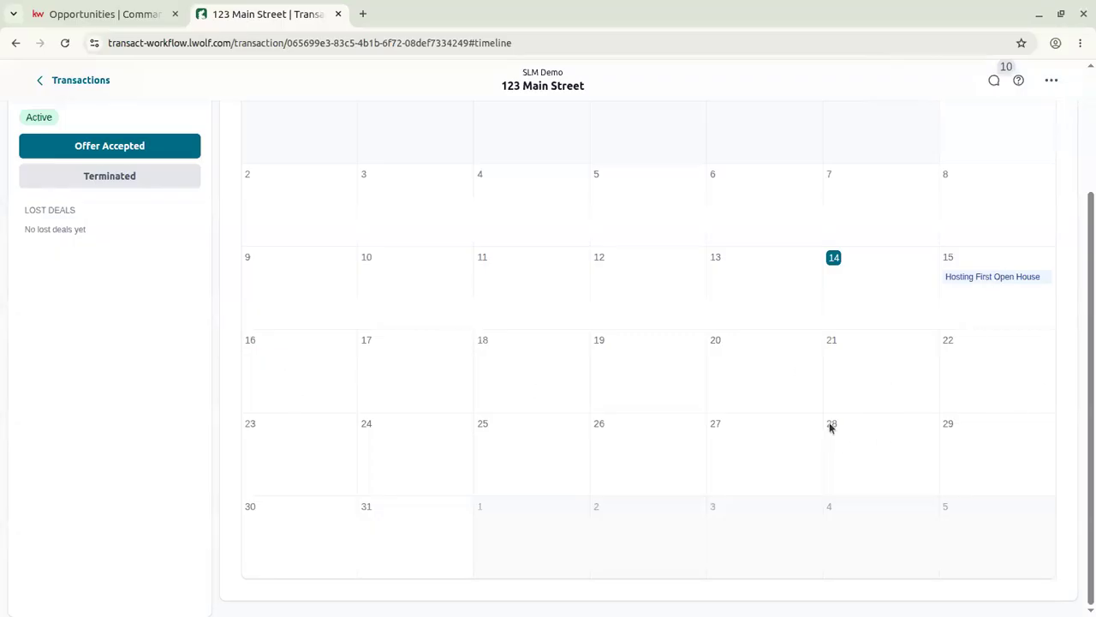
scroll(647, 336, "up", 2)
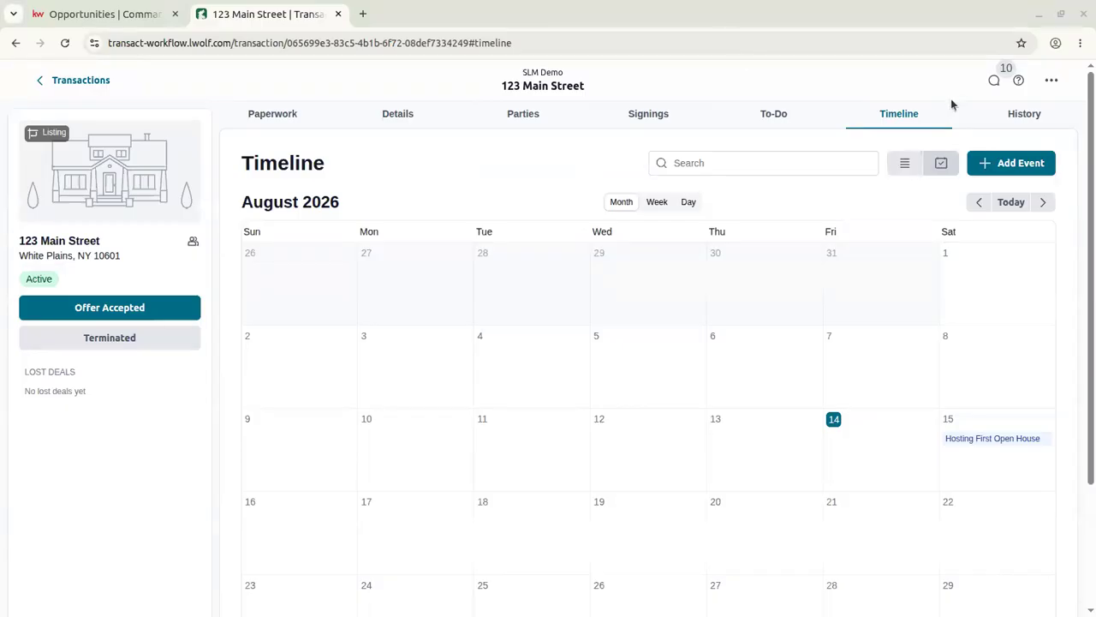
Browse the History log of changes and glance at the Filters options without applying any.
left_click(1019, 115)
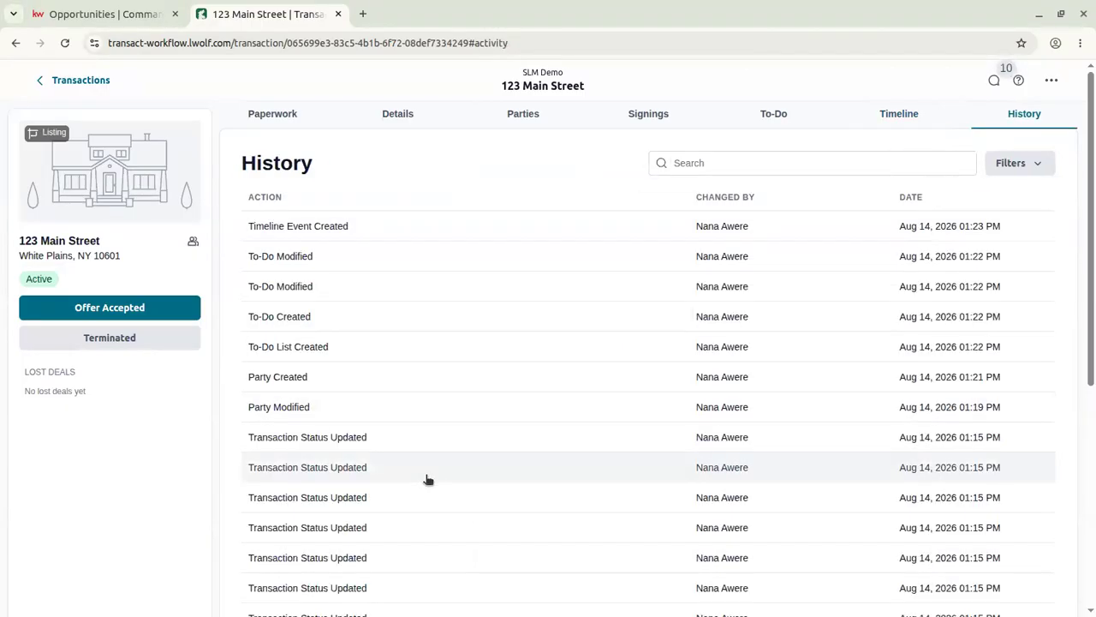
scroll(499, 240, "down", 5)
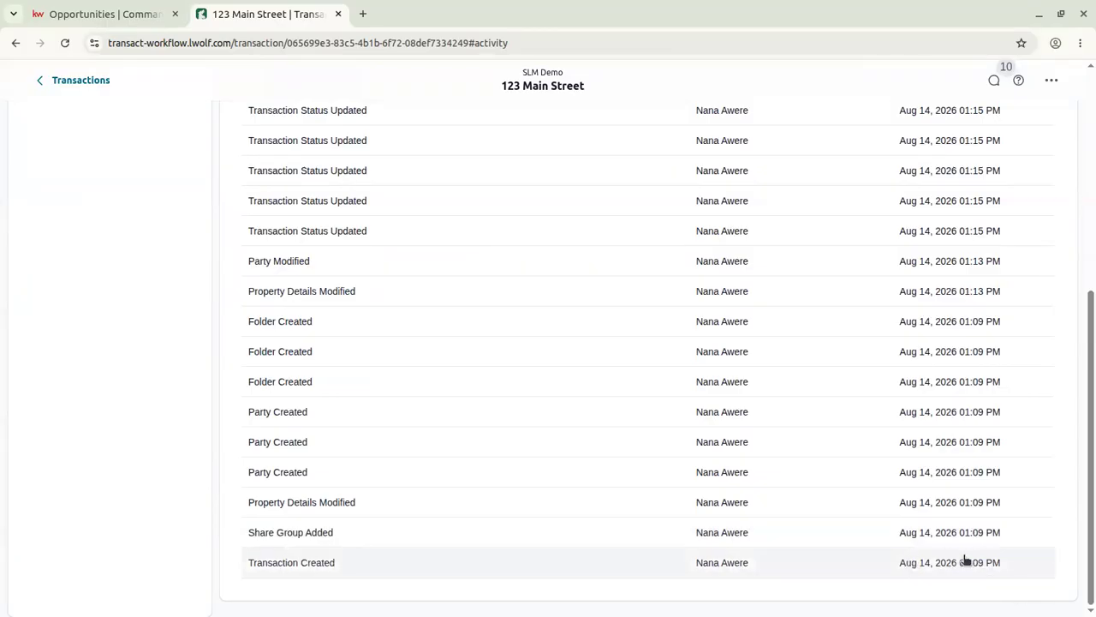
scroll(298, 488, "up", 3)
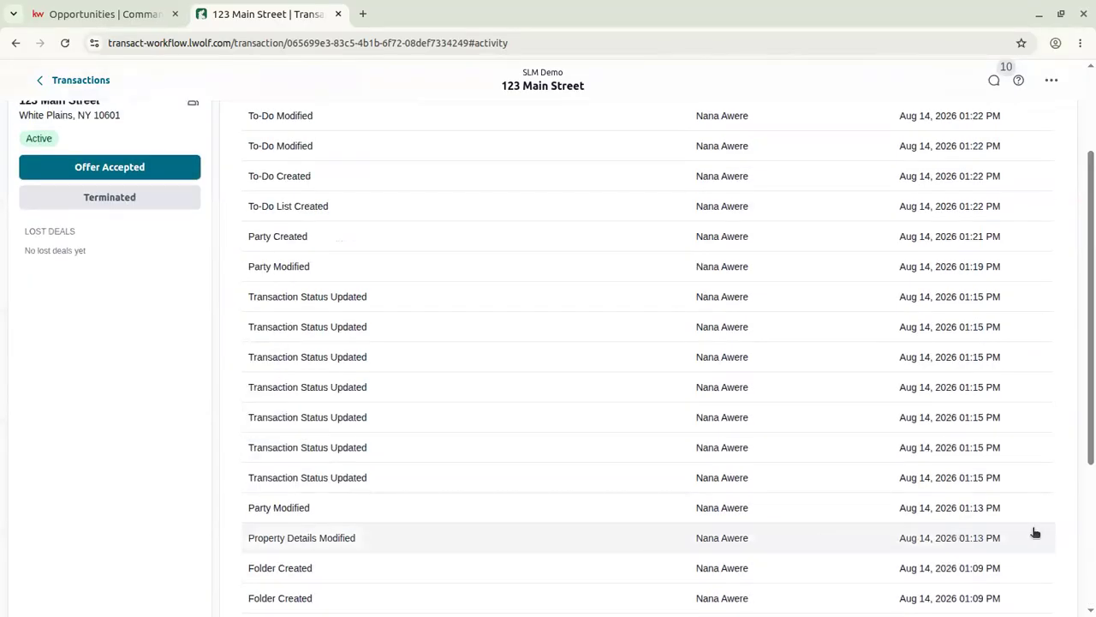
scroll(297, 422, "up", 2)
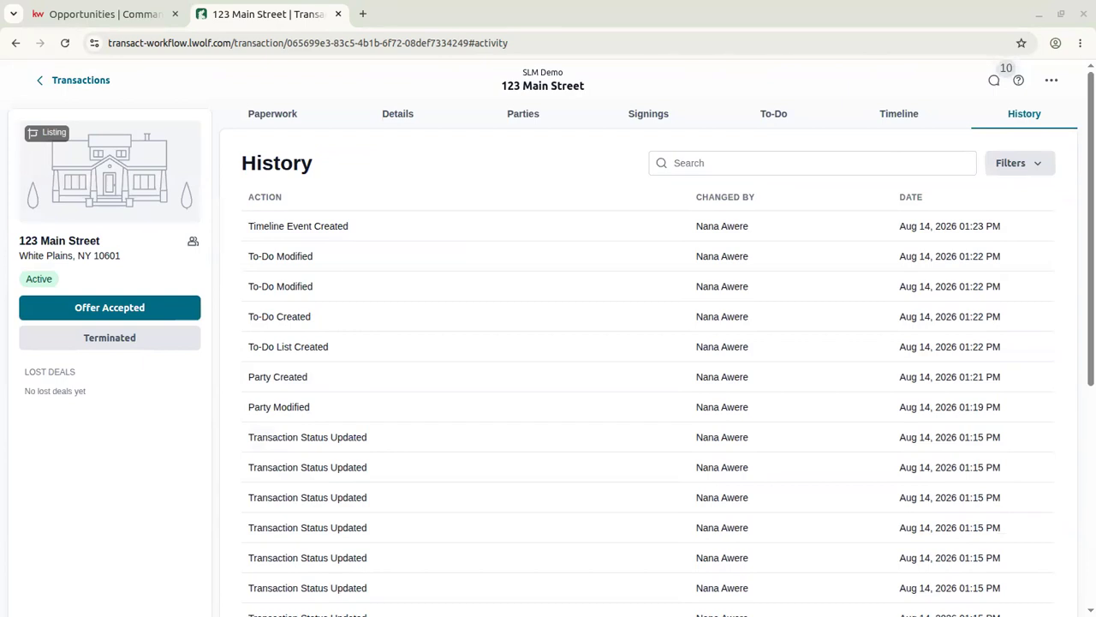
left_click(1011, 165)
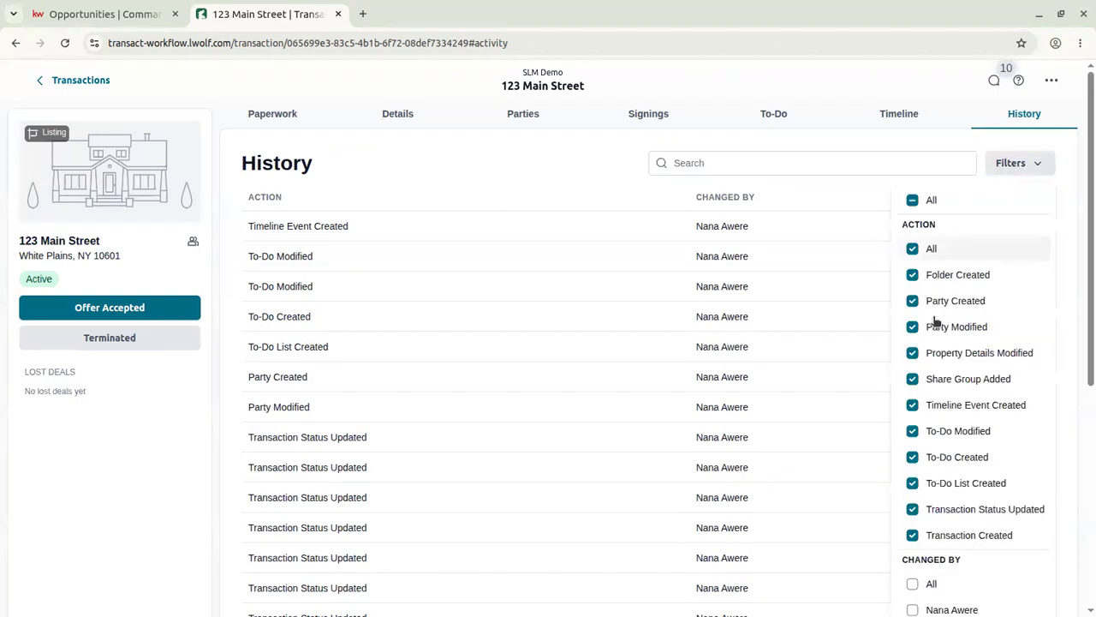
left_click(1014, 163)
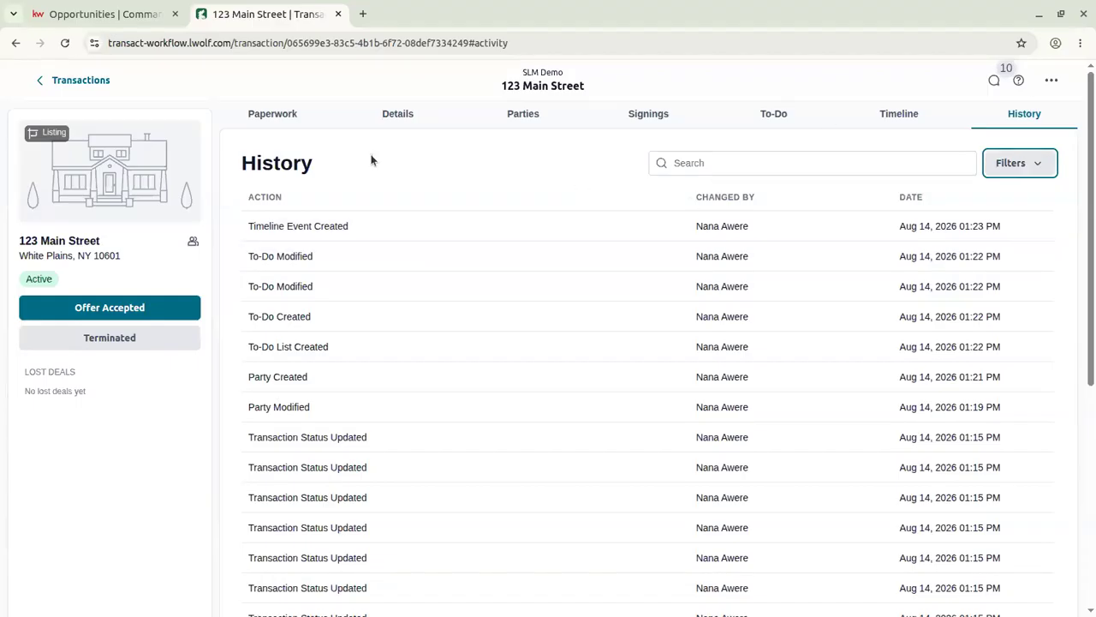
scroll(346, 202, "down", 5)
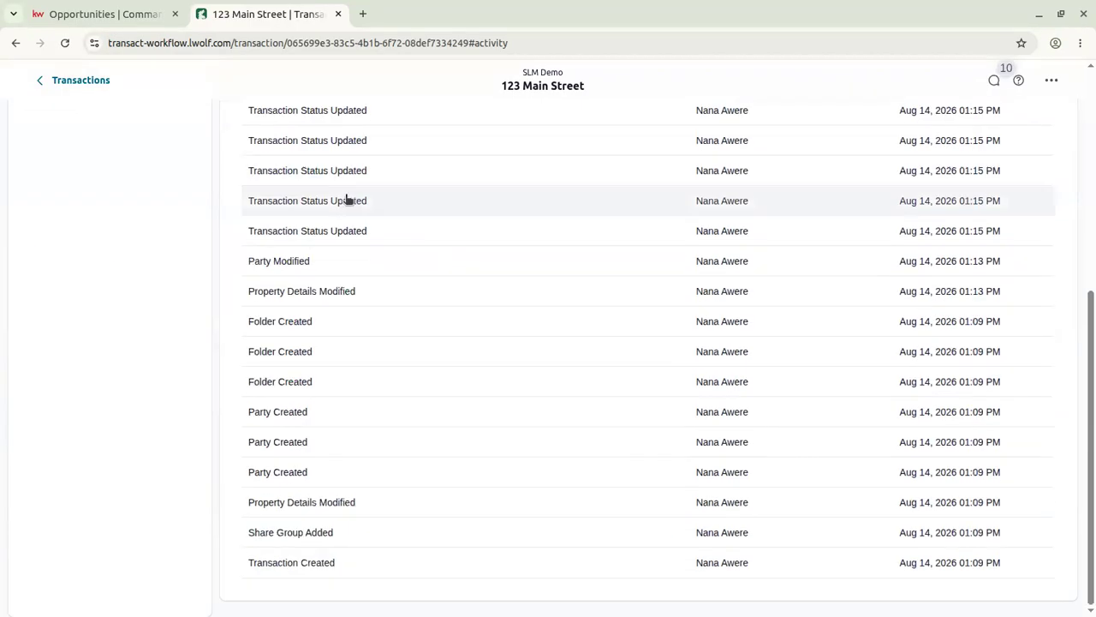
scroll(812, 343, "up", 5)
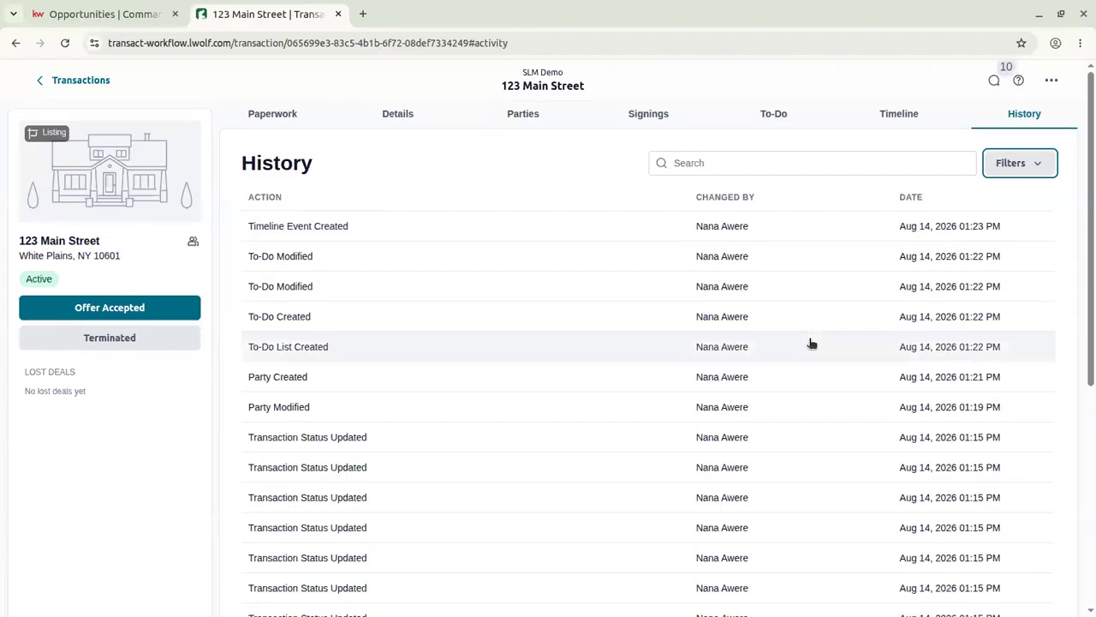
From Paperwork, bring up Add Form or Document and look through the All Libraries list.
left_click(291, 122)
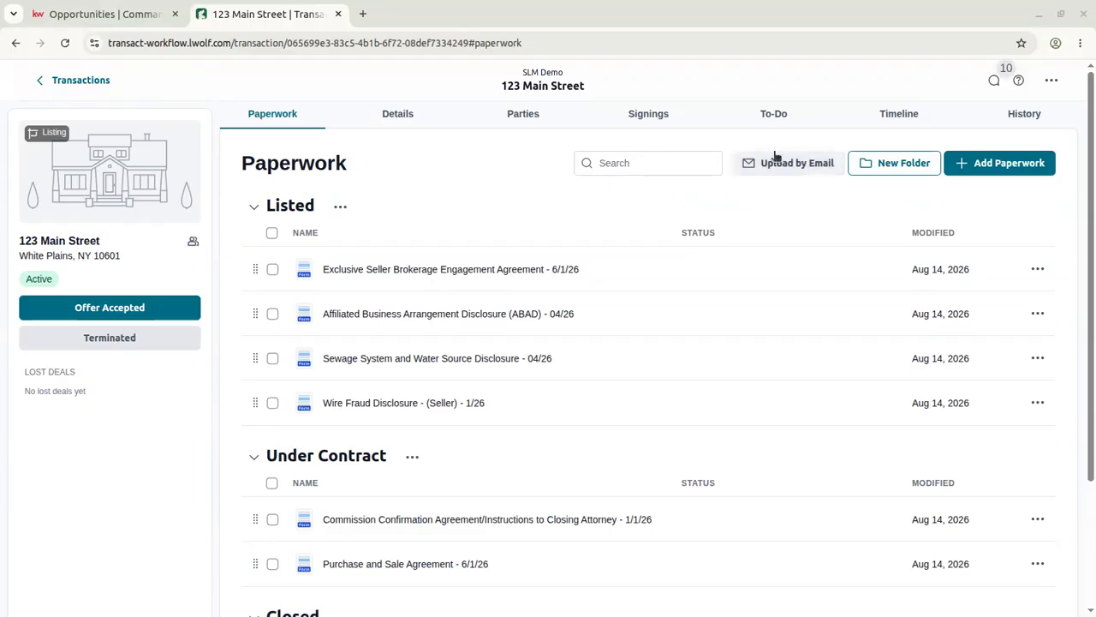
left_click(1002, 165)
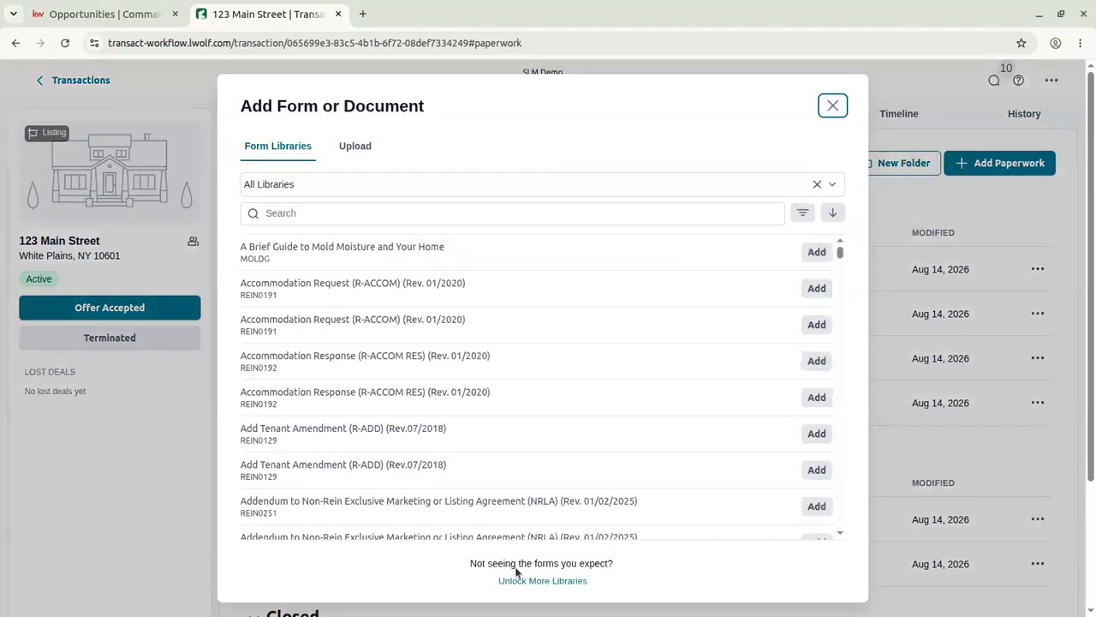
scroll(550, 354, "down", 10)
scroll(550, 353, "up", 8)
scroll(550, 353, "up", 3)
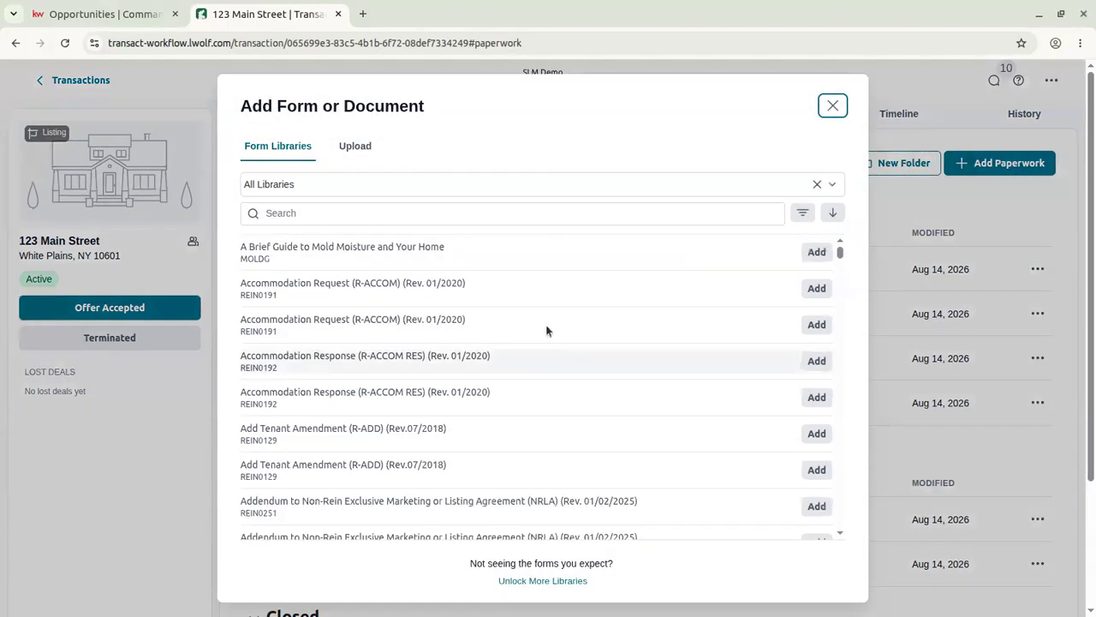
left_click(519, 186)
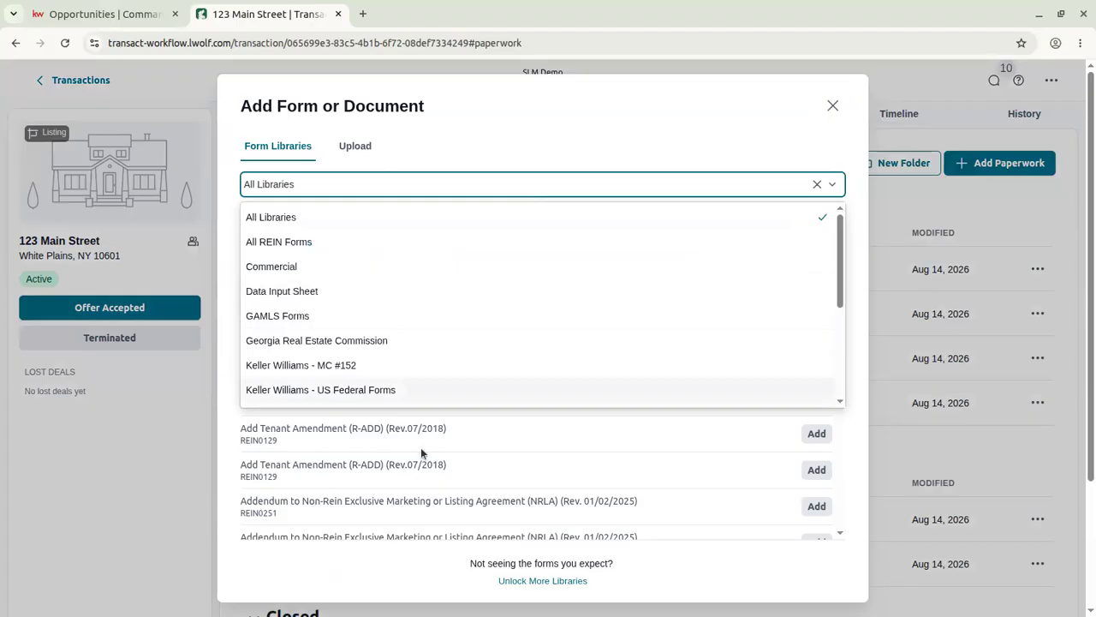
scroll(400, 273, "down", 5)
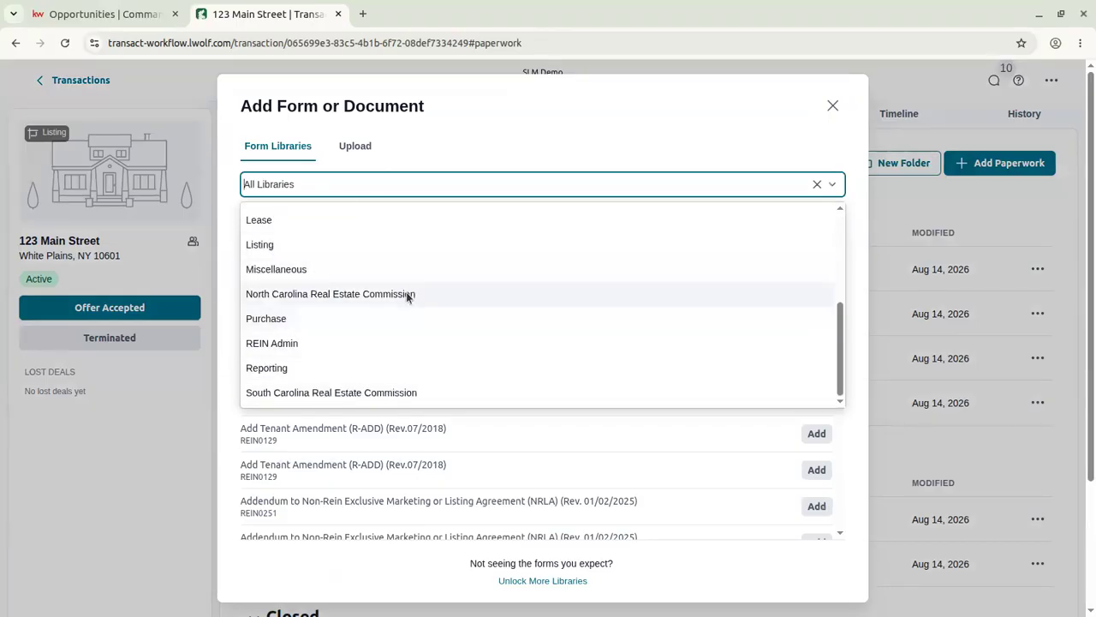
scroll(402, 291, "up", 5)
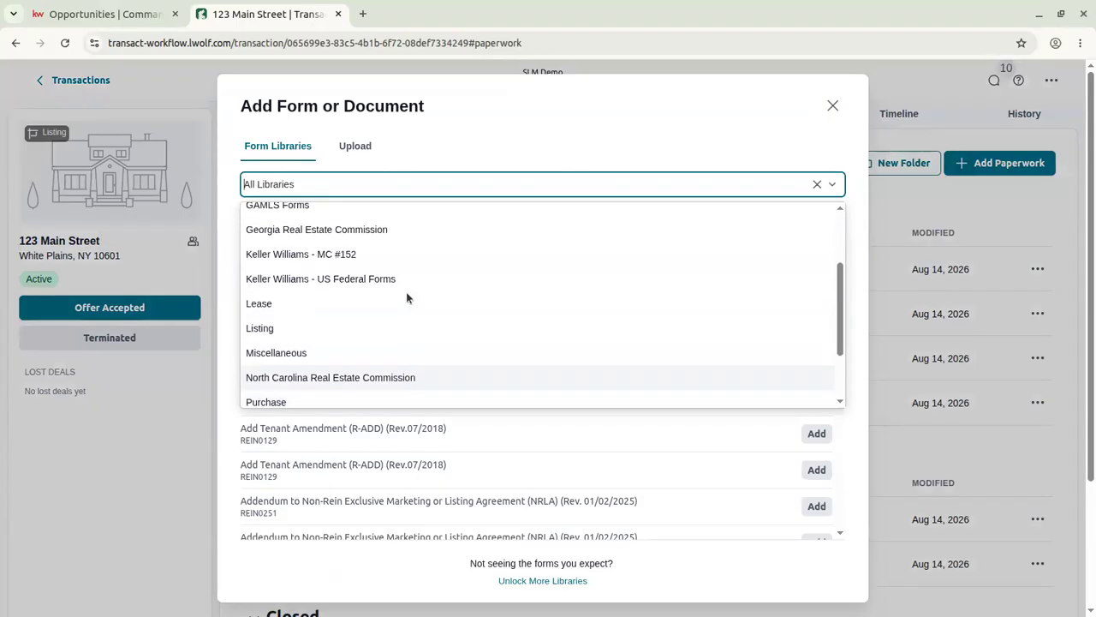
left_click(454, 137)
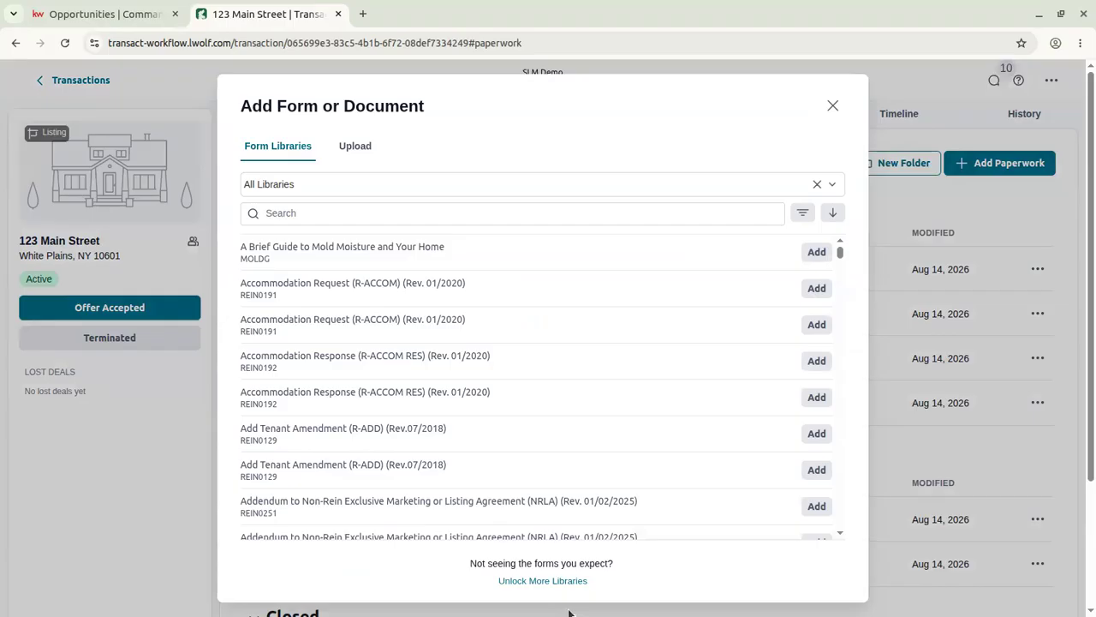
left_click(533, 583)
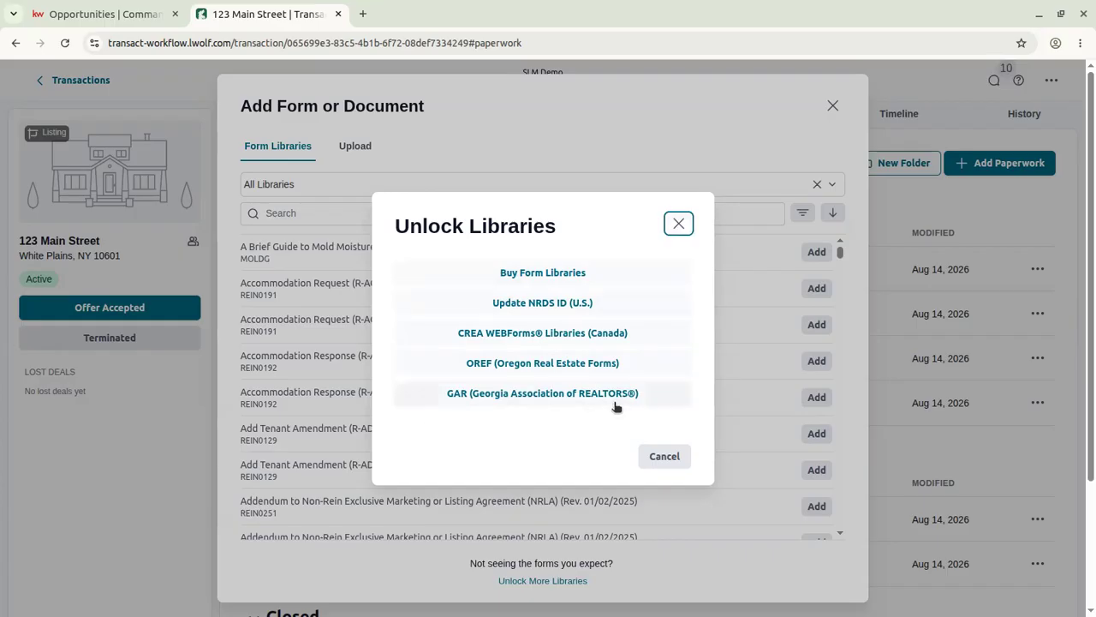
Dismiss the library unlocking options, view the Upload drop-files area, and close the dialog.
left_click(678, 224)
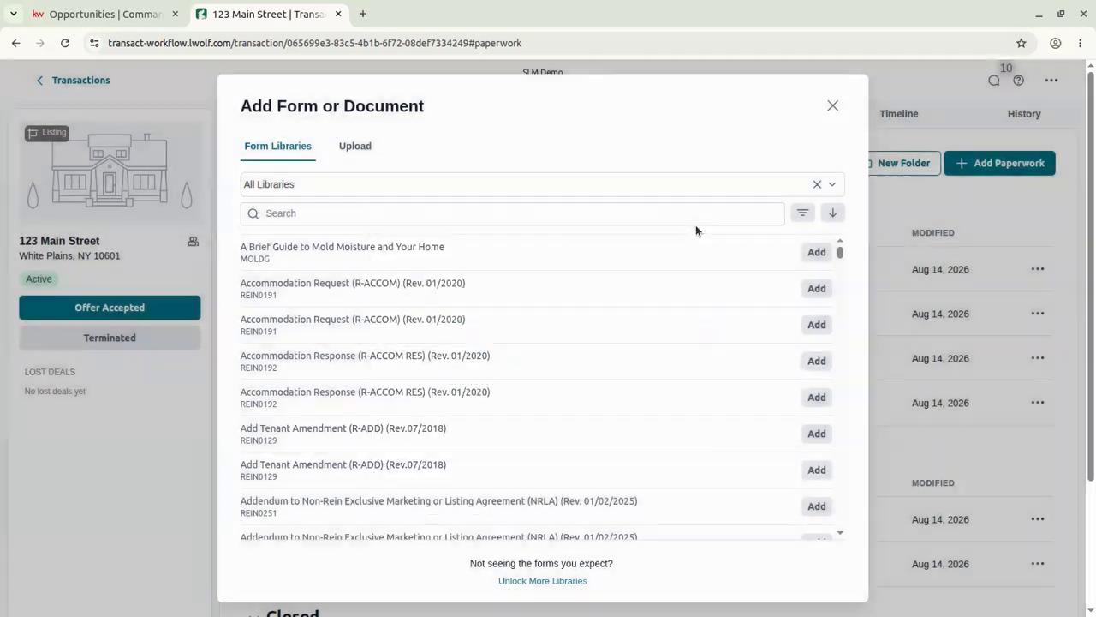
scroll(609, 335, "down", 10)
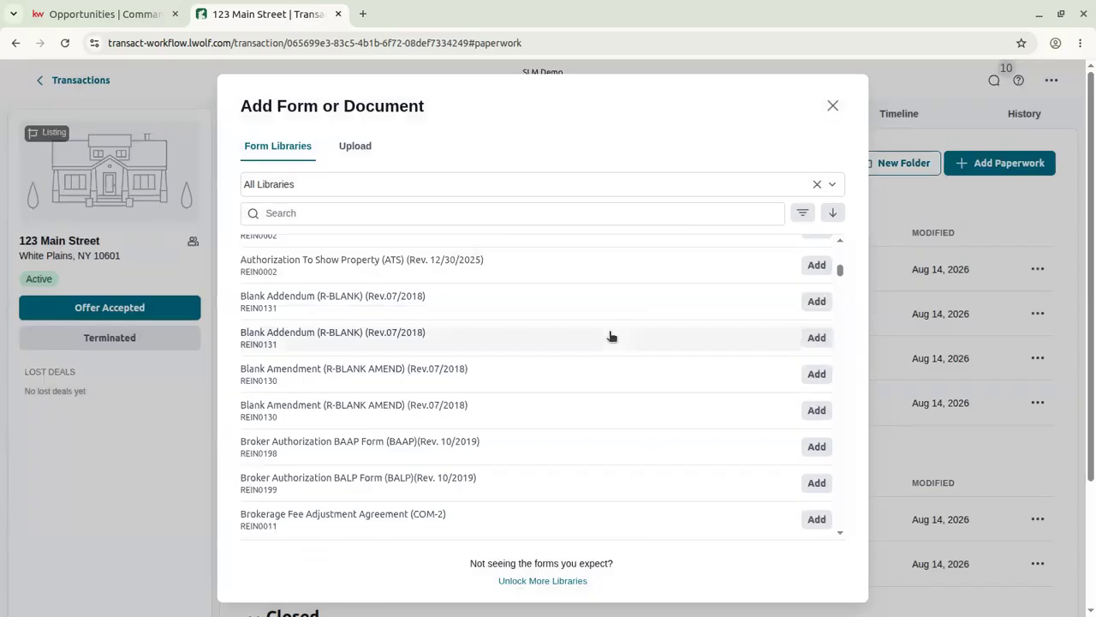
scroll(609, 334, "up", 10)
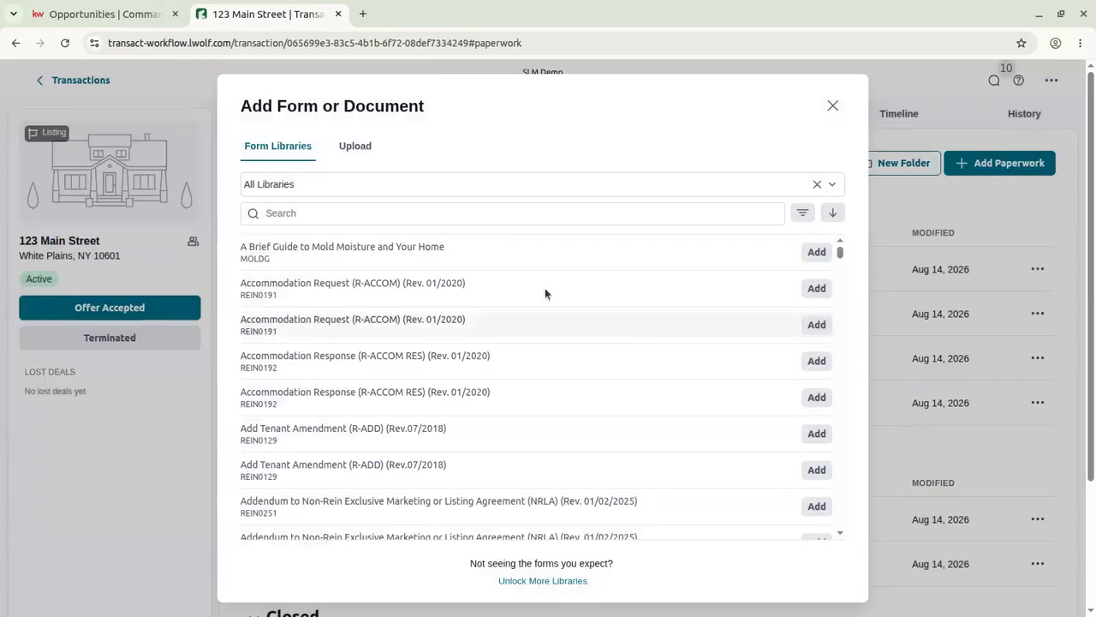
left_click(359, 146)
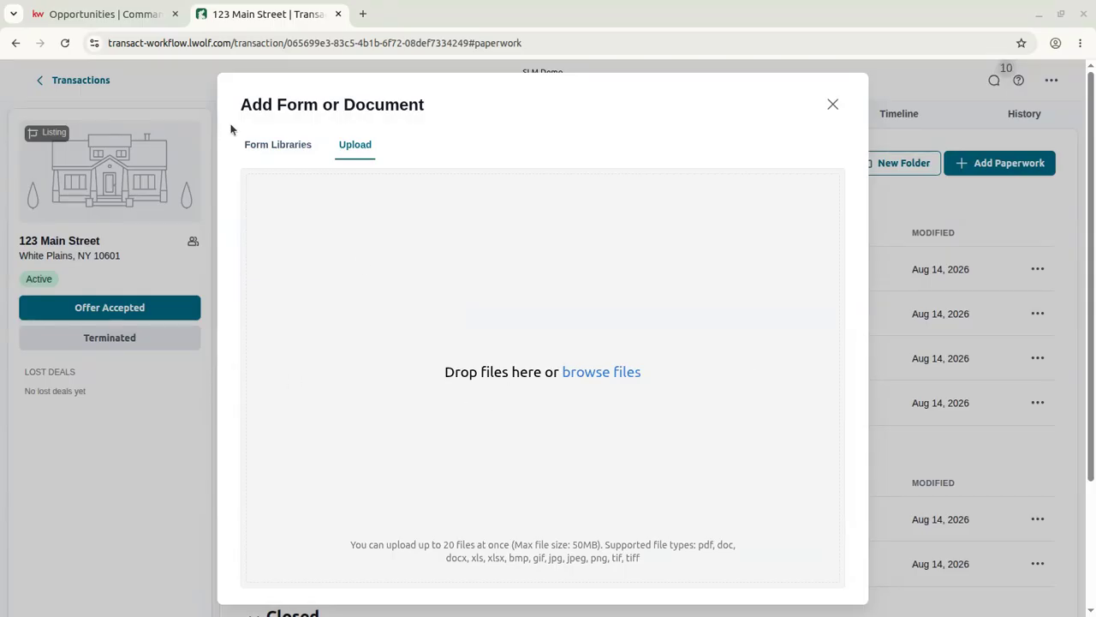
left_click(832, 107)
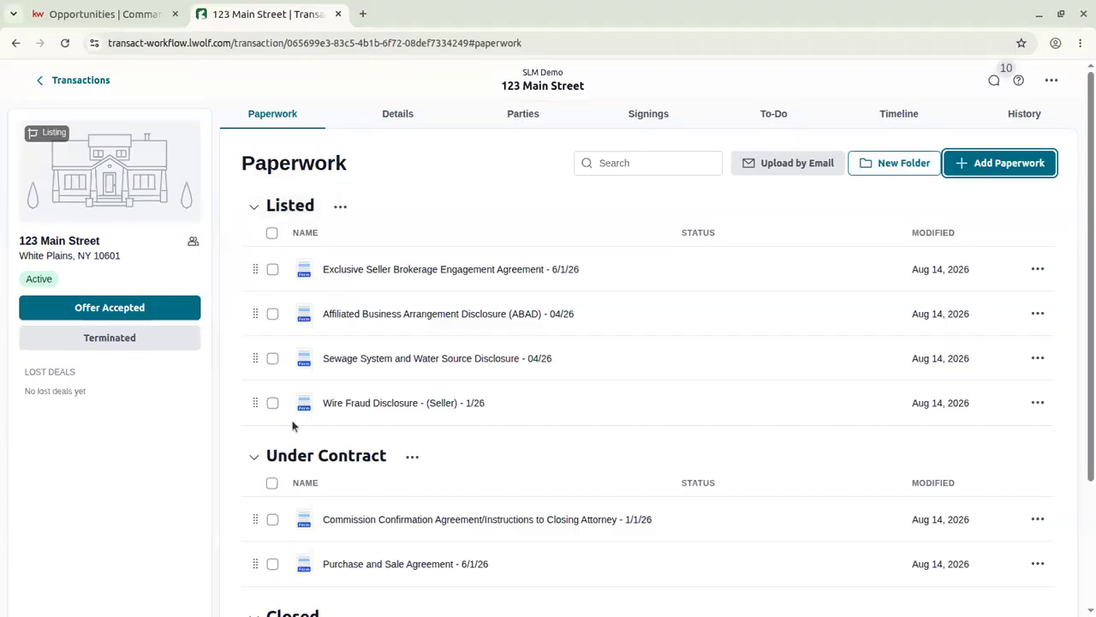
scroll(336, 466, "down", 4)
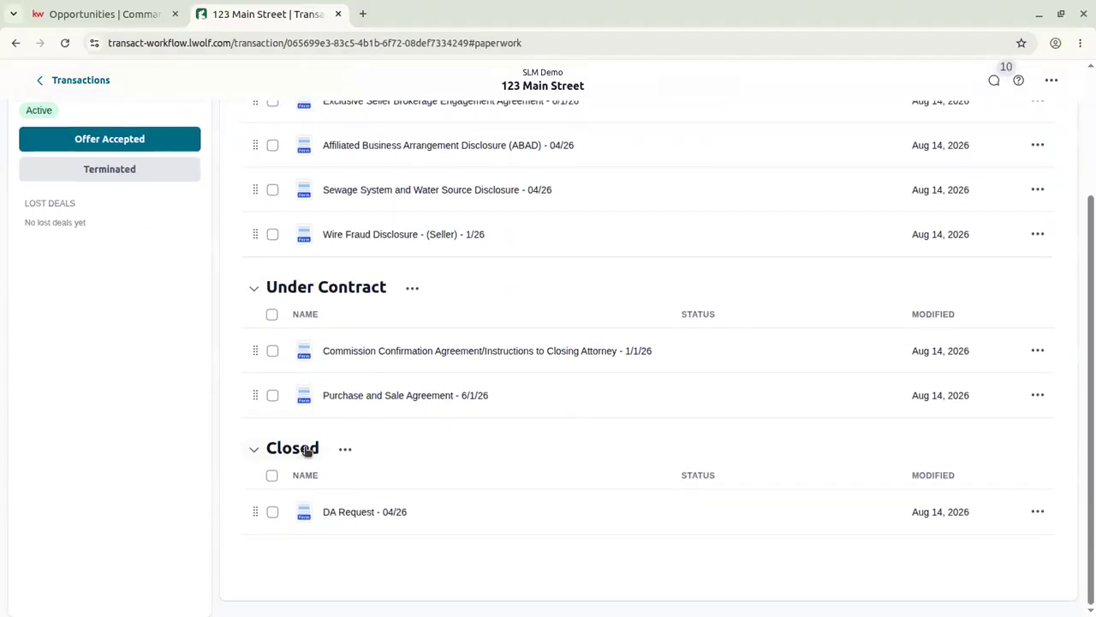
scroll(380, 482, "up", 4)
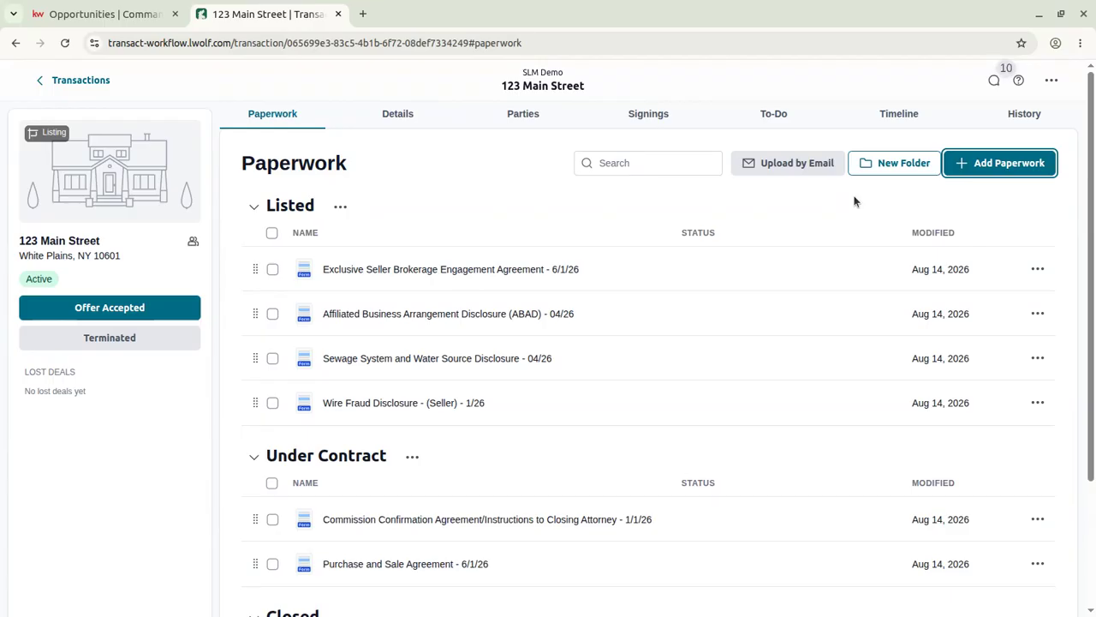
Create a paperwork folder named 'Original Contract - Fell Through' with New Folder.
left_click(896, 161)
left_click(493, 342)
type("Ori")
type("gna")
type("l Scans")
key("BackSpace")
key("BackSpace")
key("BackSpace")
key("BackSpace")
key("BackSpace")
type("Contract - Fell Through")
key("Return")
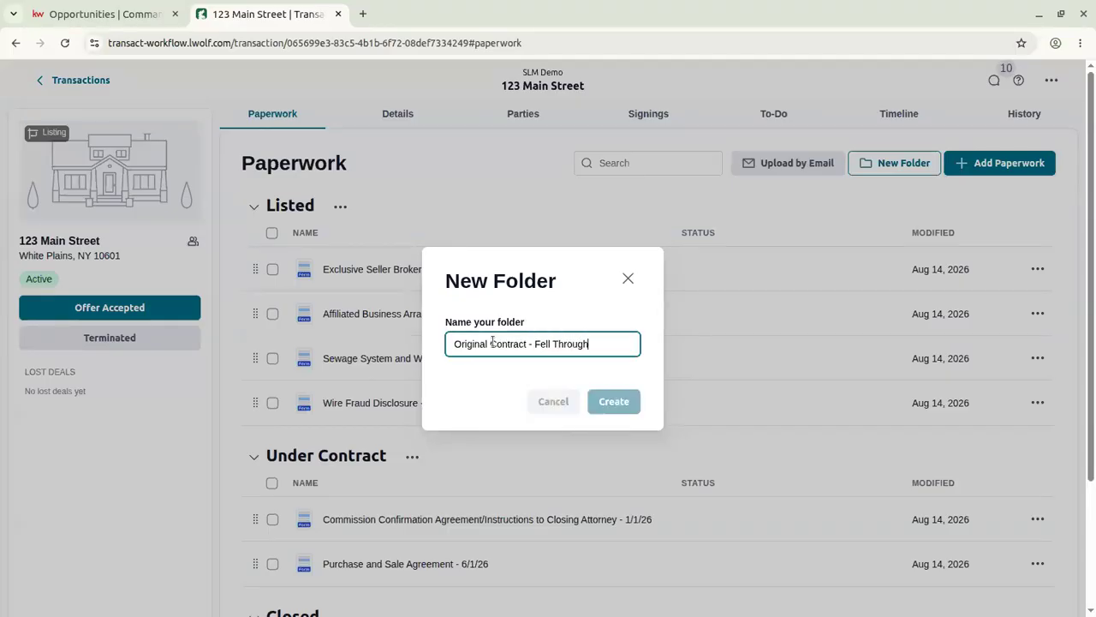
scroll(460, 325, "down", 3)
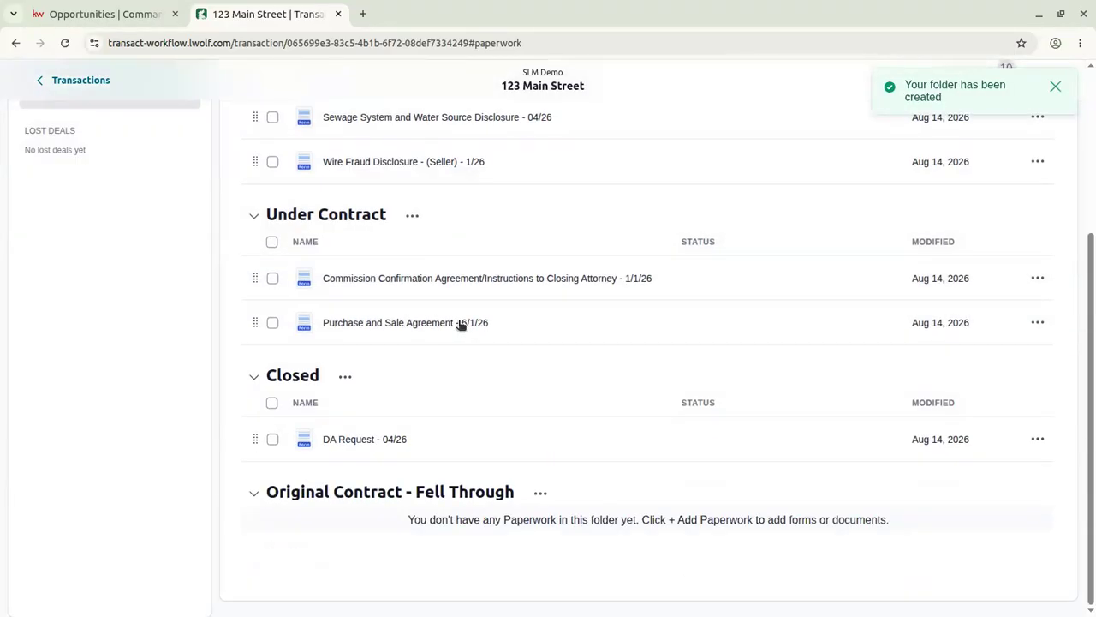
scroll(587, 545, "up", 3)
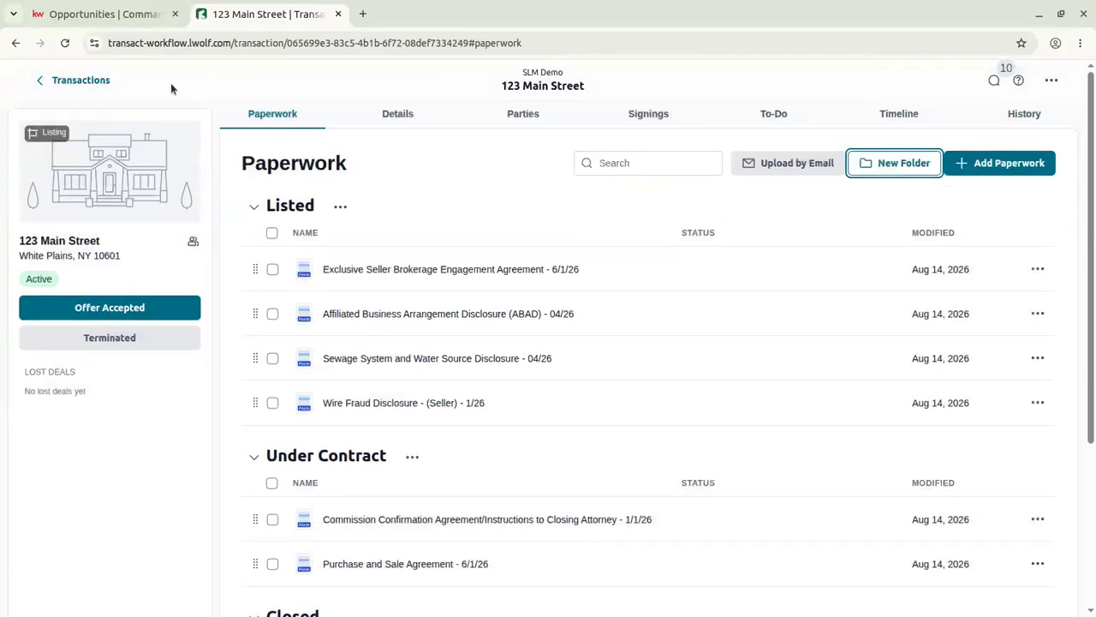
left_click(92, 17)
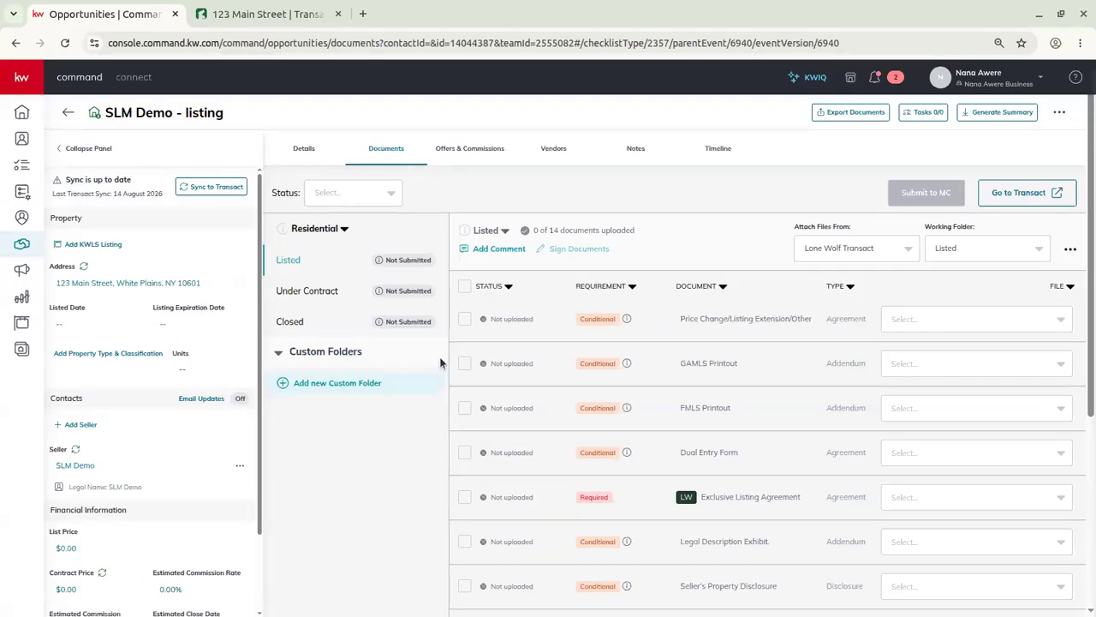
left_click(296, 23)
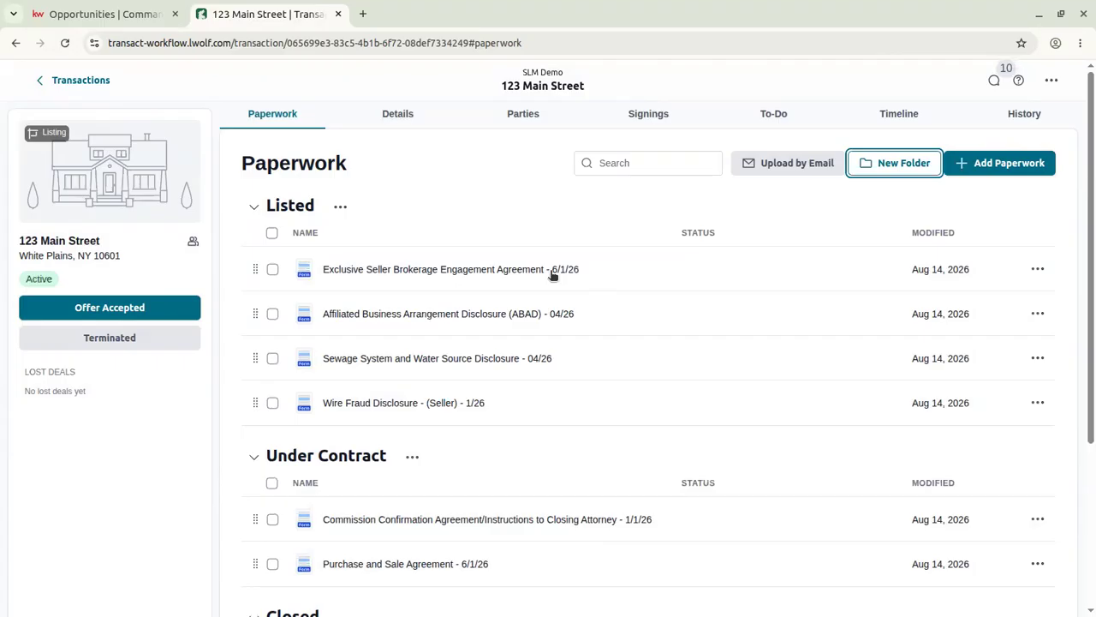
Copy 123 Main Street's upload-by-email address, close the dialog, and try reordering the first Listed document.
left_click(794, 165)
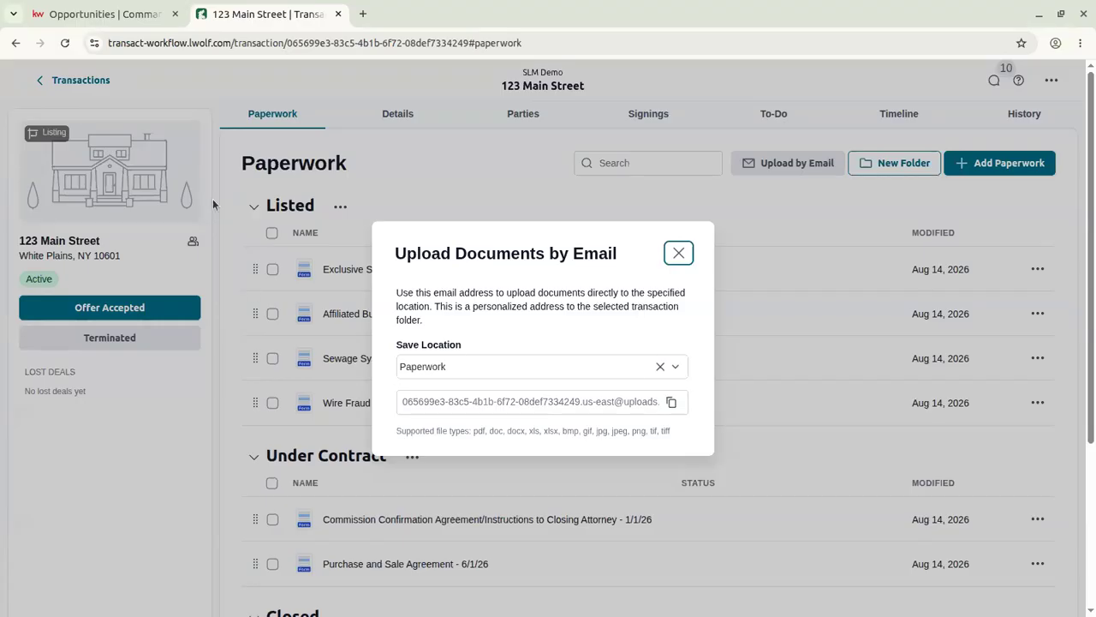
triple_click(501, 401)
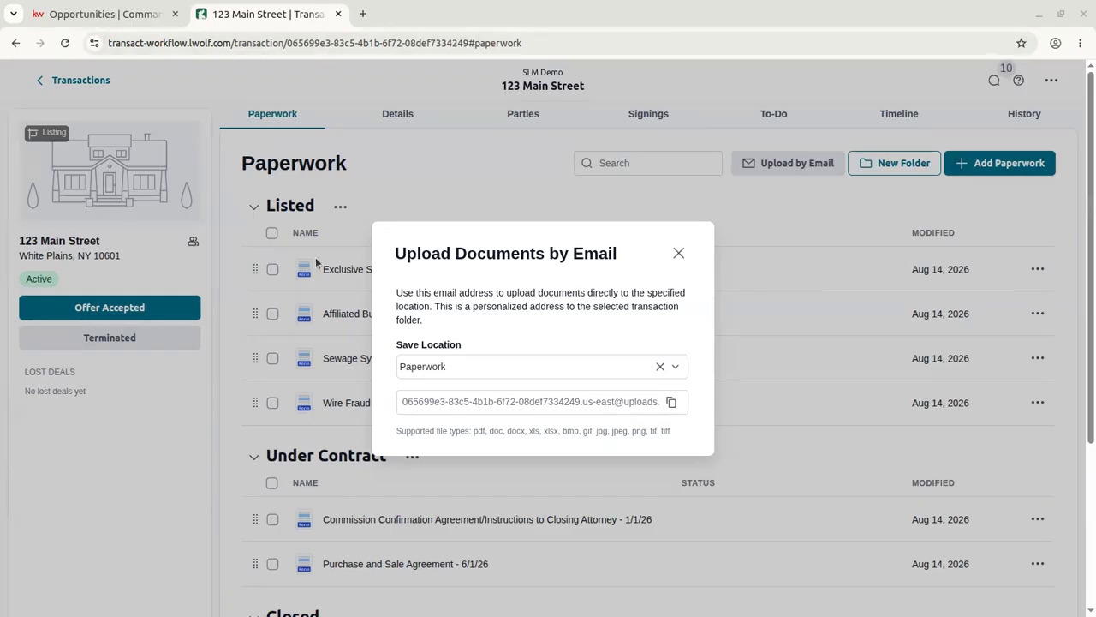
left_click(676, 370)
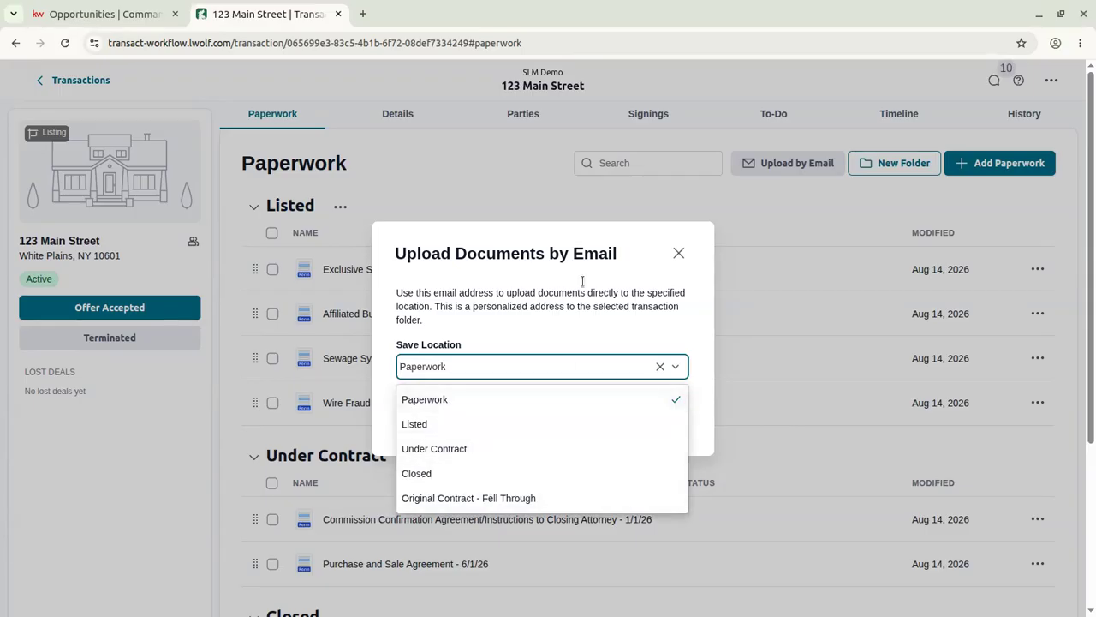
left_click(684, 252)
left_click(684, 251)
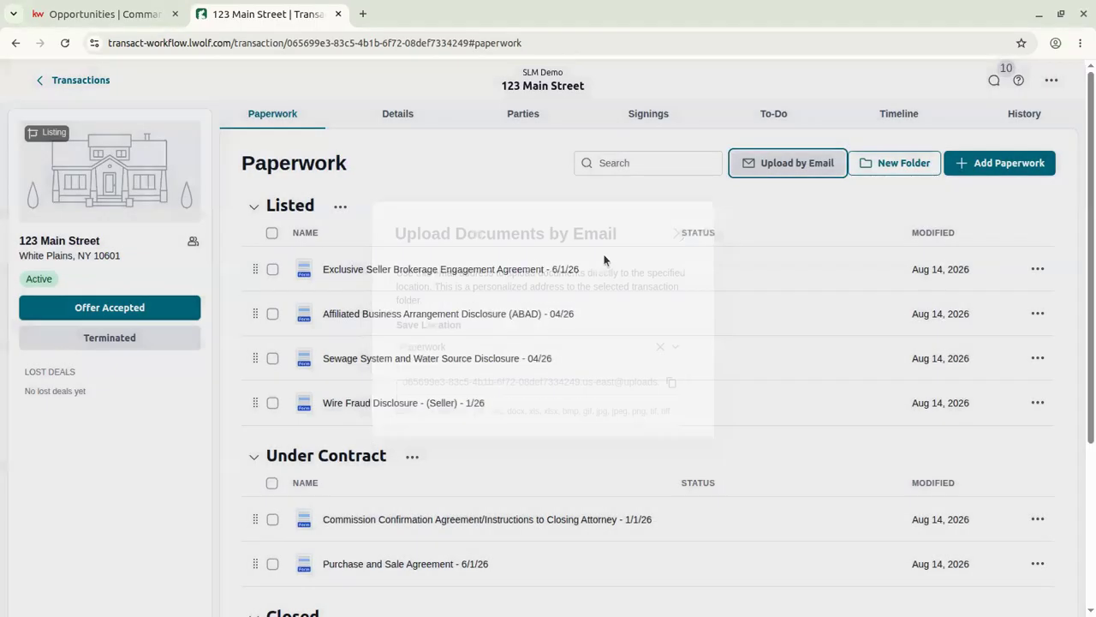
mouse_move(255, 268)
left_mouse_down()
mouse_move(276, 373)
mouse_move(275, 506)
mouse_move(289, 401)
mouse_move(262, 299)
mouse_move(262, 249)
mouse_move(243, 251)
left_mouse_up()
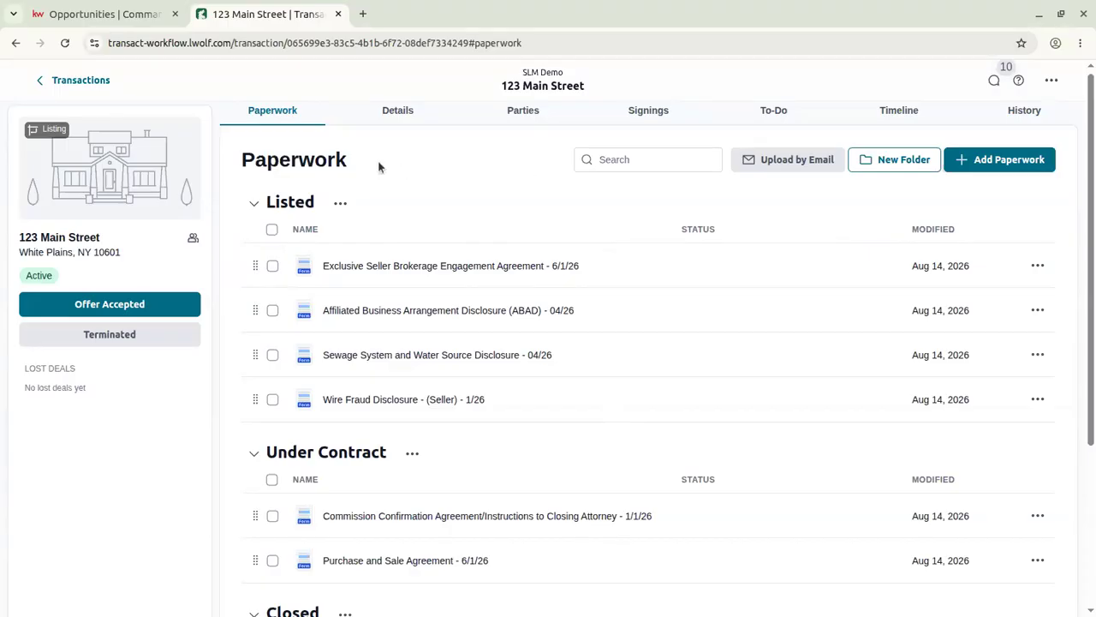
Dismiss the Listed folder's actions menu and go back to the main Transactions list.
left_click(340, 203)
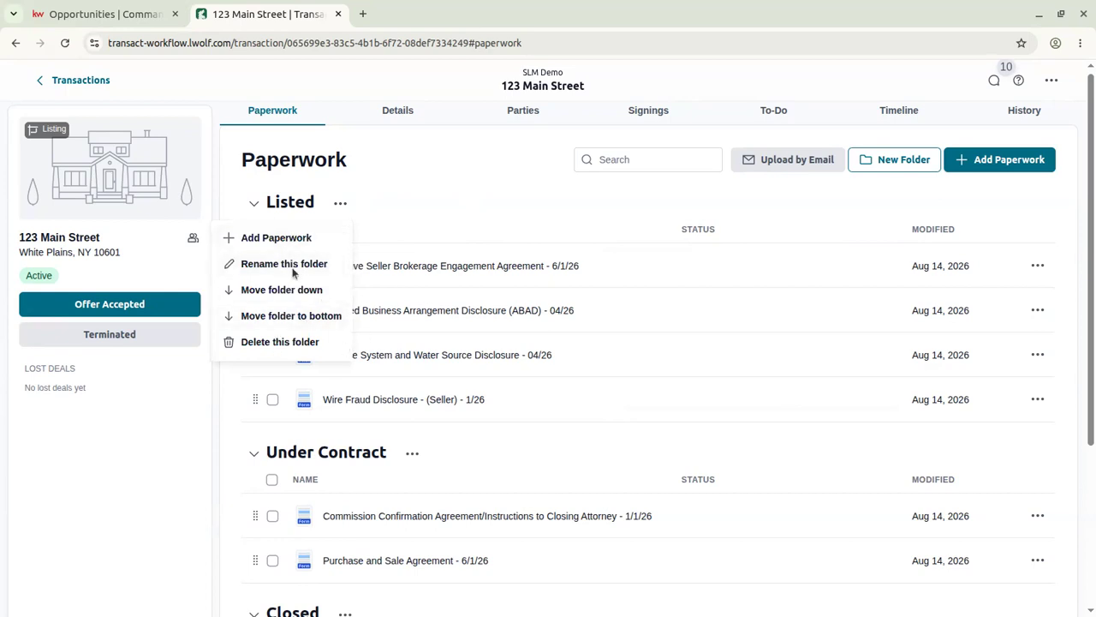
left_click(424, 190)
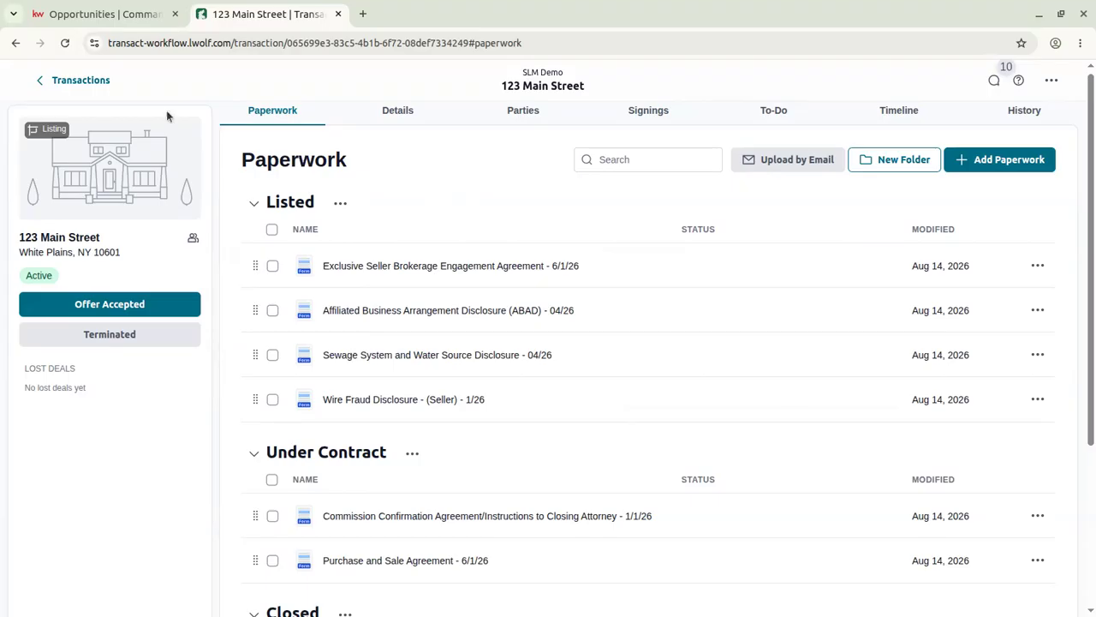
left_click(75, 86)
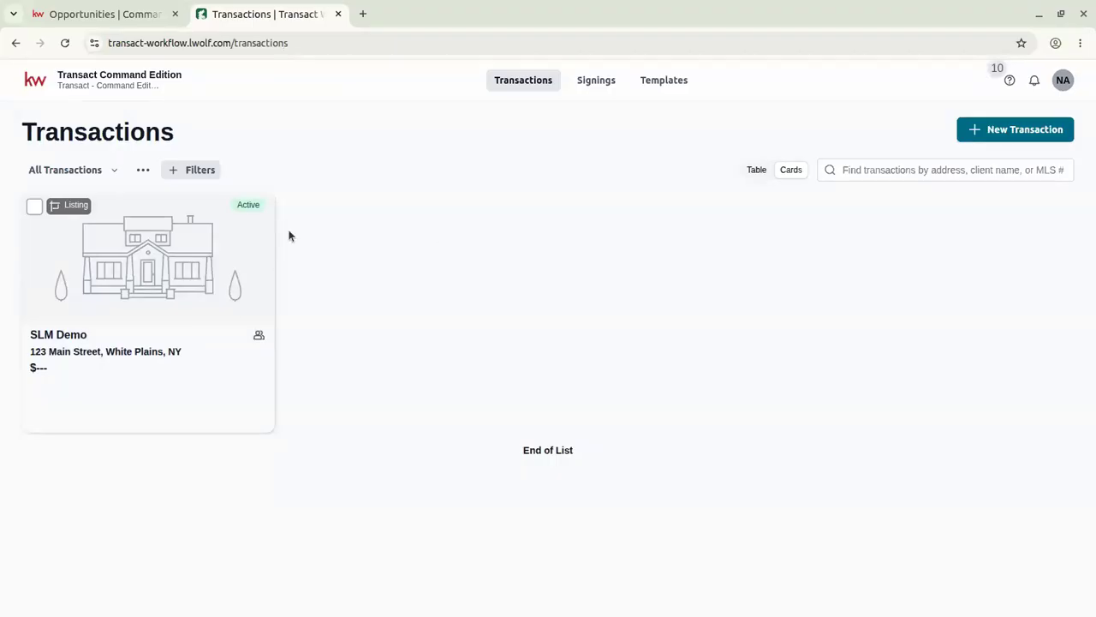
Look through the Signings and Transactions pages, then open the empty Templates page.
left_click(581, 79)
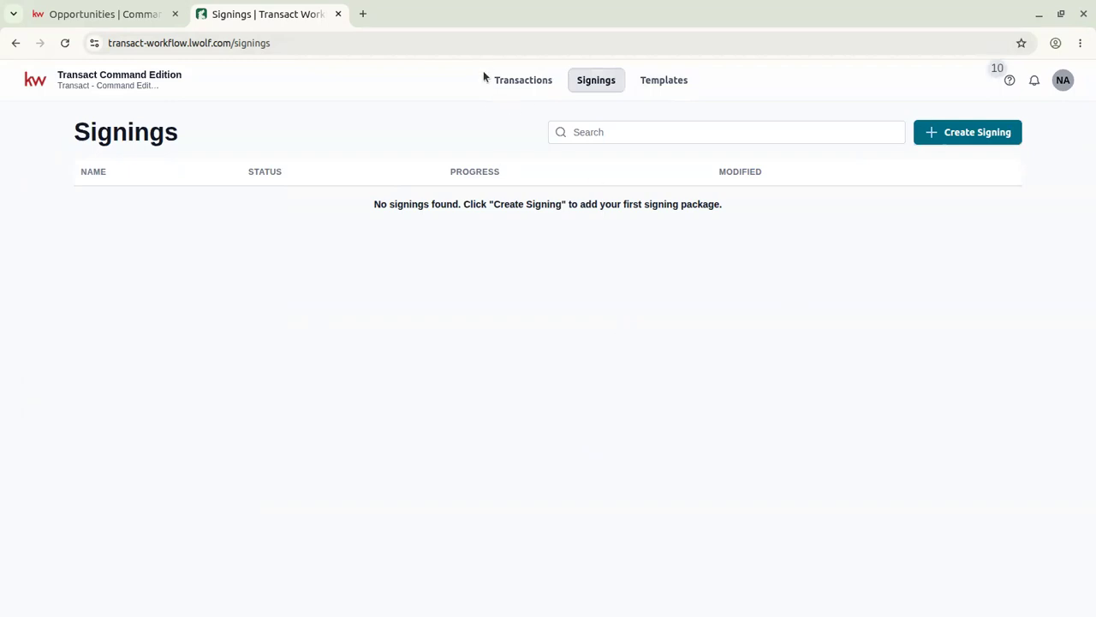
left_click(534, 86)
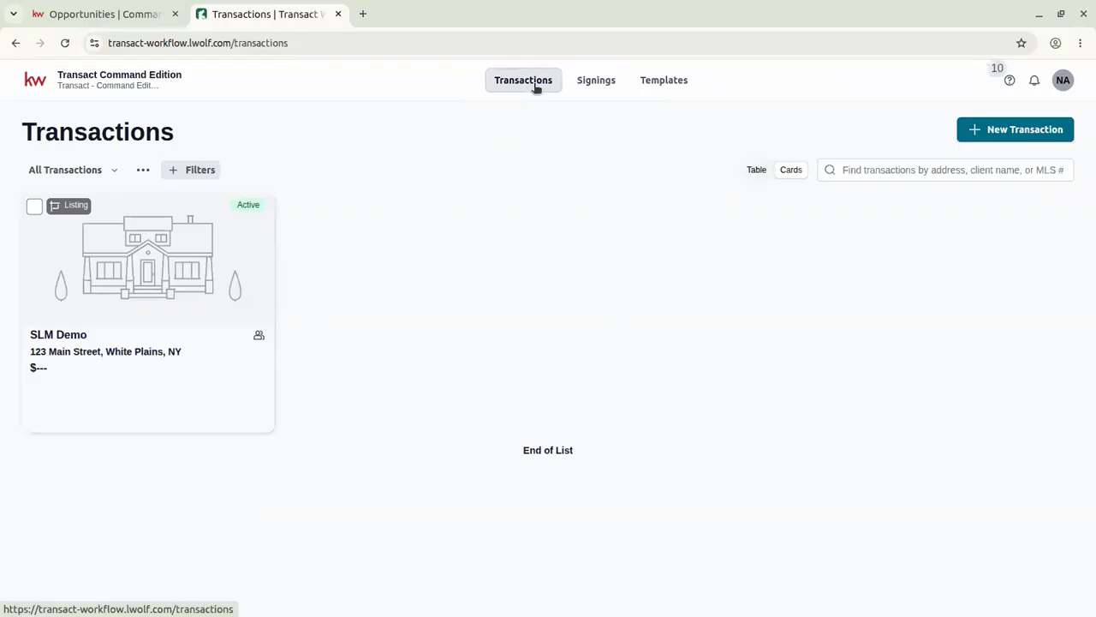
left_click(597, 86)
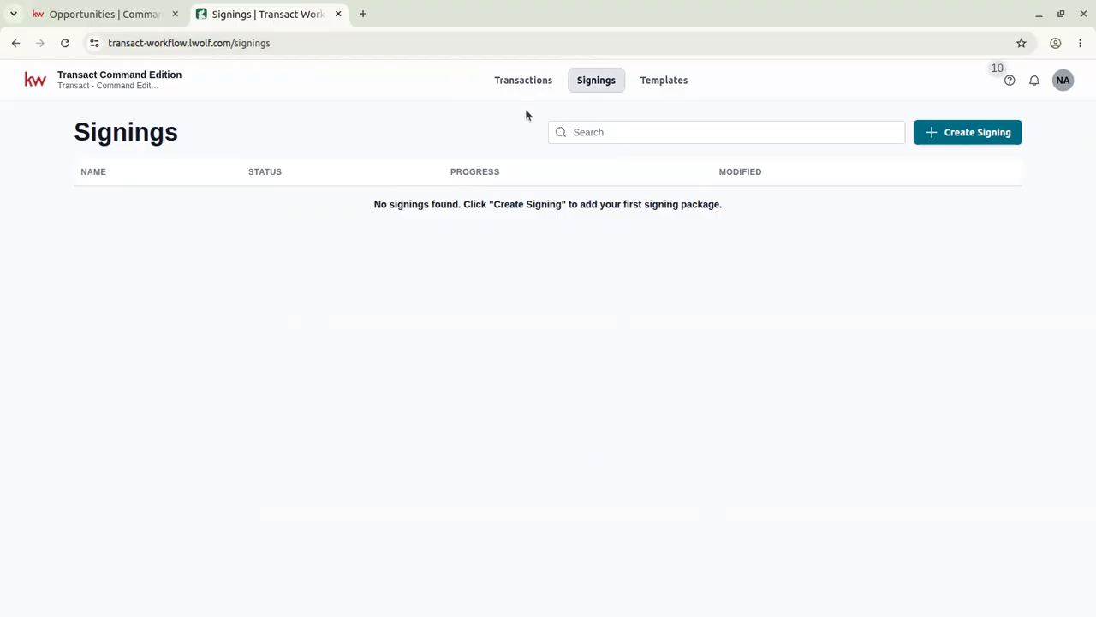
left_click(528, 85)
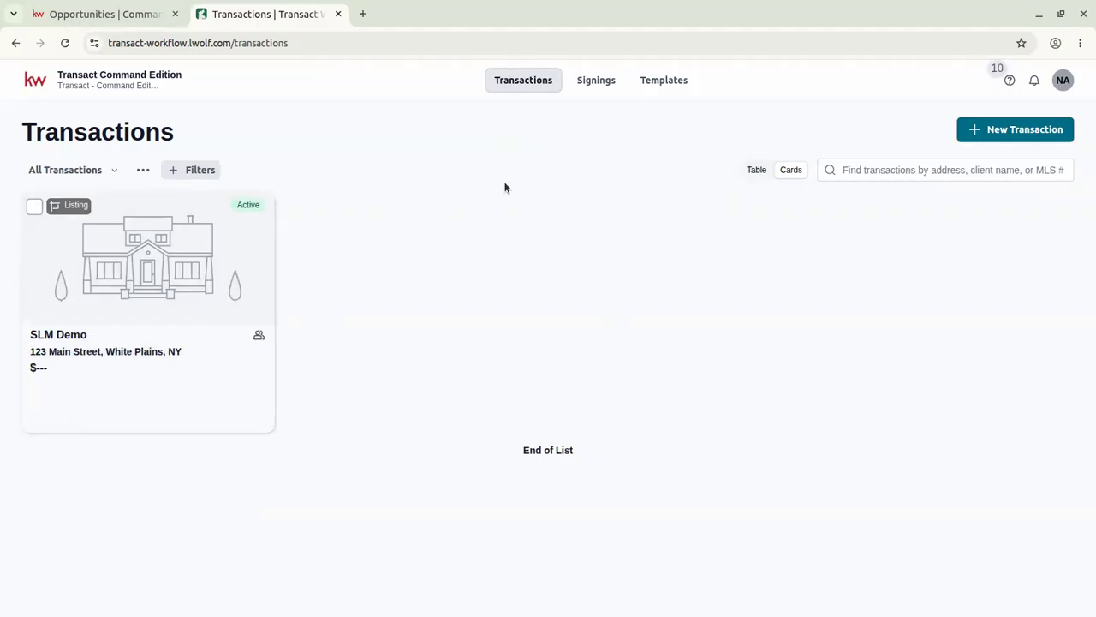
left_click(675, 85)
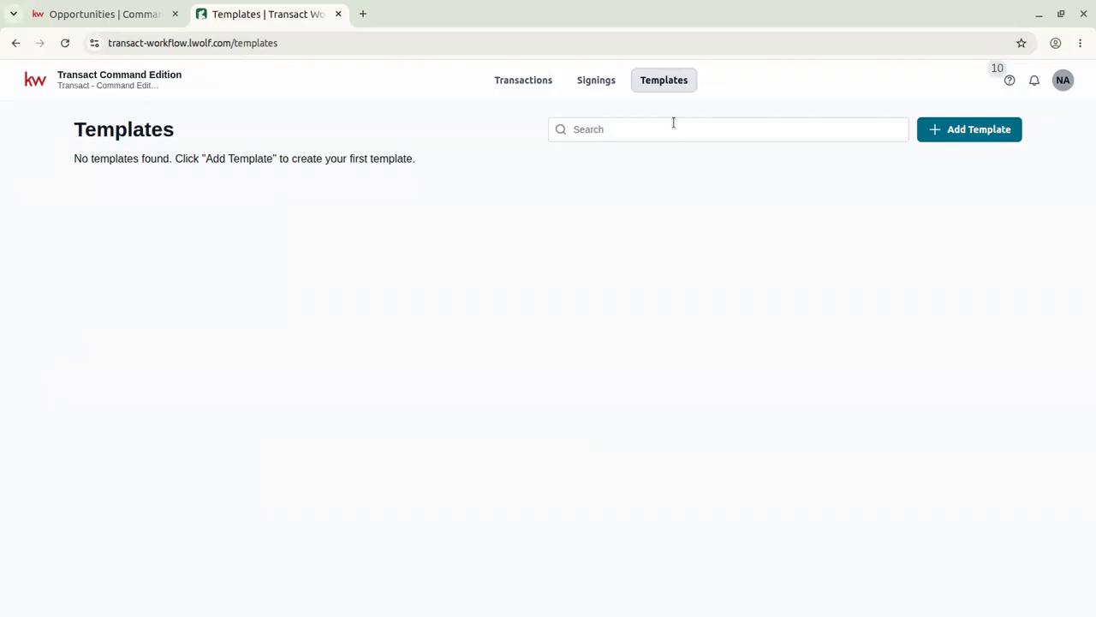
Create a template named 'Residential Listing' with Personal ownership.
left_click(991, 131)
left_click(512, 201)
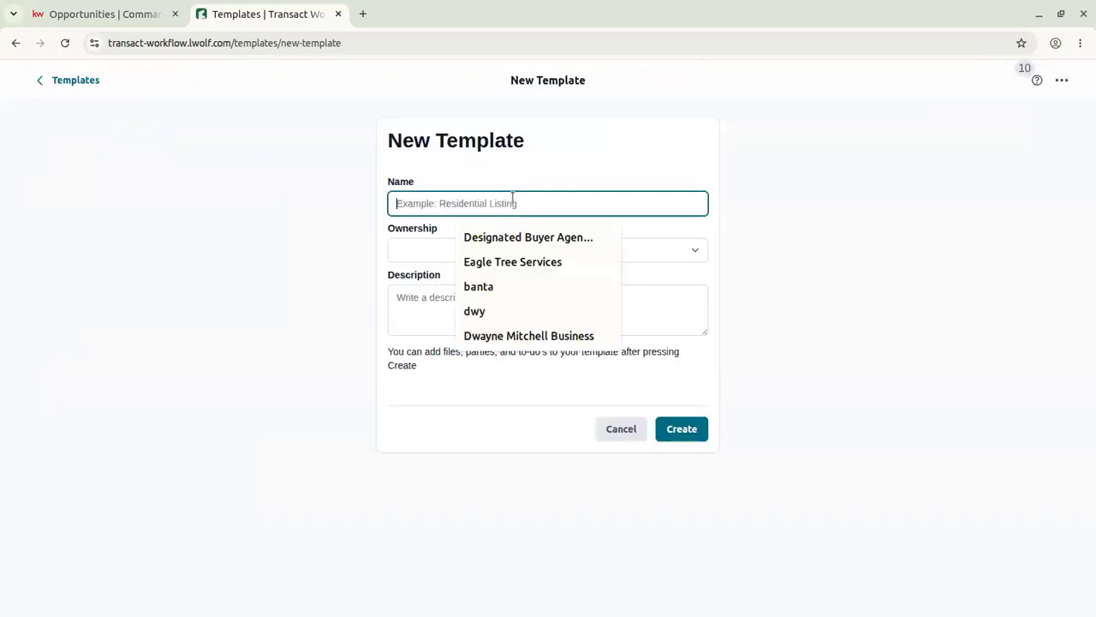
type("Resident")
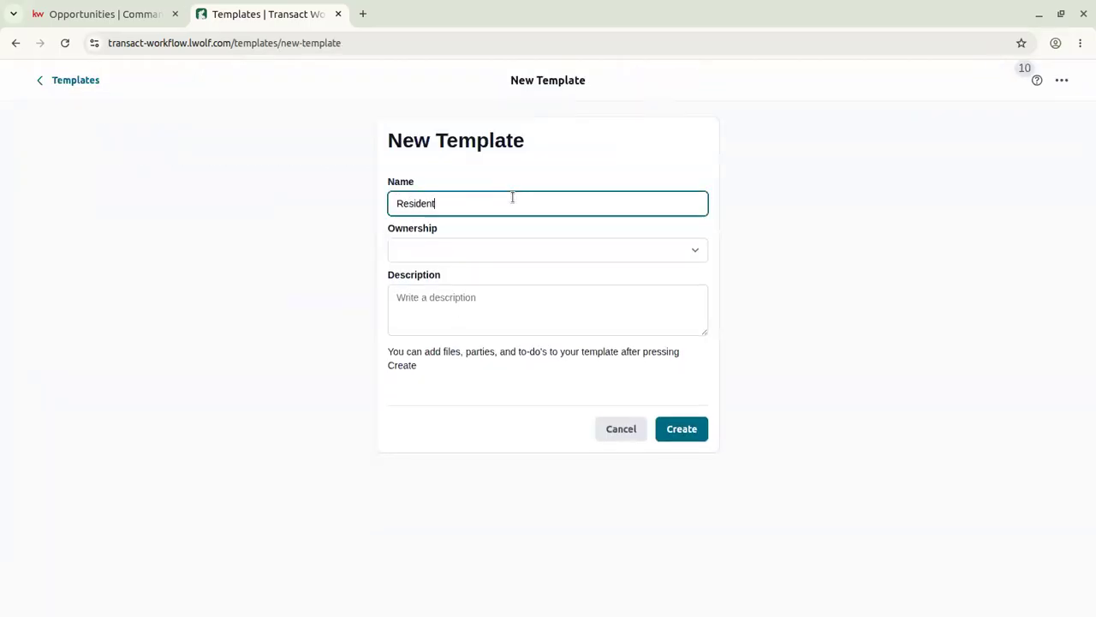
type("ial Listin")
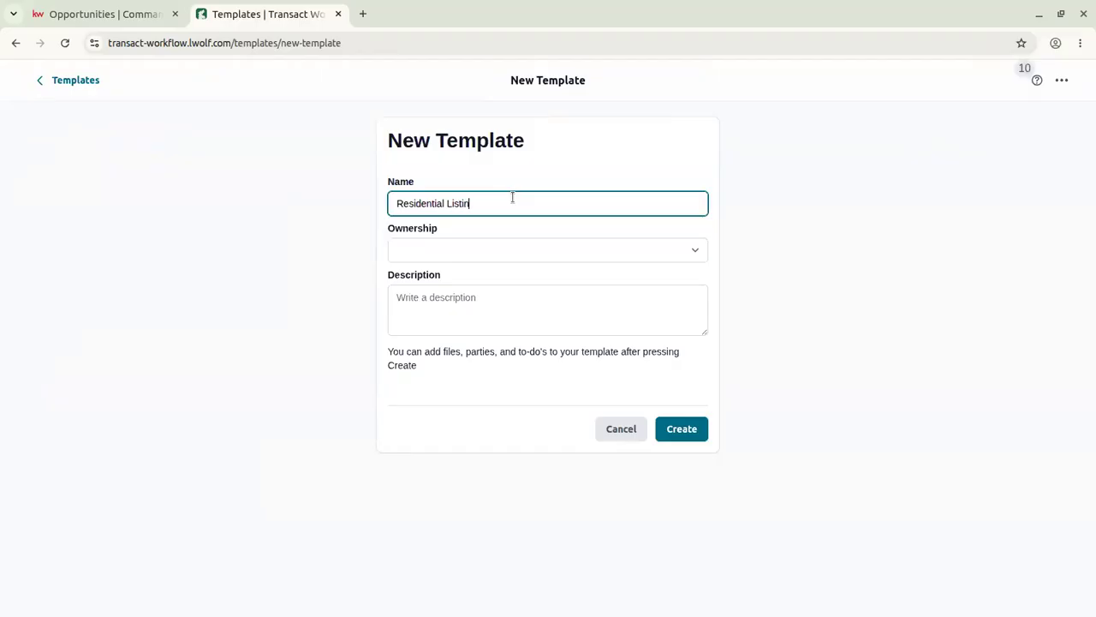
type("g")
key("Tab")
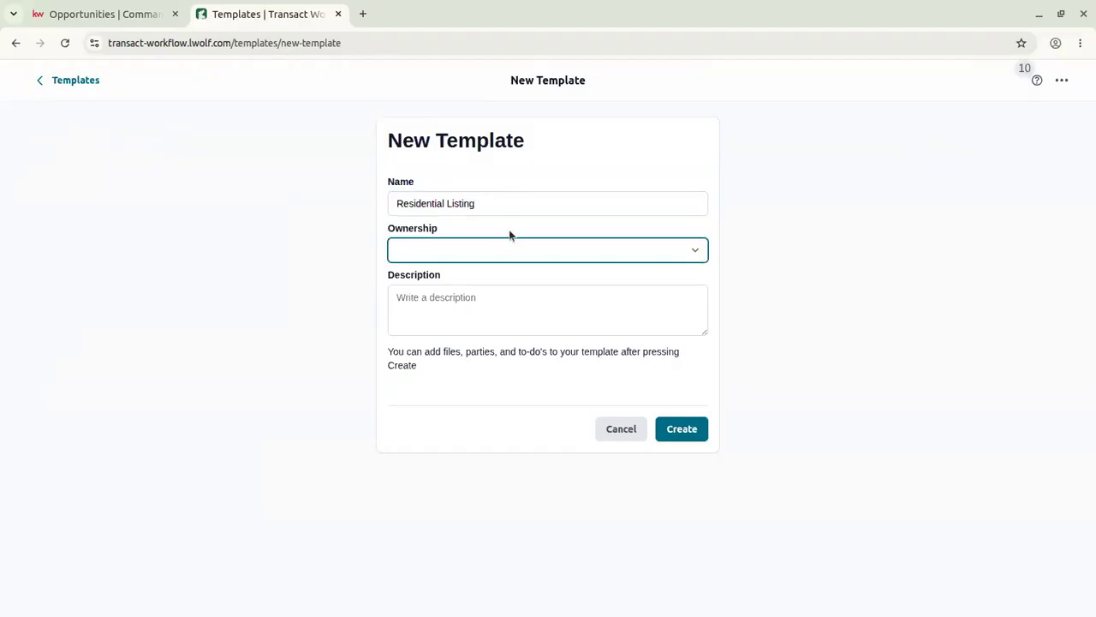
left_click(509, 256)
left_click(487, 283)
left_click(463, 303)
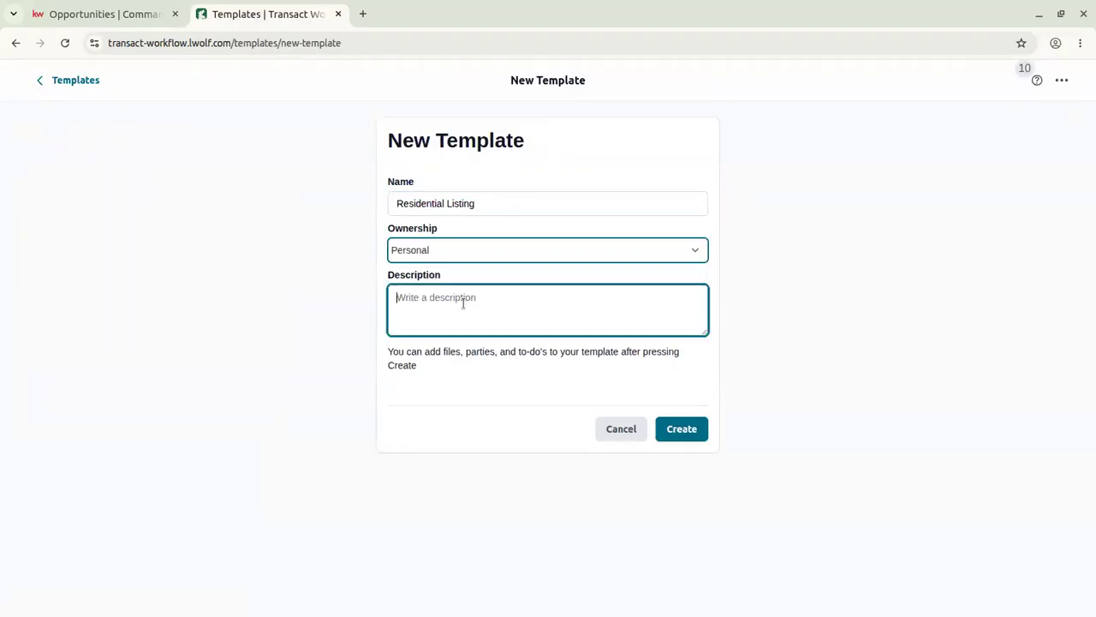
left_click(692, 432)
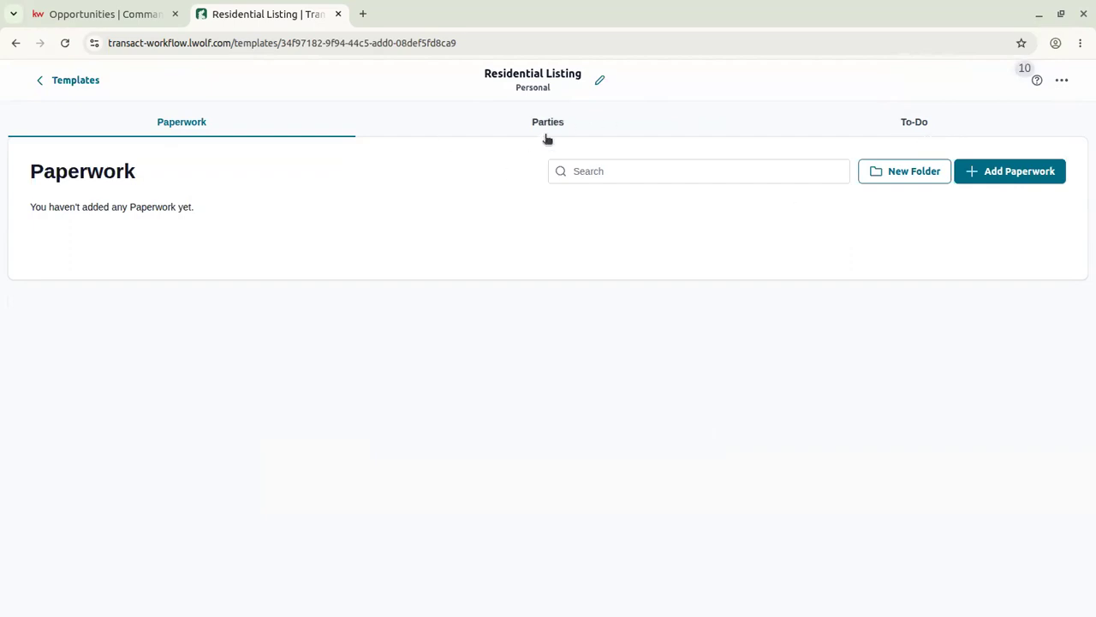
Search the form library for 'disclosure' and add the Mineral and Oil and Gas Rights Mandatory Disclosure Statement - 1/15.
left_click(992, 171)
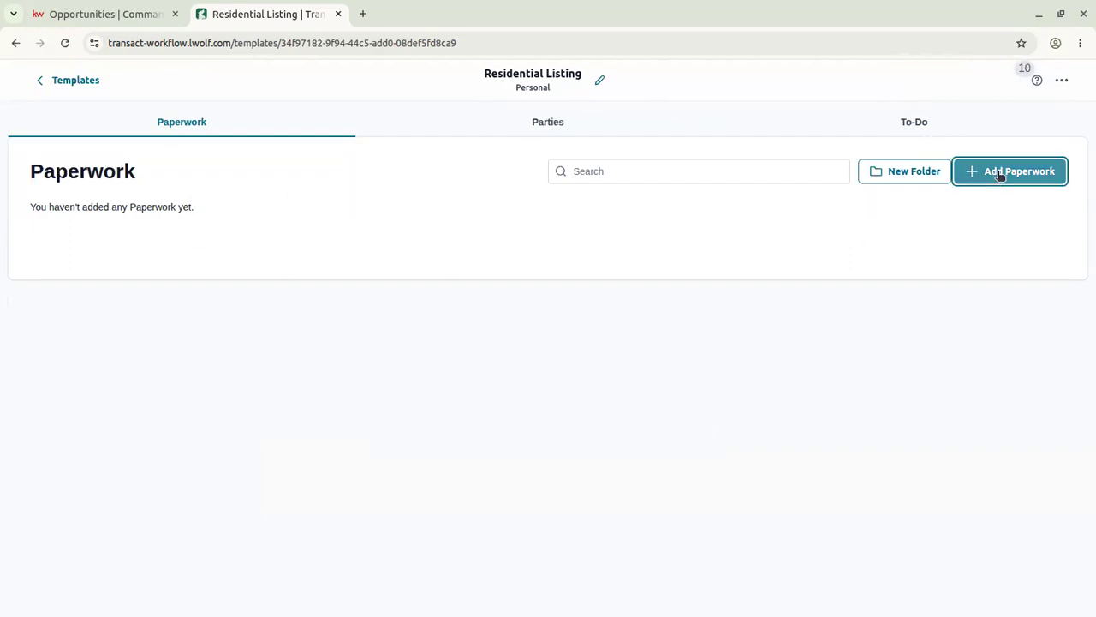
left_click(349, 214)
type("disclosure")
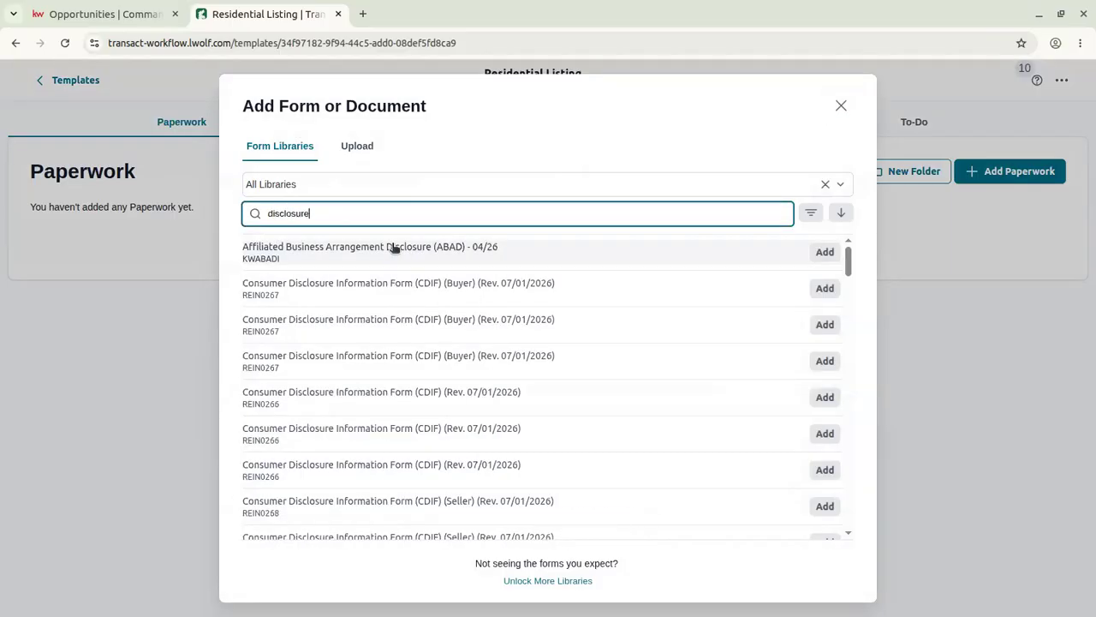
scroll(393, 248, "down", 5)
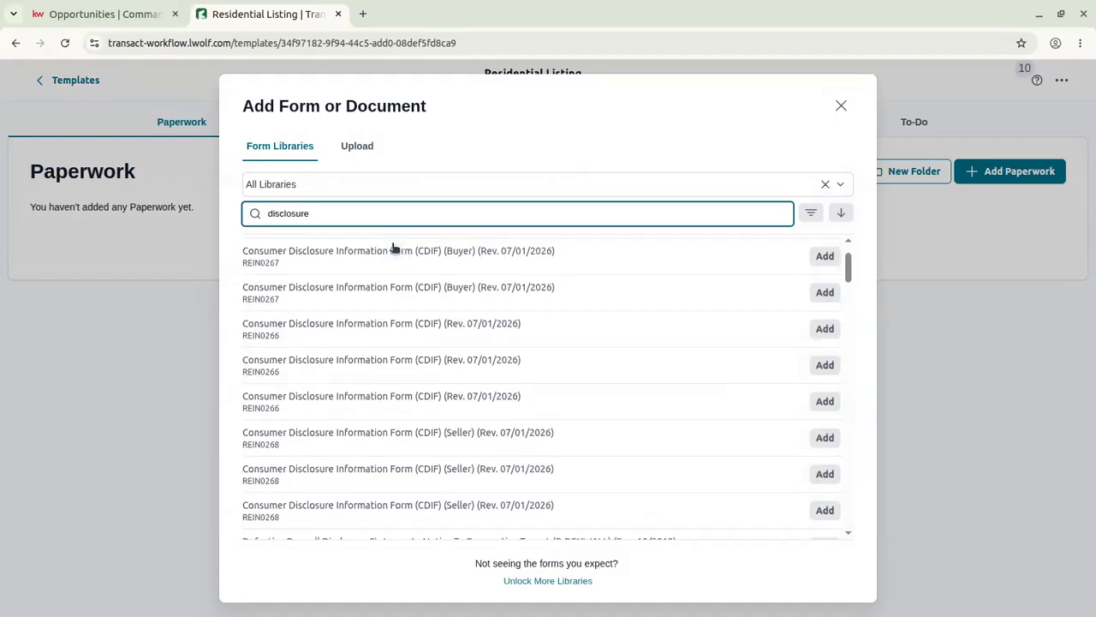
scroll(393, 248, "down", 2)
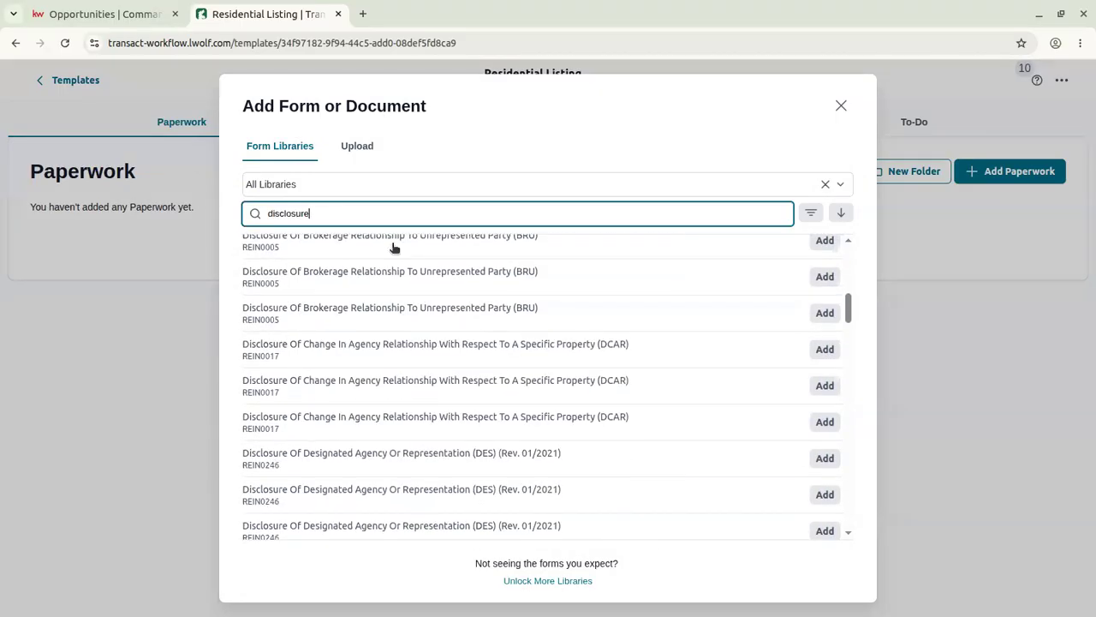
scroll(359, 293, "down", 4)
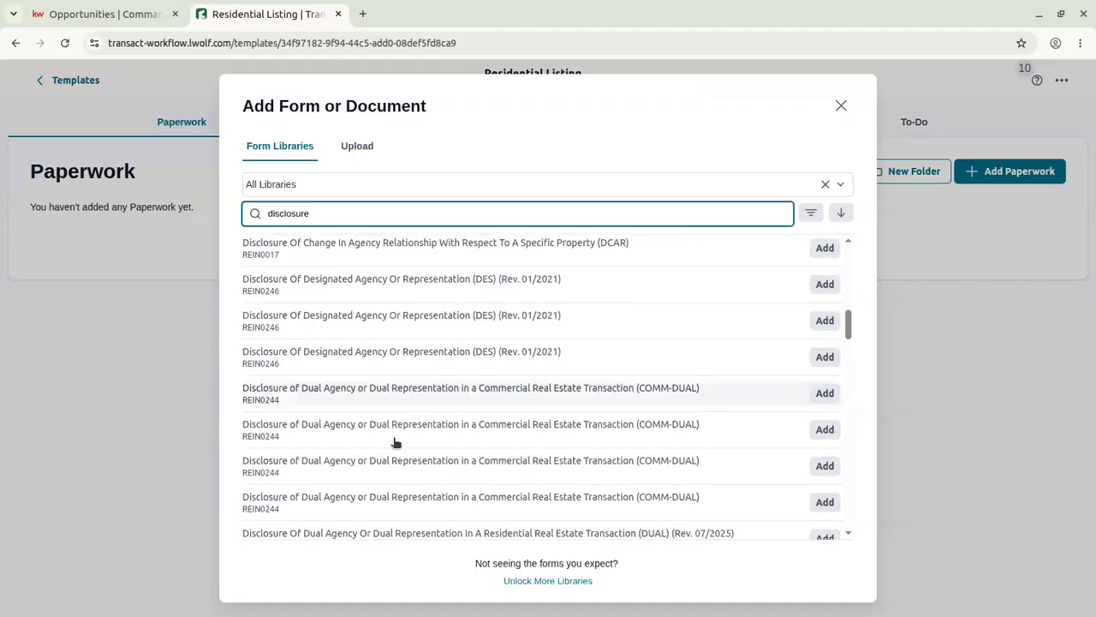
scroll(317, 442, "down", 4)
scroll(318, 442, "down", 4)
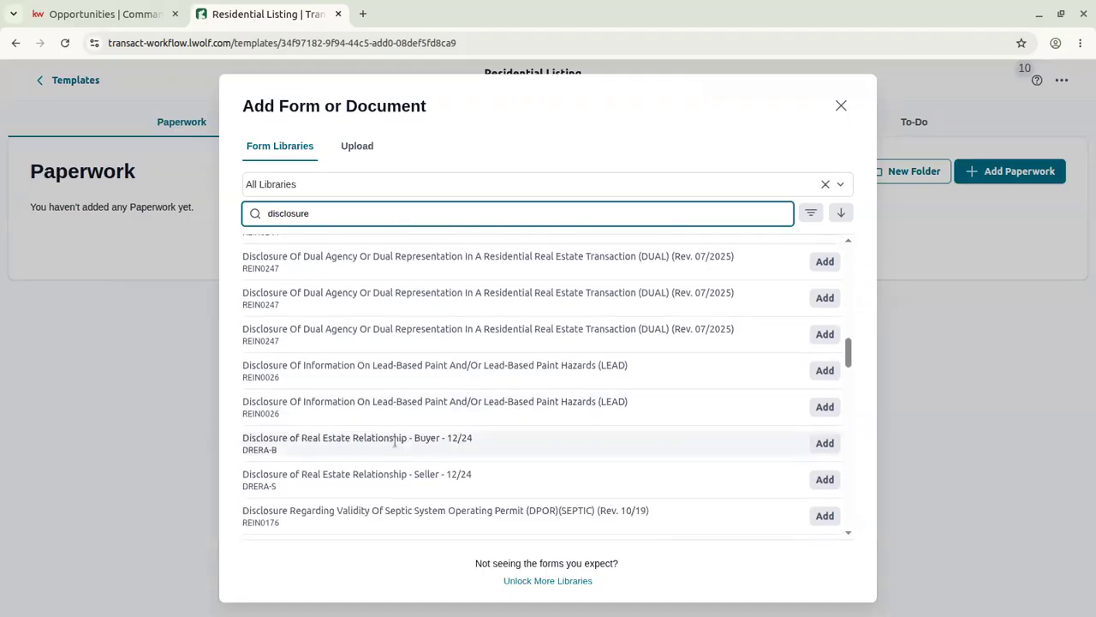
scroll(355, 420, "down", 8)
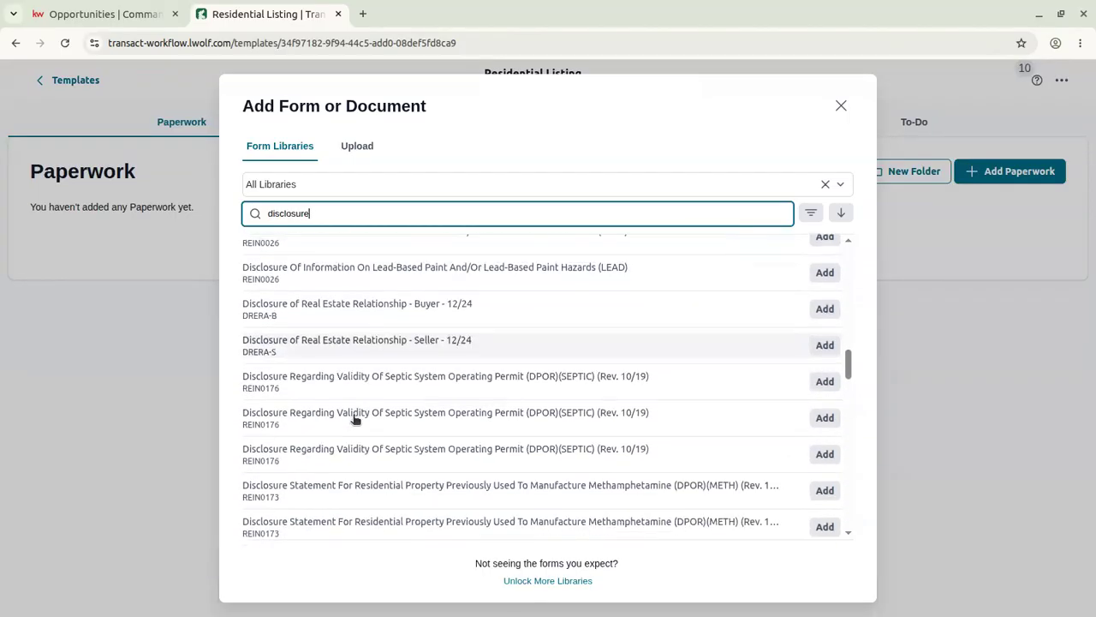
scroll(355, 419, "down", 2)
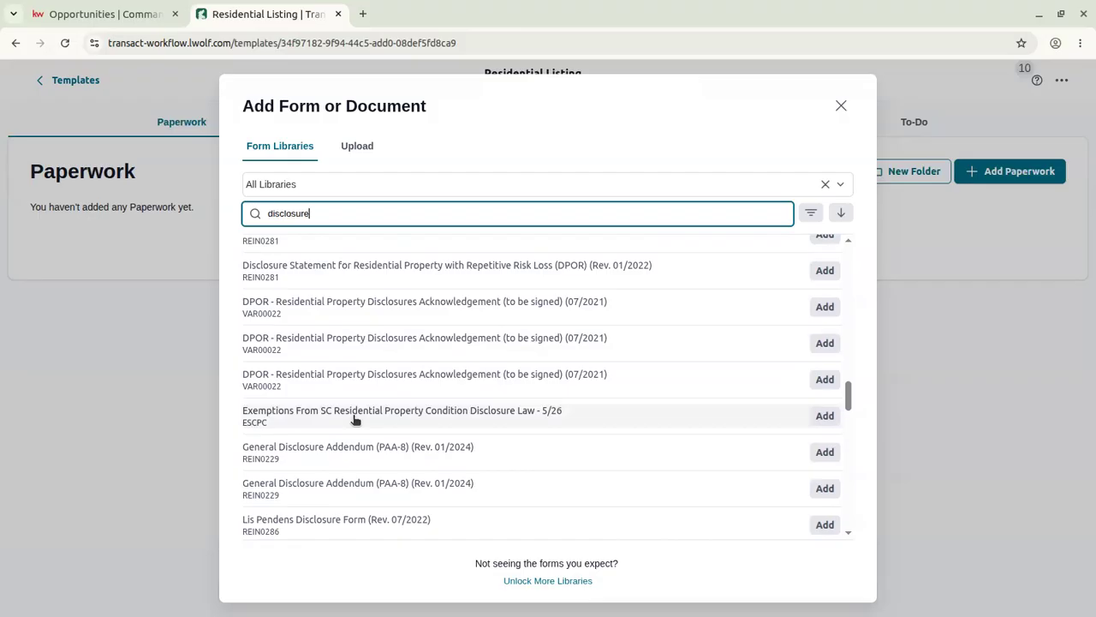
scroll(355, 419, "down", 10)
scroll(364, 417, "down", 15)
scroll(367, 417, "down", 6)
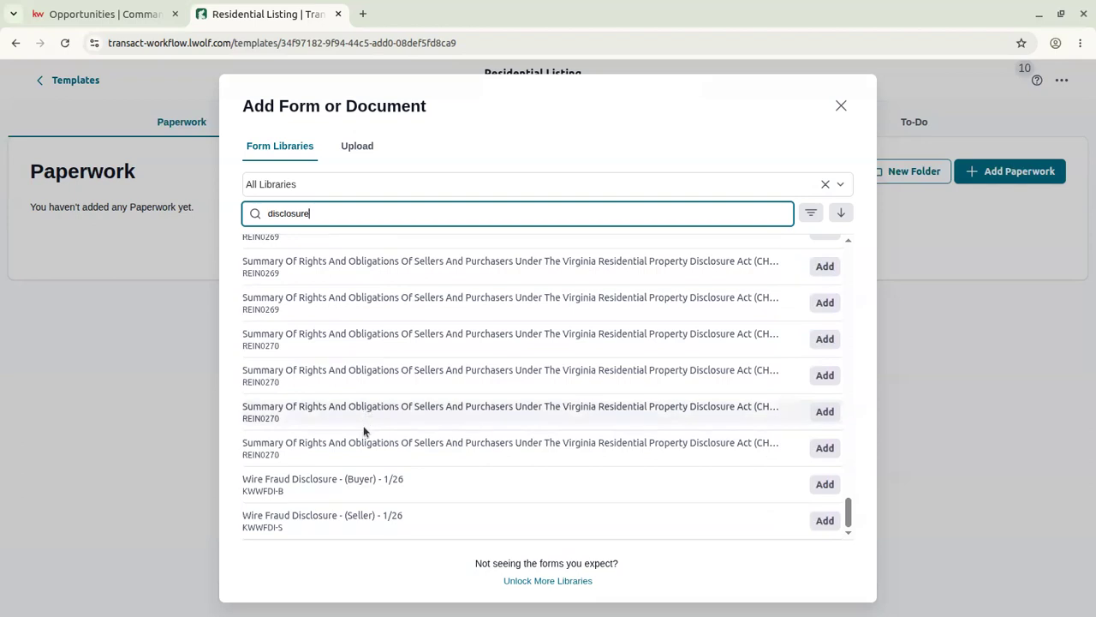
scroll(612, 399, "up", 12)
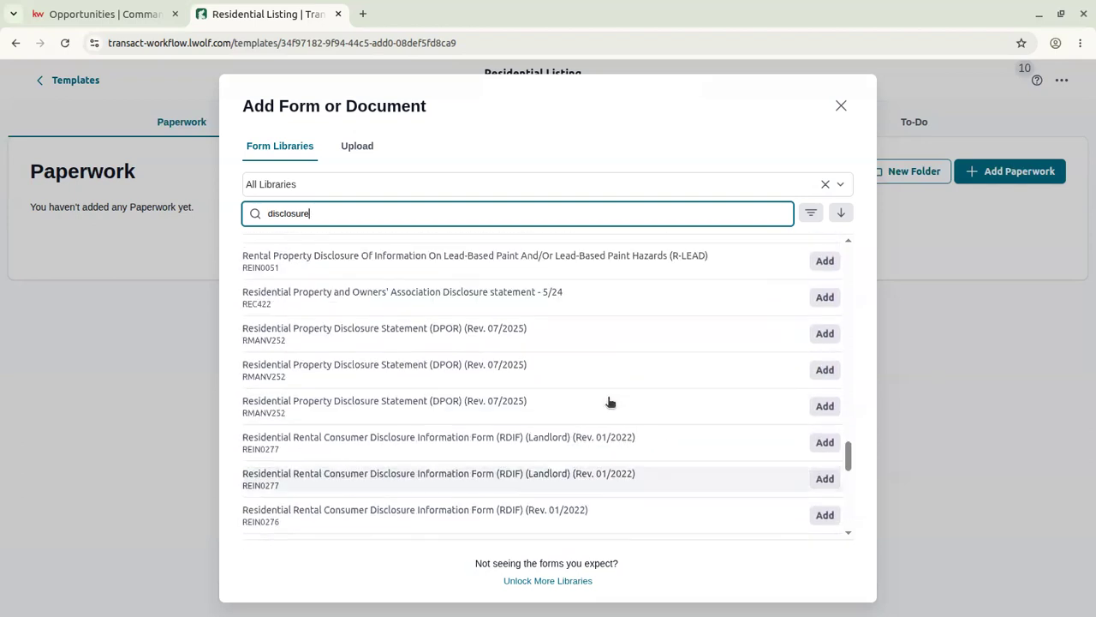
scroll(609, 401, "up", 4)
scroll(612, 396, "up", 7)
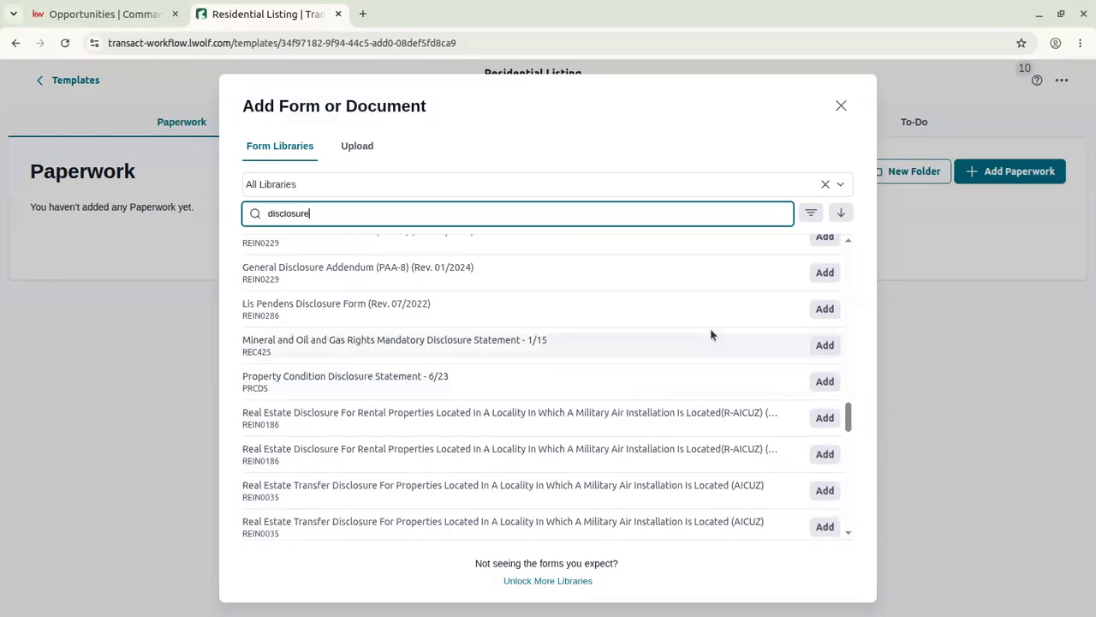
left_click(827, 346)
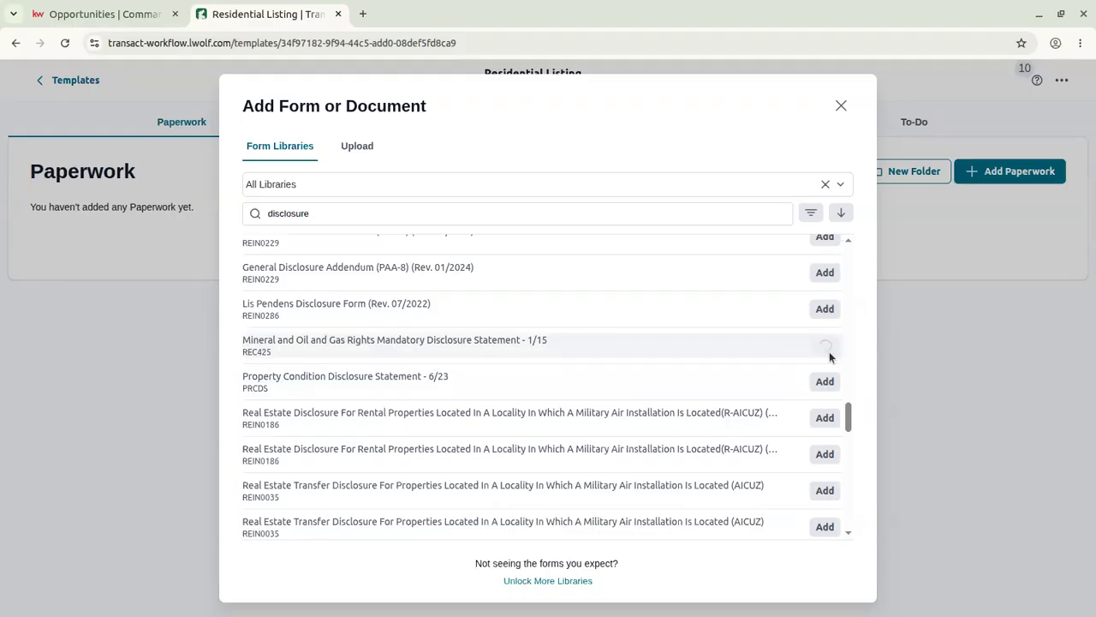
Close the form library, check the disclosure's actions, and switch to the template's Parties section.
left_click(843, 107)
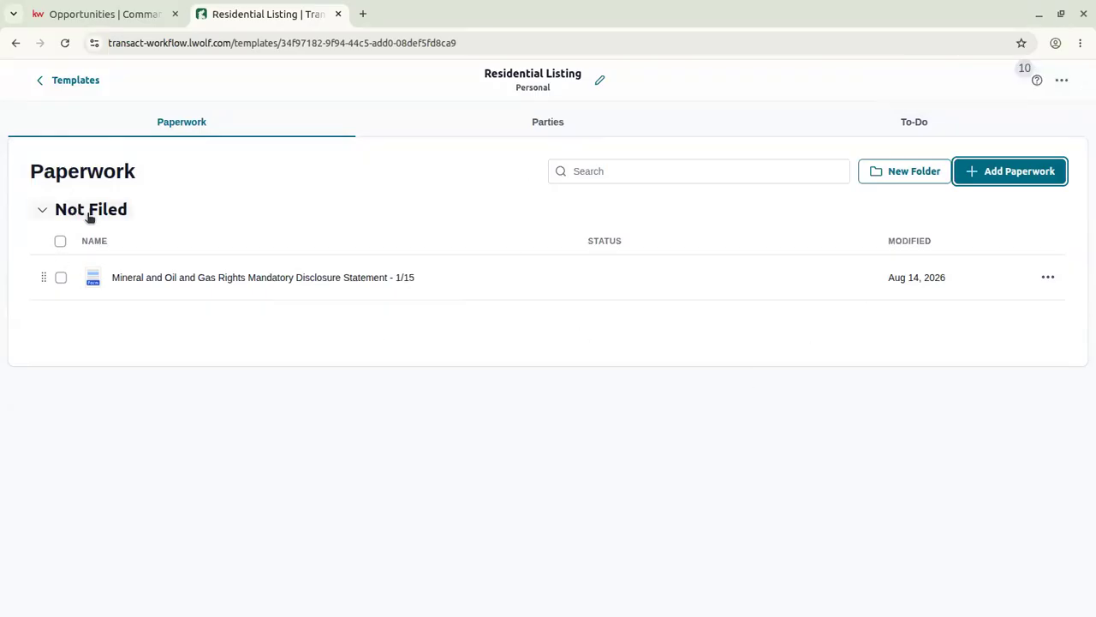
left_click(1048, 276)
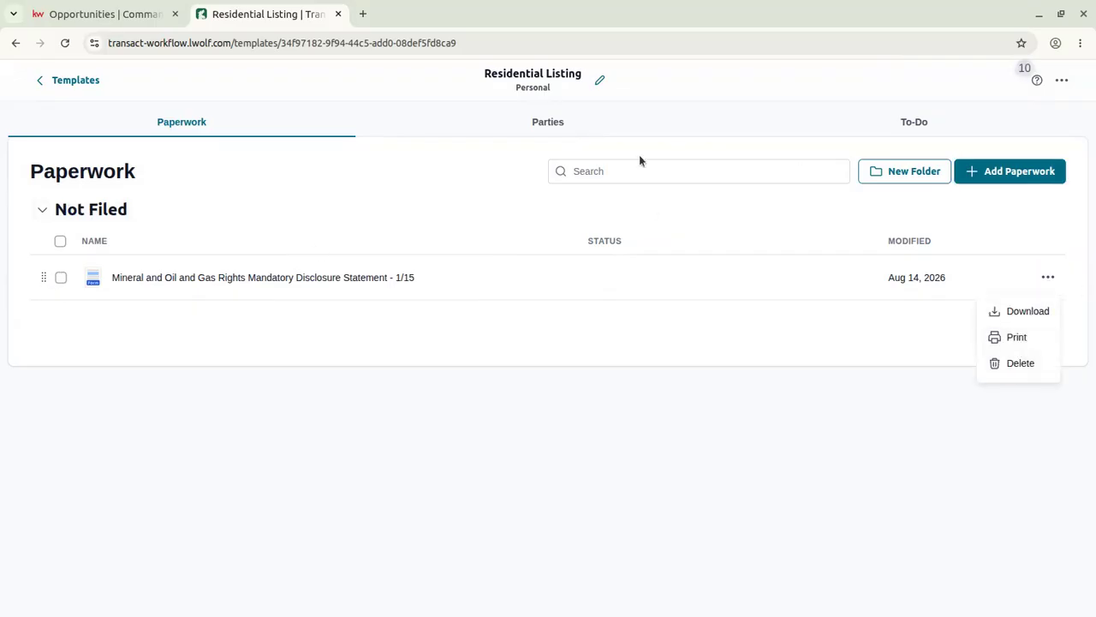
left_click(283, 184)
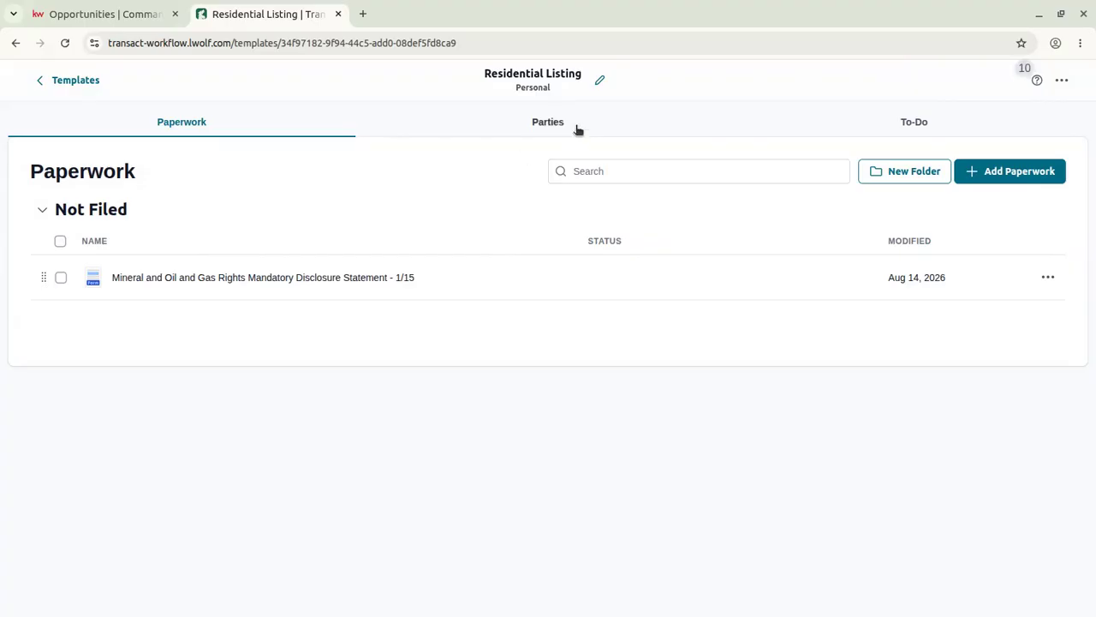
left_click(577, 129)
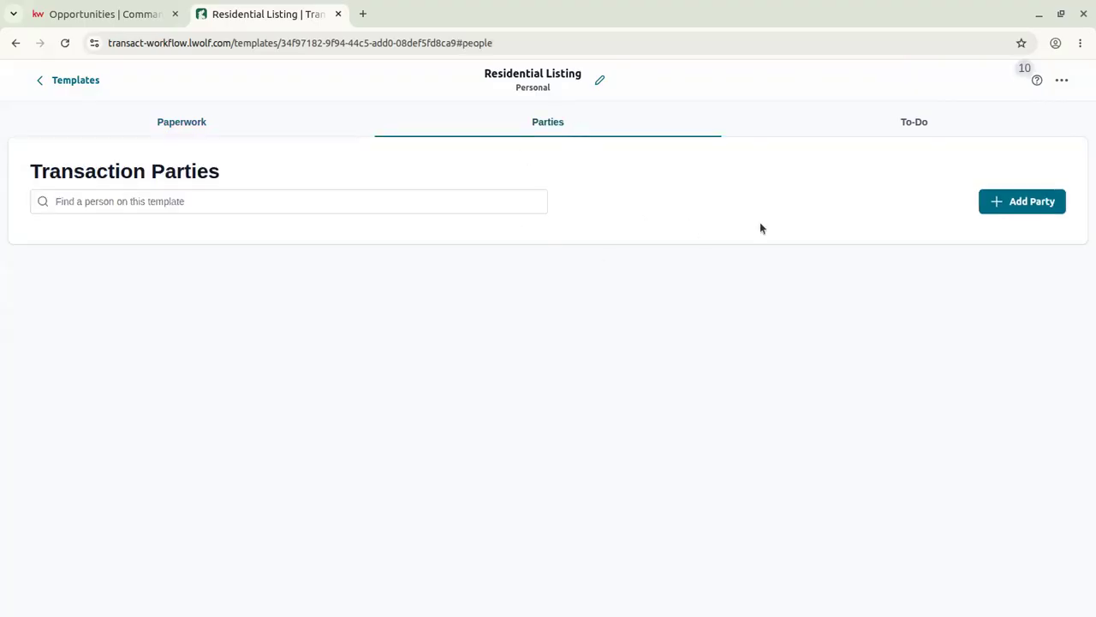
Add a new Admin party with brokerage KW, entering the contact's name and e-mail.
left_click(1034, 207)
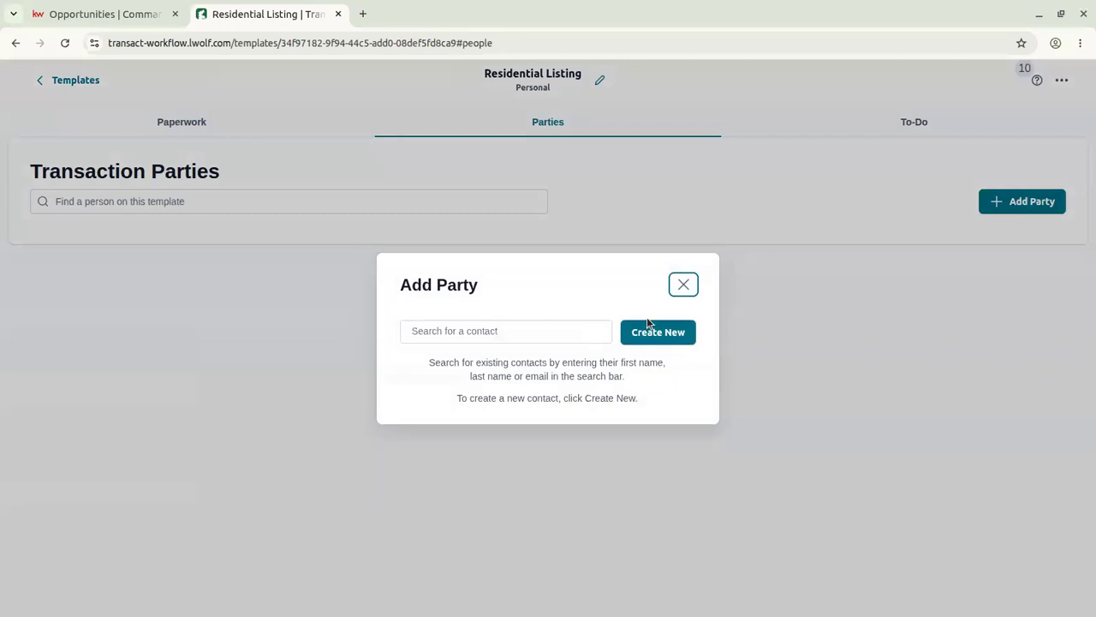
left_click(667, 340)
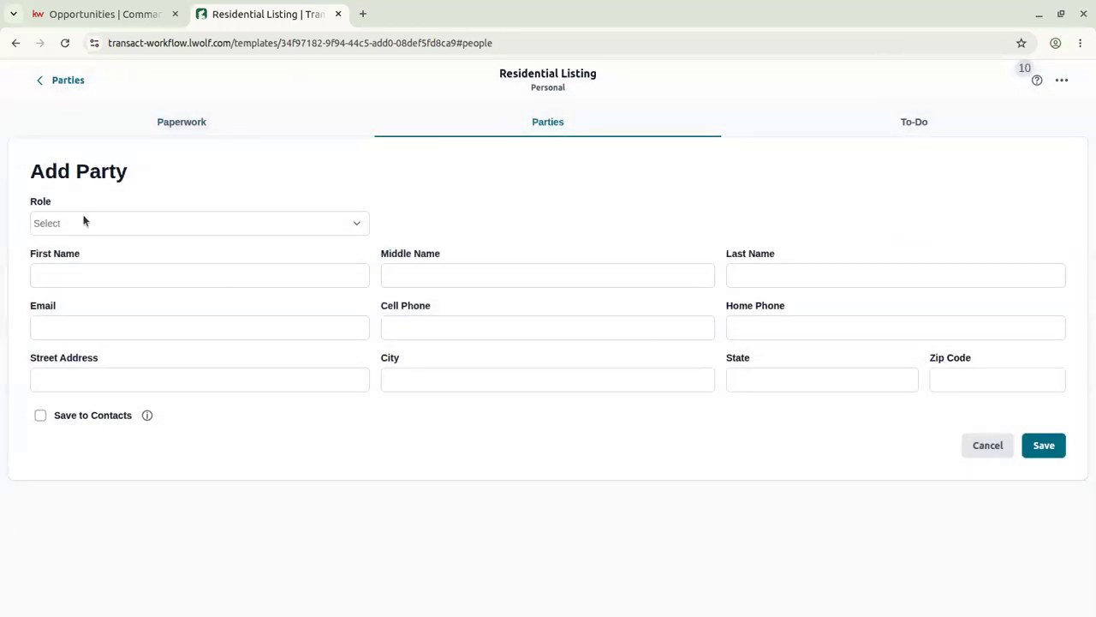
left_click(83, 221)
left_click(77, 258)
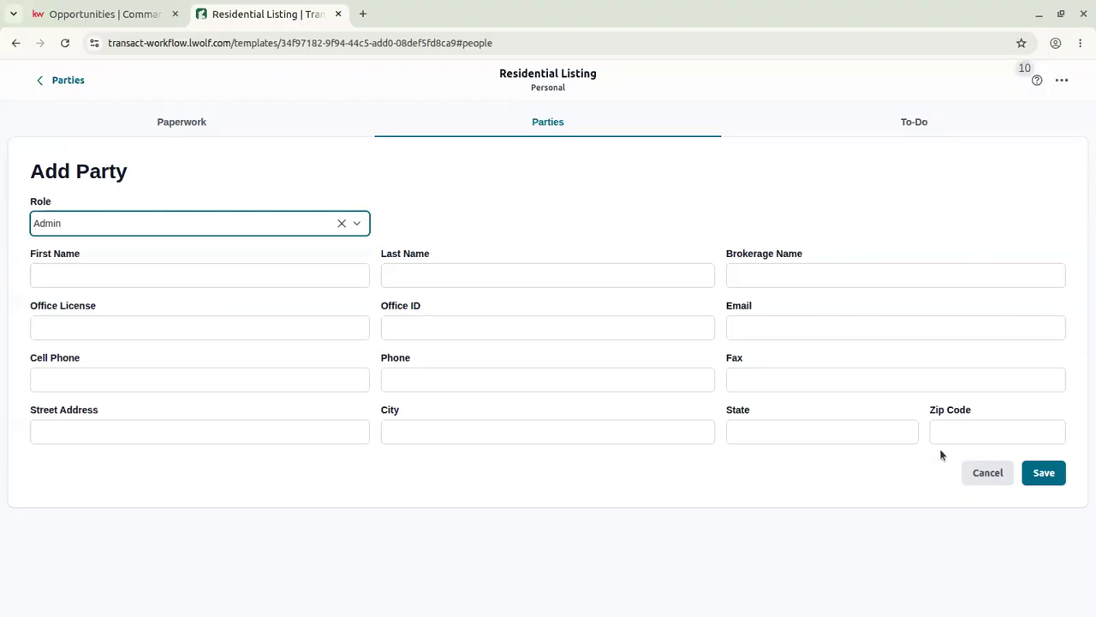
left_click(366, 285)
type("Demo")
key("Tab")
type("Admin")
key("Tab")
type("KW")
key("Tab")
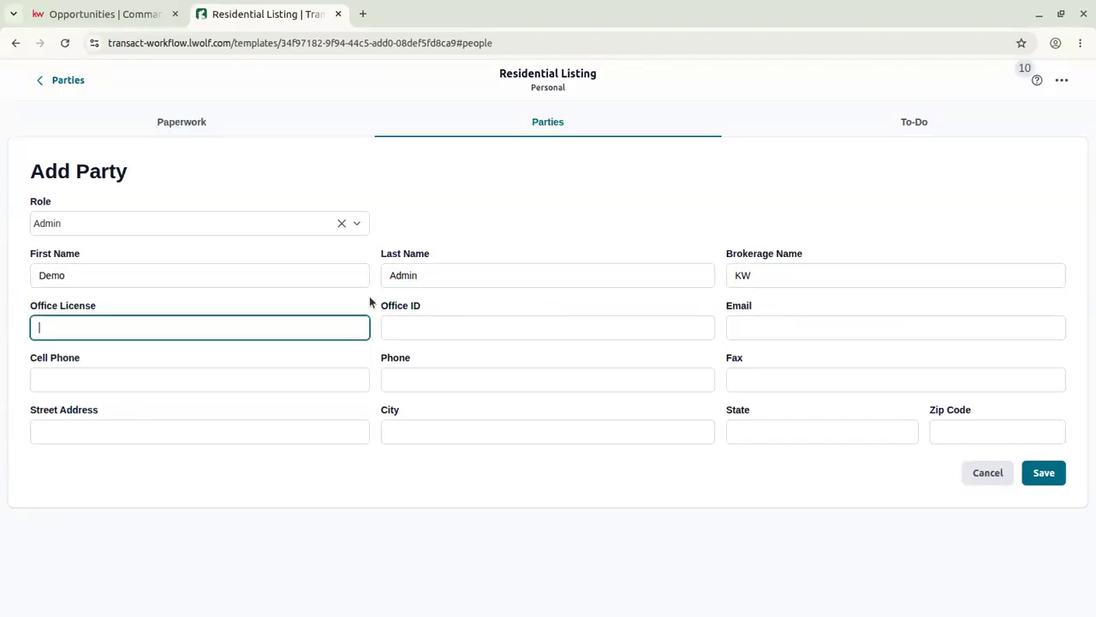
key("Tab")
key("Tab")
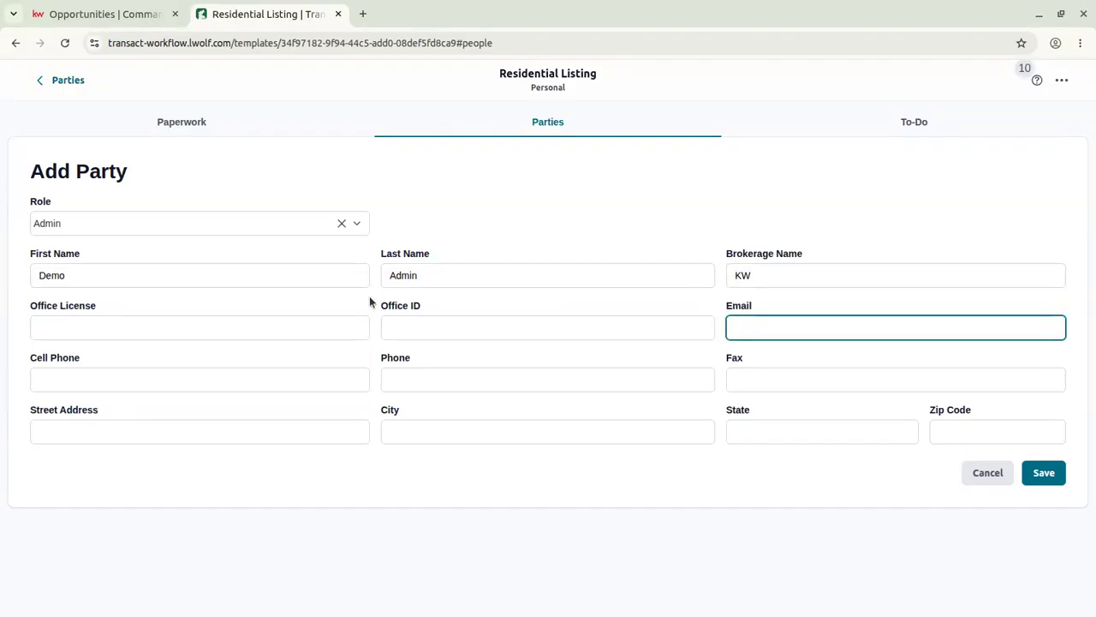
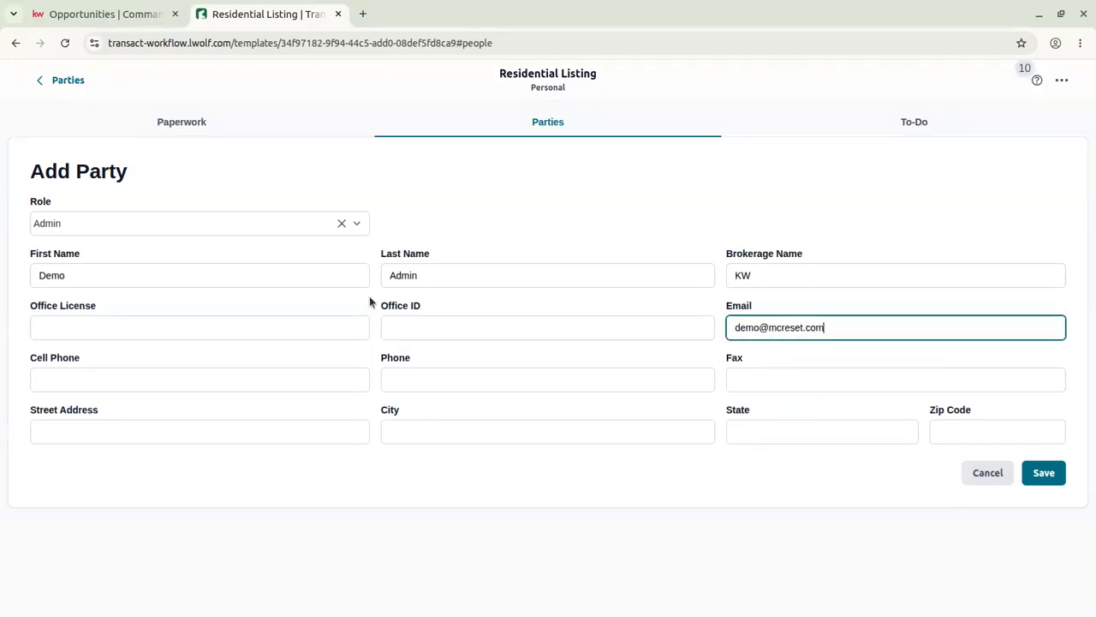
left_click(1055, 473)
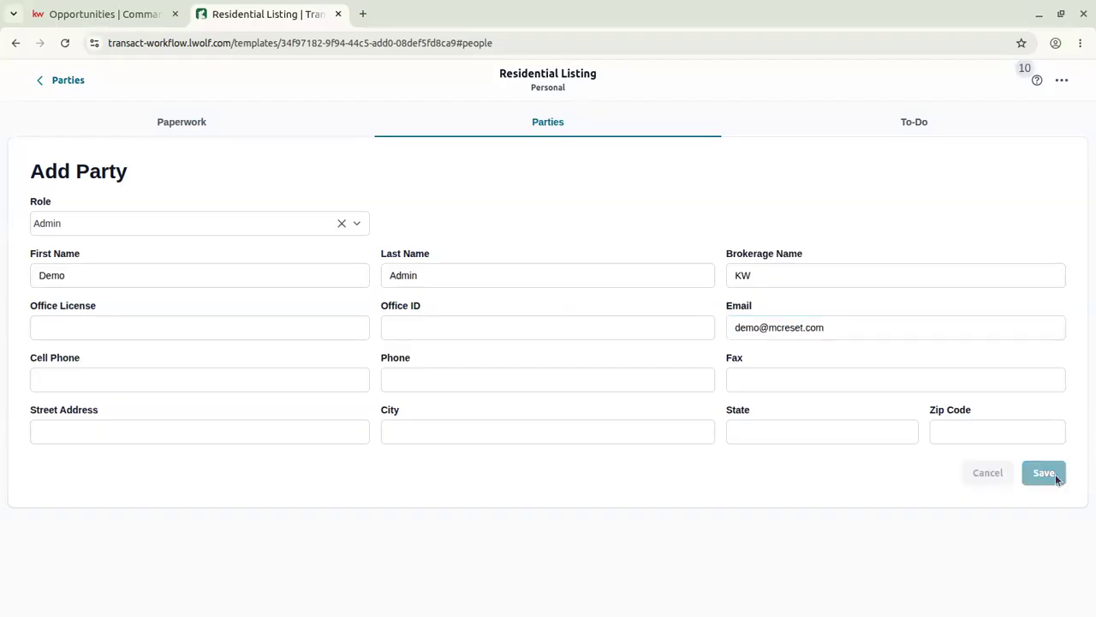
Create a 'New Listing' to-do list and start adding its first to-do.
left_click(860, 137)
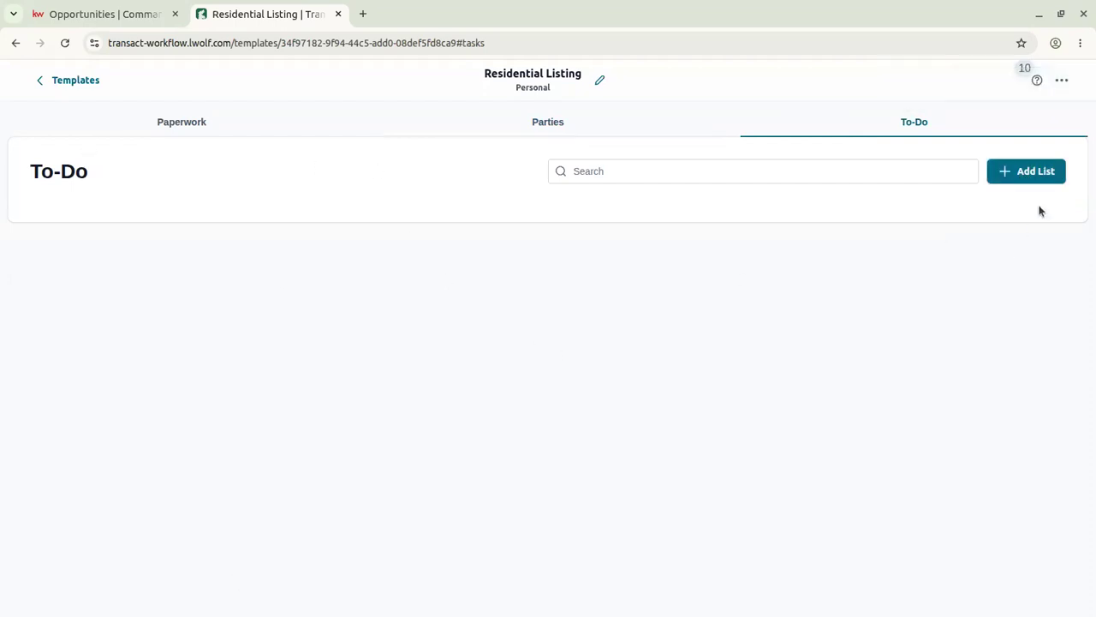
left_click(1014, 163)
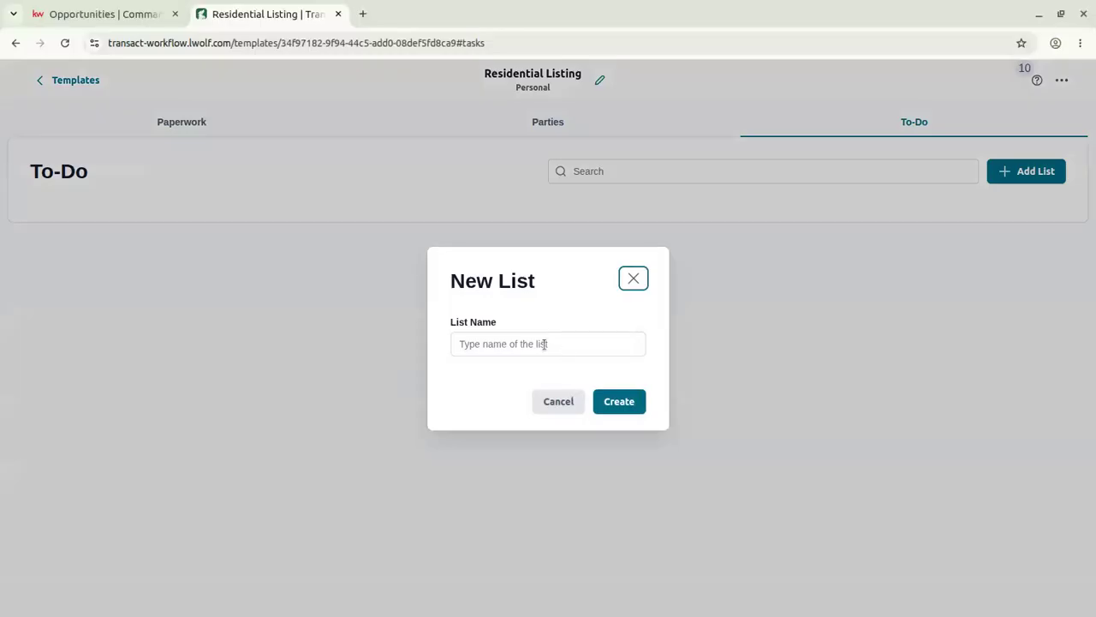
left_click(545, 344)
left_click(560, 382)
left_click(632, 402)
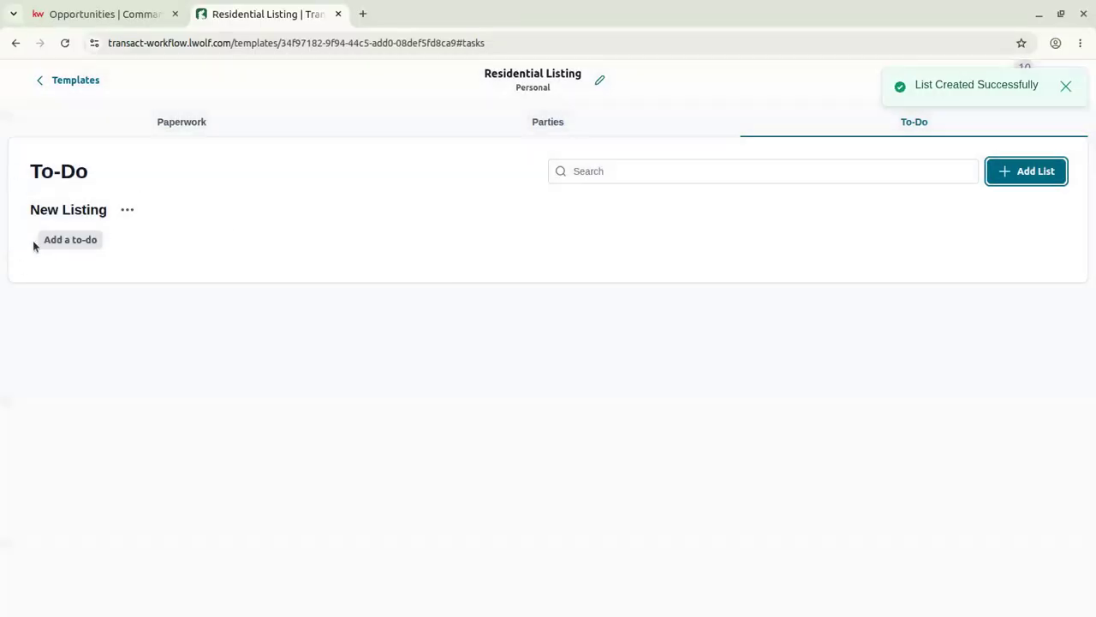
left_click(73, 241)
left_click(435, 195)
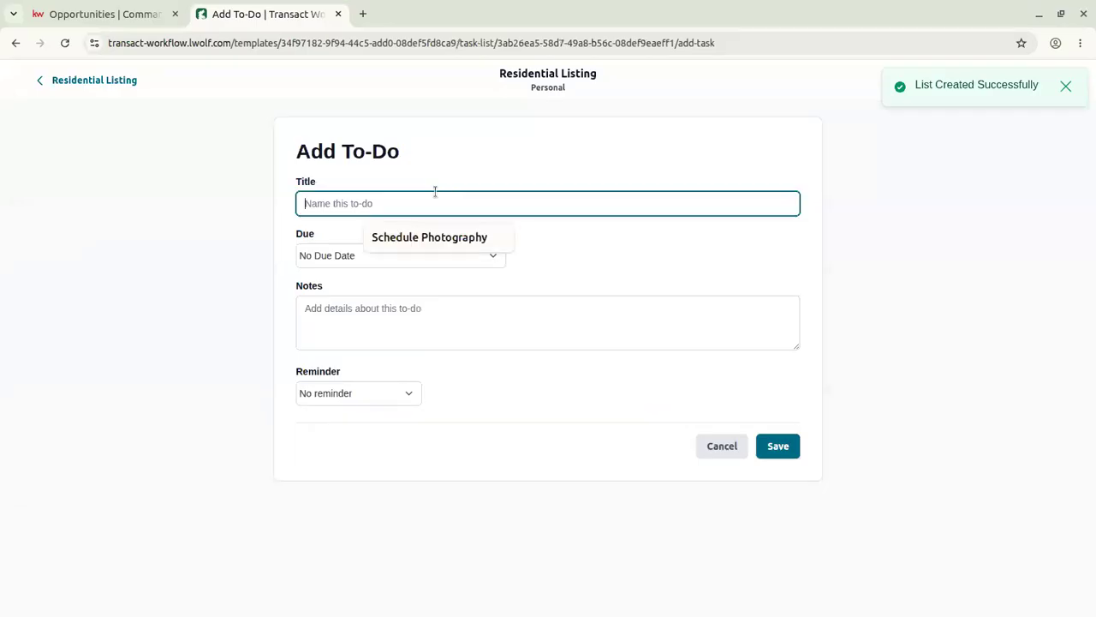
Save a 'Schedule Photography 2' to-do due 5 days before List Date, then return to Templates.
left_click(447, 237)
left_click(359, 255)
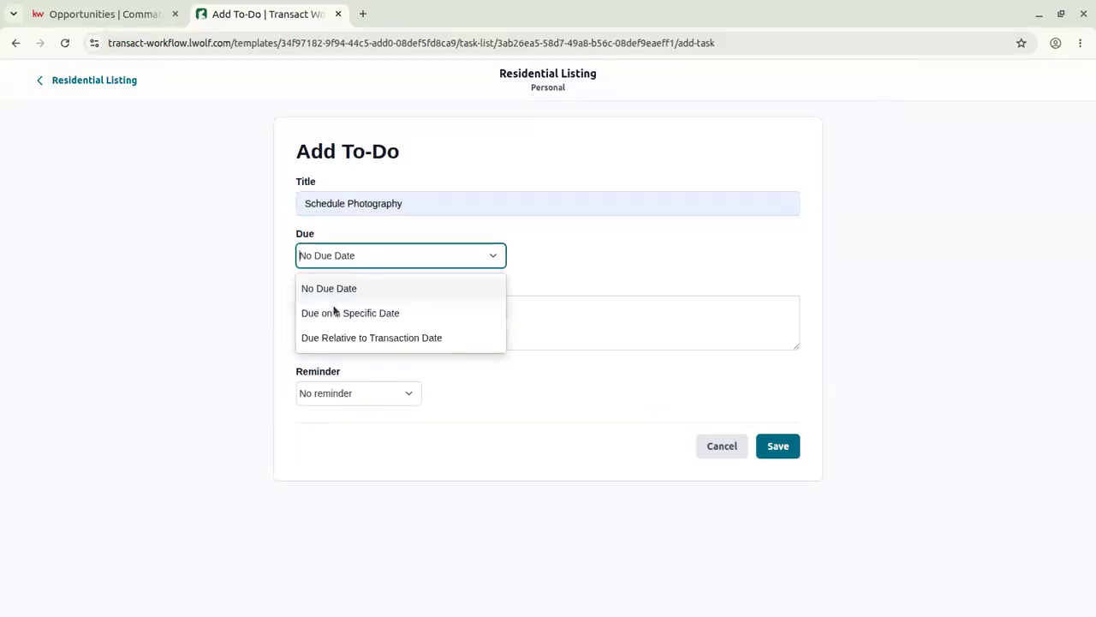
left_click(318, 336)
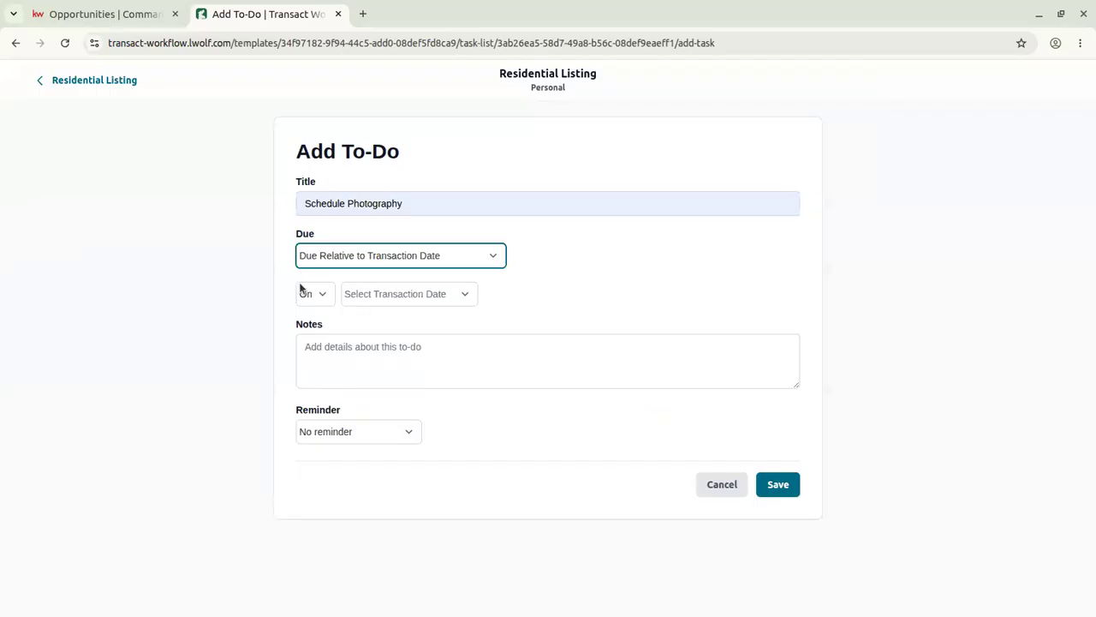
left_click(332, 297)
left_click(315, 352)
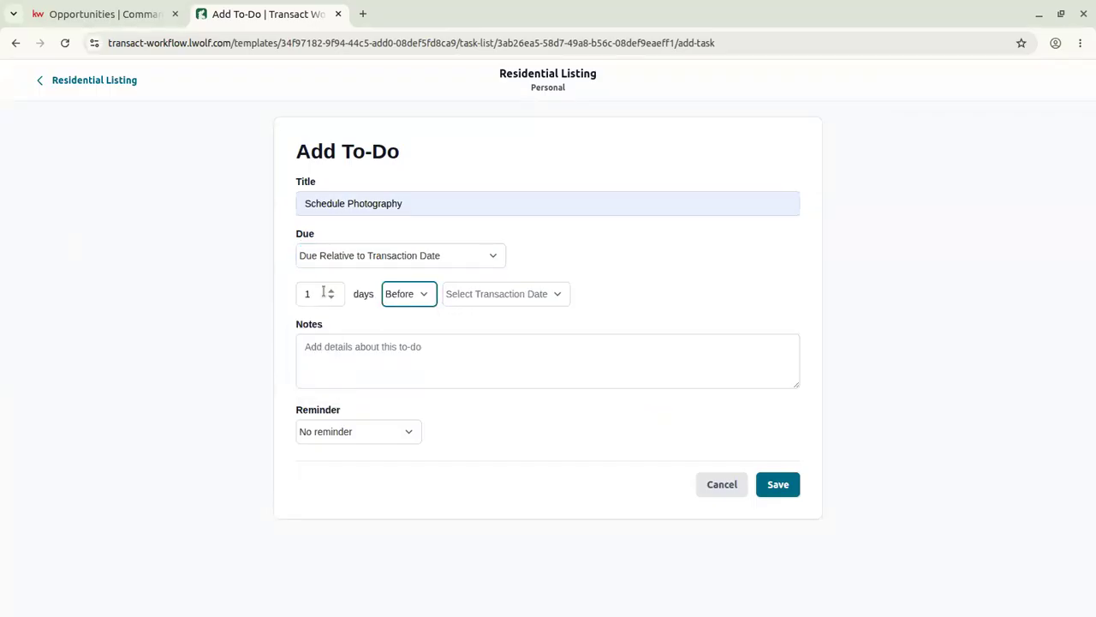
left_click(330, 292)
left_click(330, 291)
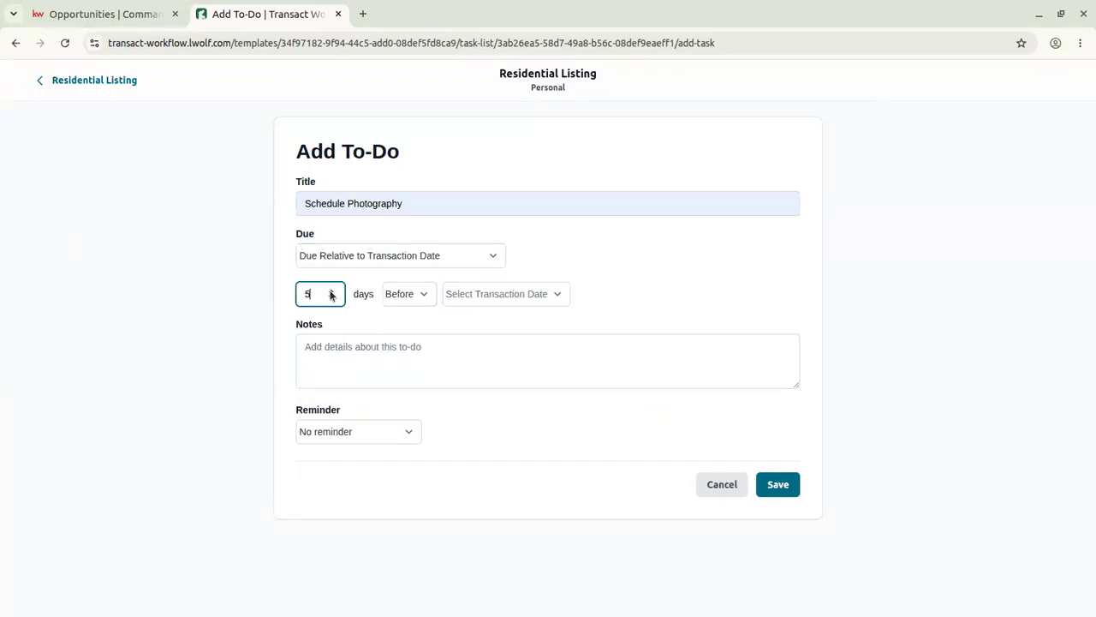
left_click(427, 201)
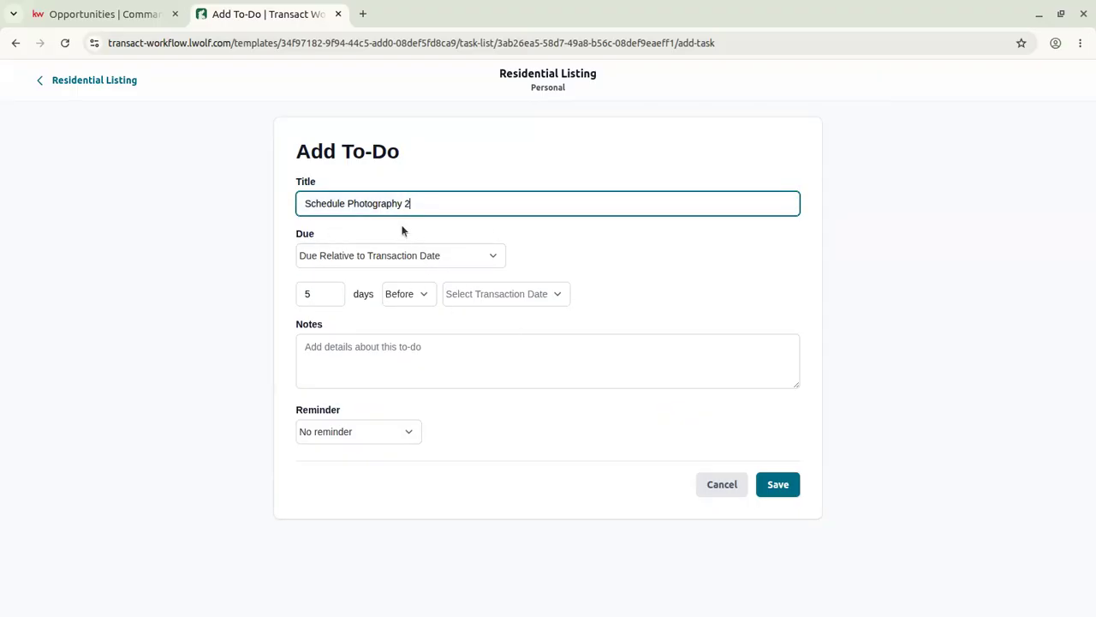
left_click(501, 294)
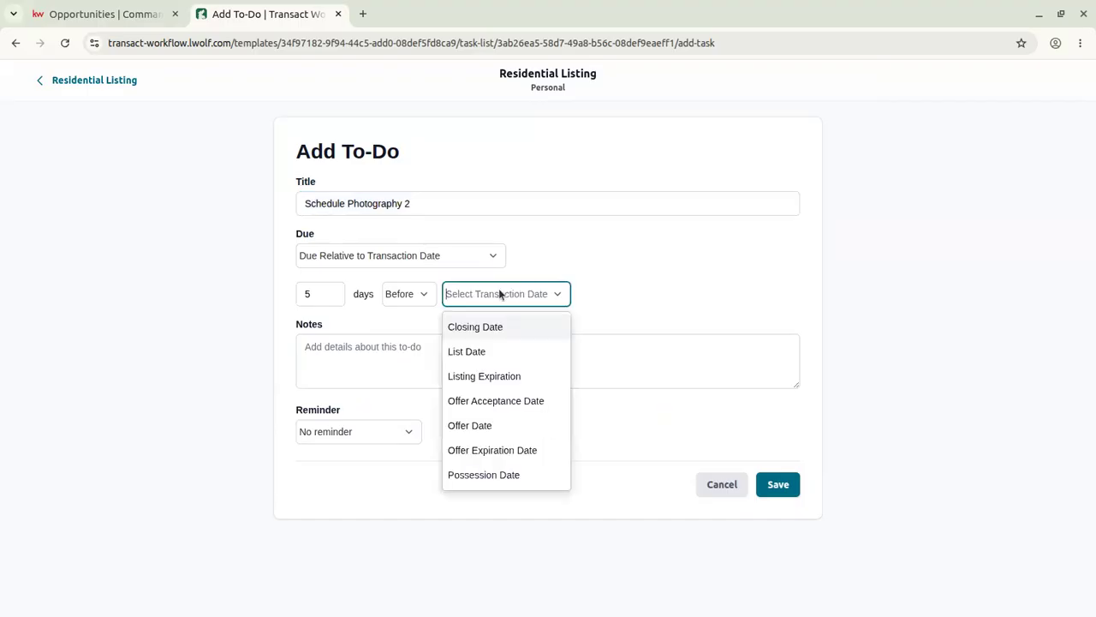
left_click(491, 352)
left_click(798, 490)
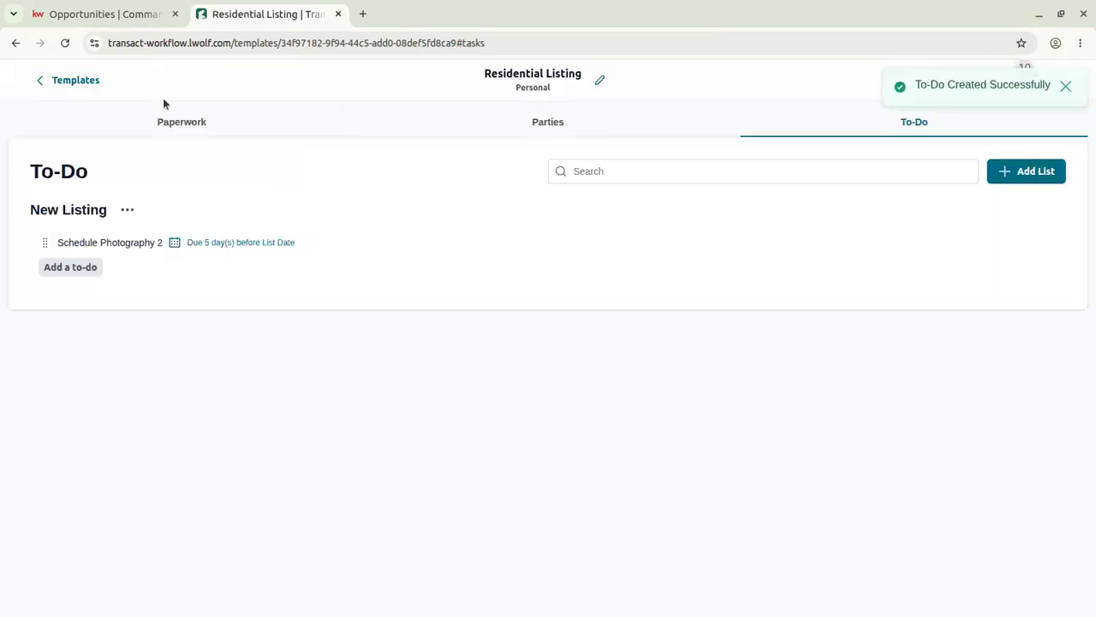
left_click(54, 89)
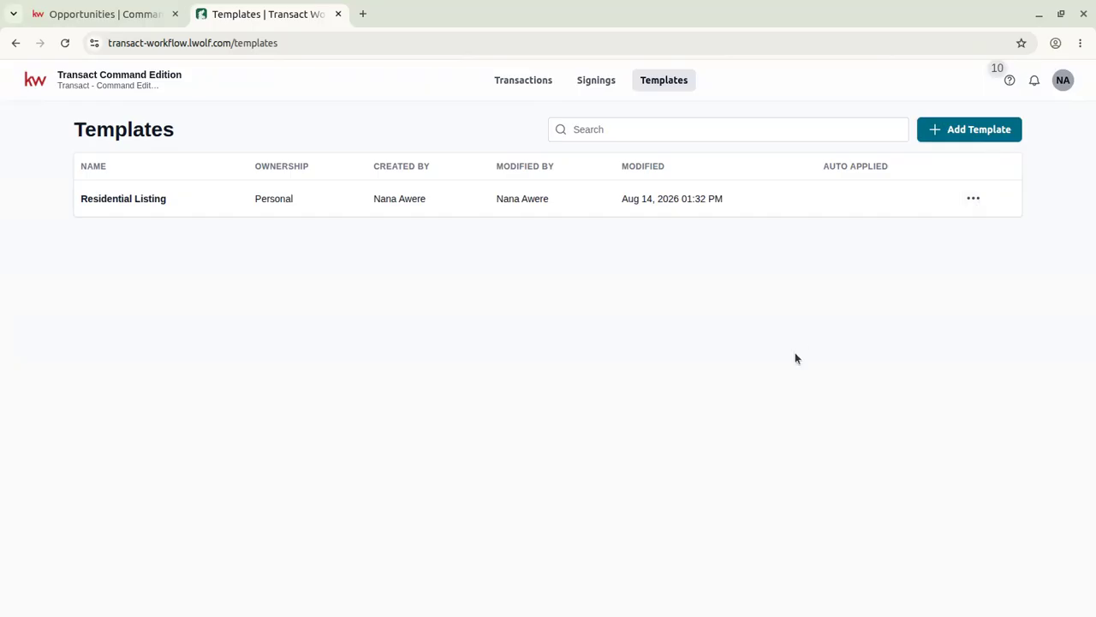
Open the 123 Main Street transaction and select Residential Listing in the Apply Template dialog.
left_click(529, 79)
left_click(112, 294)
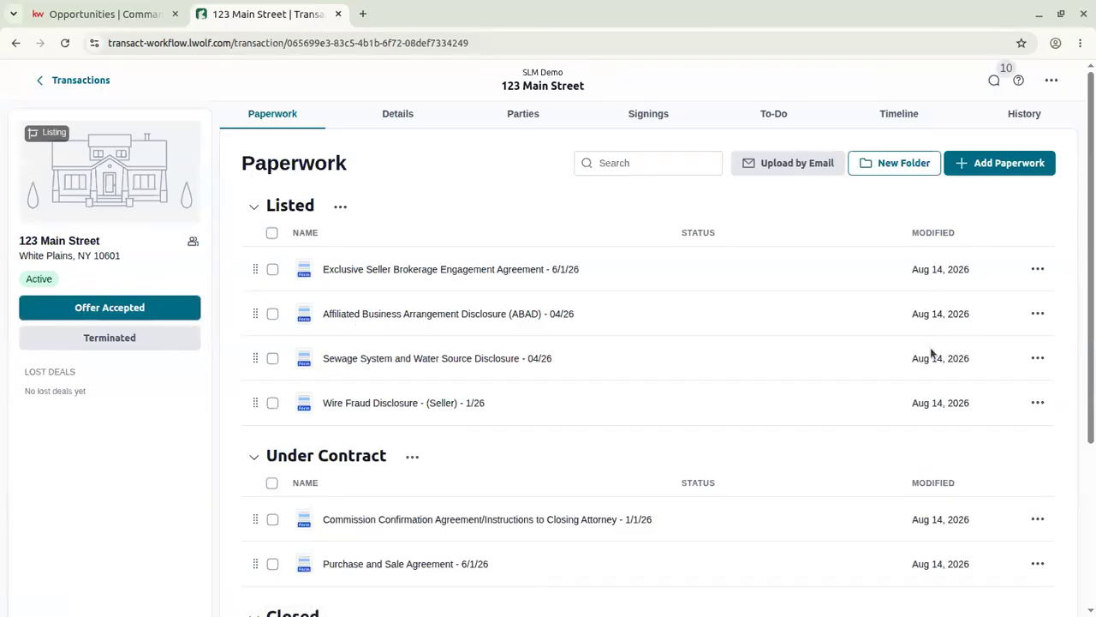
left_click(1052, 81)
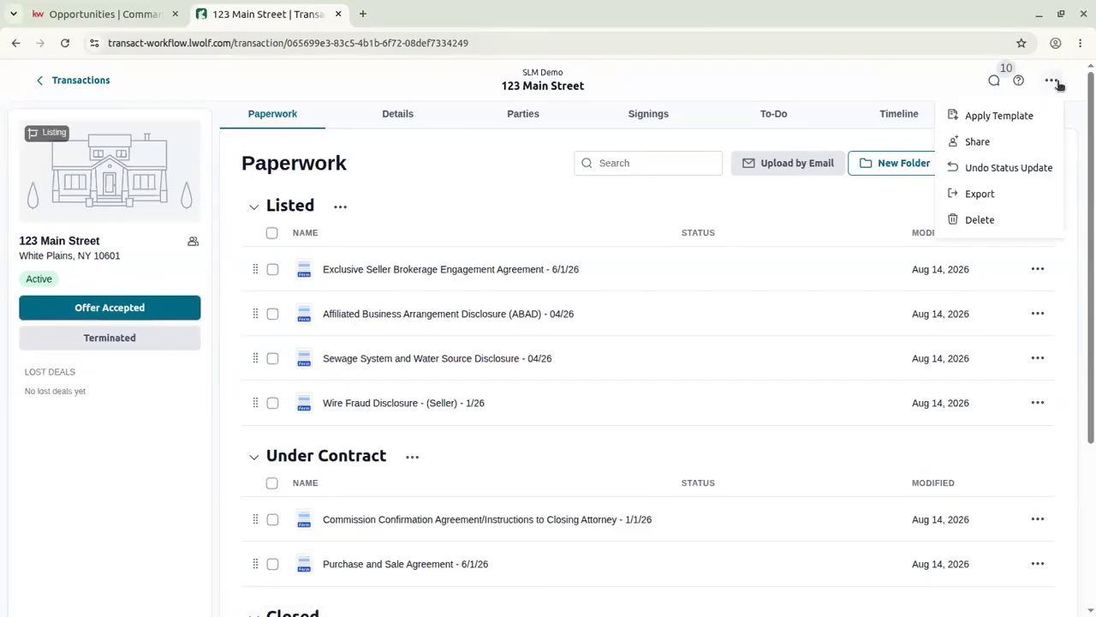
left_click(1001, 118)
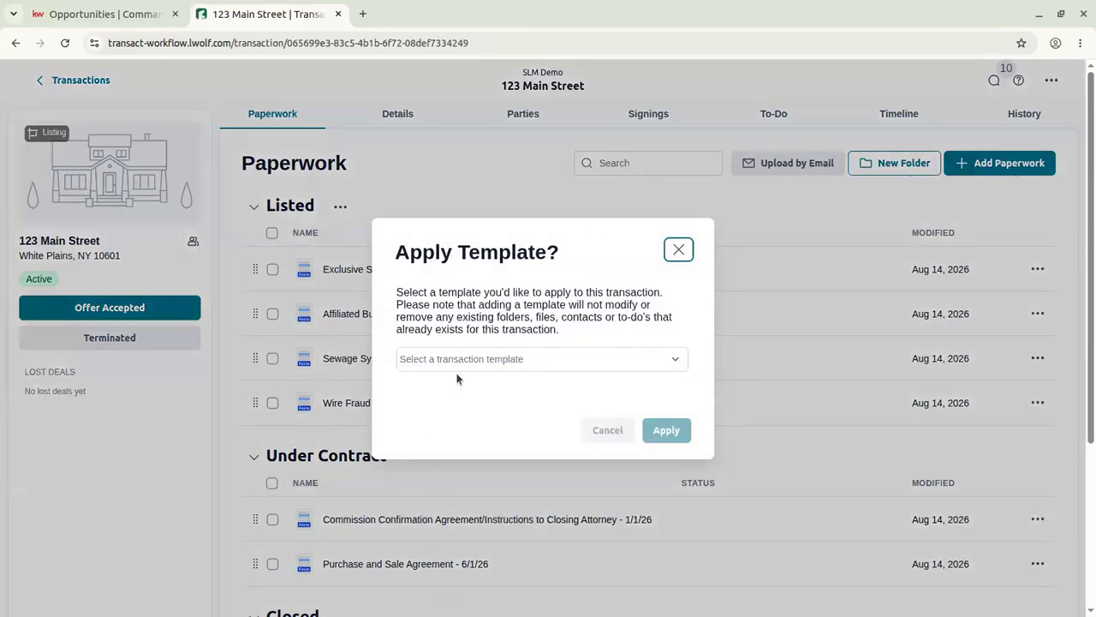
left_click(468, 365)
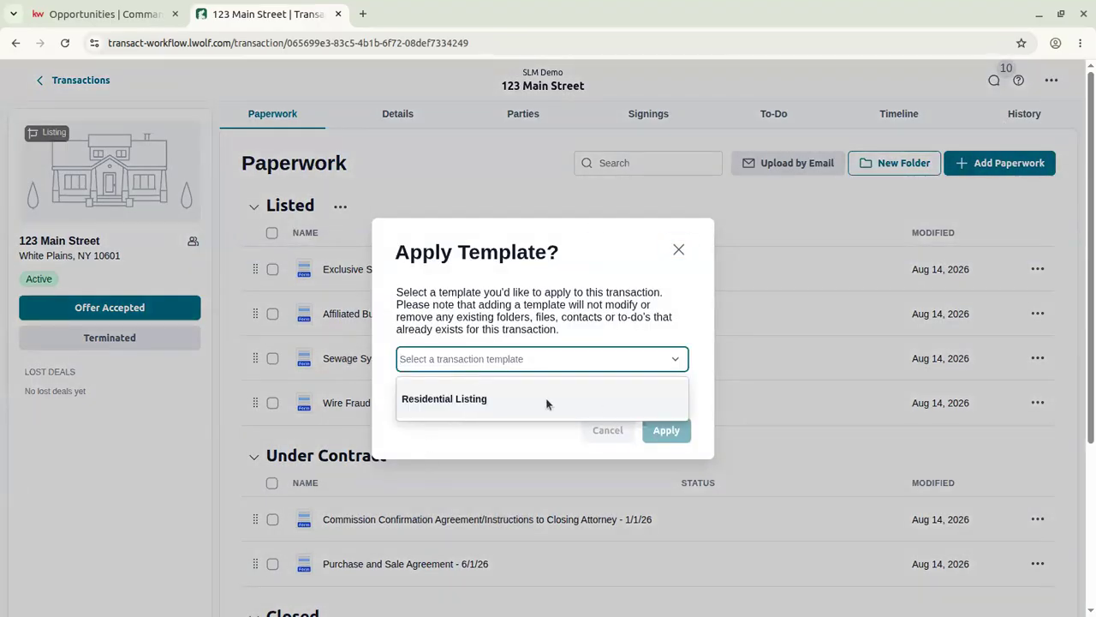
left_click(498, 398)
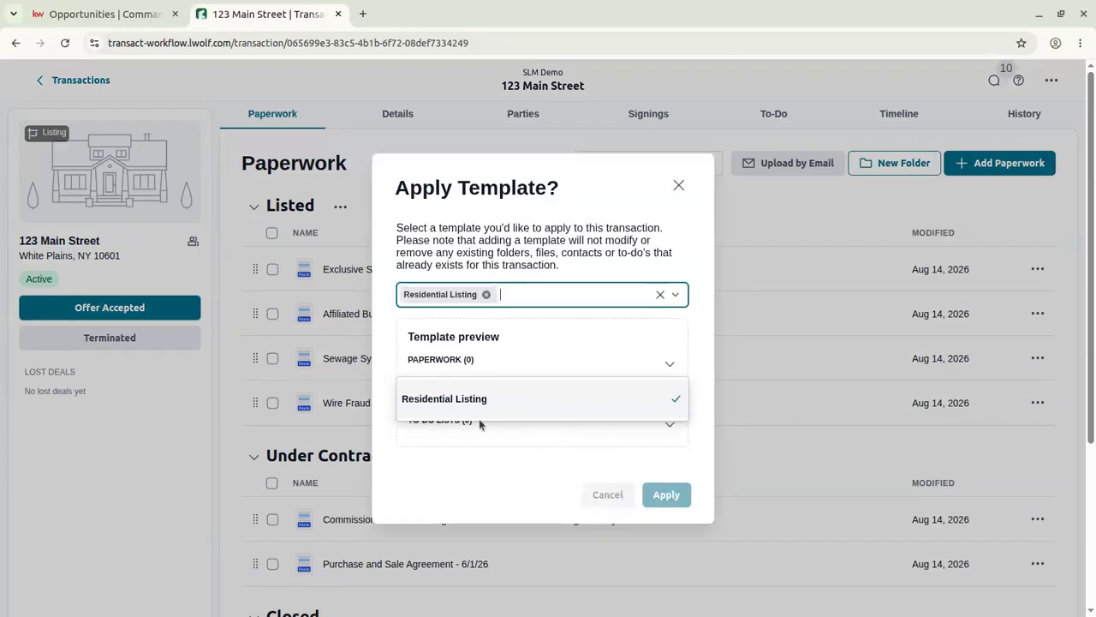
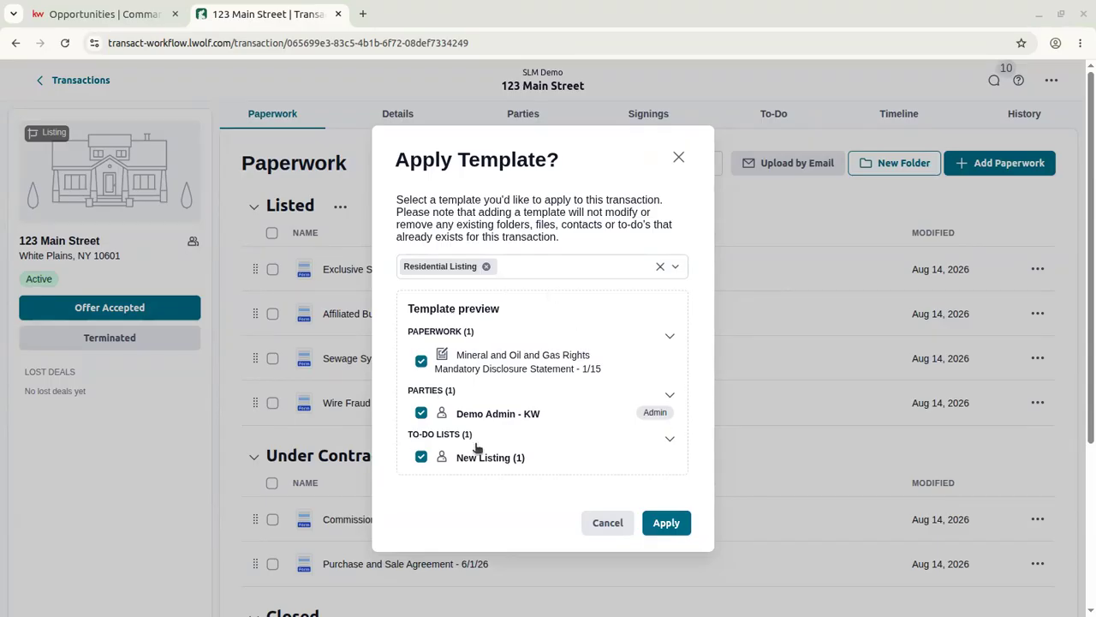
Apply Residential Listing without Demo Admin - KW, then drag Mineral and Oil into Listed.
left_click(421, 412)
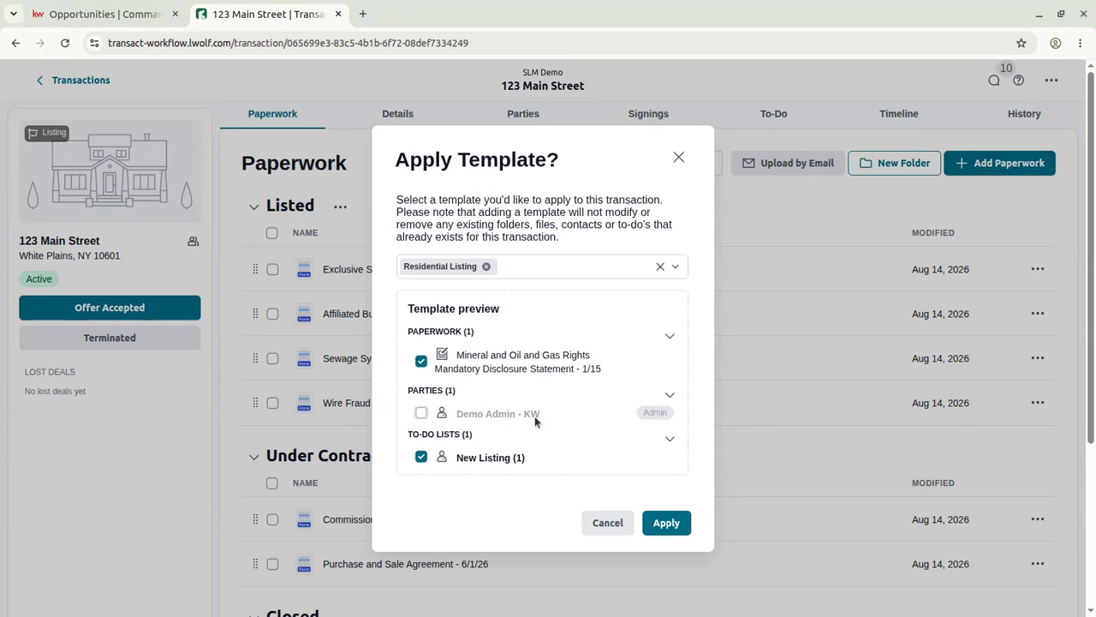
left_click(422, 414)
left_click(421, 414)
left_click(674, 530)
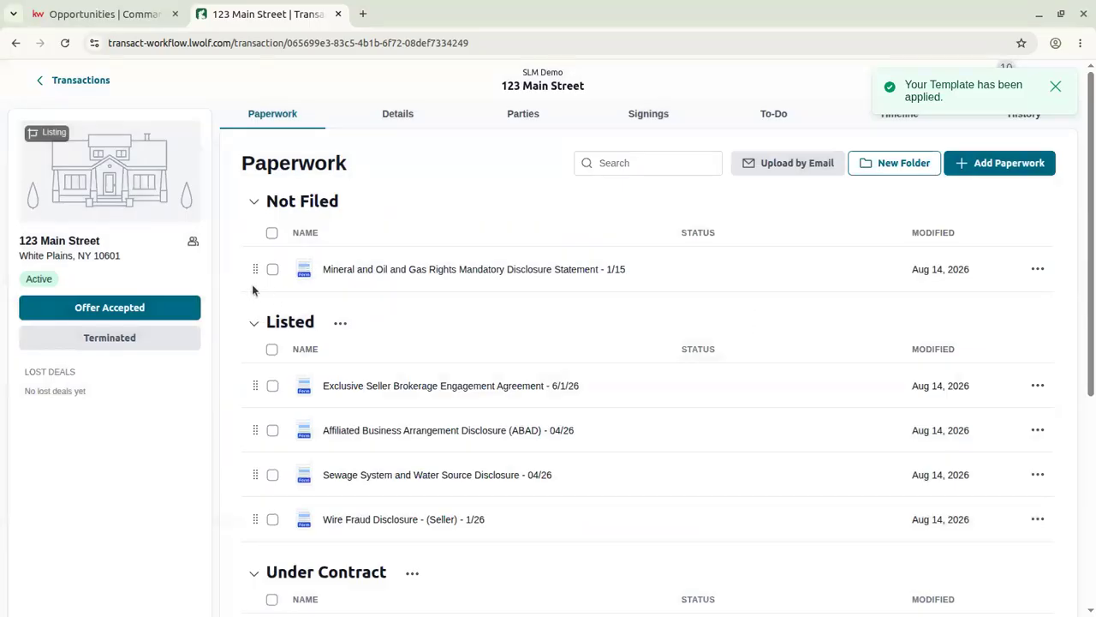
left_click_drag(255, 270, 254, 310)
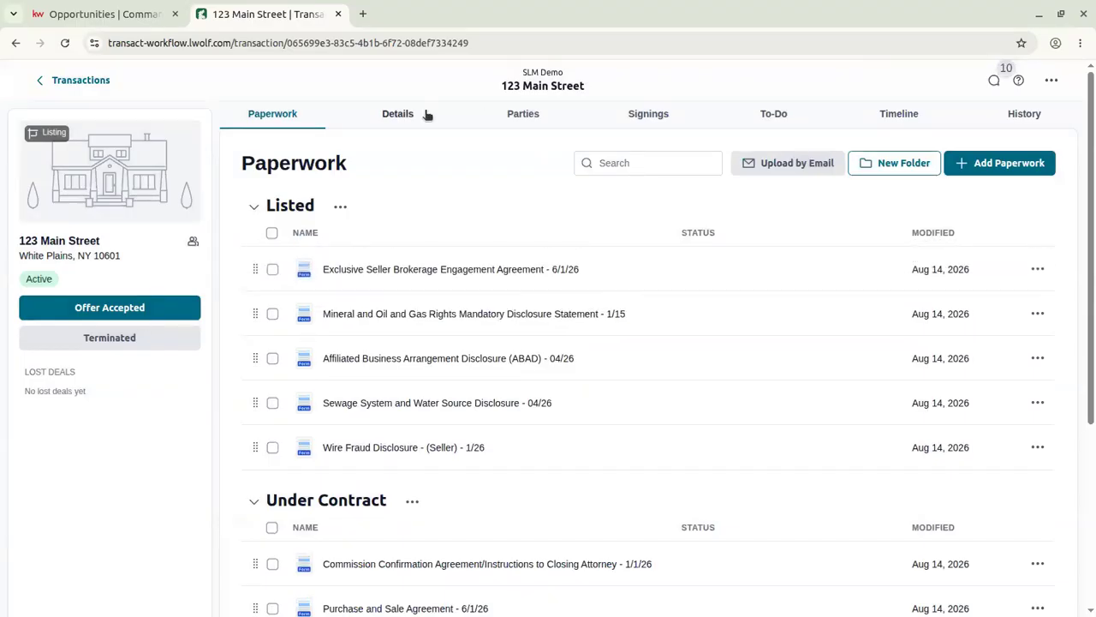
Look over the Parties and To-Do tabs, go back to Paperwork, and show the '...' actions menu.
left_click(497, 115)
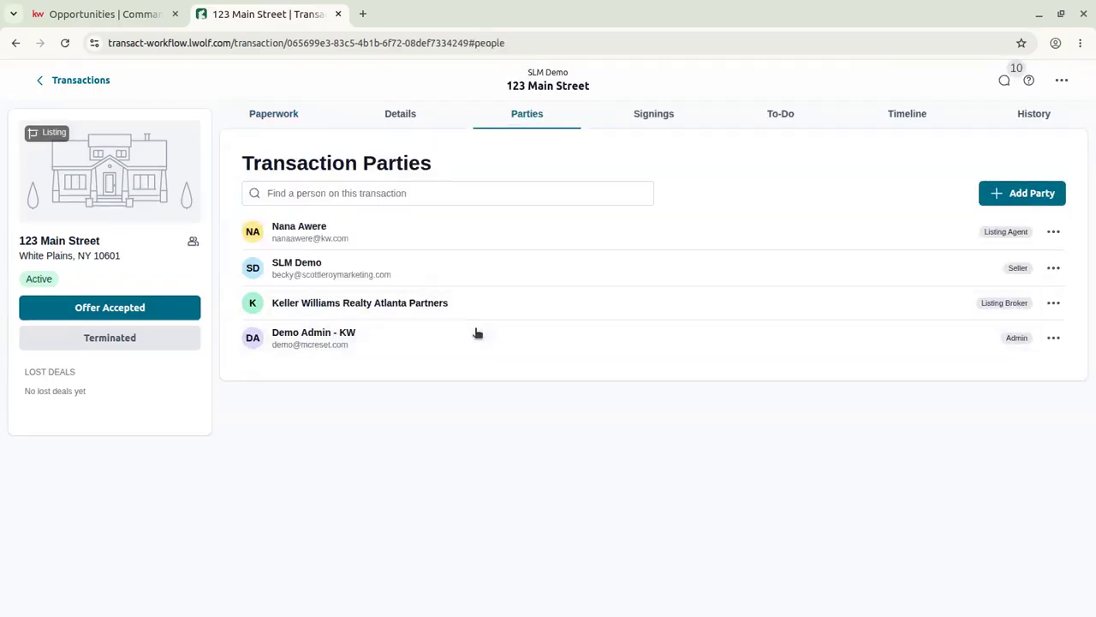
left_click(786, 110)
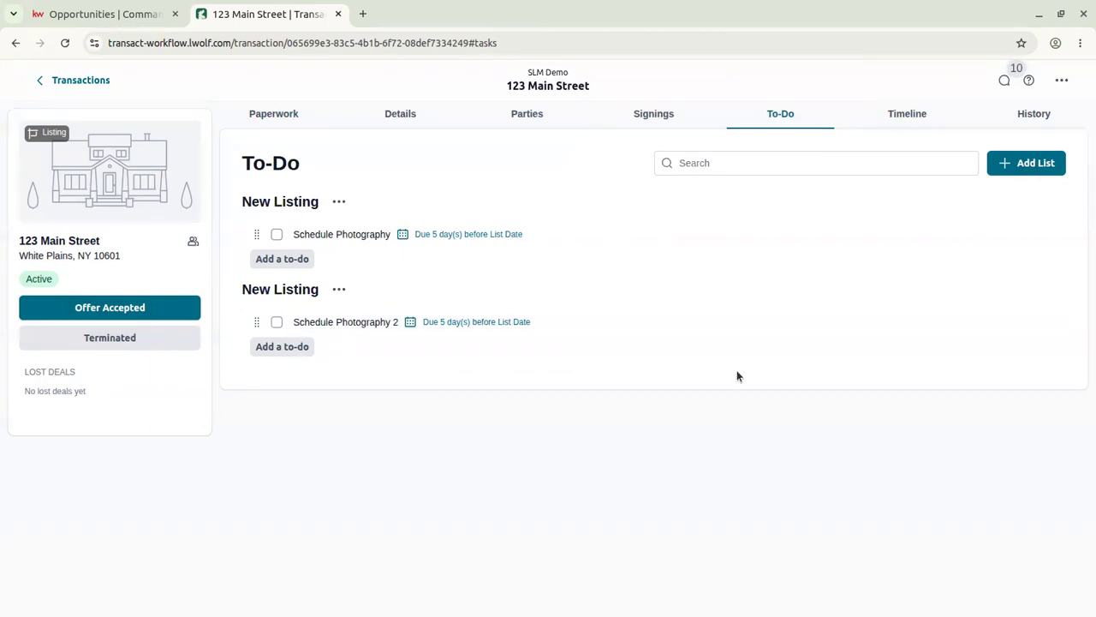
left_click(267, 120)
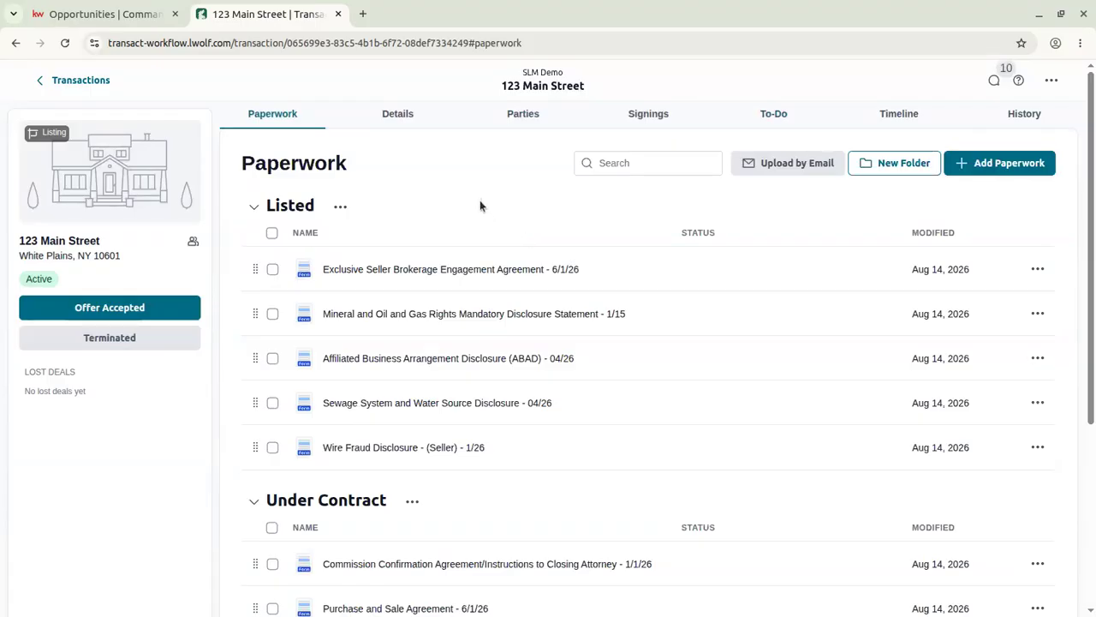
left_click(1058, 88)
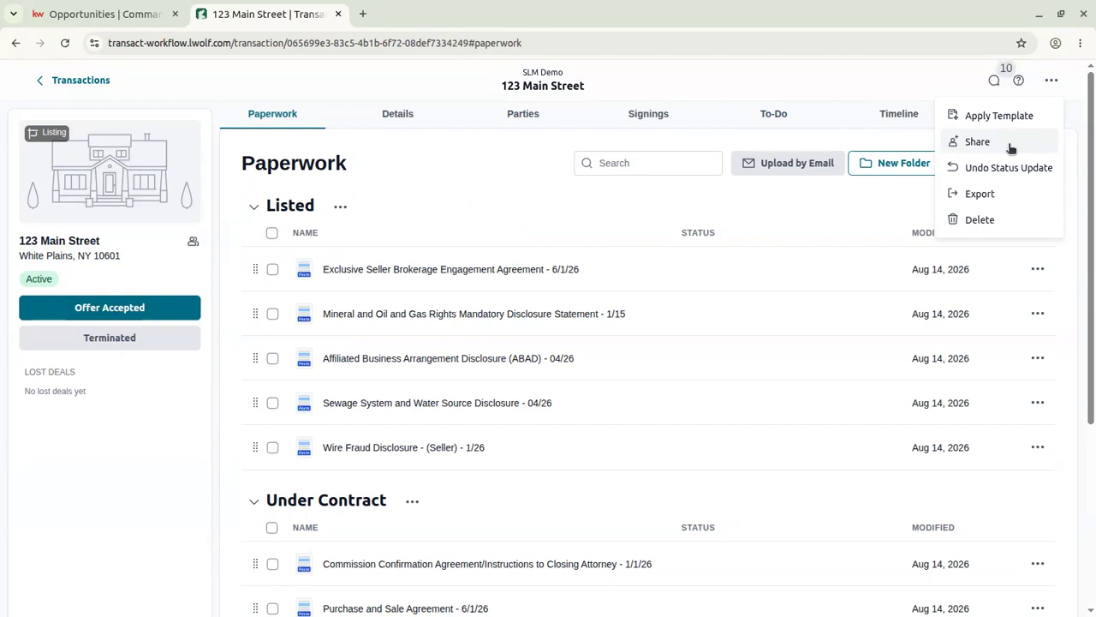
Start a new share group named 'Demo', leaving automatic sharing off.
left_click(1011, 145)
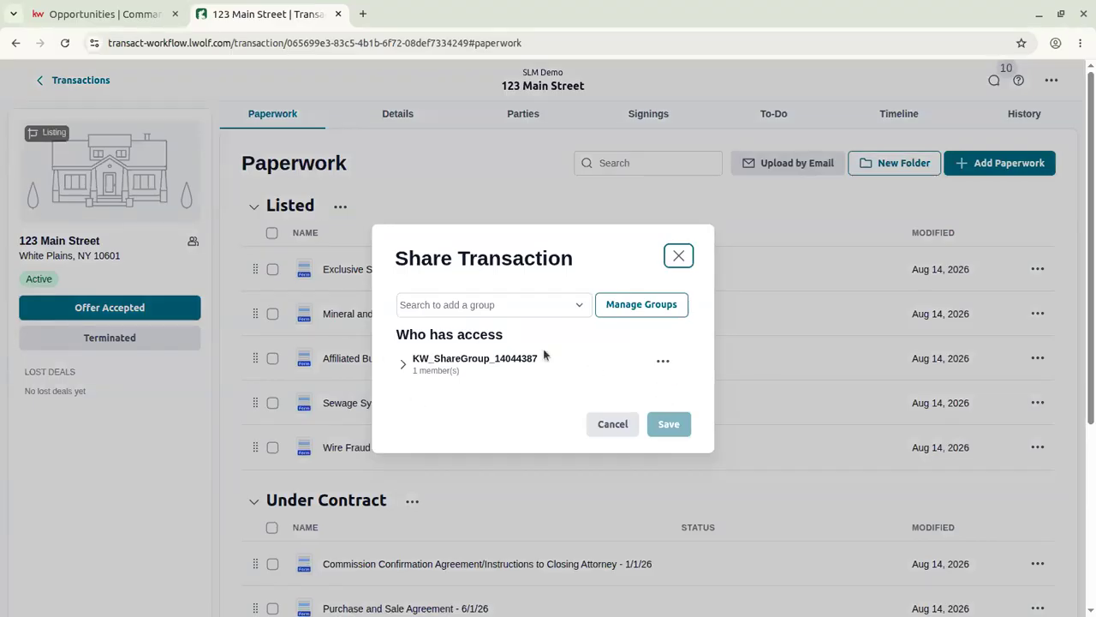
left_click(623, 310)
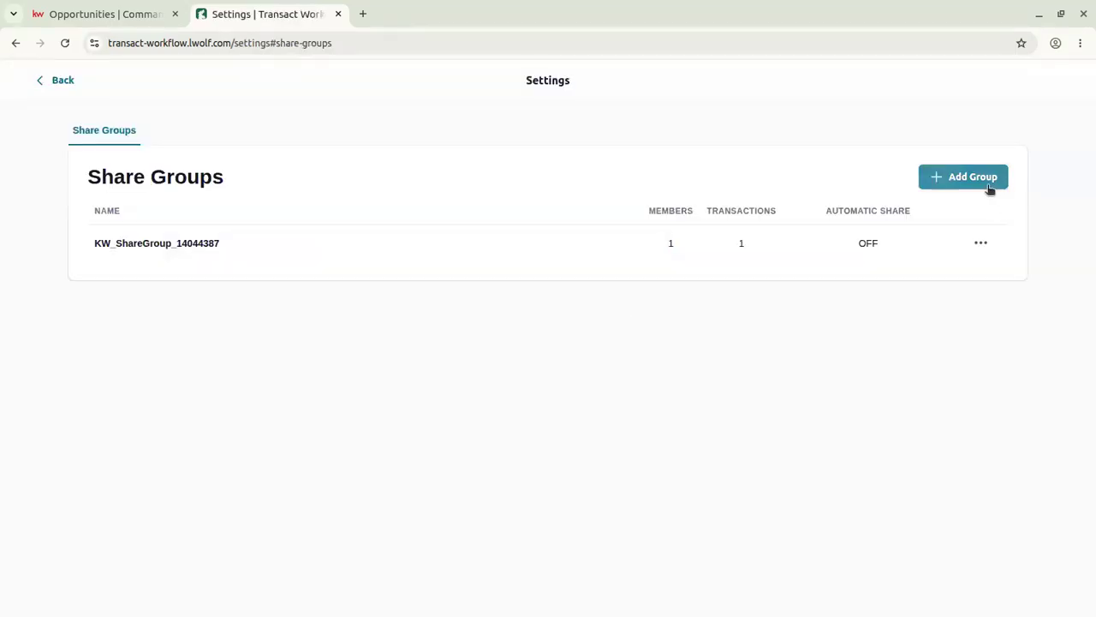
left_click(988, 187)
left_click(195, 162)
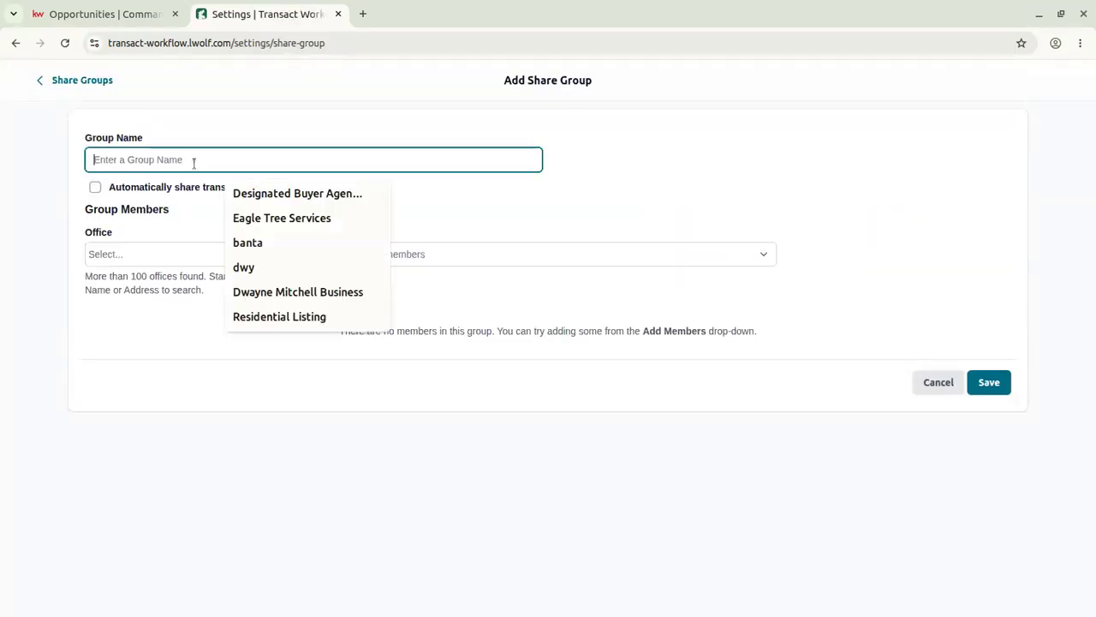
left_click(314, 132)
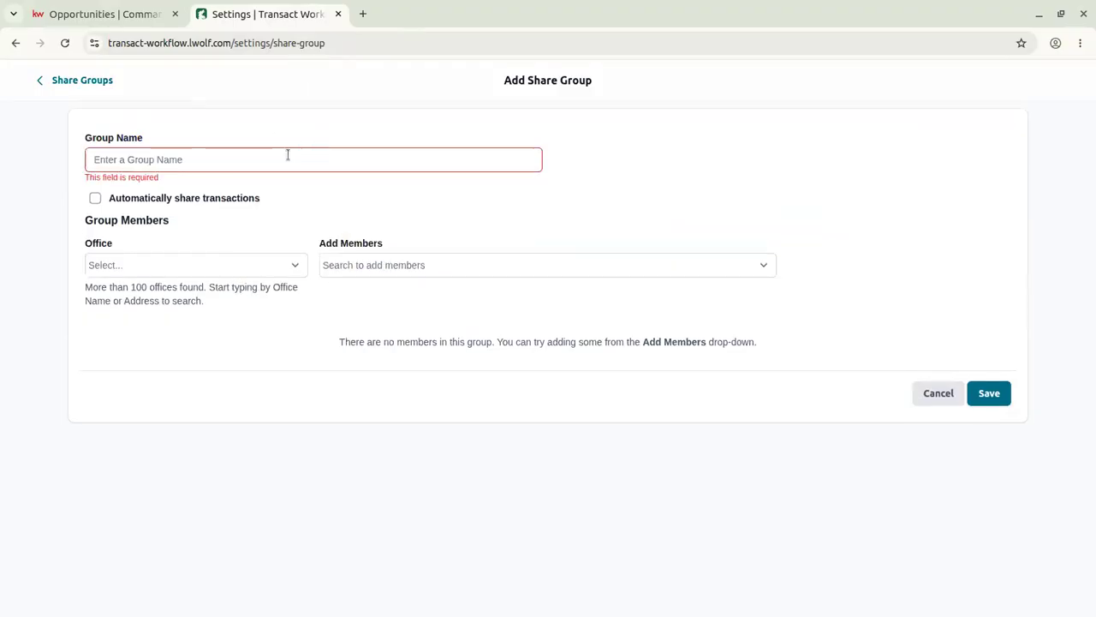
left_click(288, 155)
type("Demo")
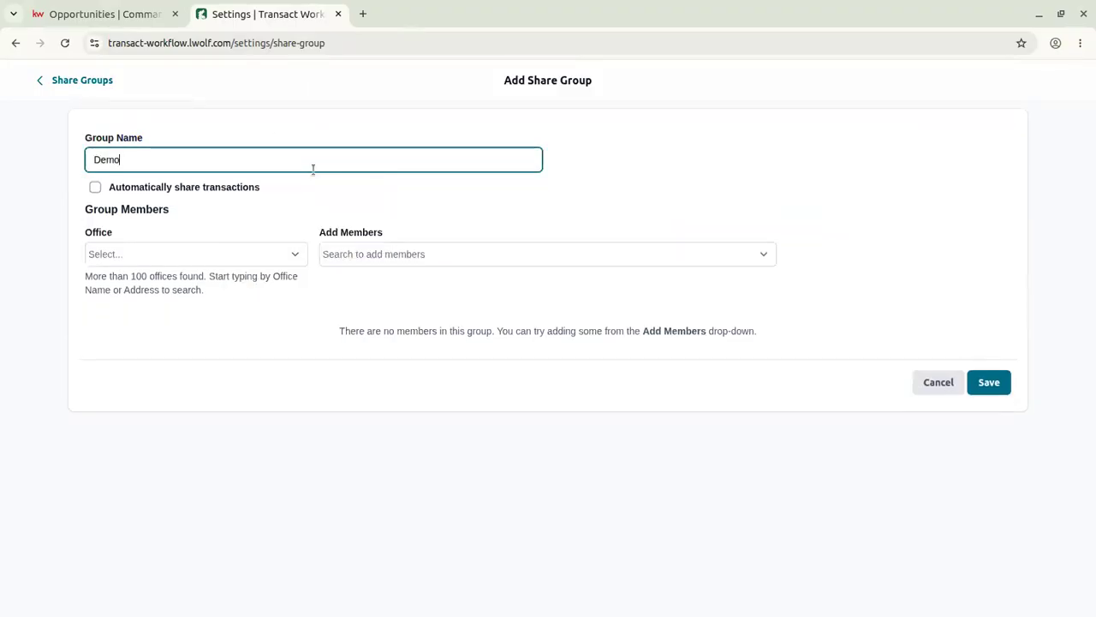
left_click(183, 189)
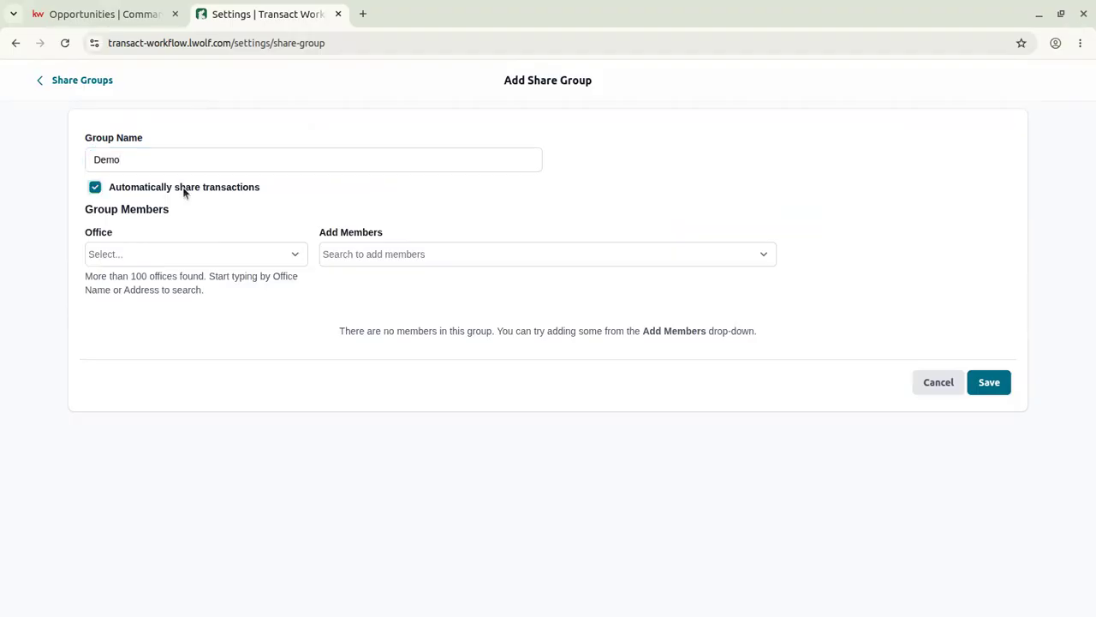
left_click(175, 188)
Assign the Keller Williams Realty Lynchburg office, save the group without members, and go back.
left_click(160, 254)
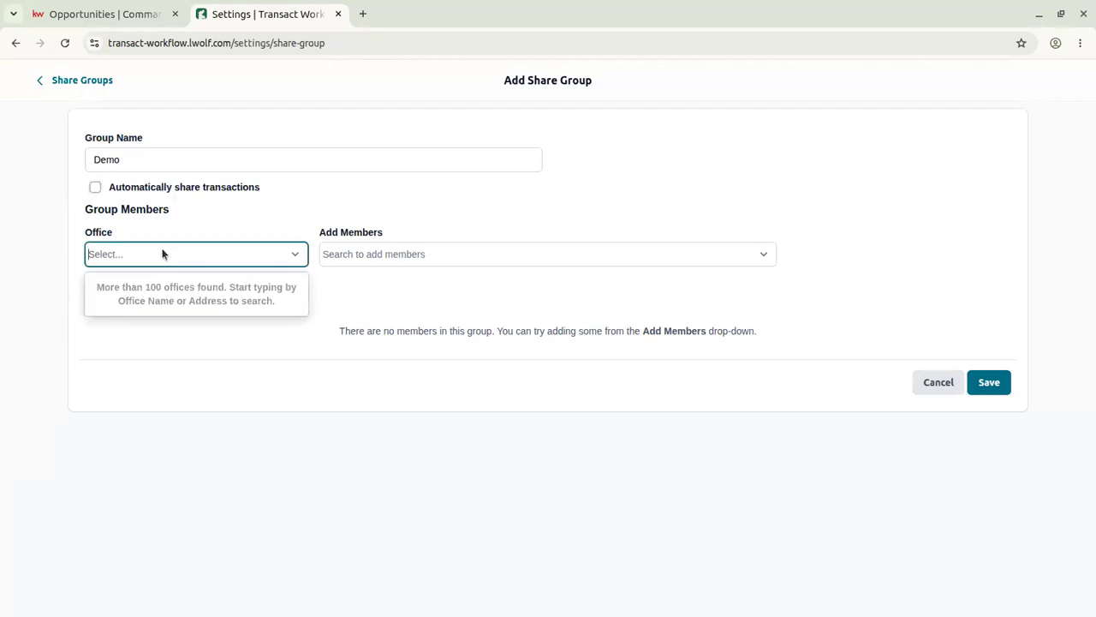
type("lynchburg")
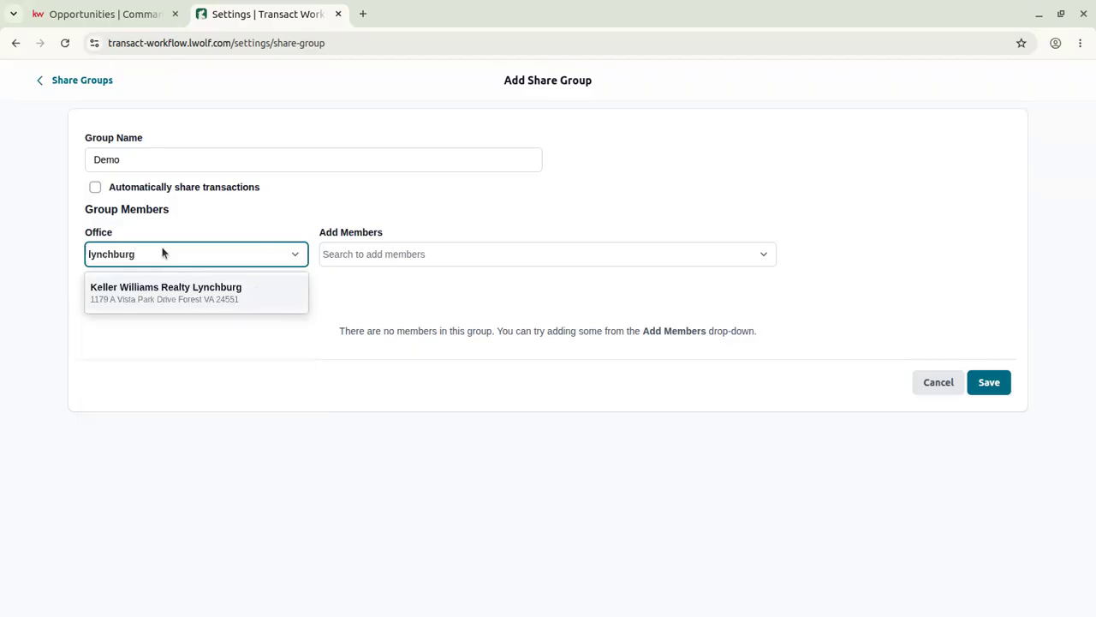
left_click(230, 293)
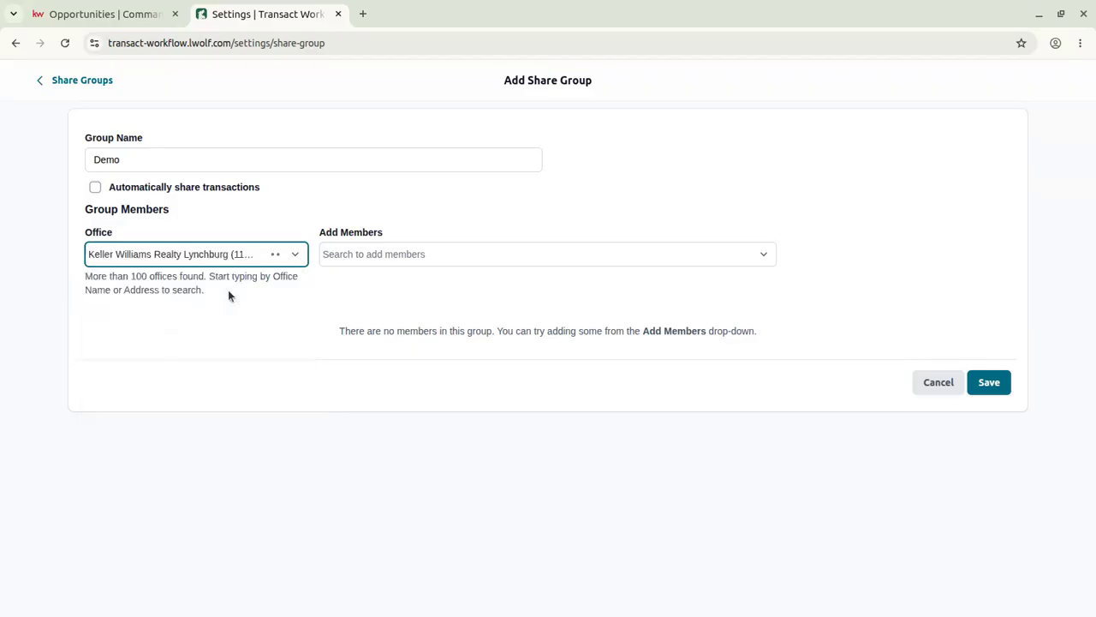
left_click(418, 250)
left_click(549, 189)
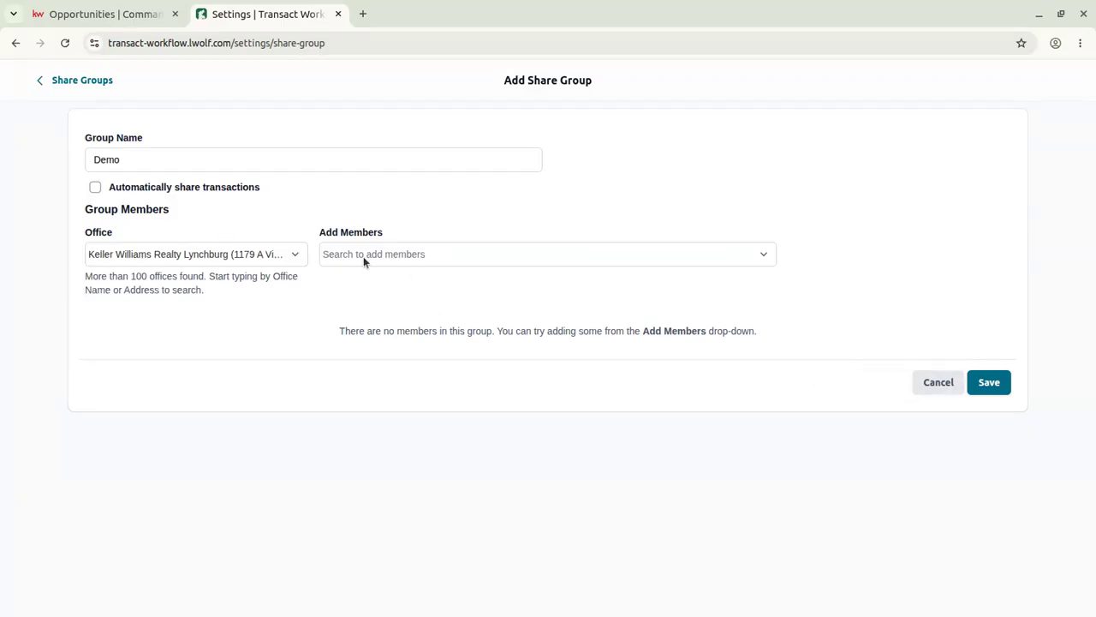
left_click(989, 381)
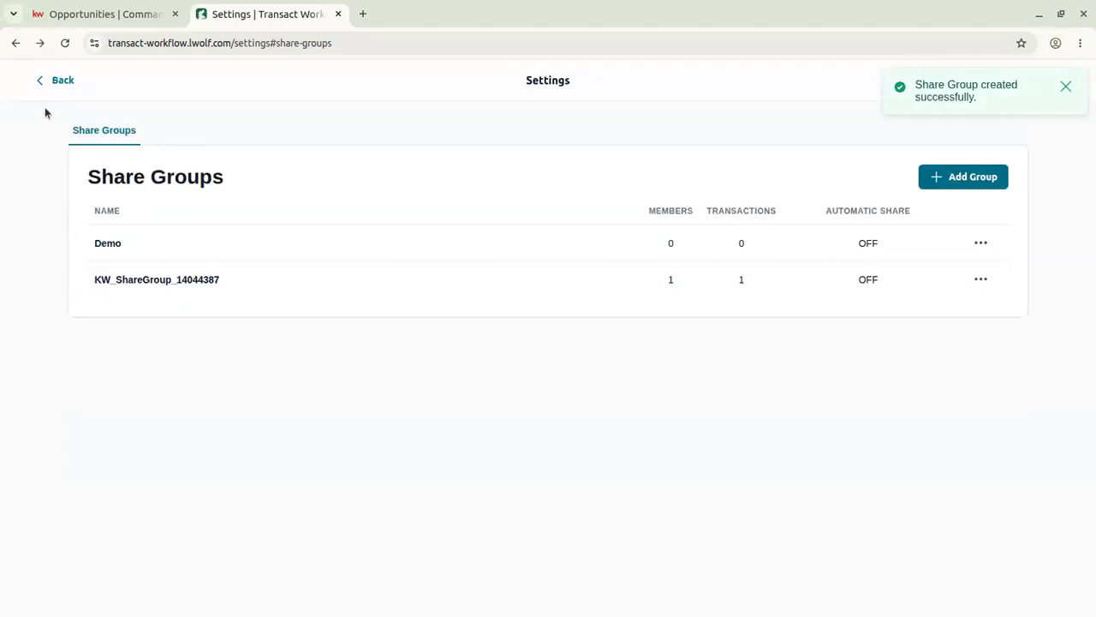
left_click(54, 83)
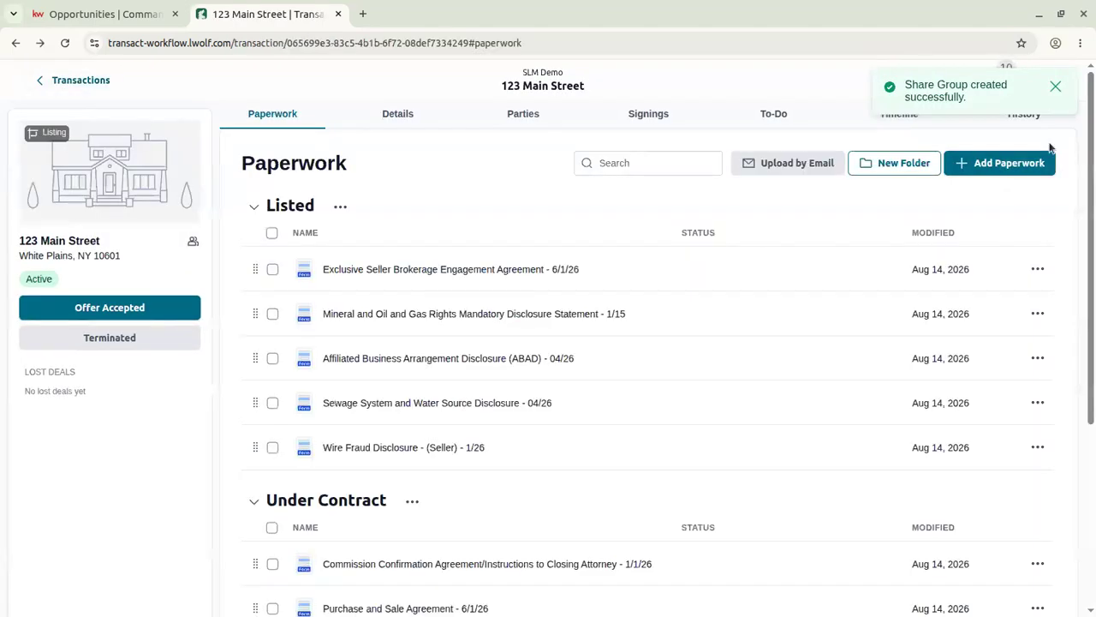
left_click(1055, 82)
left_click(972, 140)
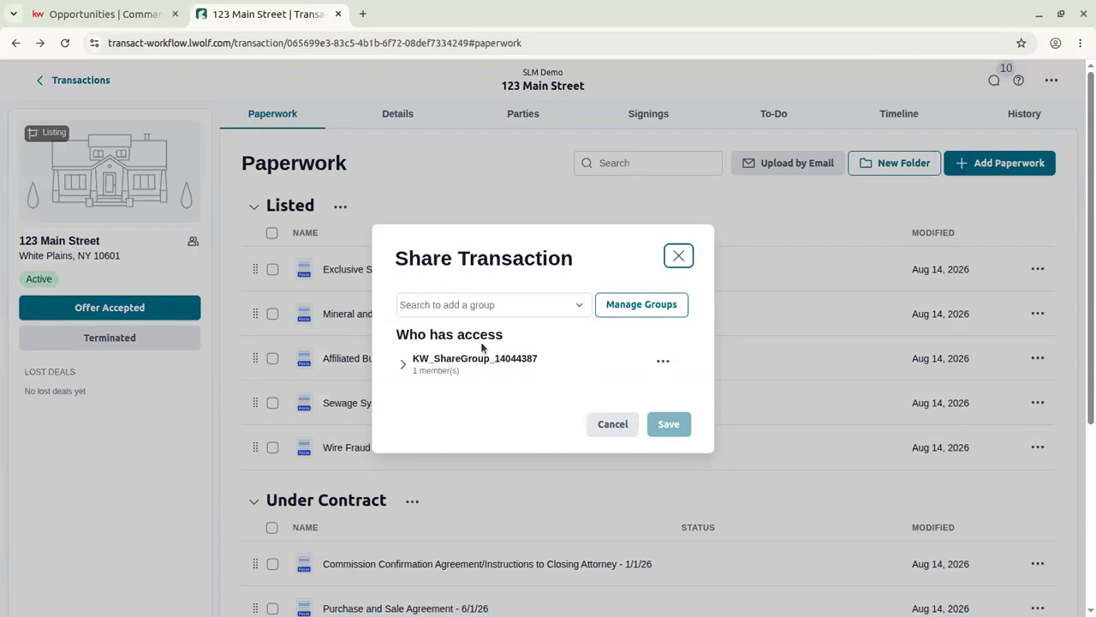
left_click(403, 363)
left_click(403, 351)
left_click(505, 366)
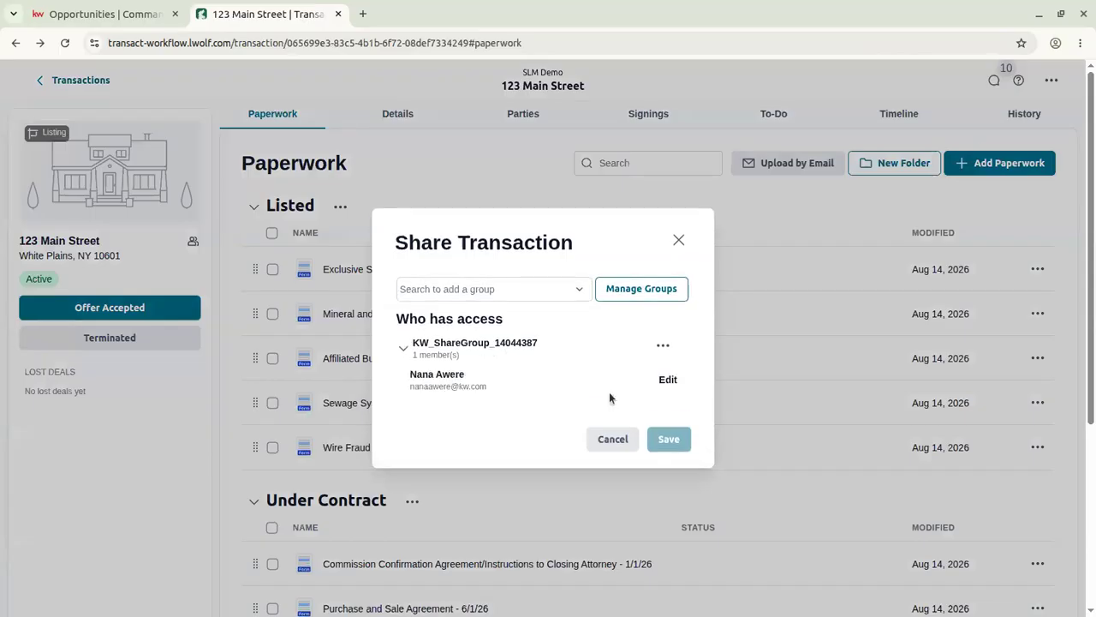
left_click(664, 344)
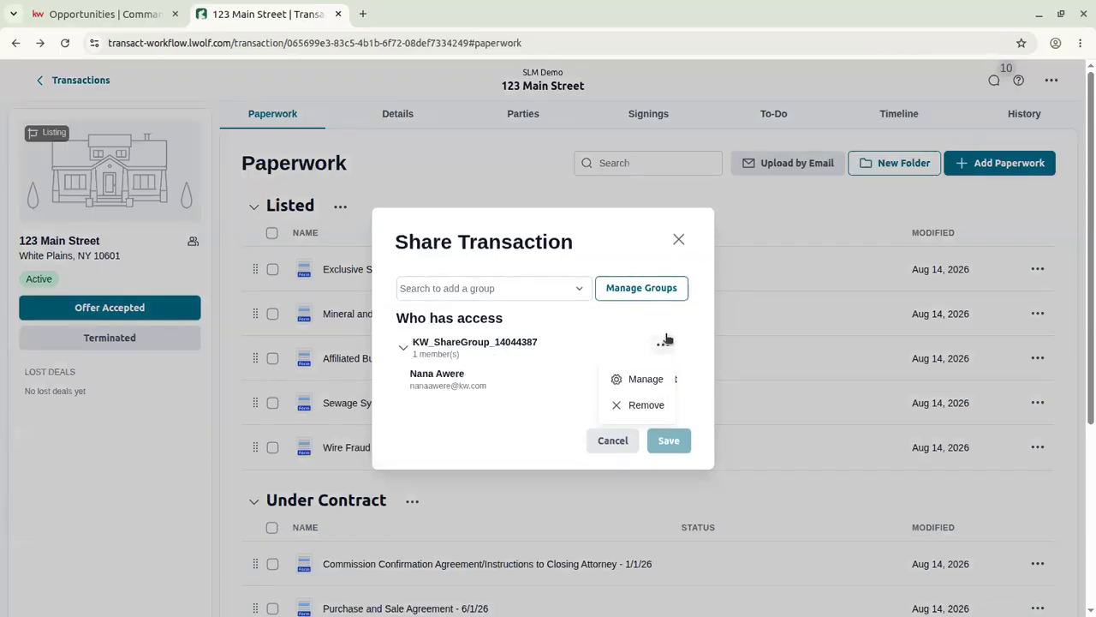
left_click(683, 238)
left_click(682, 238)
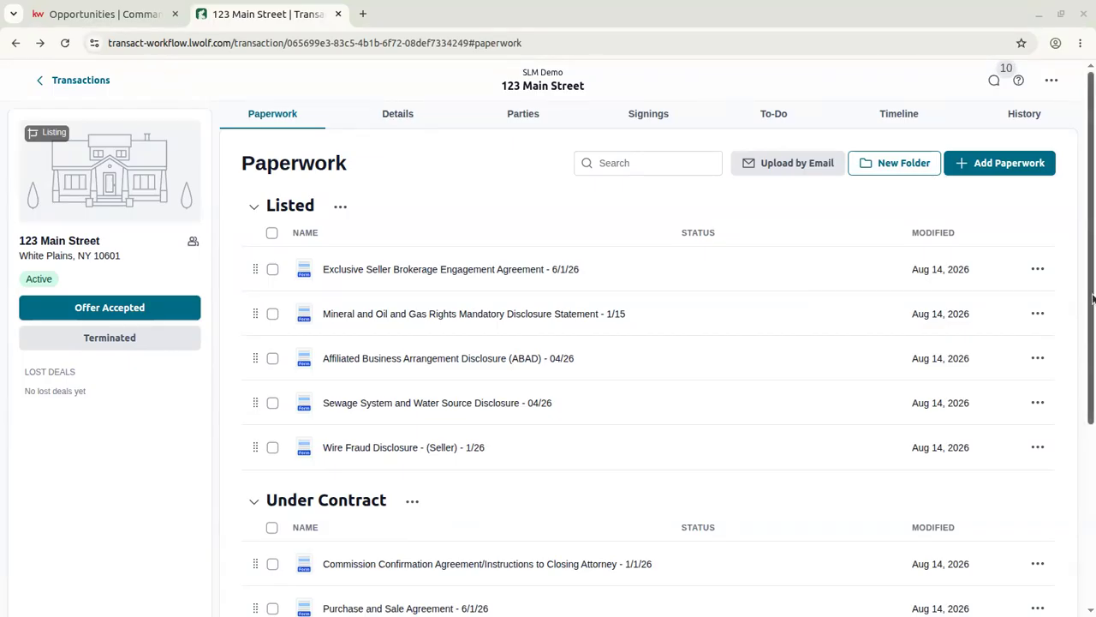
left_click(1052, 79)
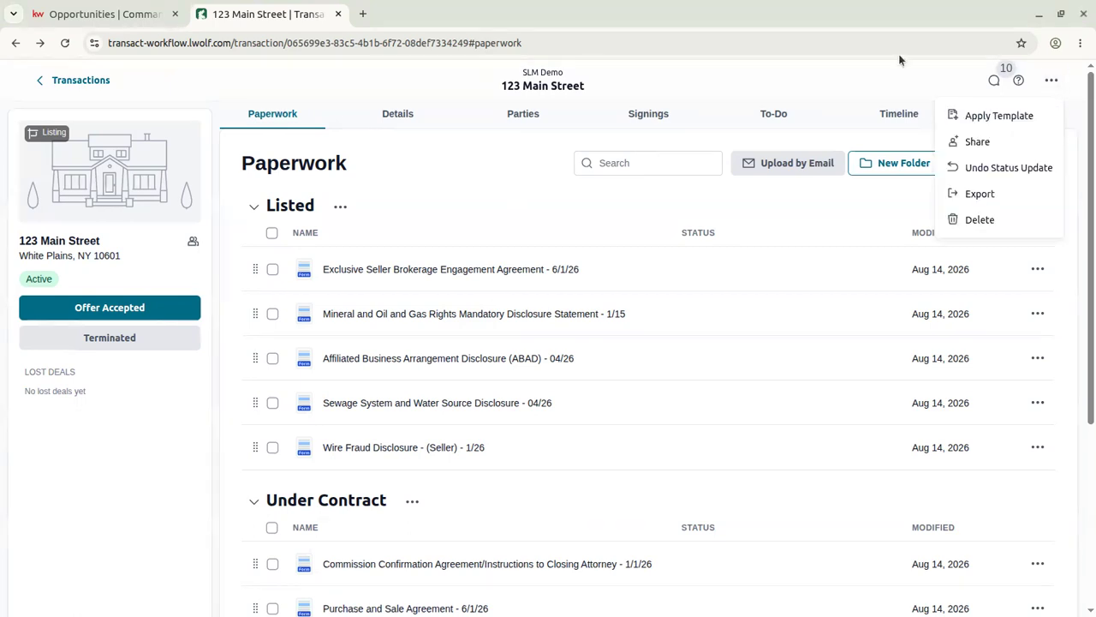
left_click(869, 75)
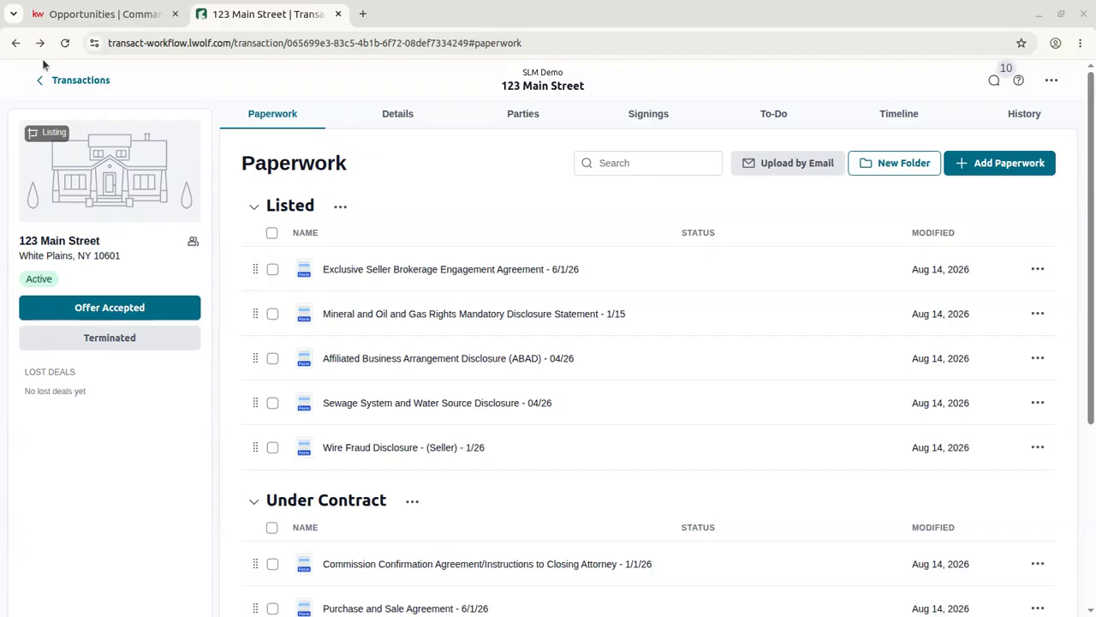
left_click(107, 14)
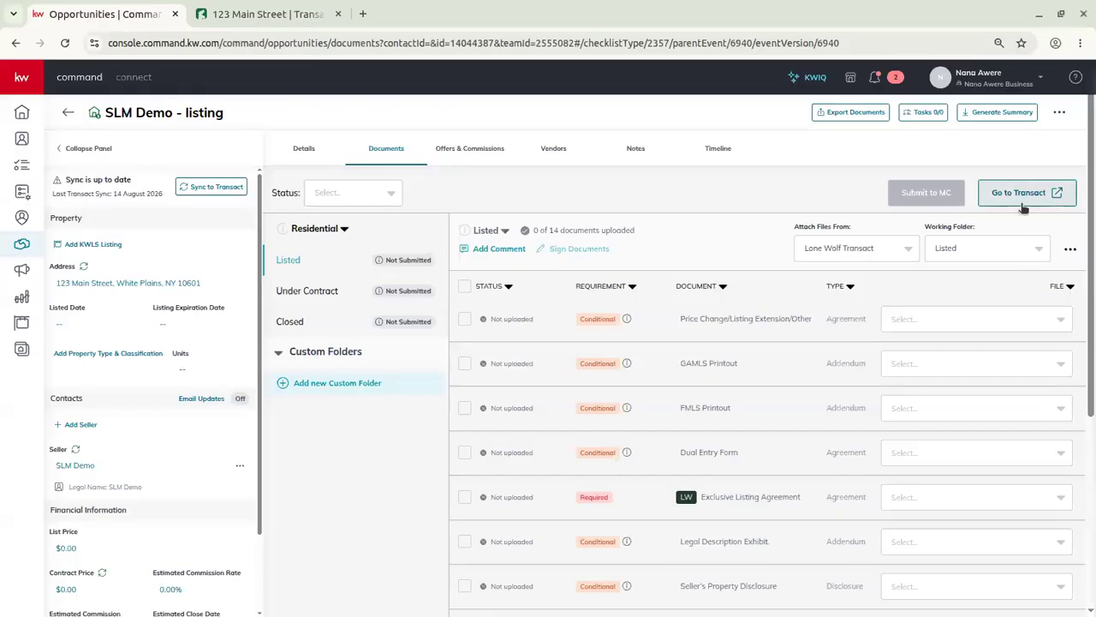
left_click(296, 15)
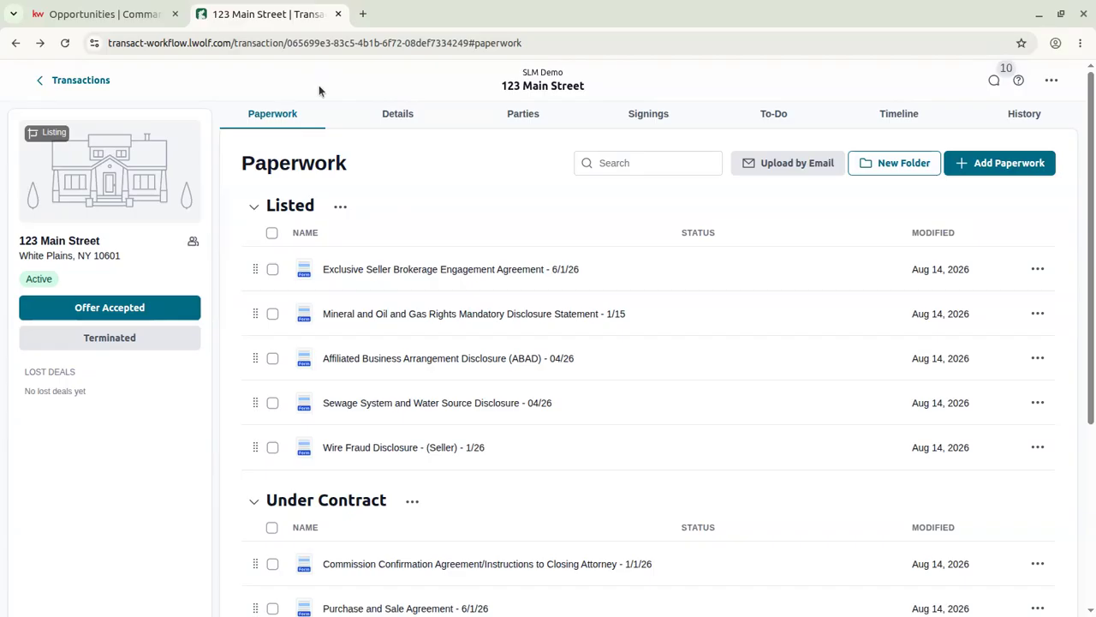
Clear the brokerage agreement and Mineral and Oil selections and close the satisfaction survey.
left_click(272, 271)
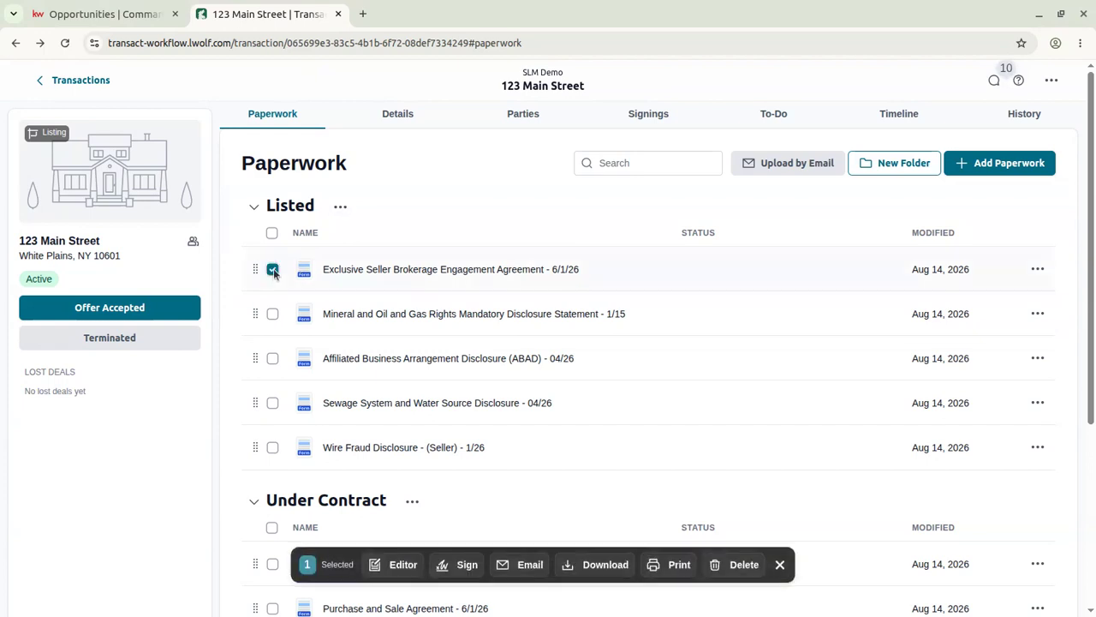
left_click(272, 315)
scroll(490, 313, "down", 3)
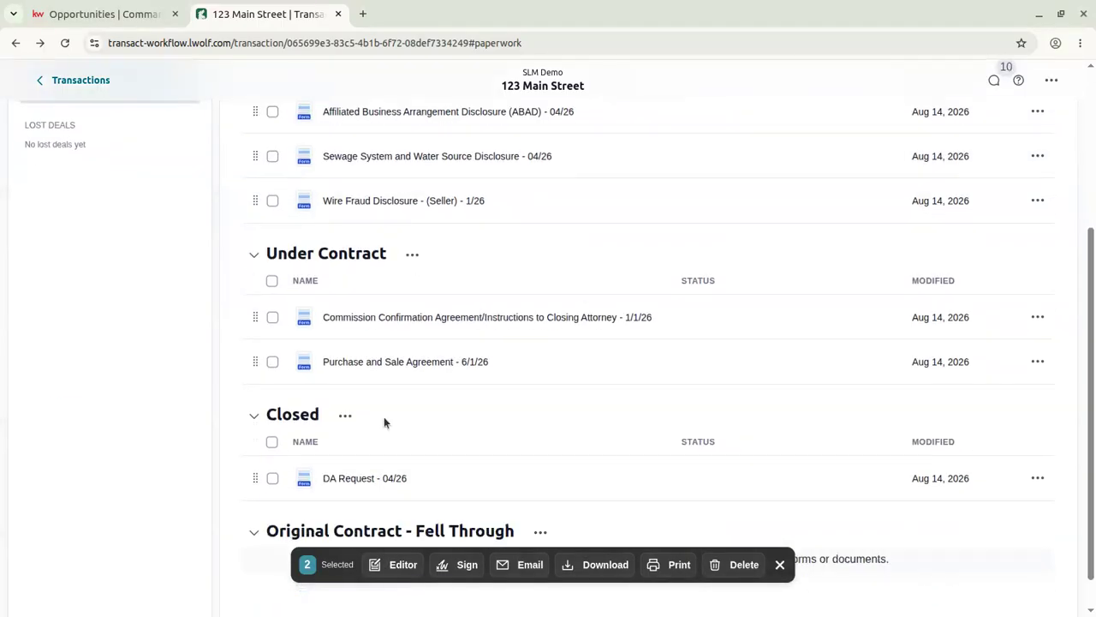
scroll(385, 418, "up", 3)
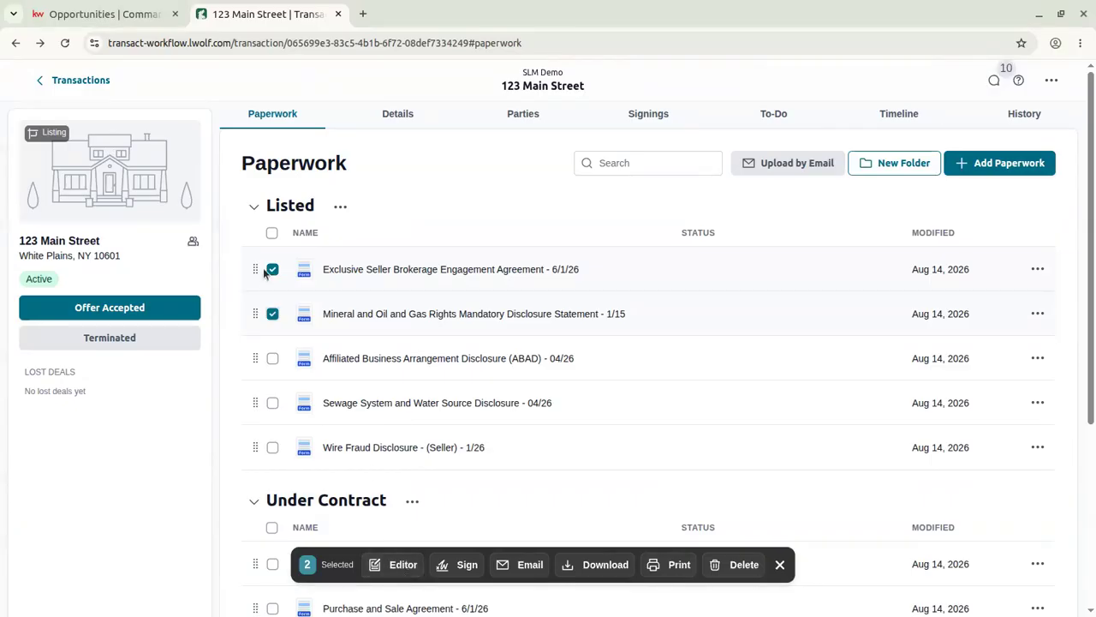
left_click(272, 314)
left_click(780, 564)
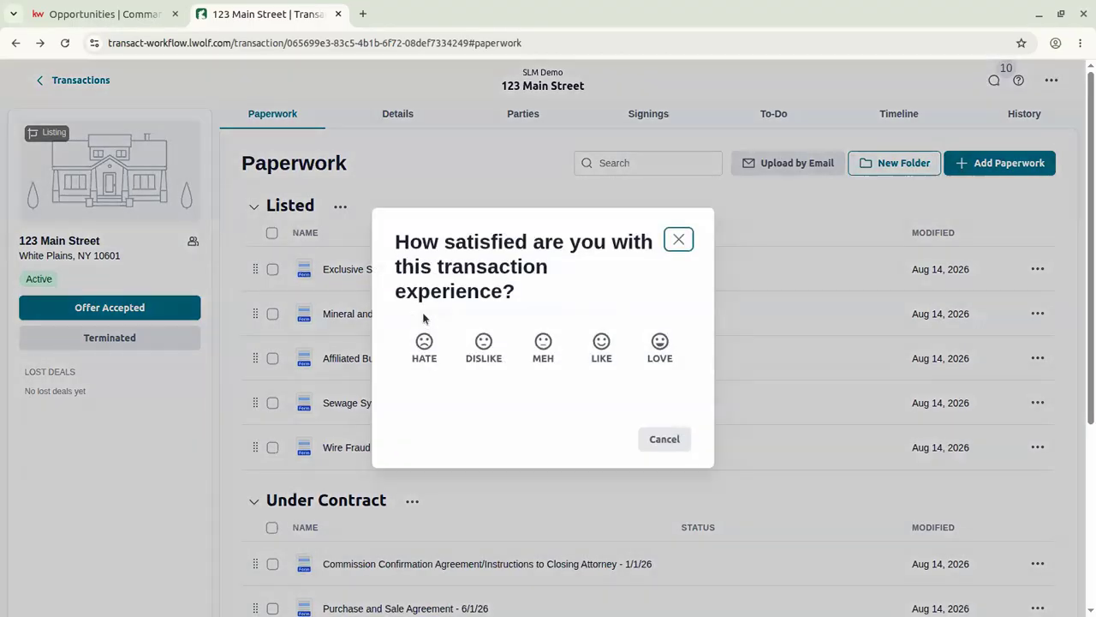
left_click(679, 235)
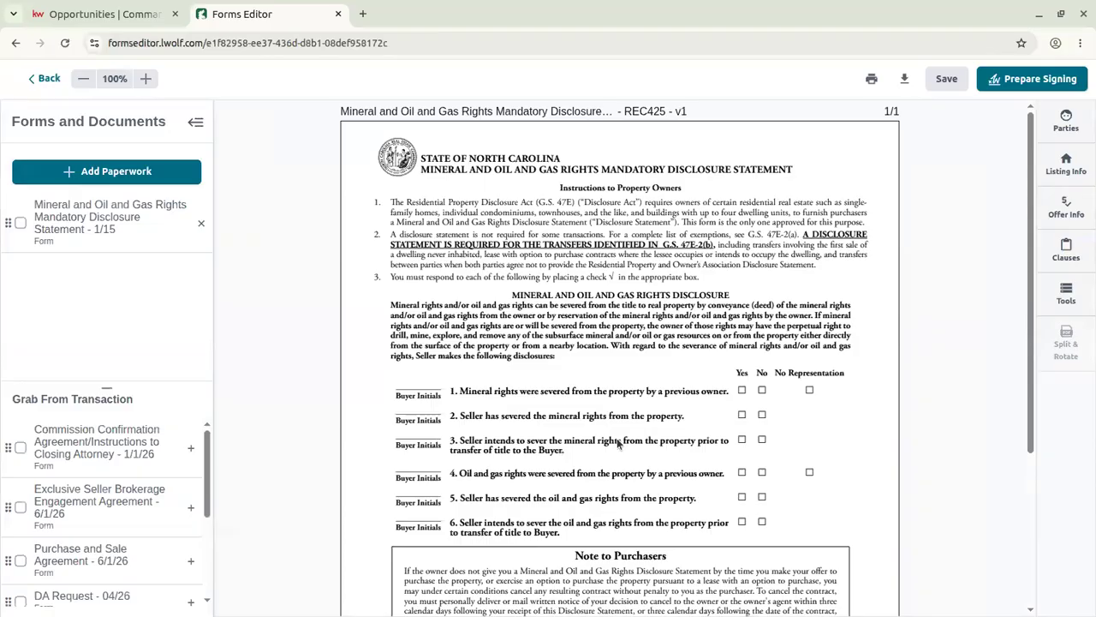
Check the disclosure's property address in the property information popup, keeping the filled address.
scroll(643, 369, "down", 3)
scroll(666, 315, "up", 3)
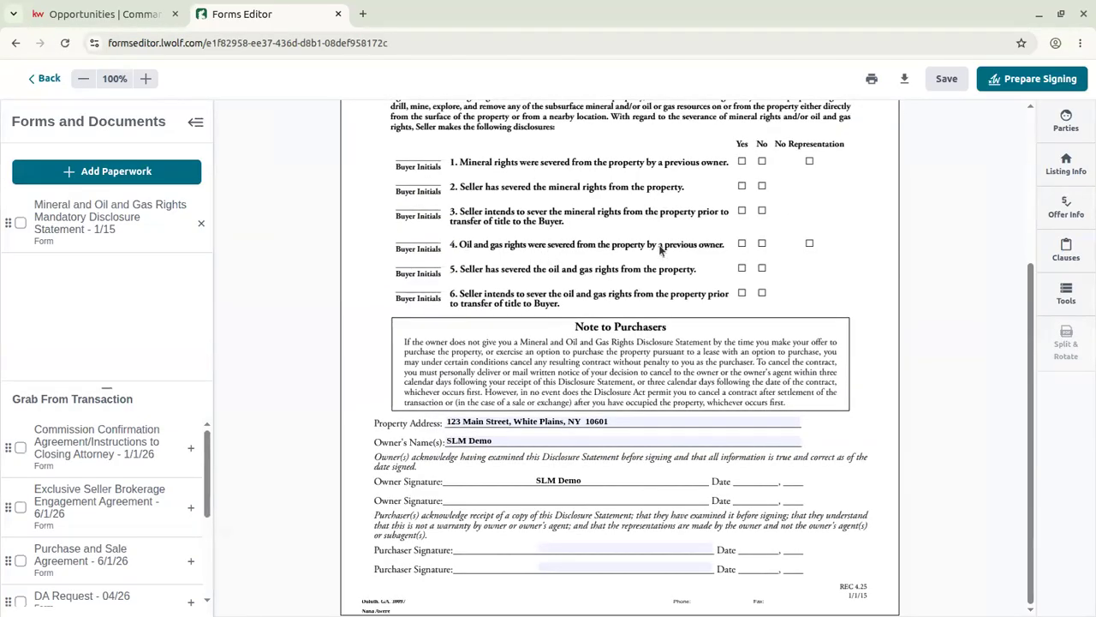
left_click(578, 422)
left_click(847, 430)
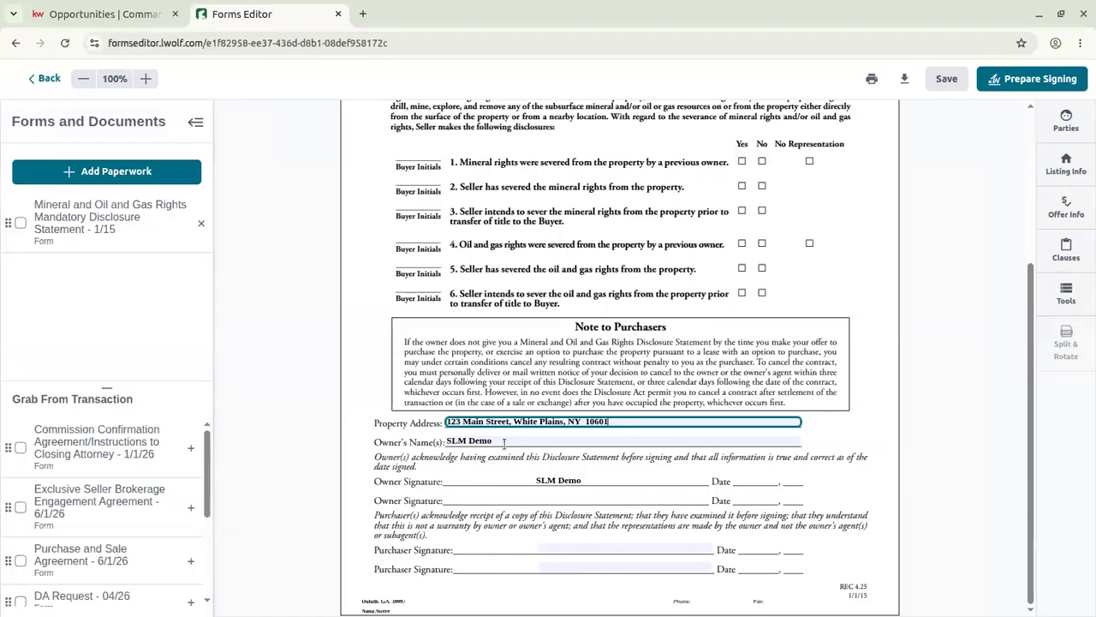
left_click(419, 447)
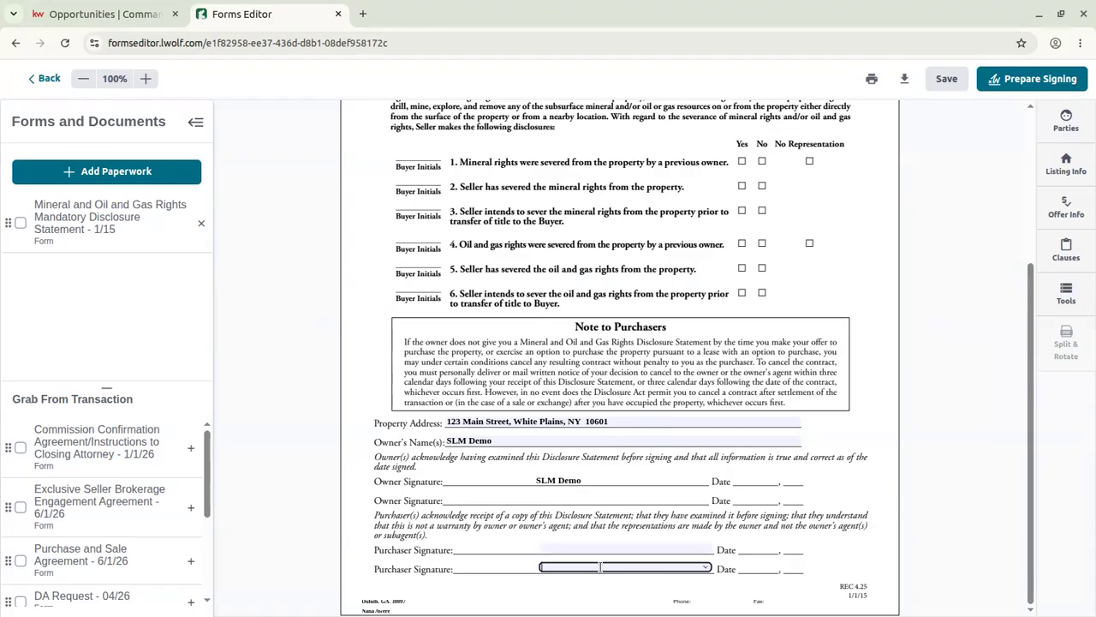
Review the Parties, Listing Info and Offer Info side panels.
scroll(709, 375, "up", 3)
scroll(728, 361, "down", 3)
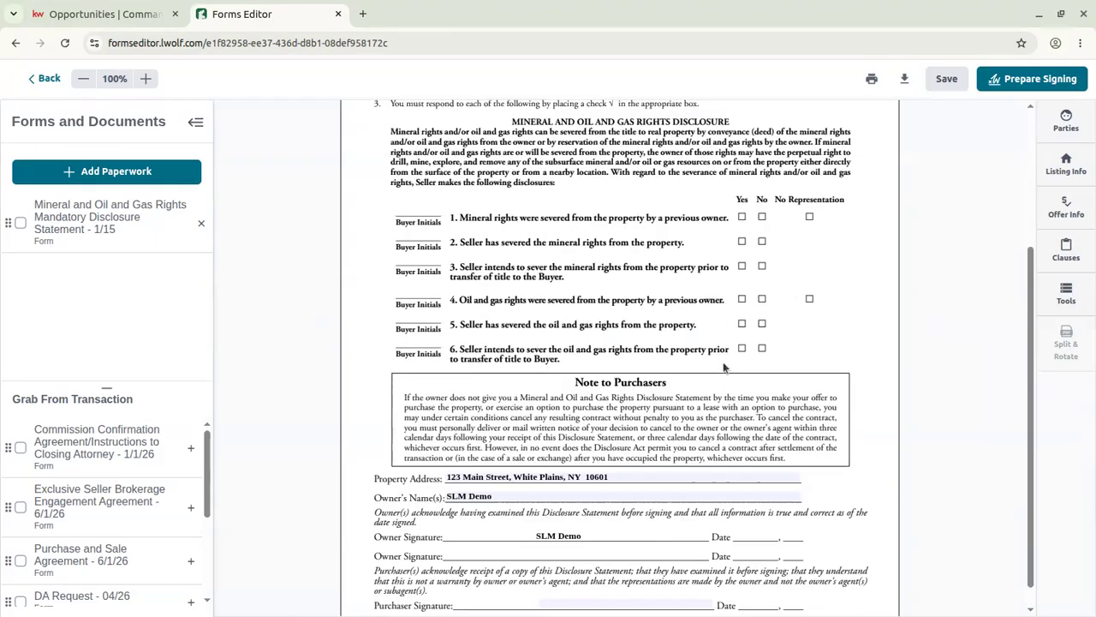
scroll(728, 367, "up", 3)
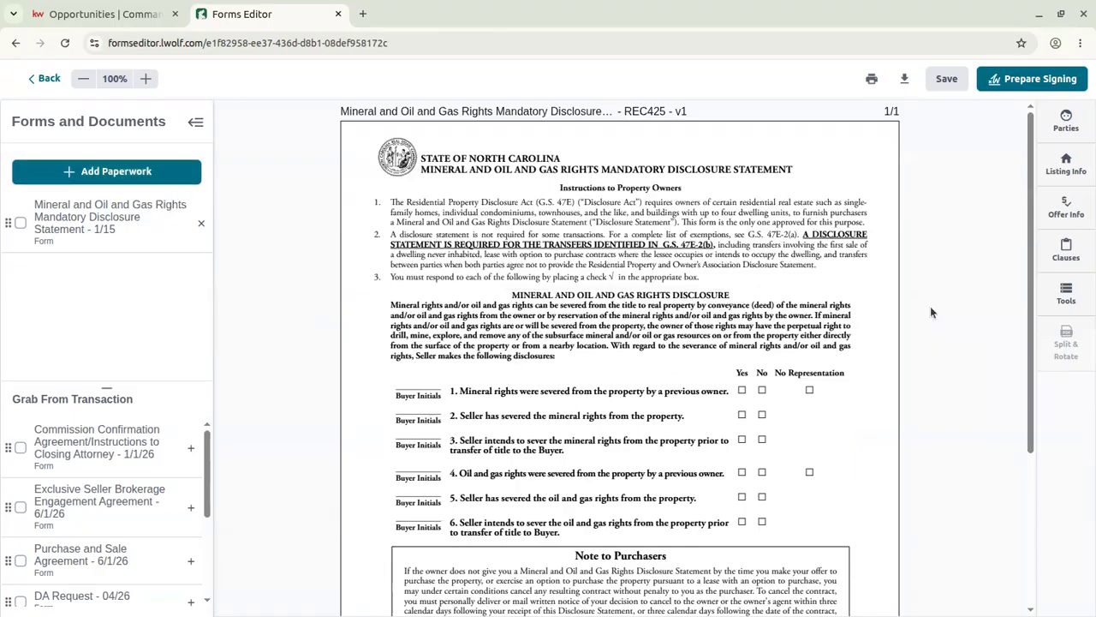
left_click(1073, 127)
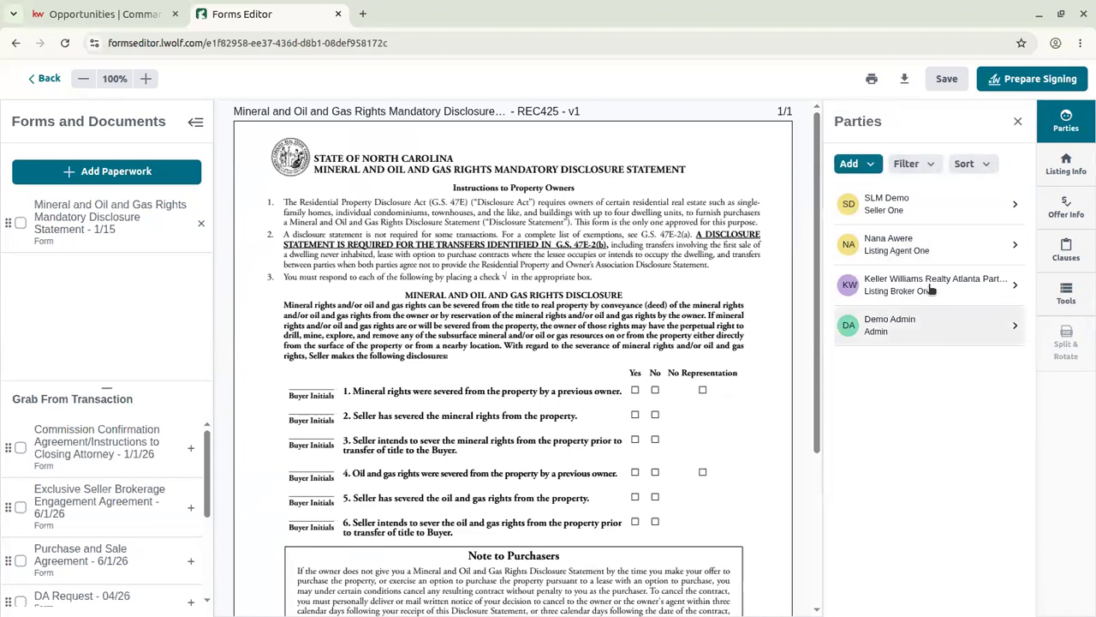
left_click(1071, 159)
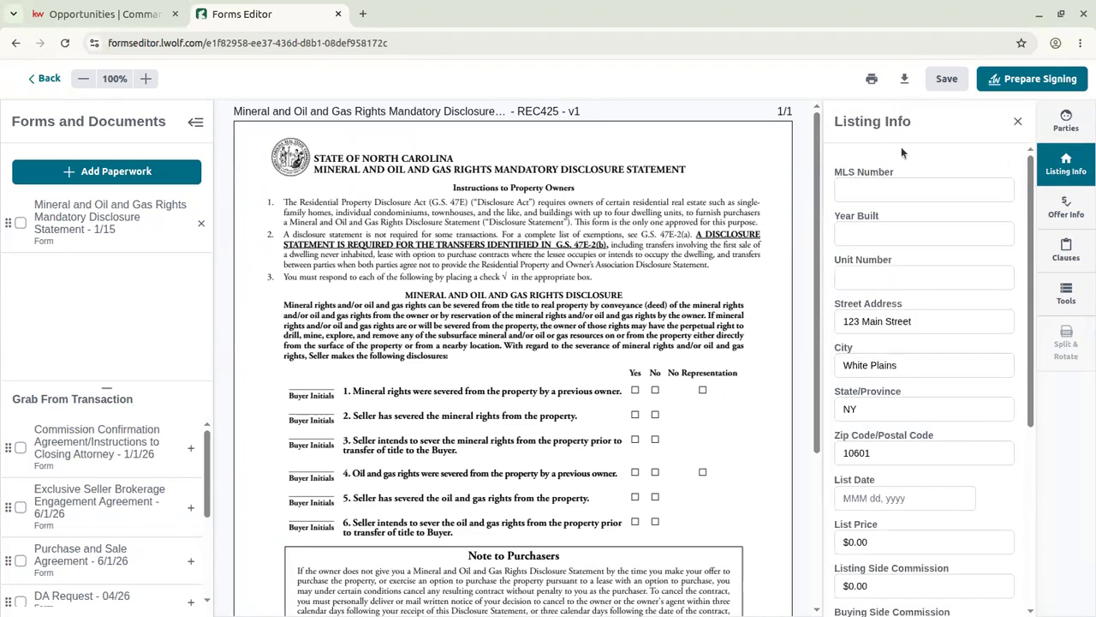
scroll(974, 425, "down", 4)
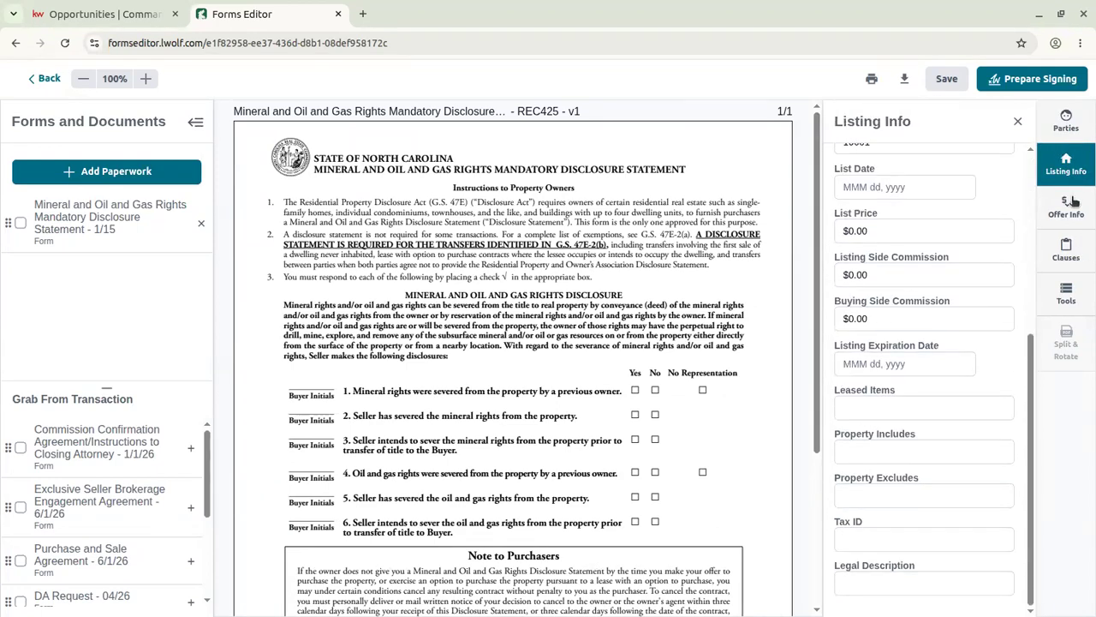
left_click(1073, 203)
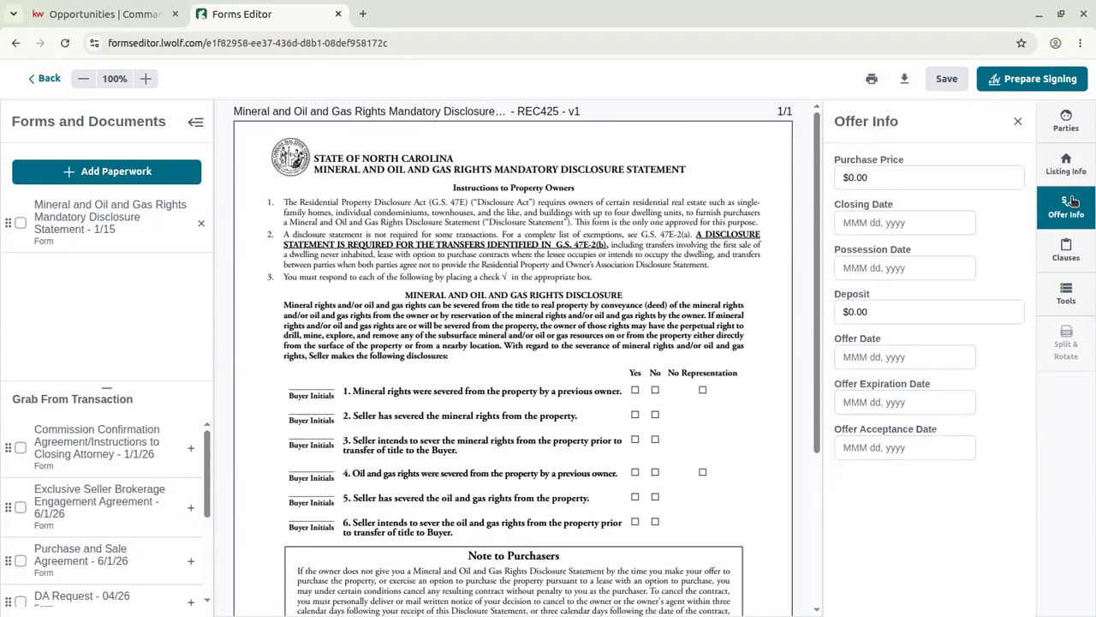
left_click(1068, 266)
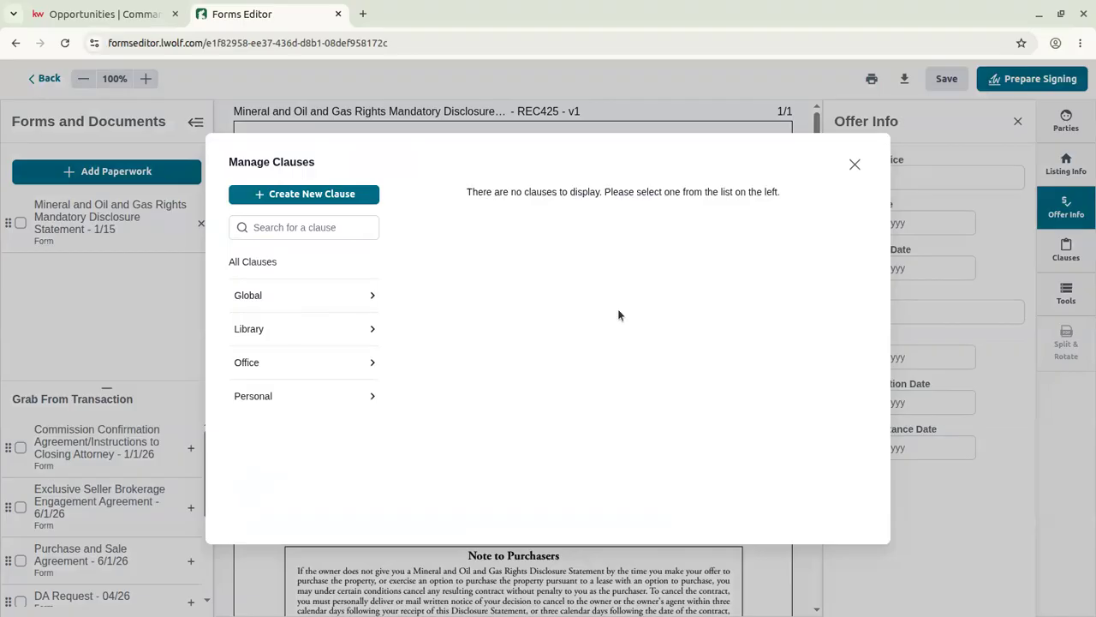
left_click(360, 193)
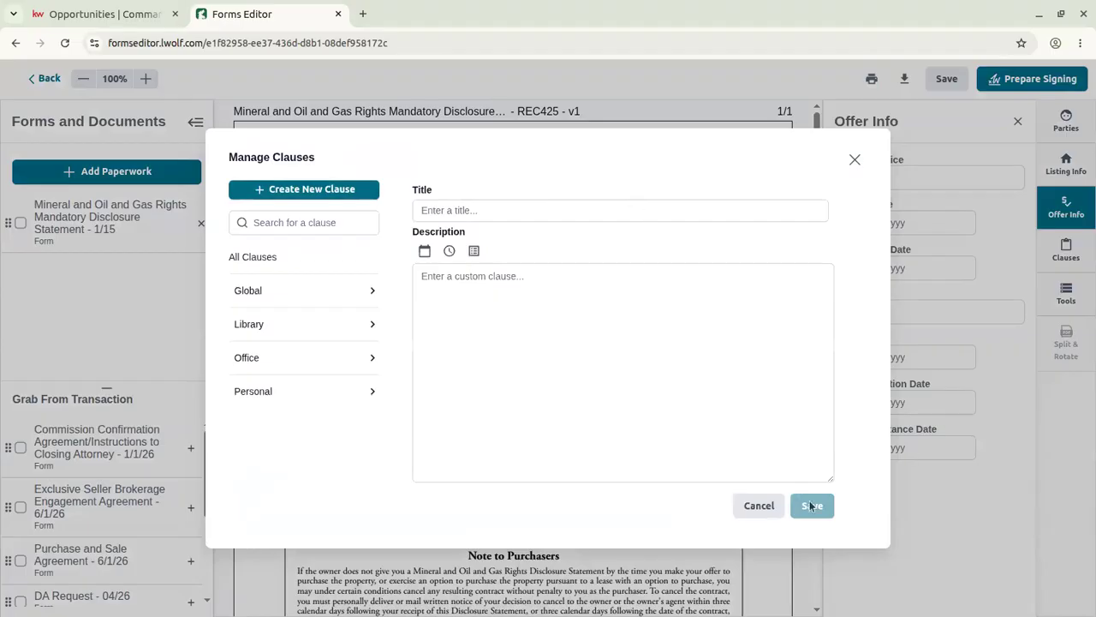
left_click(762, 507)
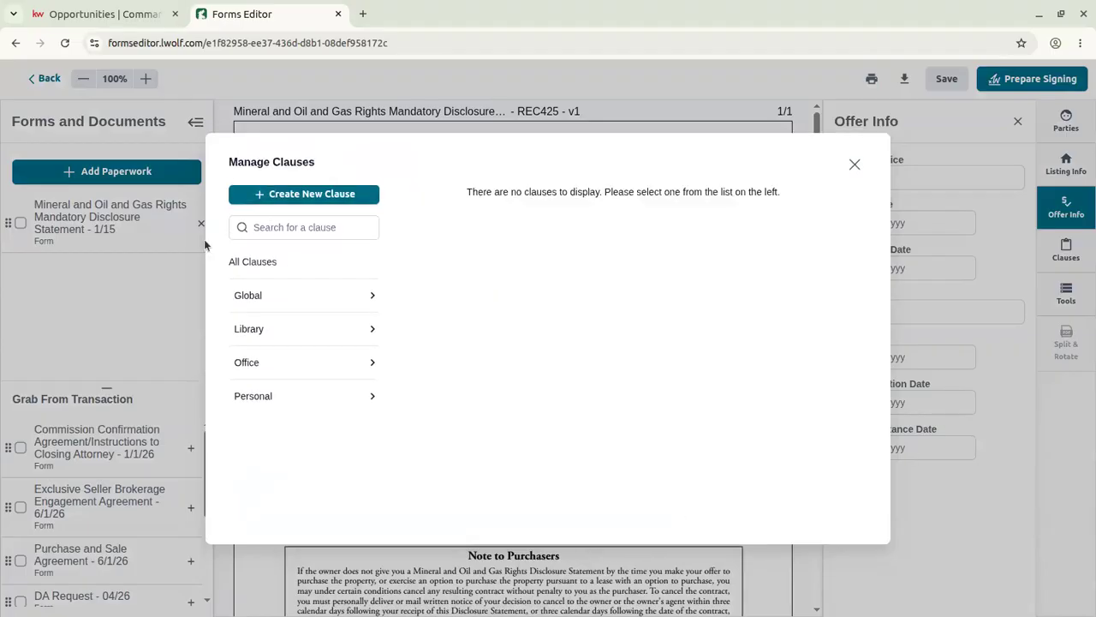
left_click(322, 296)
left_click(257, 264)
left_click(285, 334)
left_click(241, 262)
left_click(269, 363)
left_click(268, 262)
left_click(248, 393)
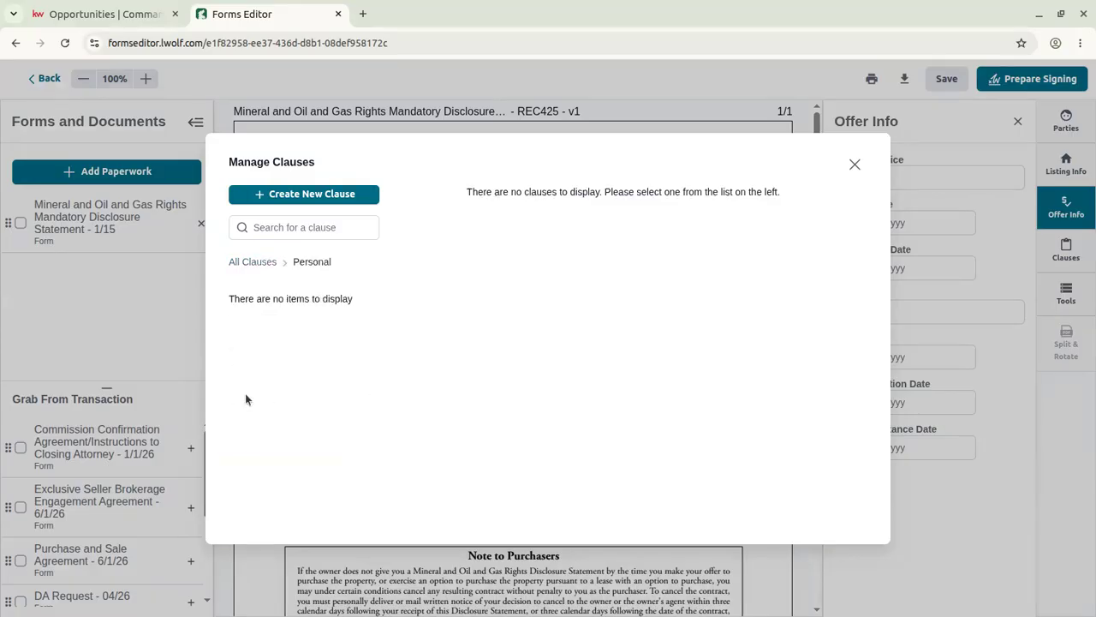
left_click(268, 263)
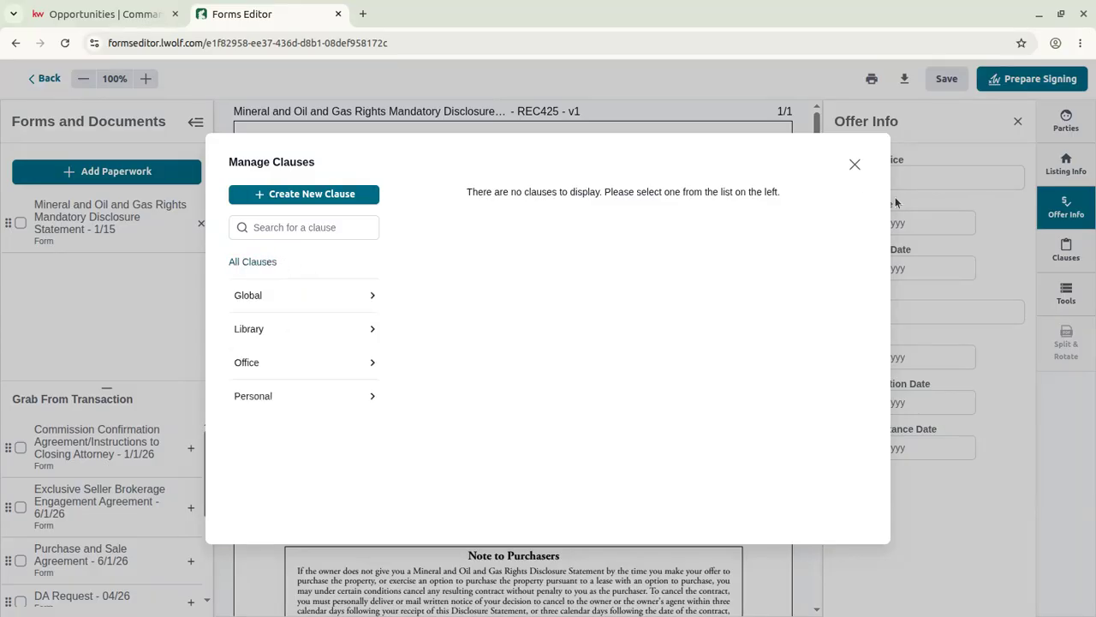
left_click(855, 164)
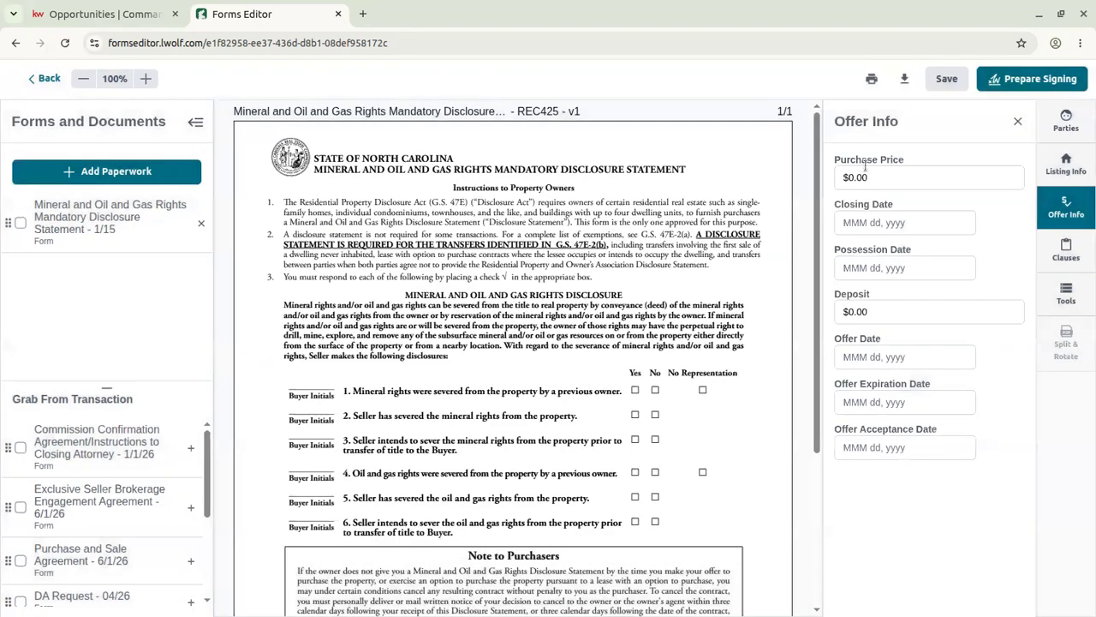
In the Tools panel, place a black-text text box on the form, then delete it.
left_click(1067, 295)
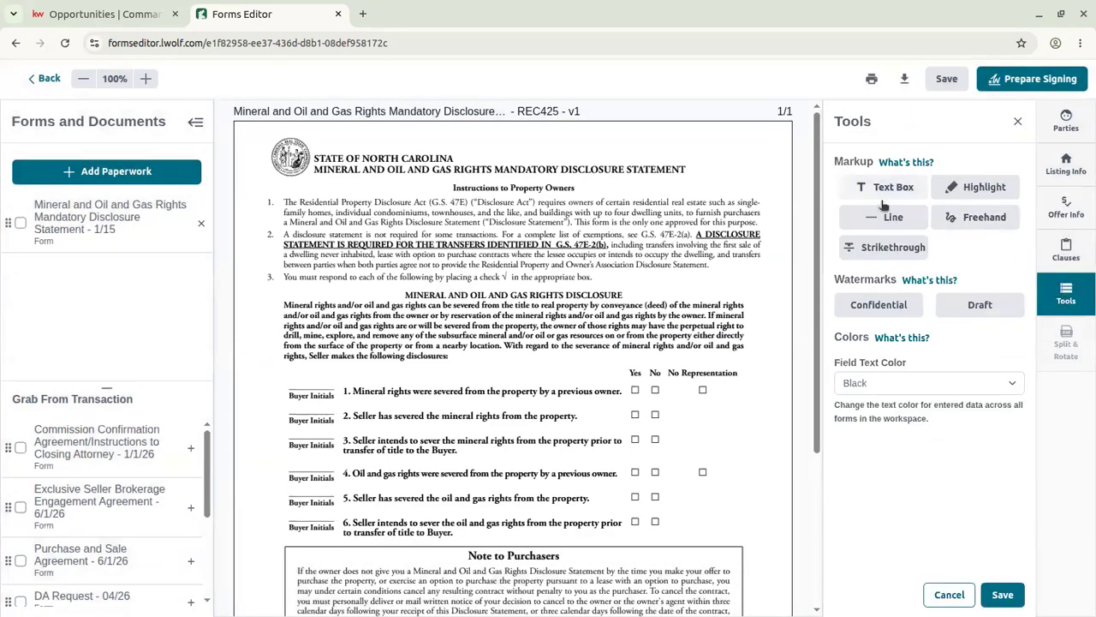
left_click(906, 188)
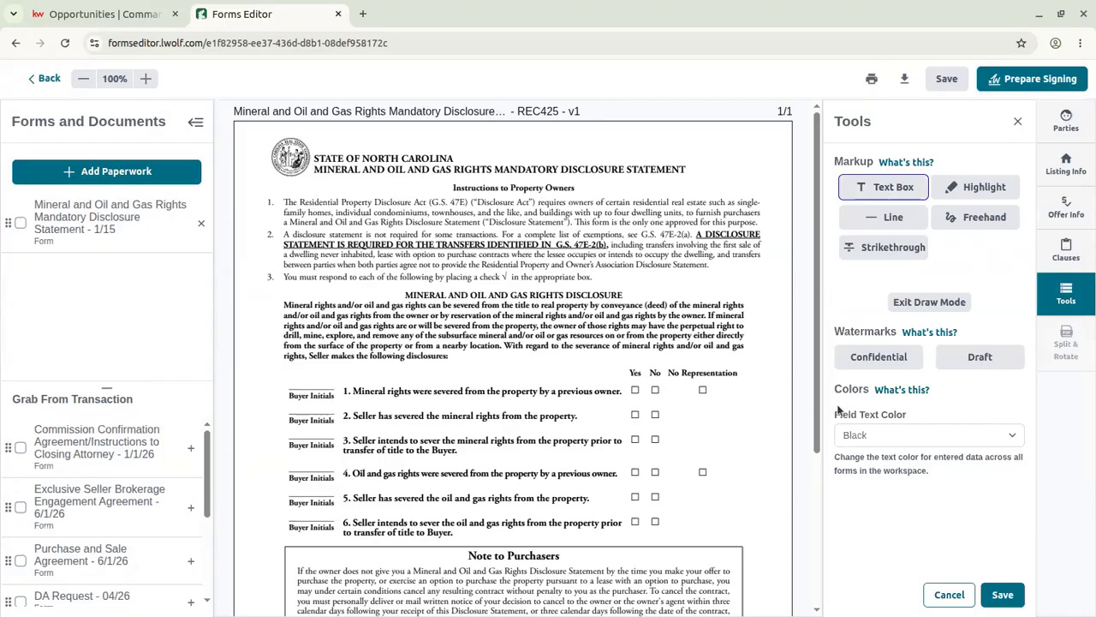
left_click(880, 442)
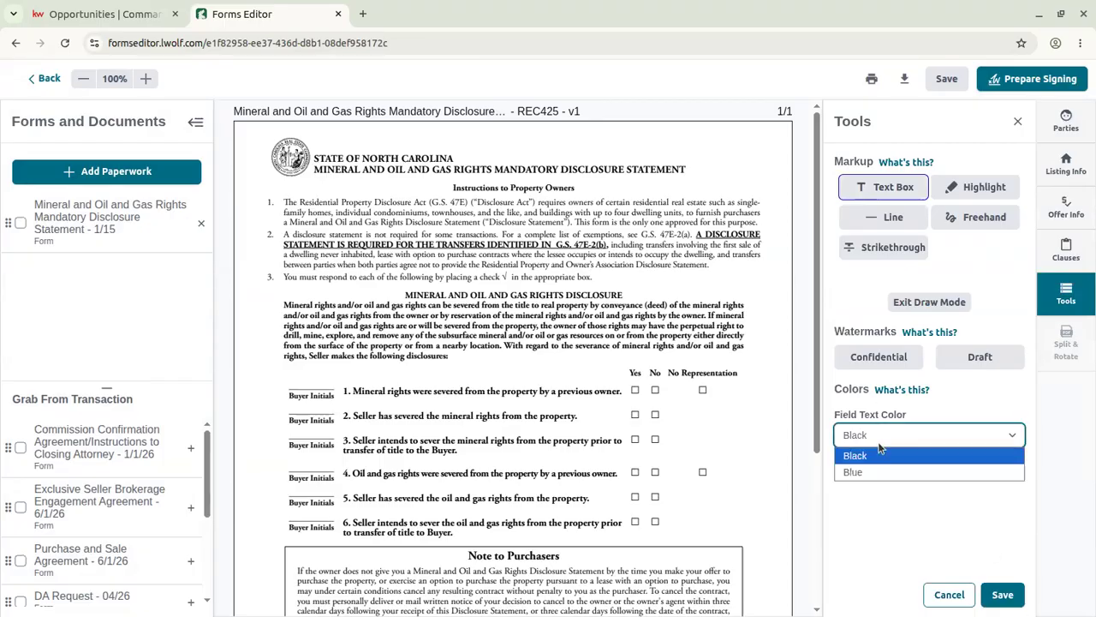
left_click(858, 312)
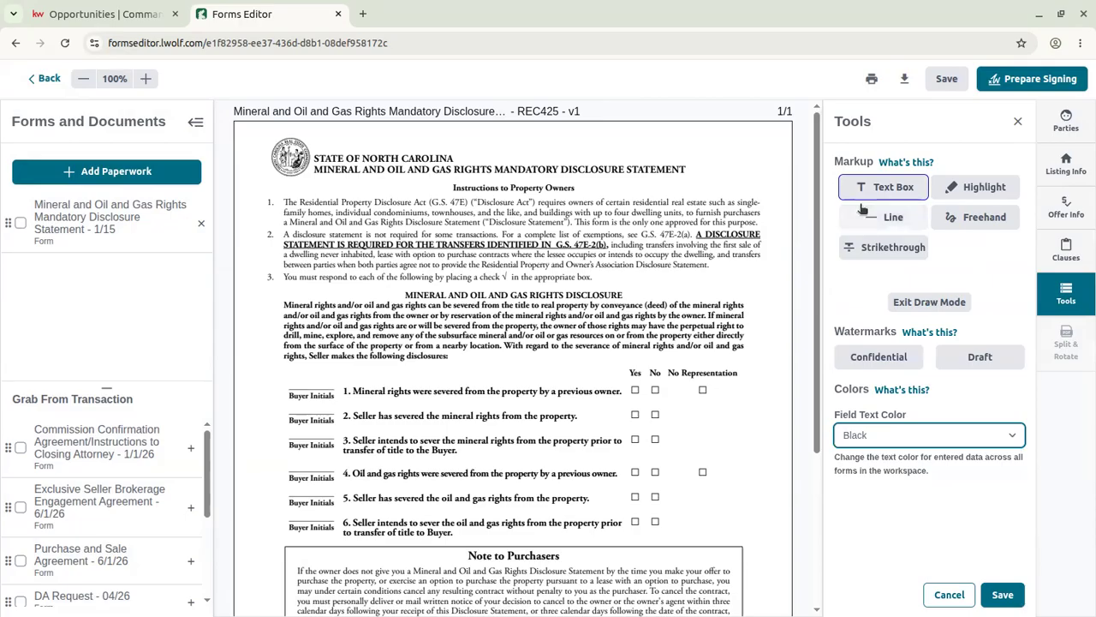
left_click(753, 415)
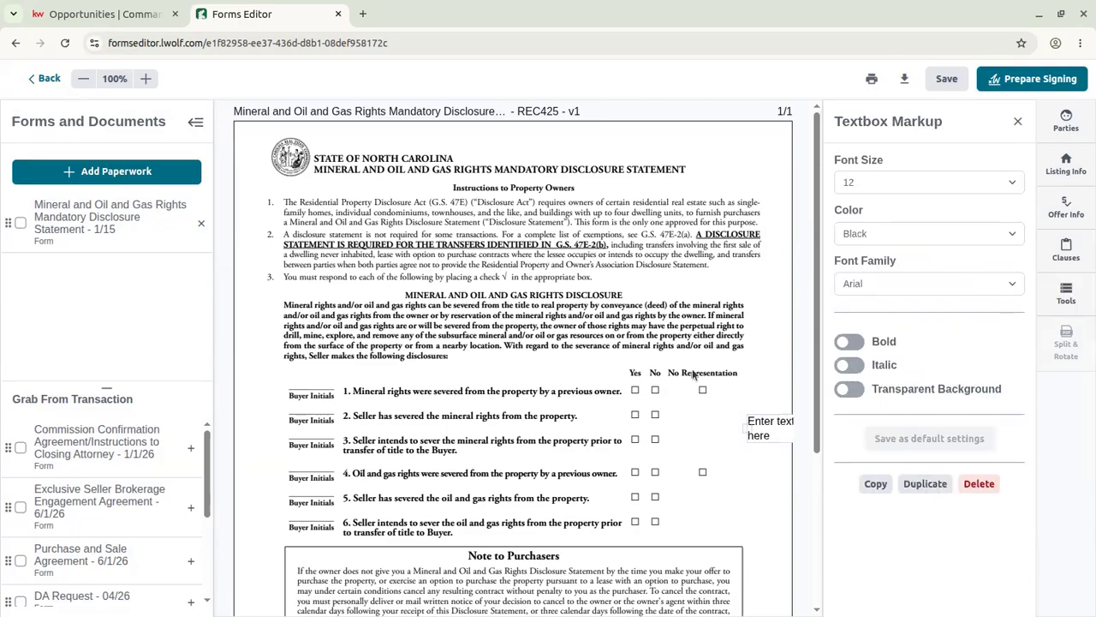
left_click(1023, 125)
left_click(767, 419)
left_click(979, 483)
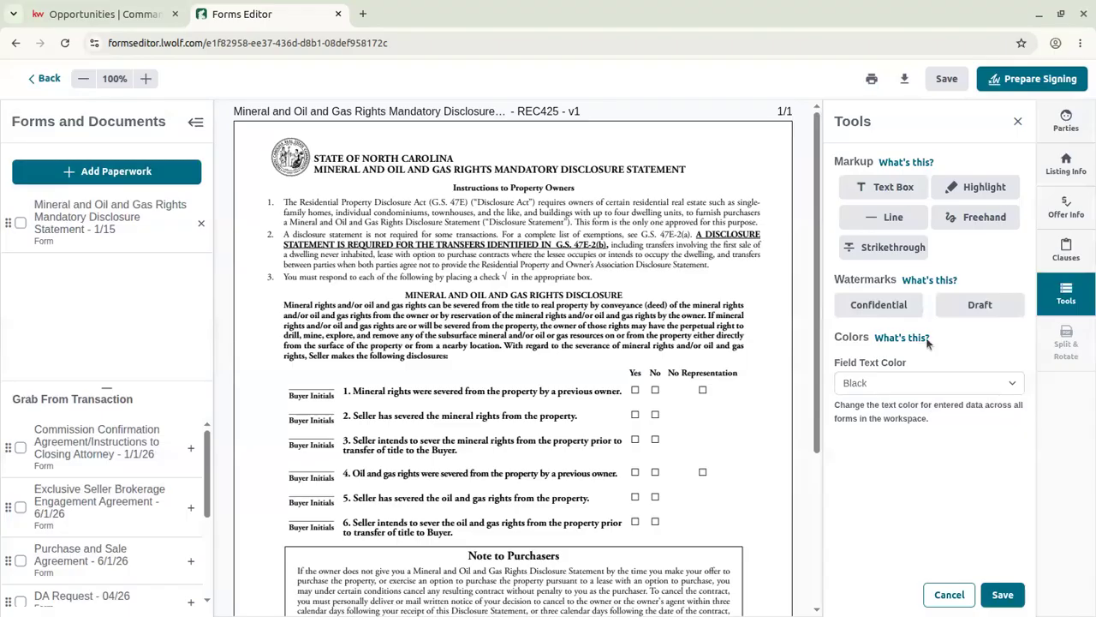
Place another text box at the top of the form and delete it empty.
left_click(889, 187)
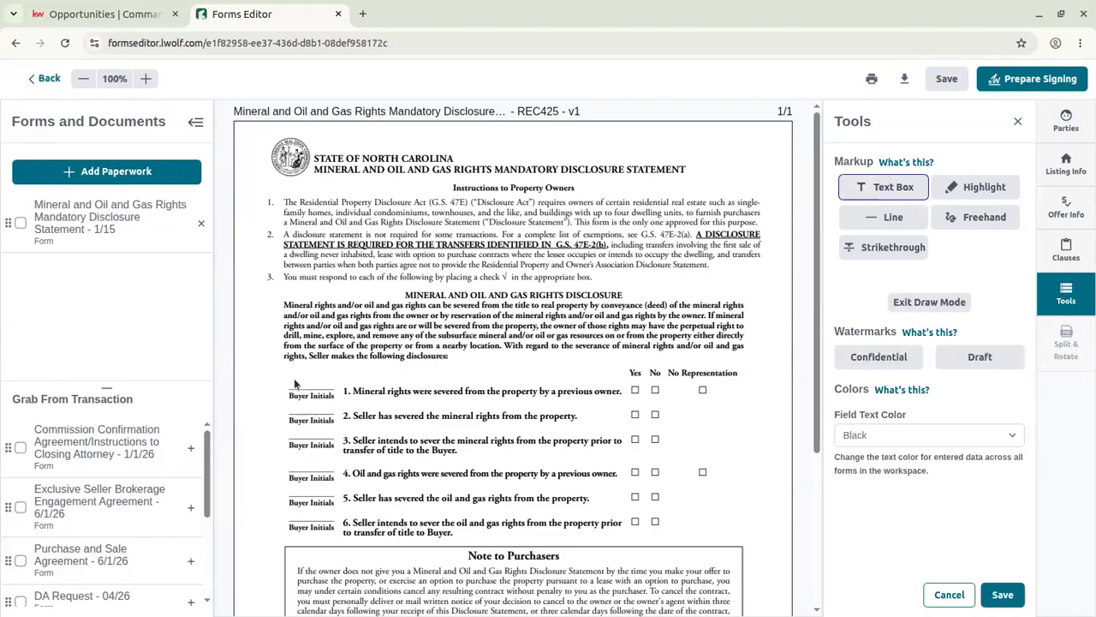
left_click(504, 144)
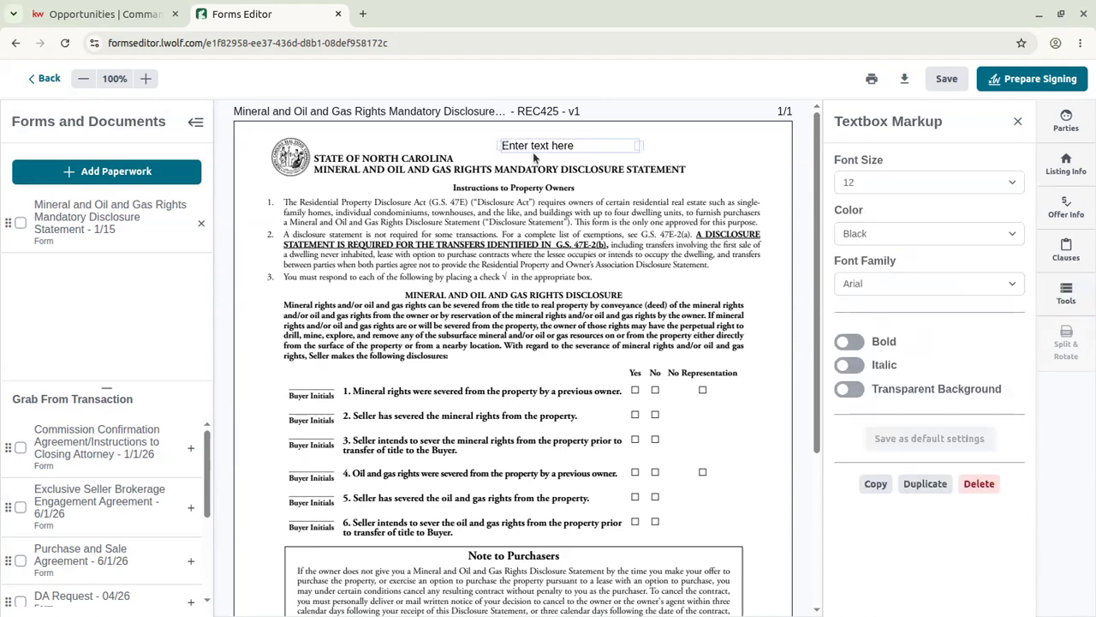
left_click(531, 143)
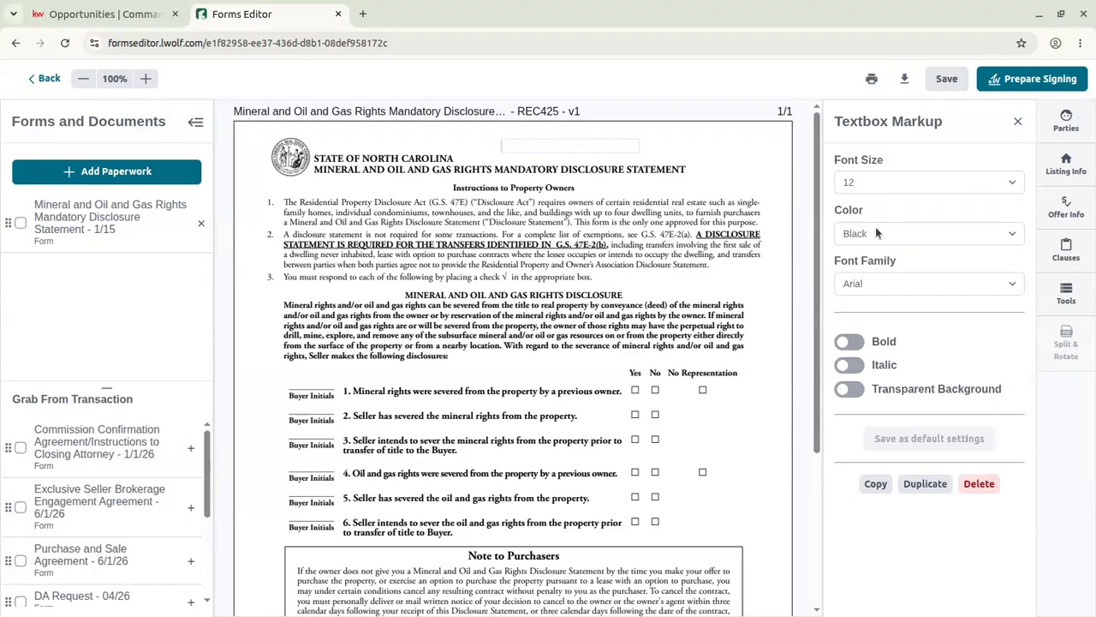
left_click(971, 483)
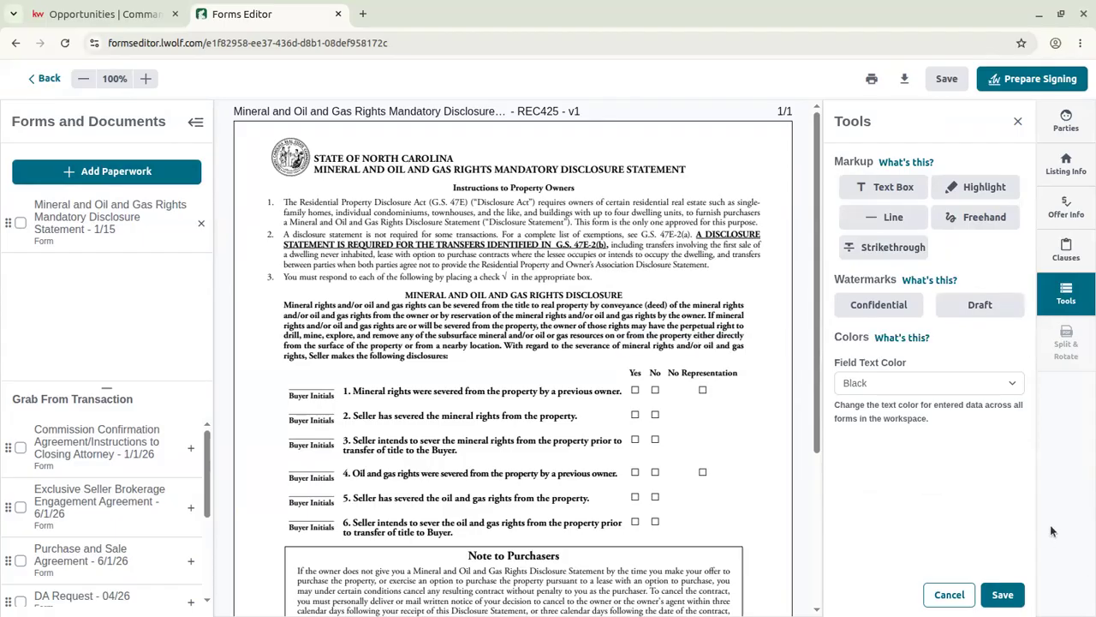
Close the markup tools, leave the Forms Editor, and answer Yes to save the changes.
left_click(961, 597)
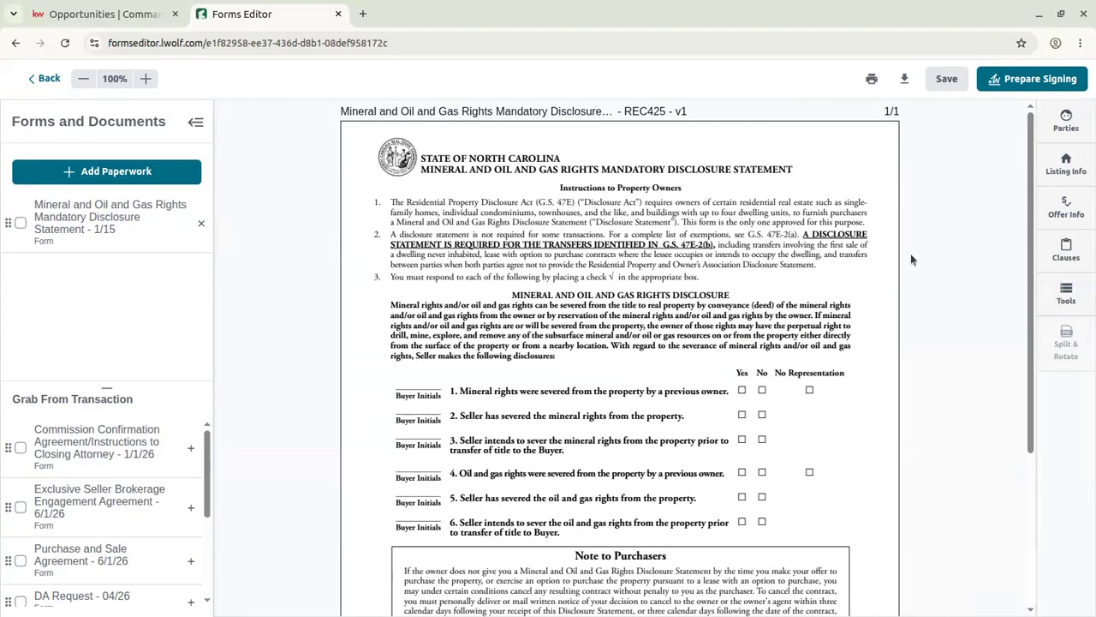
scroll(910, 262, "down", 3)
scroll(877, 218, "up", 3)
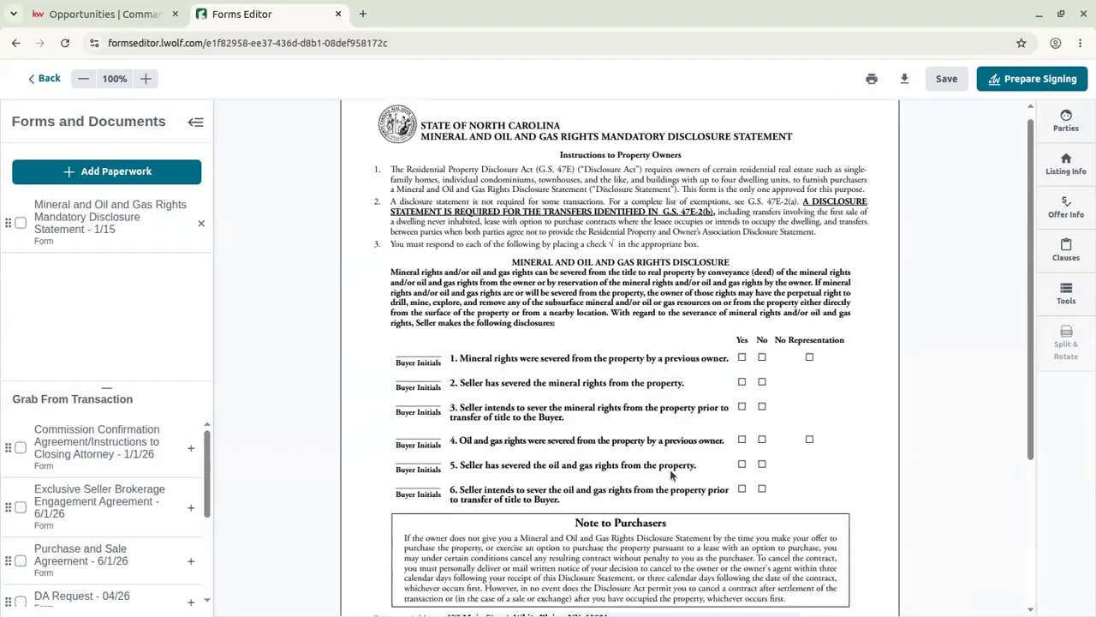
scroll(671, 474, "up", 1)
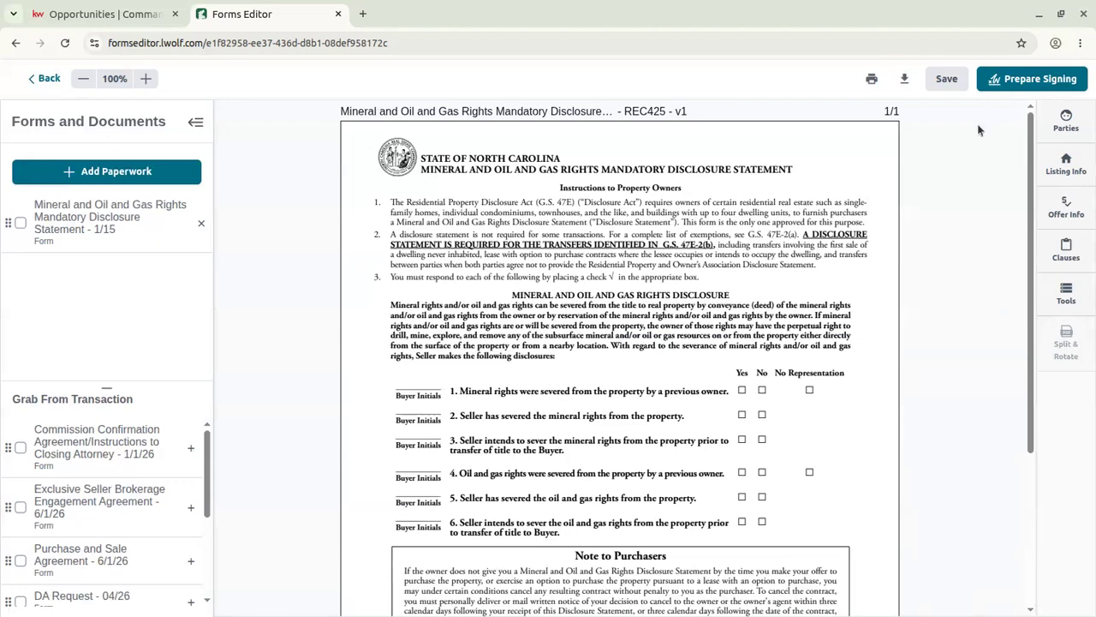
scroll(655, 329, "down", 3)
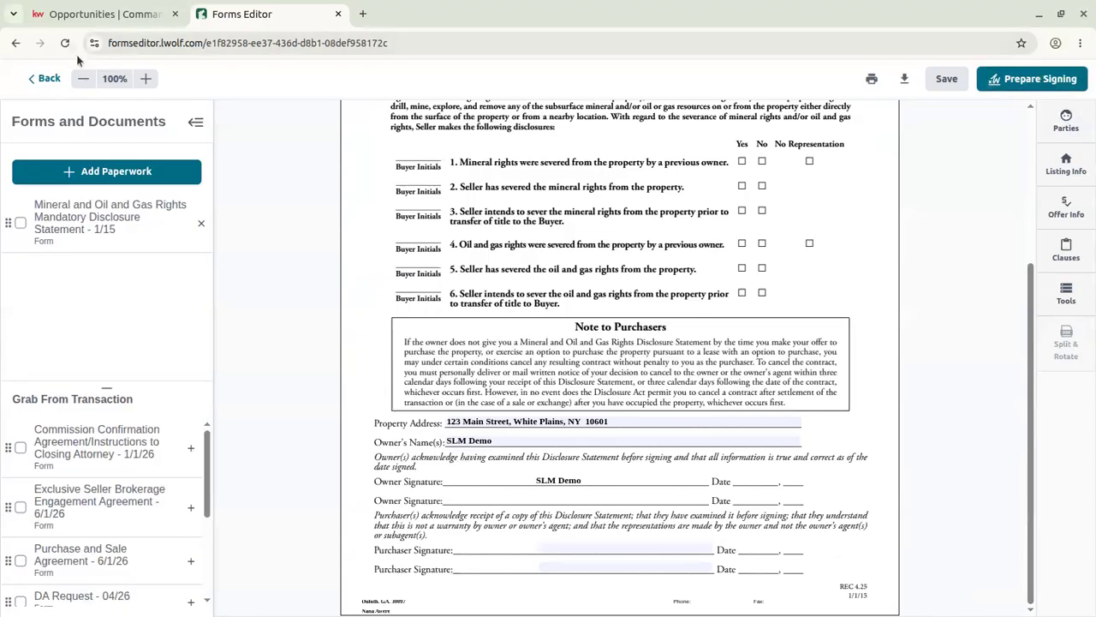
left_click(44, 78)
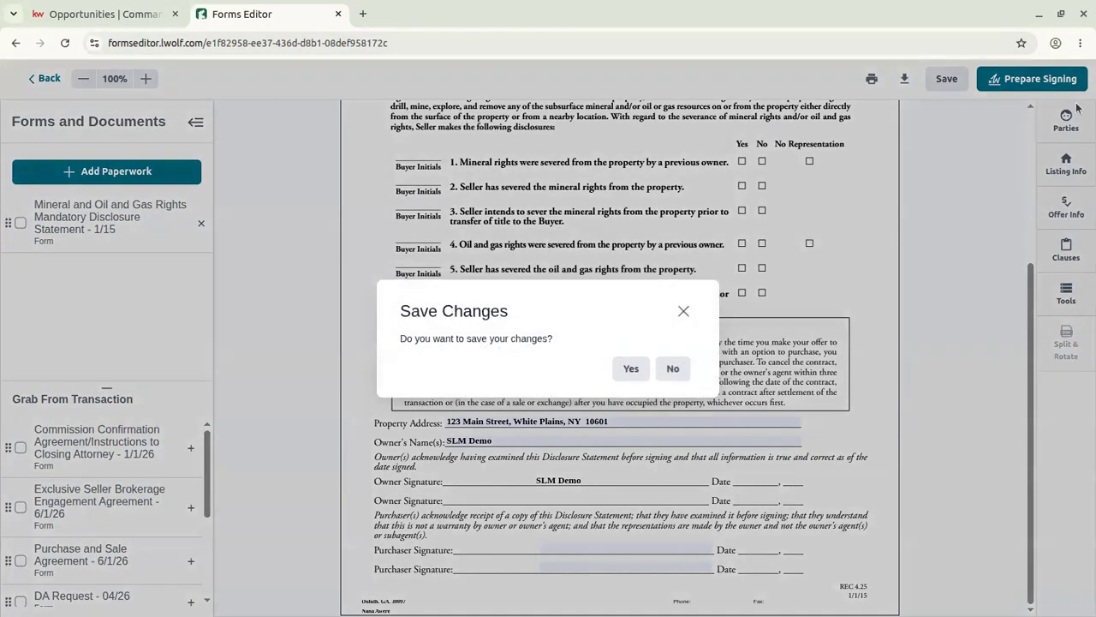
left_click(631, 368)
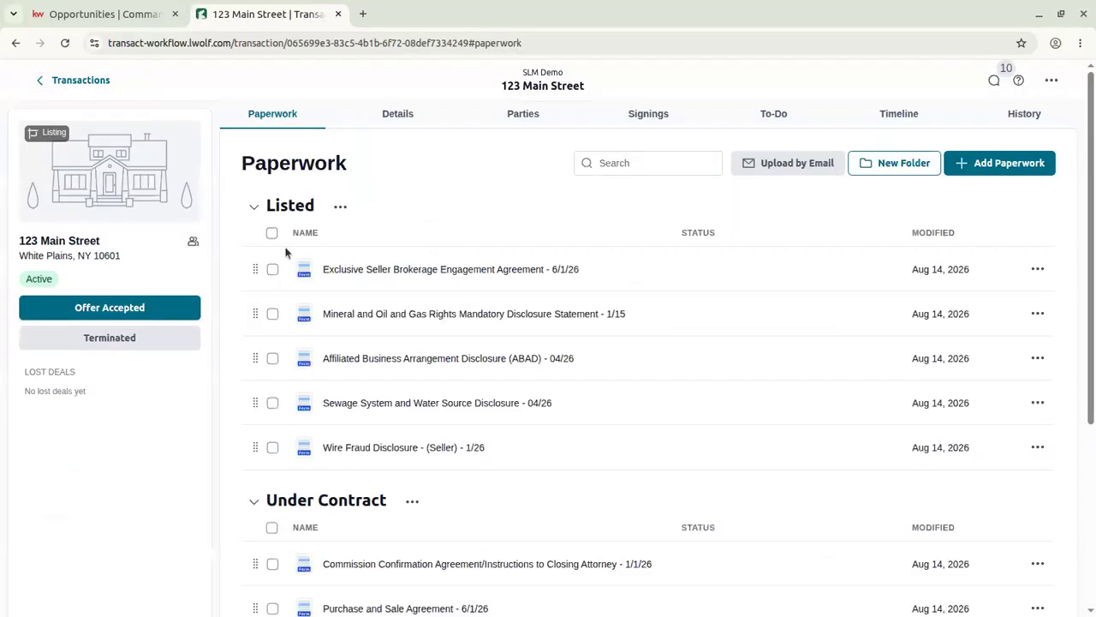
Create a signing for both checked forms with Listed as the return folder.
left_click(271, 271)
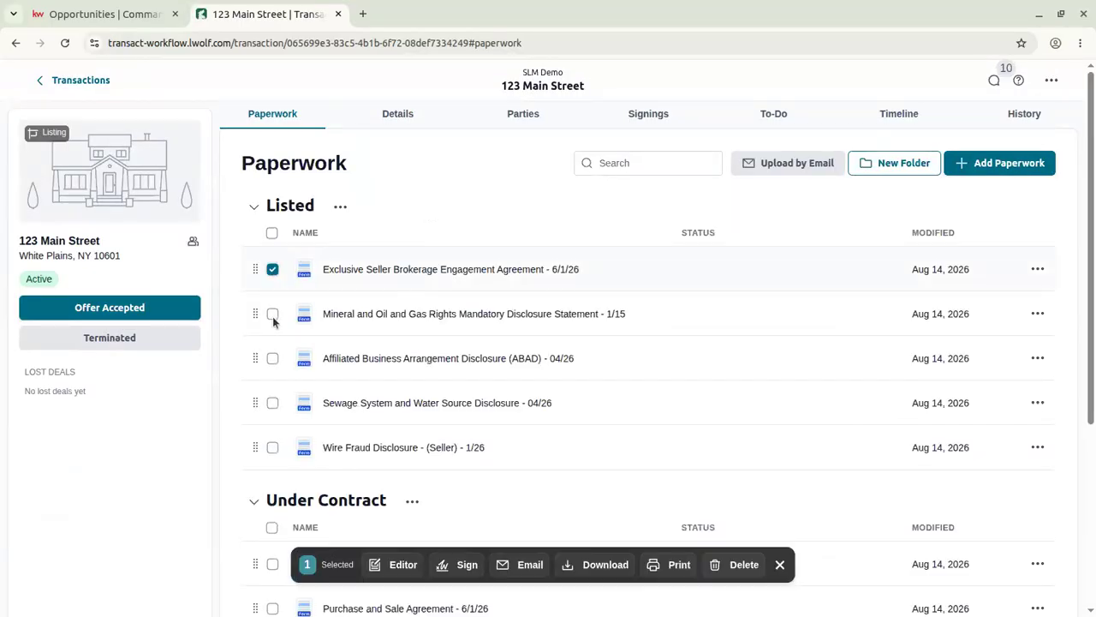
left_click(467, 565)
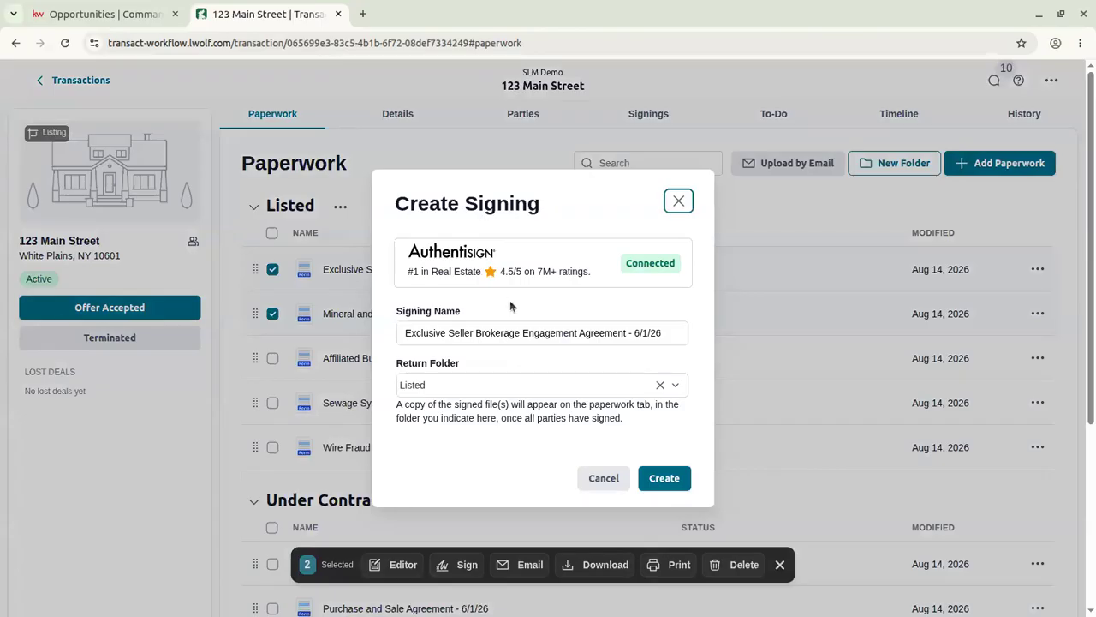
left_click(662, 329)
key("ctrl+a")
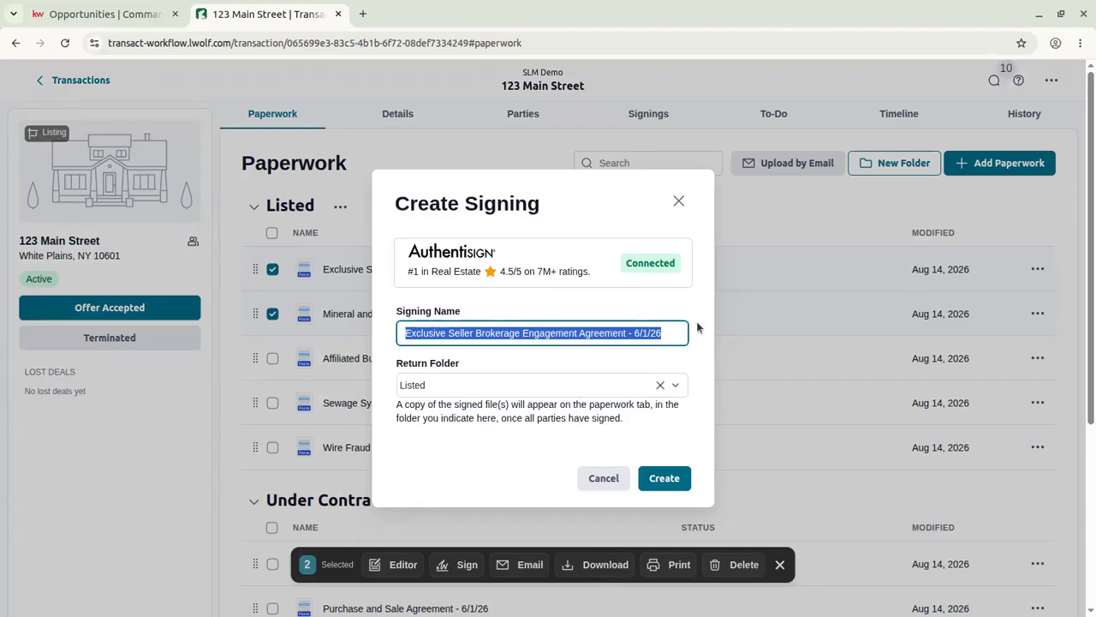
key("Tab")
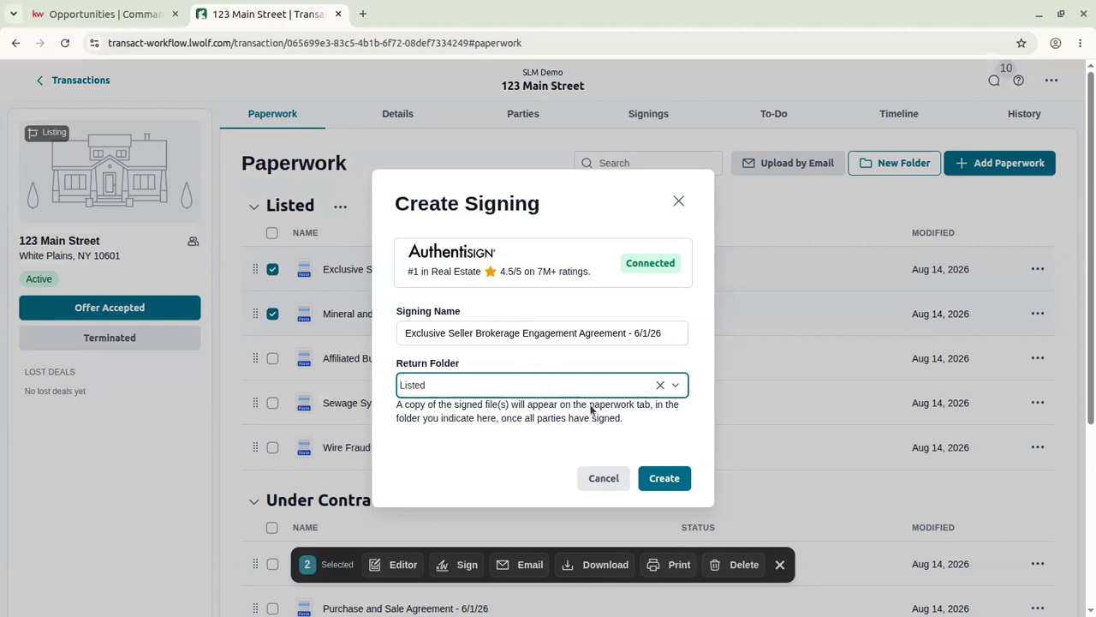
left_click(660, 384)
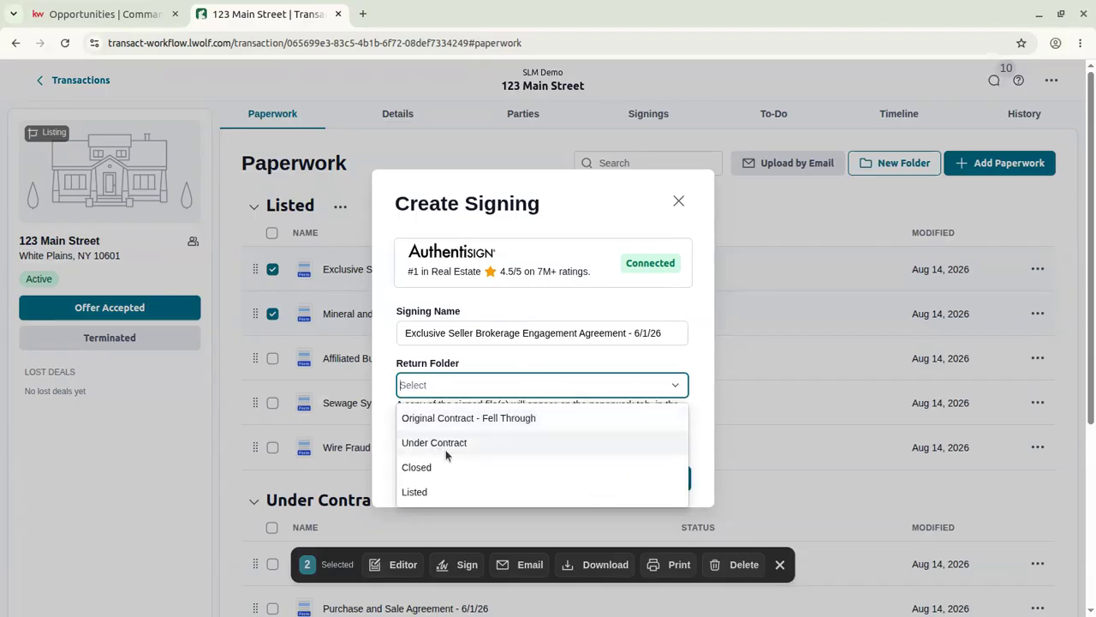
left_click(454, 491)
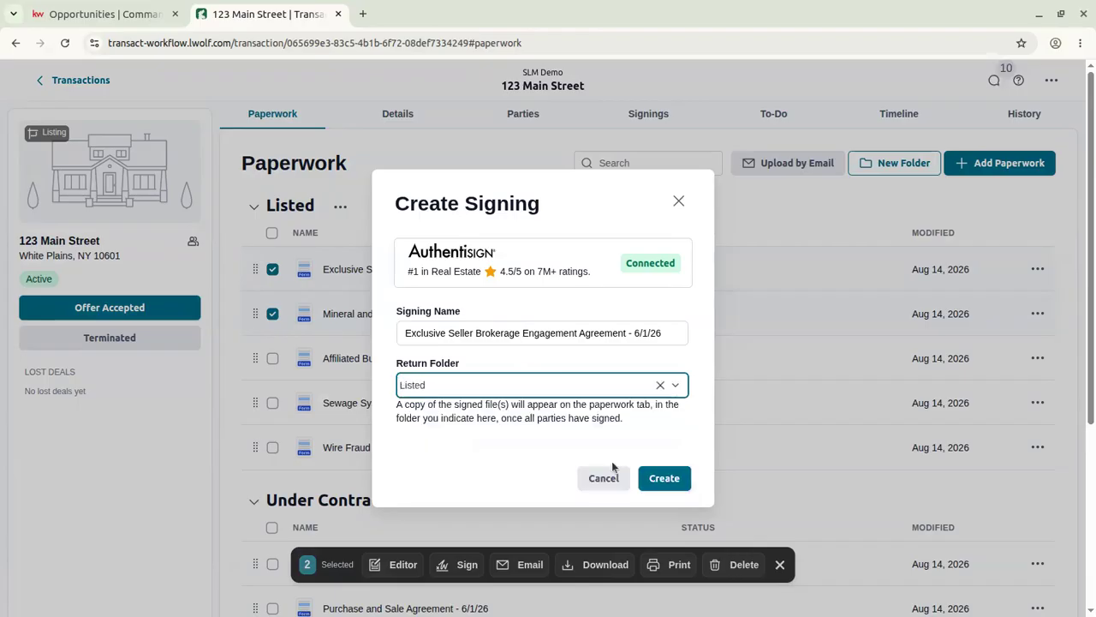
left_click(669, 486)
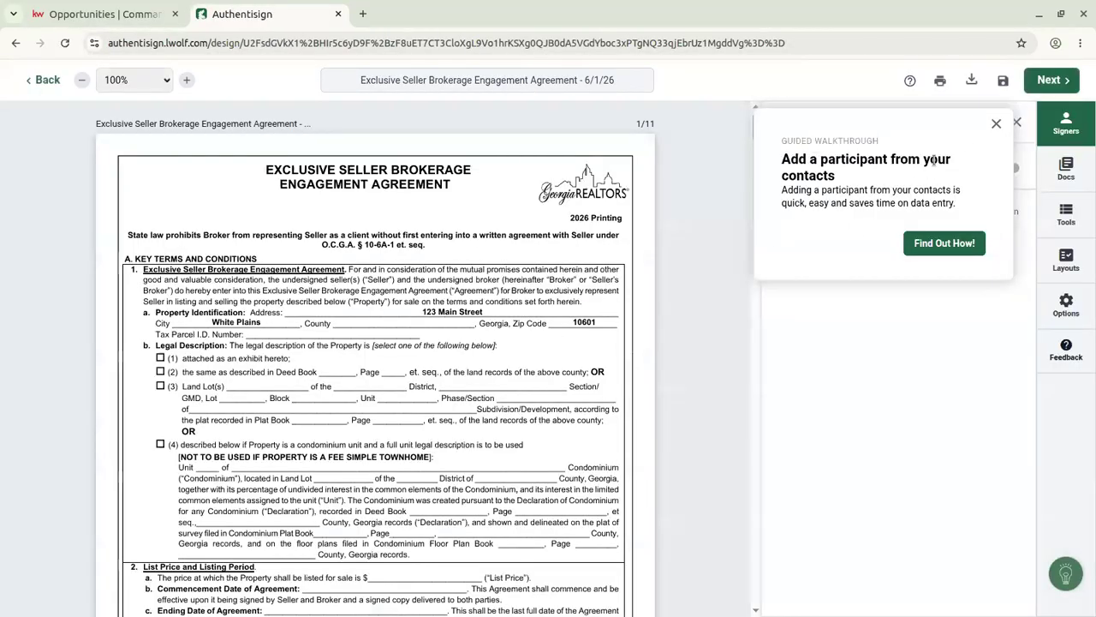
Dismiss the walkthrough tip and add the transaction's Seller as a remote signer via Add from Transaction.
left_click(996, 123)
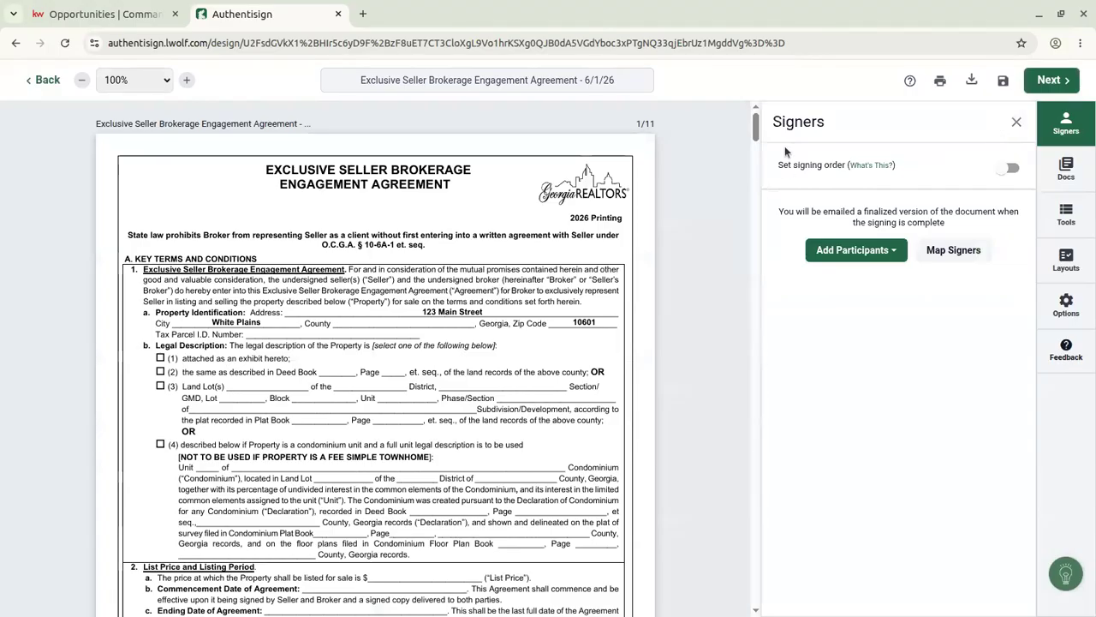
scroll(525, 227, "down", 10)
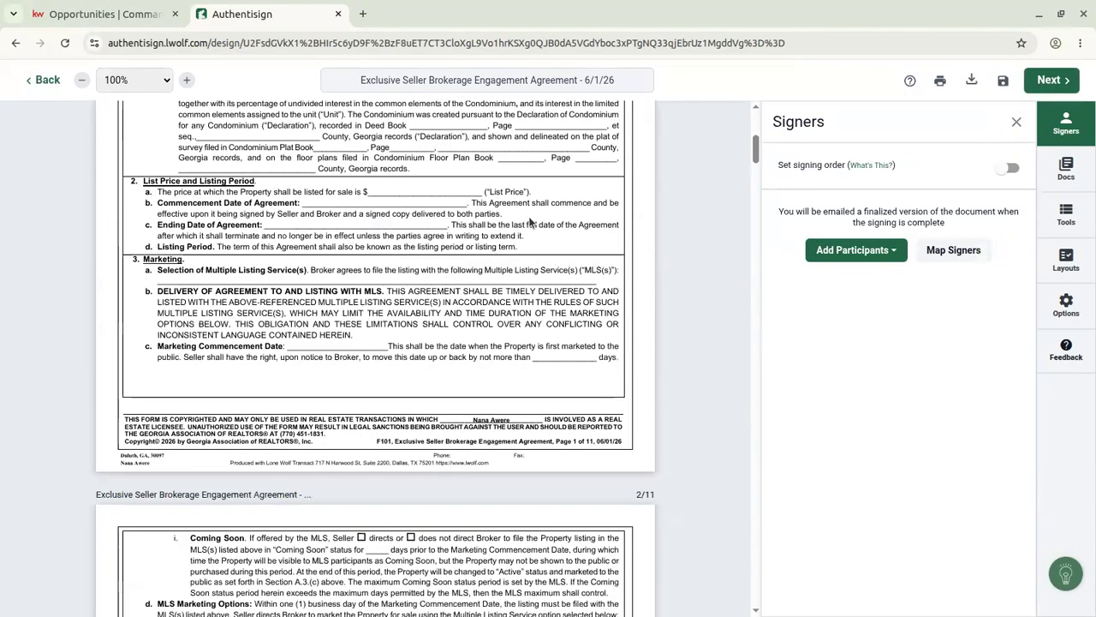
scroll(529, 221, "down", 4)
scroll(529, 221, "up", 15)
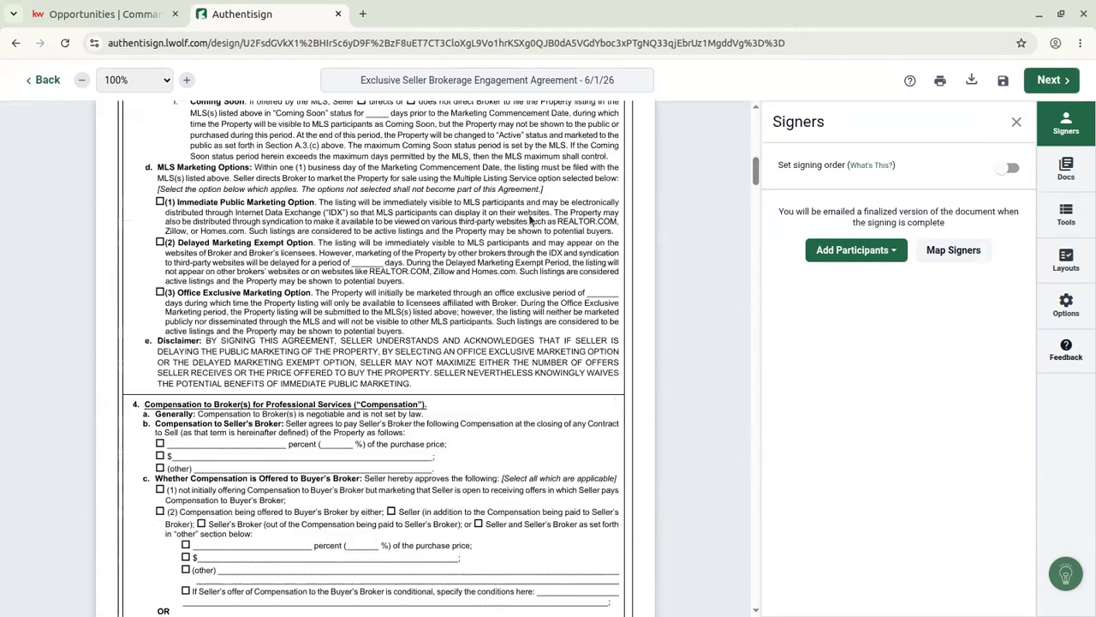
left_click(875, 249)
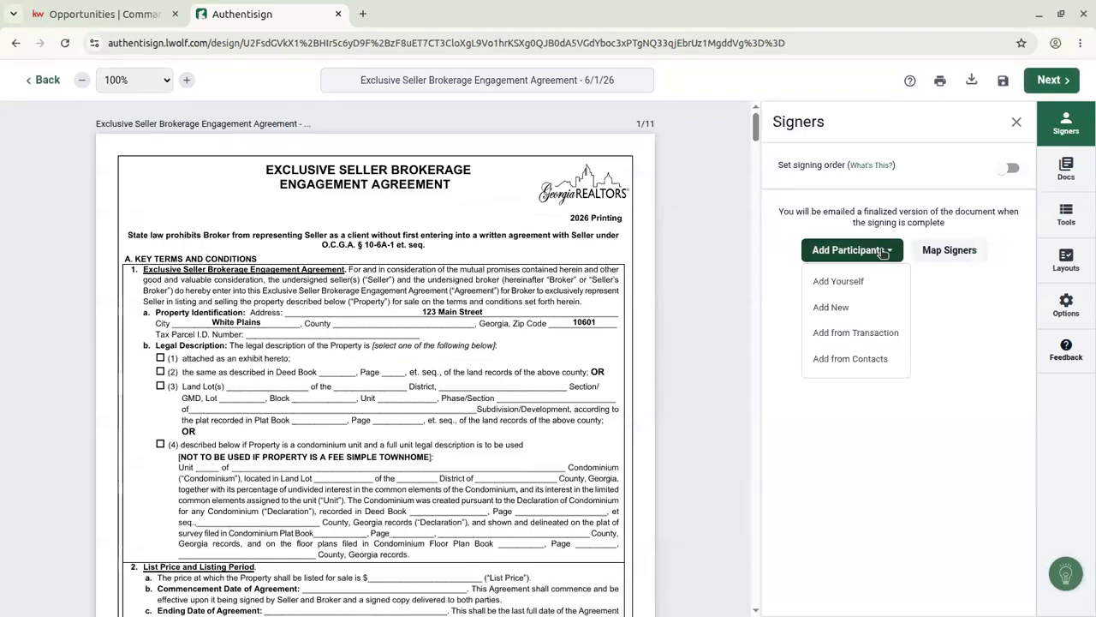
left_click(854, 333)
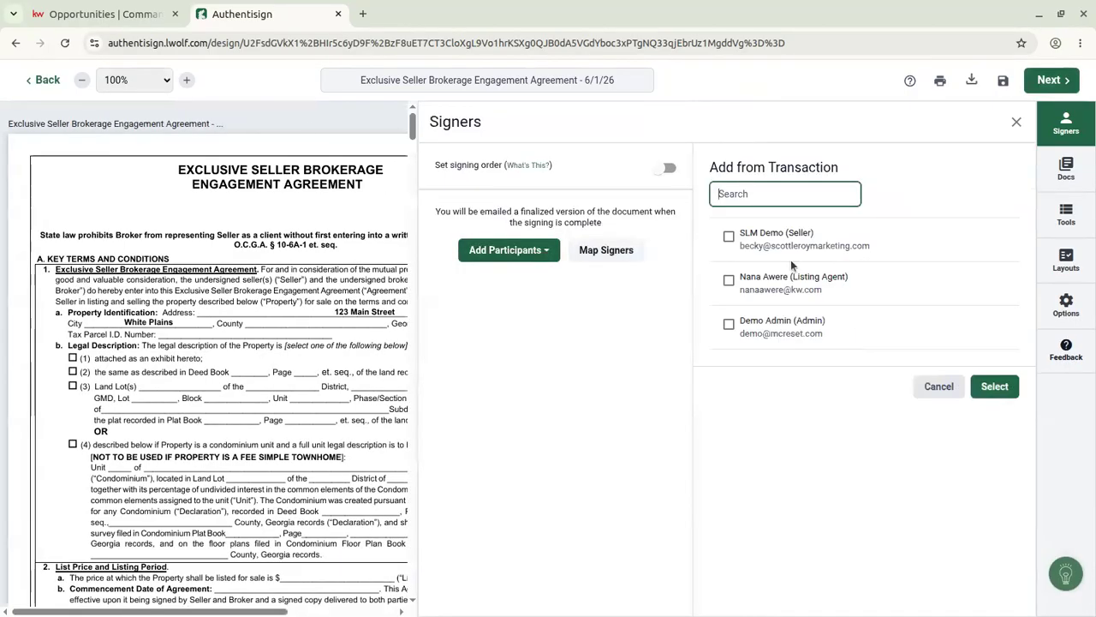
left_click(729, 237)
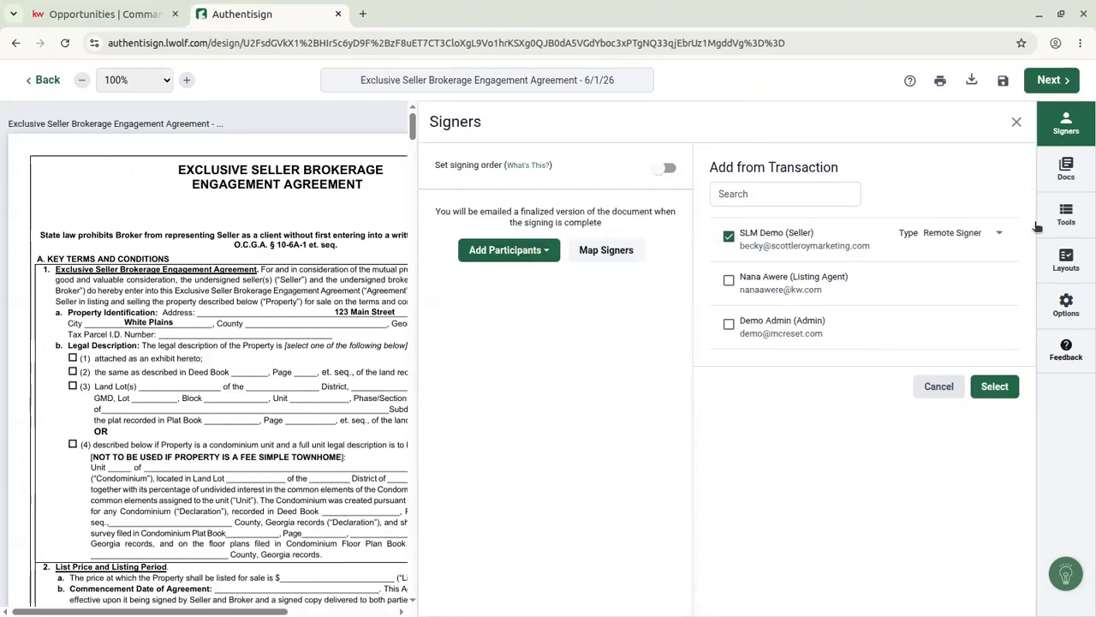
left_click(993, 390)
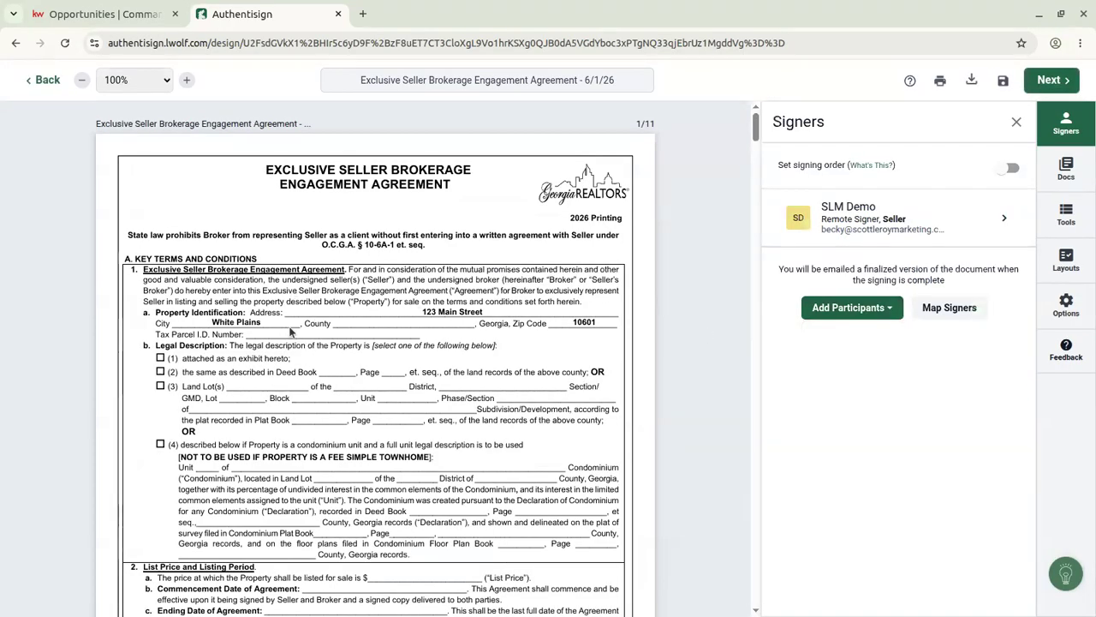
scroll(338, 321, "down", 3)
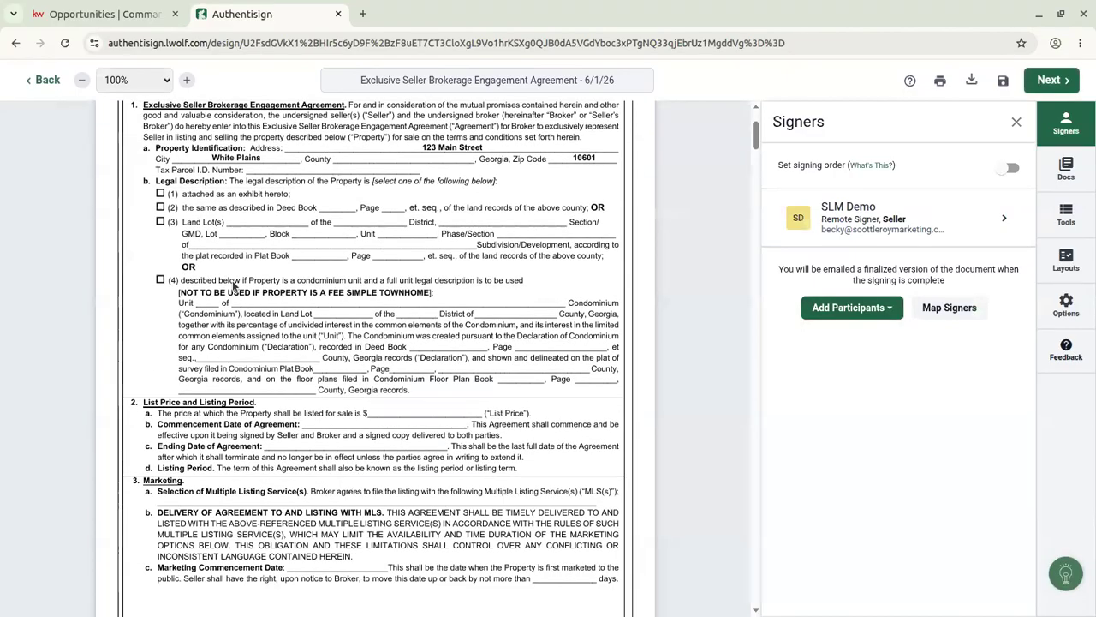
scroll(298, 370, "down", 15)
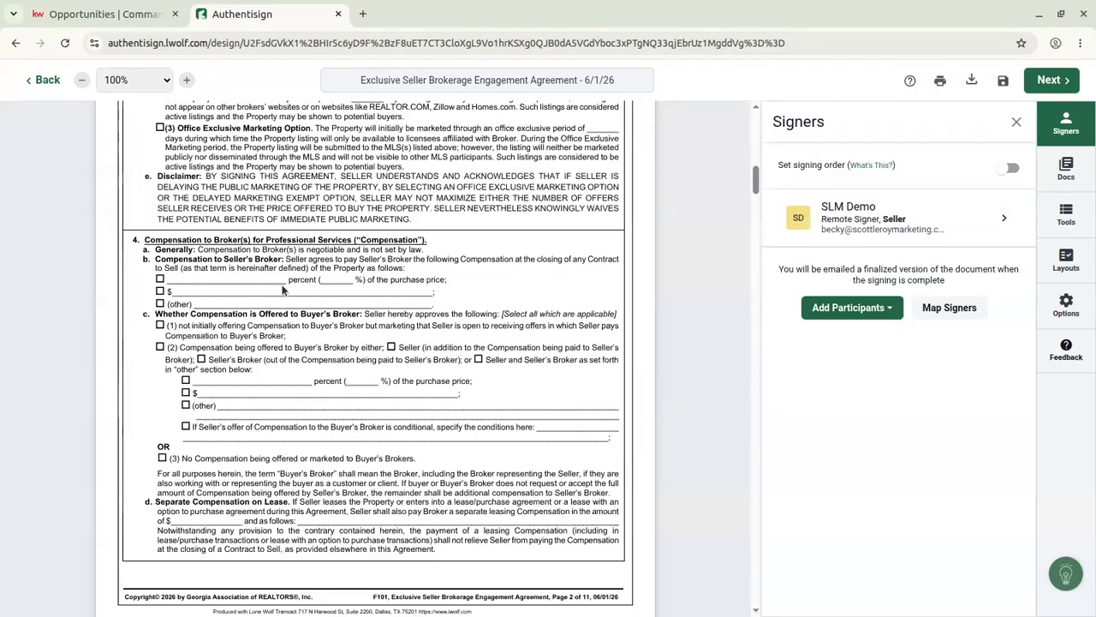
scroll(294, 316, "down", 6)
scroll(294, 316, "up", 15)
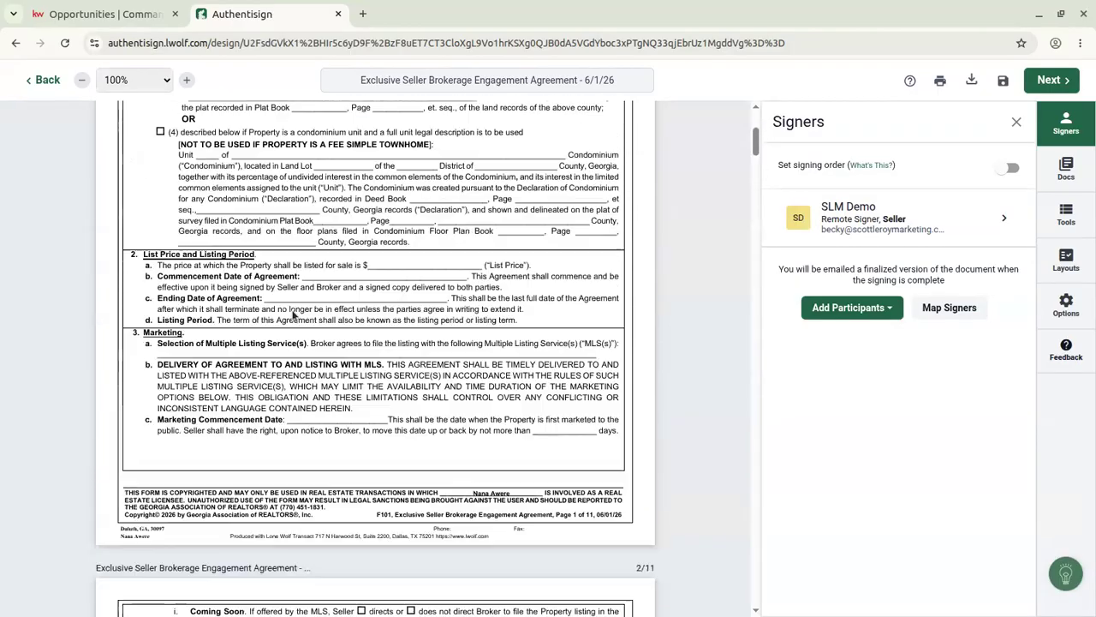
scroll(294, 315, "up", 5)
scroll(451, 262, "down", 20)
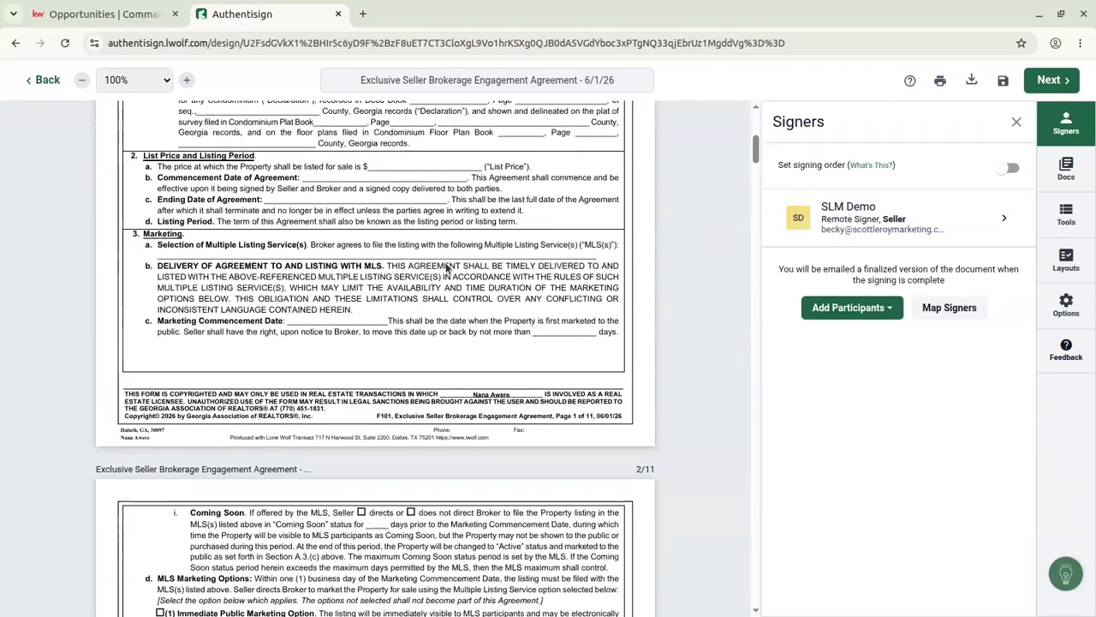
scroll(451, 263, "down", 20)
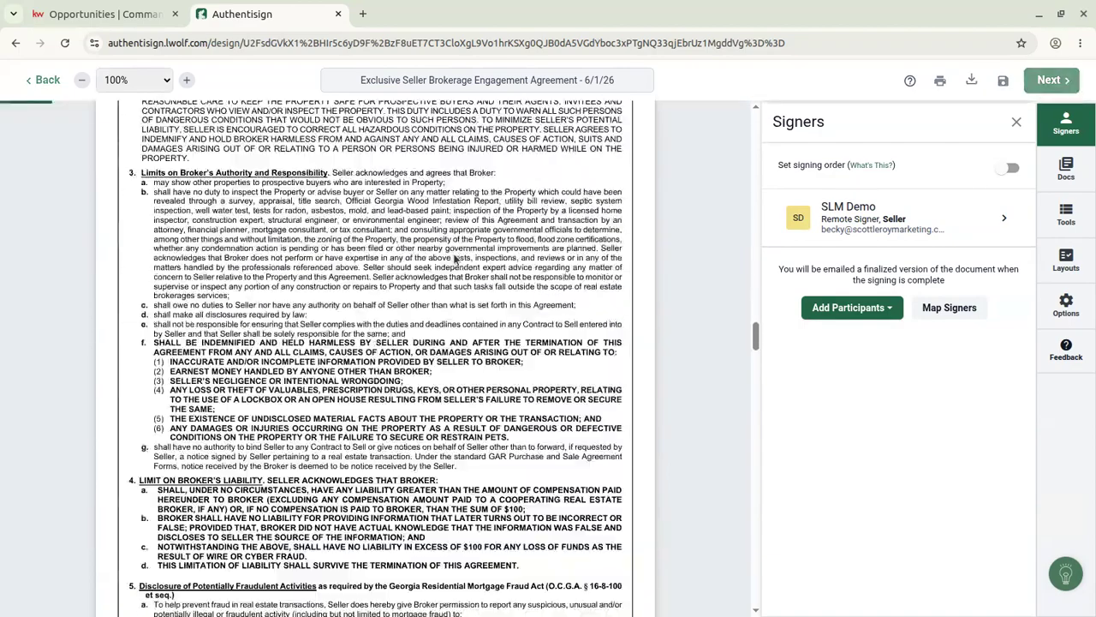
In the Docs panel, drag the Mineral and Oil disclosure above the brokerage agreement.
scroll(454, 259, "down", 20)
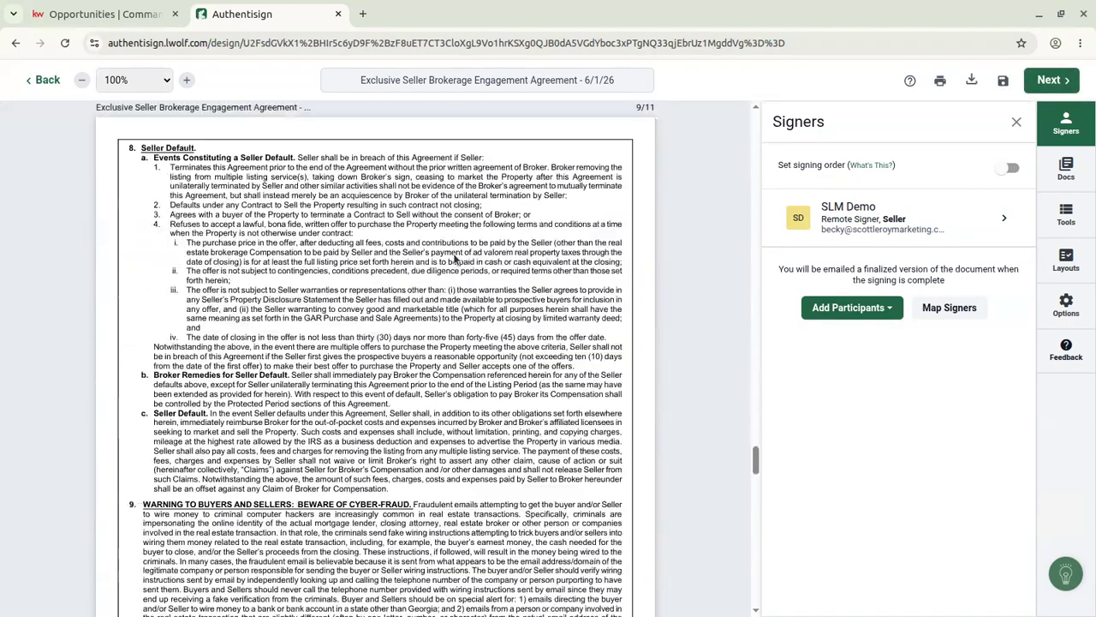
left_click(1067, 168)
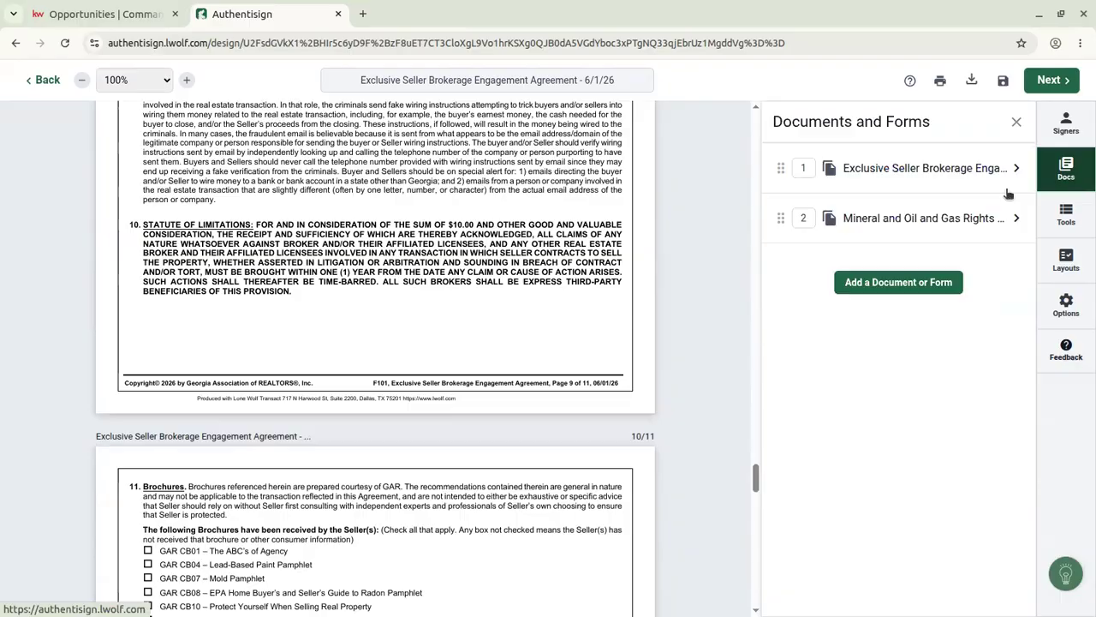
left_click(929, 221)
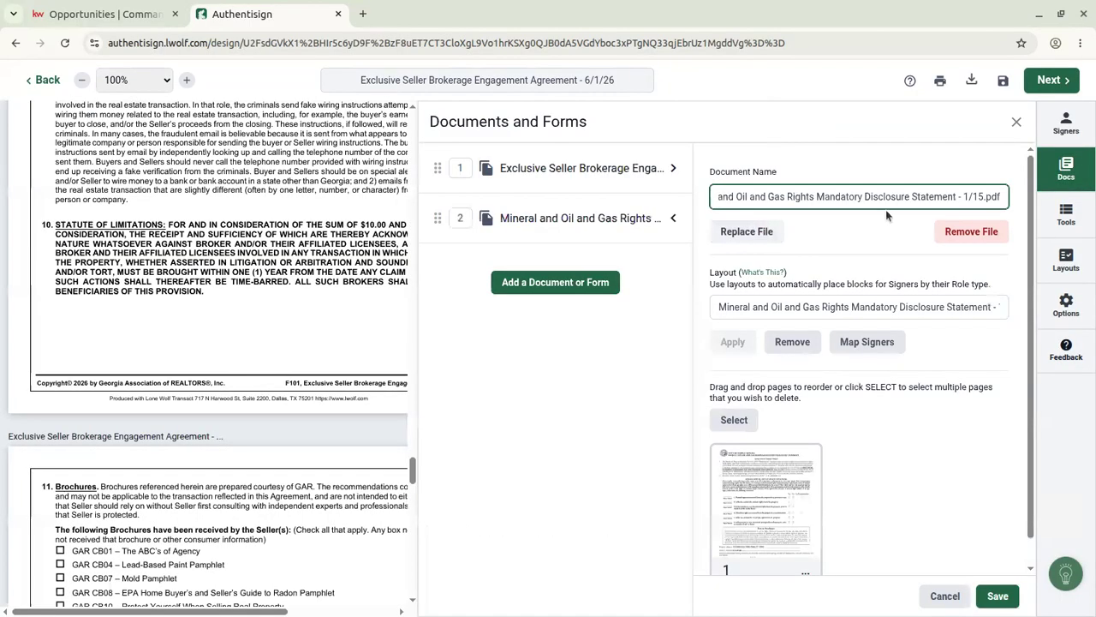
left_click_drag(441, 217, 438, 171)
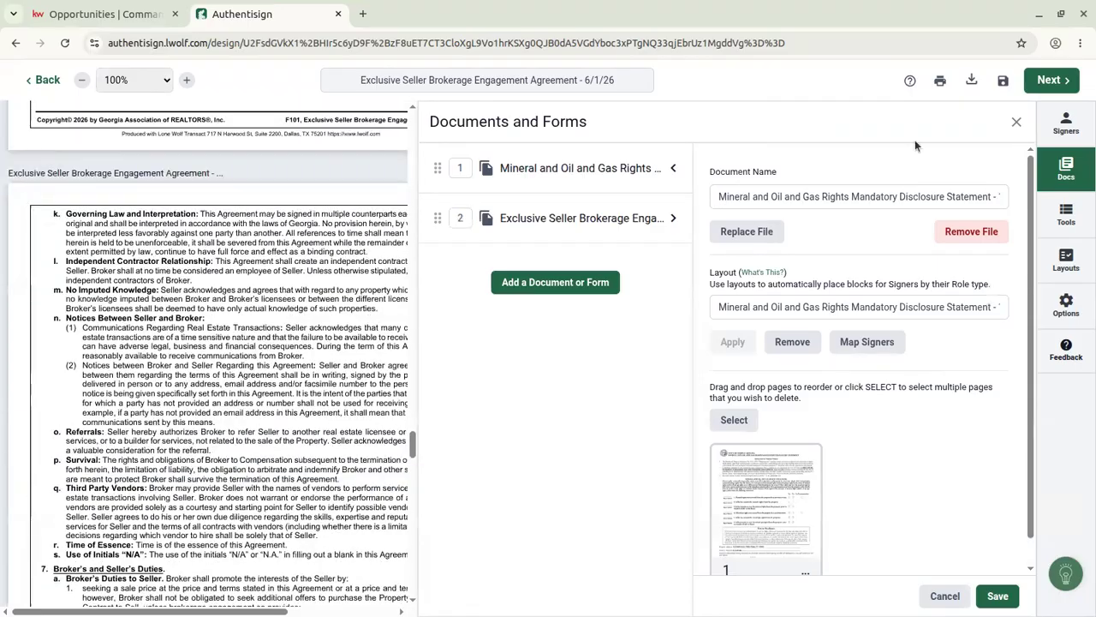
left_click(1016, 121)
scroll(241, 330, "up", 20)
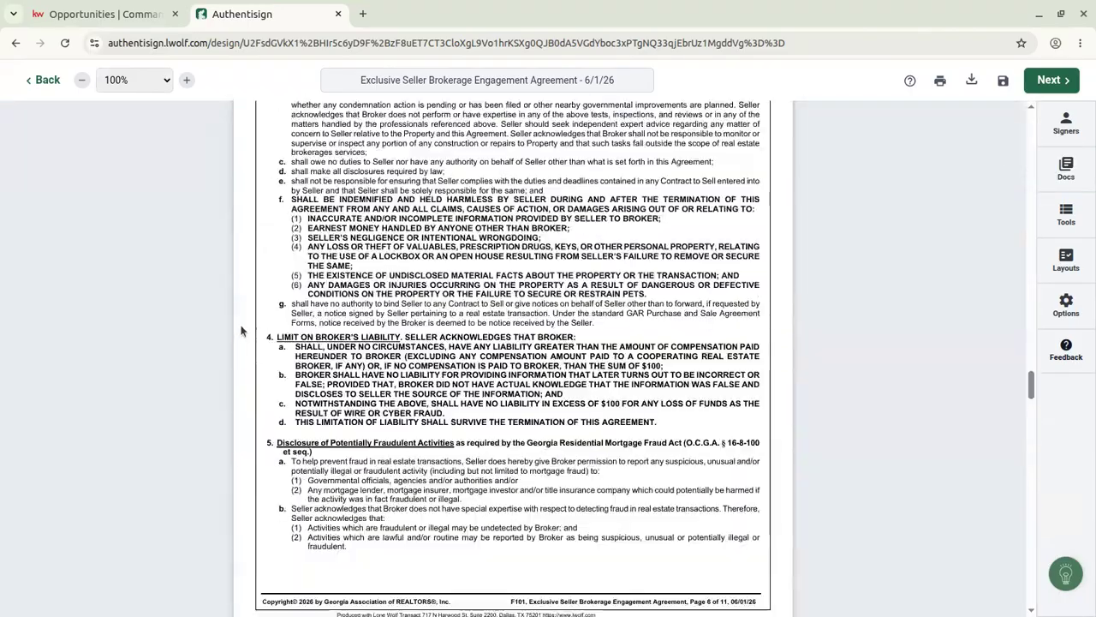
scroll(241, 330, "up", 10)
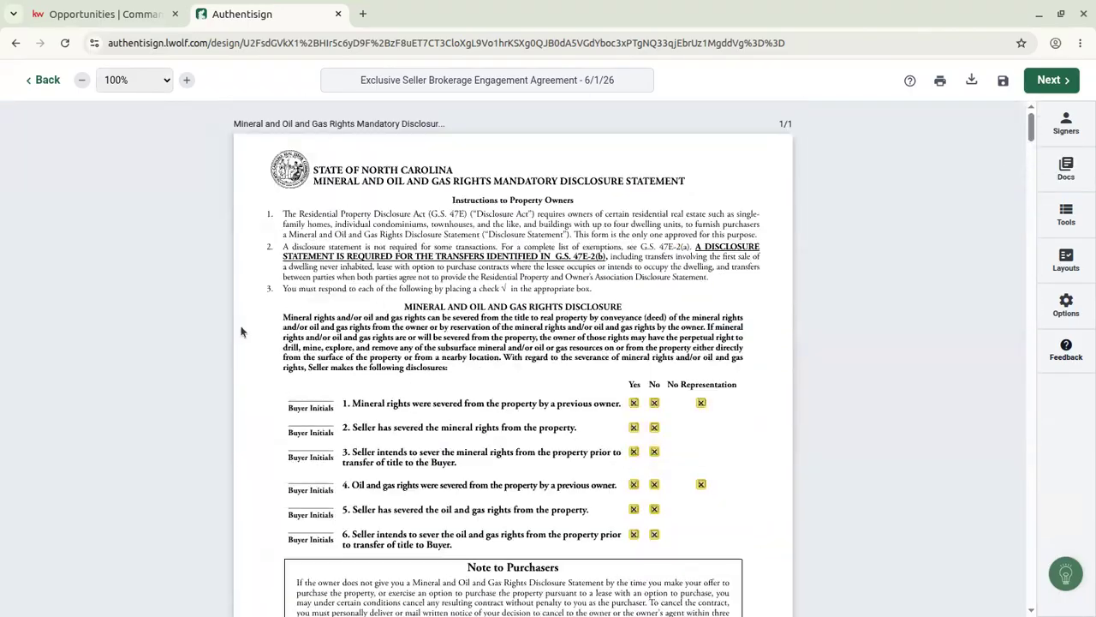
Check a No checkbox field's settings, then confirm Seller is the envelope's only signer.
left_click(654, 401)
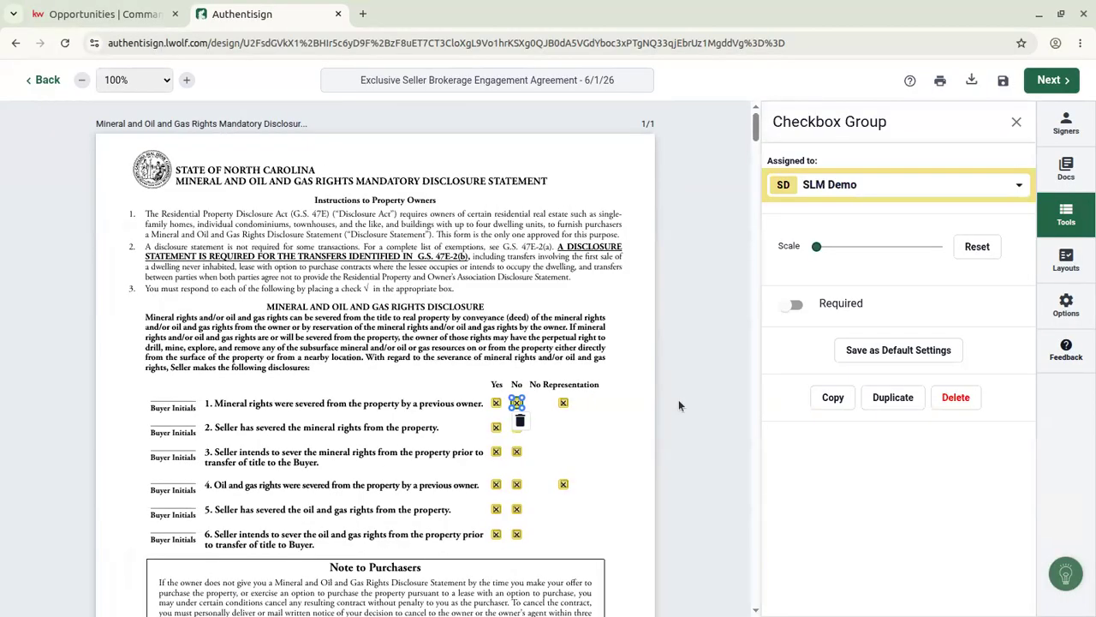
left_click(1016, 121)
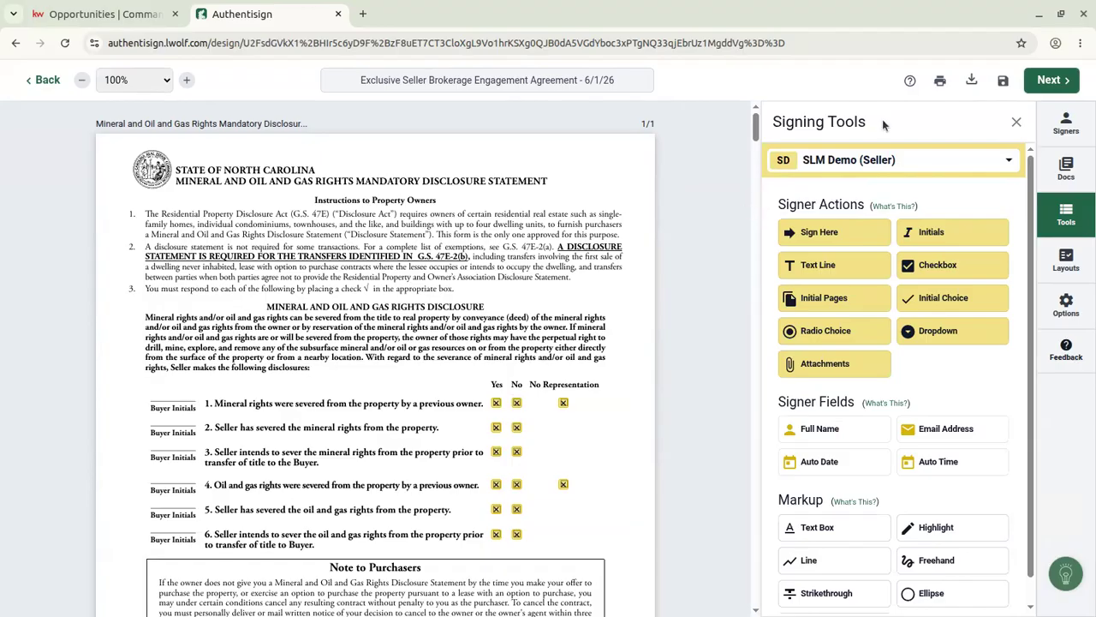
left_click(803, 163)
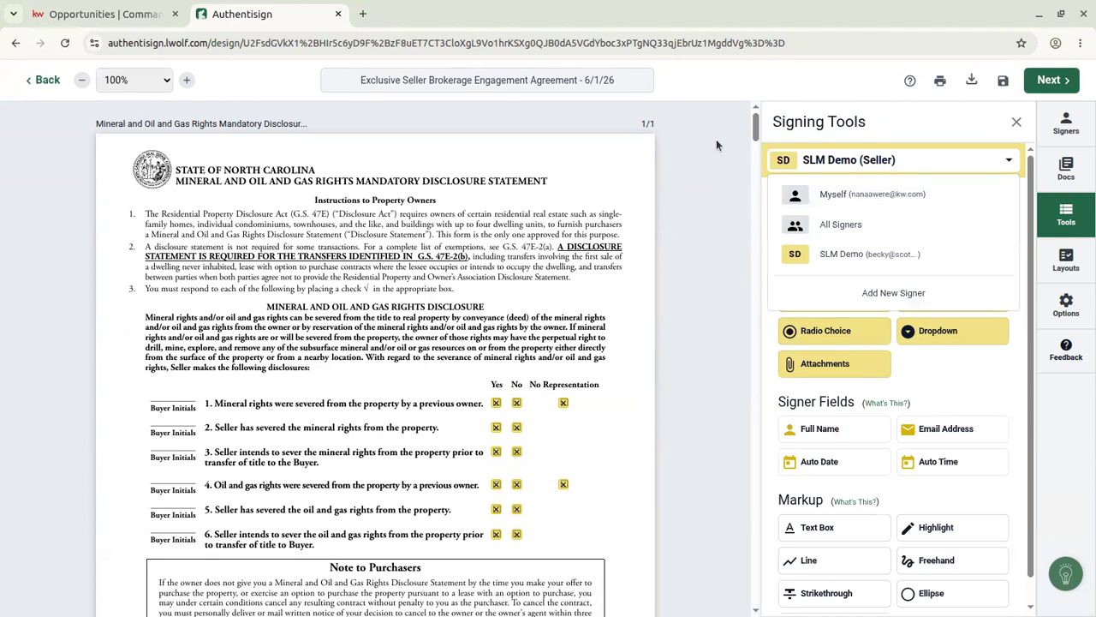
left_click(1066, 123)
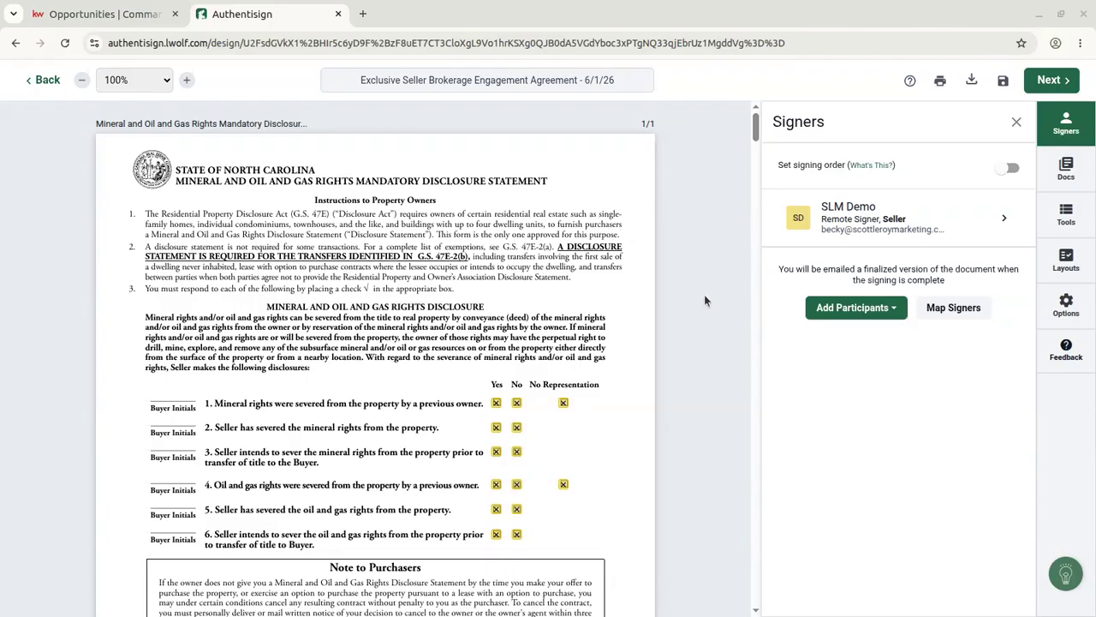
Look over the Add Participants choices without adding anyone, then list the envelope's two documents.
left_click(857, 306)
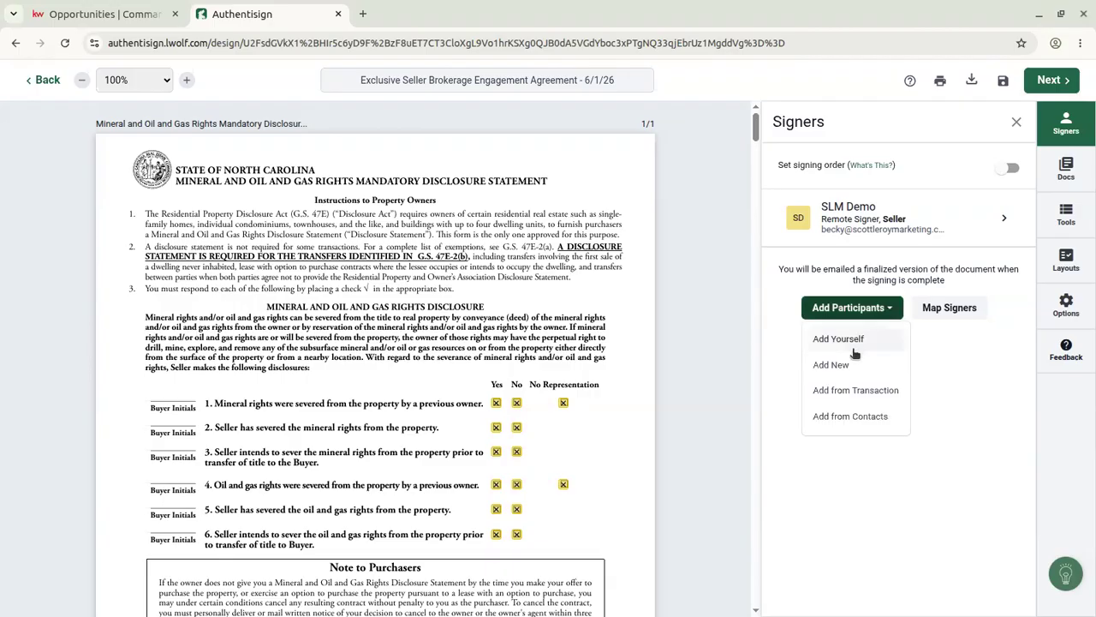
left_click(977, 366)
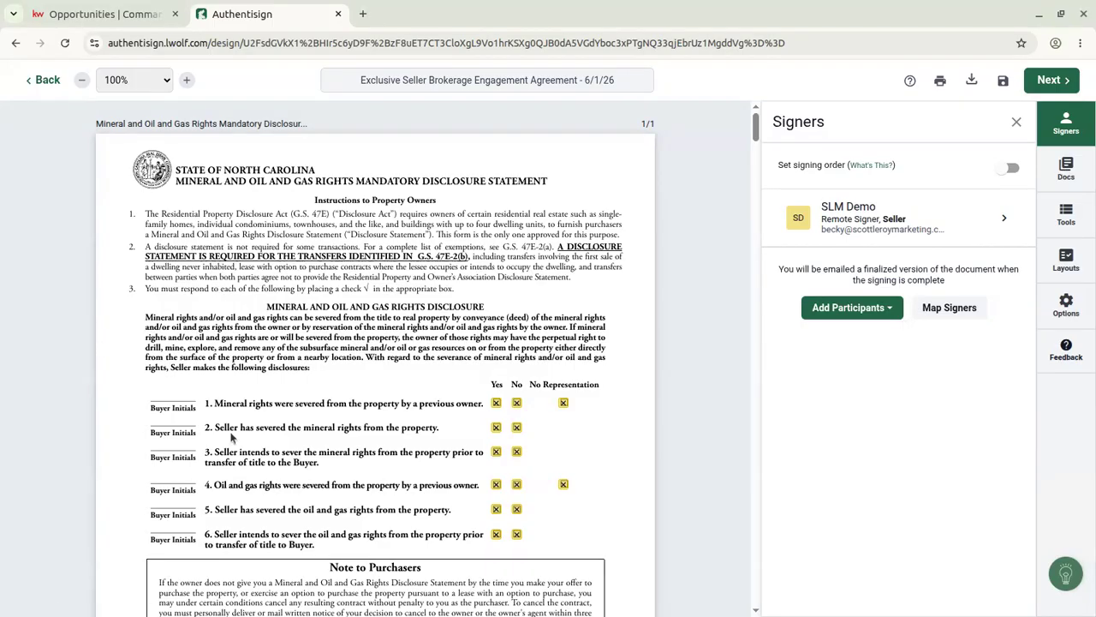
scroll(561, 447, "down", 2)
scroll(428, 317, "up", 2)
left_click(1070, 168)
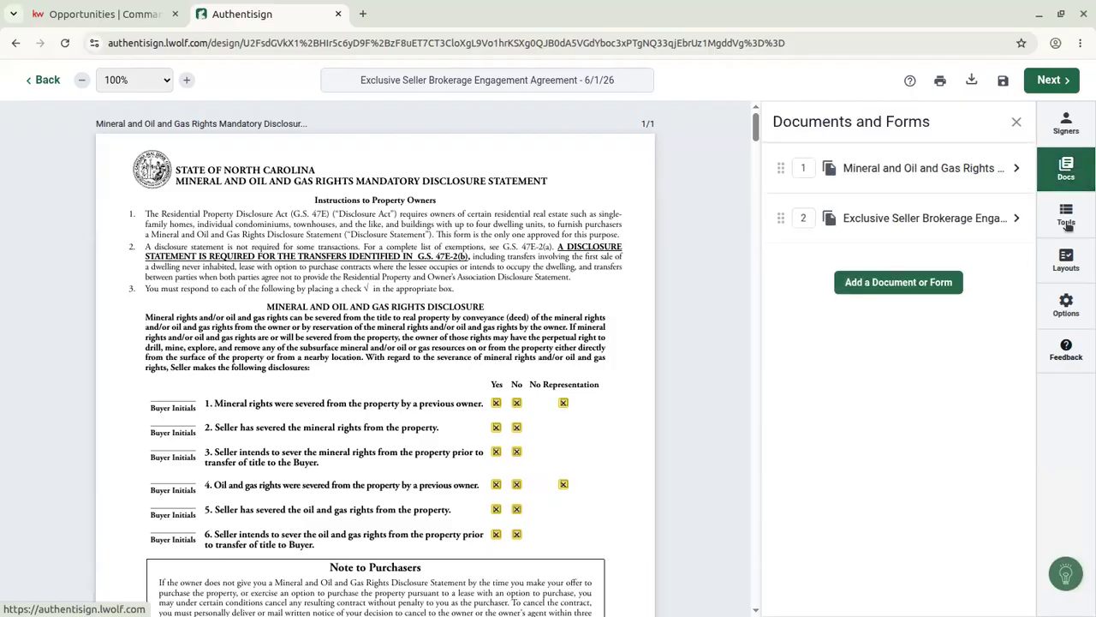
Place a seller Sign Here field near the top and seller initials above the first Buyer Initials line.
left_click(1066, 218)
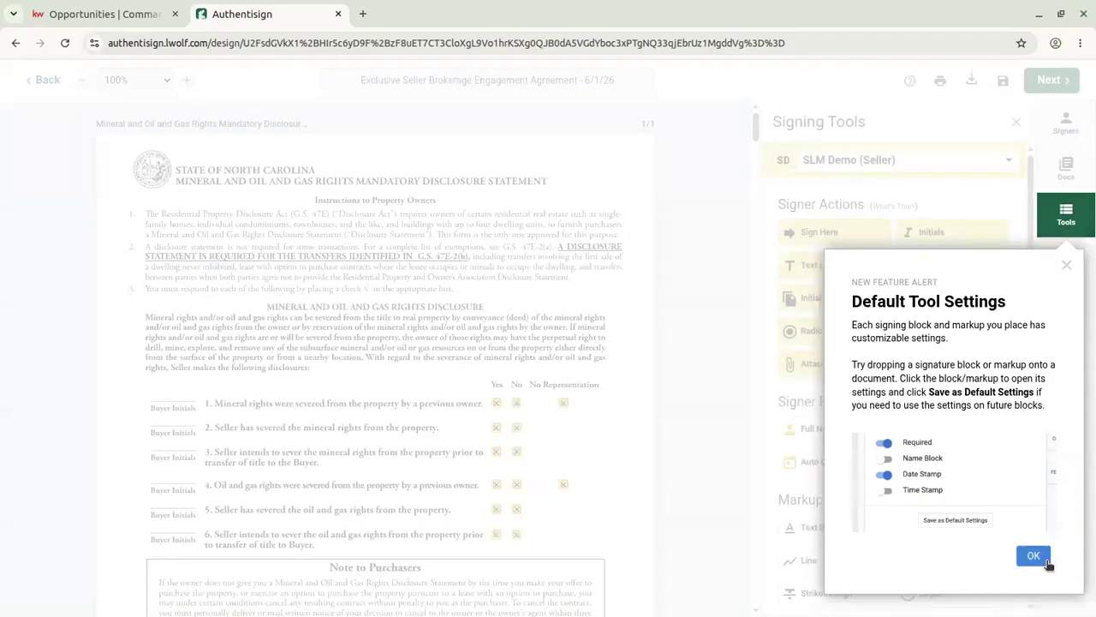
left_click(1068, 267)
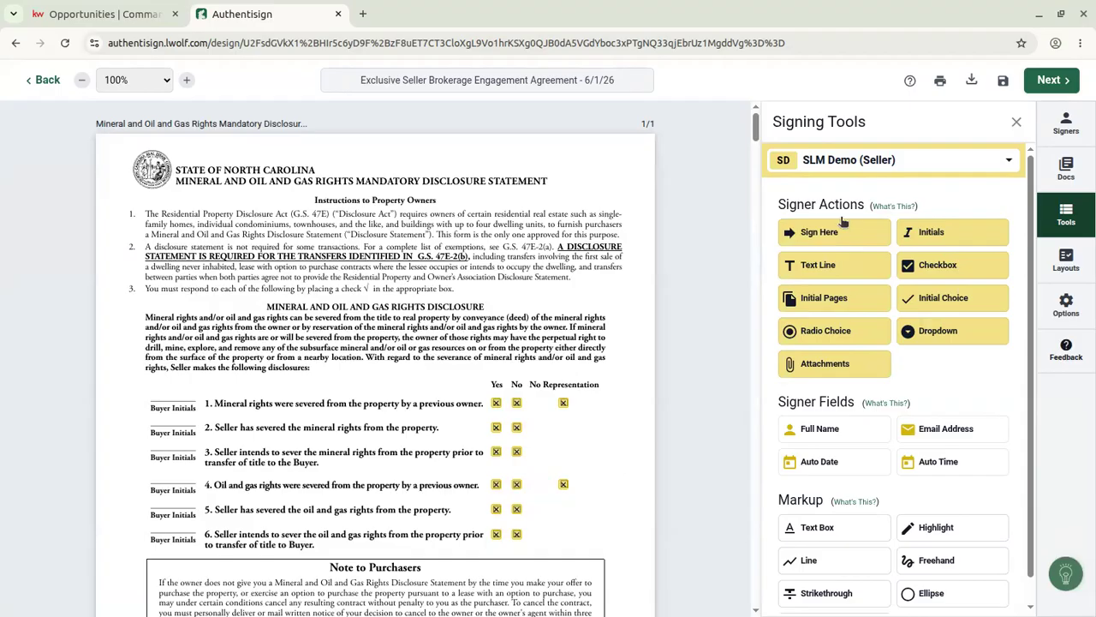
left_click_drag(818, 232, 494, 292)
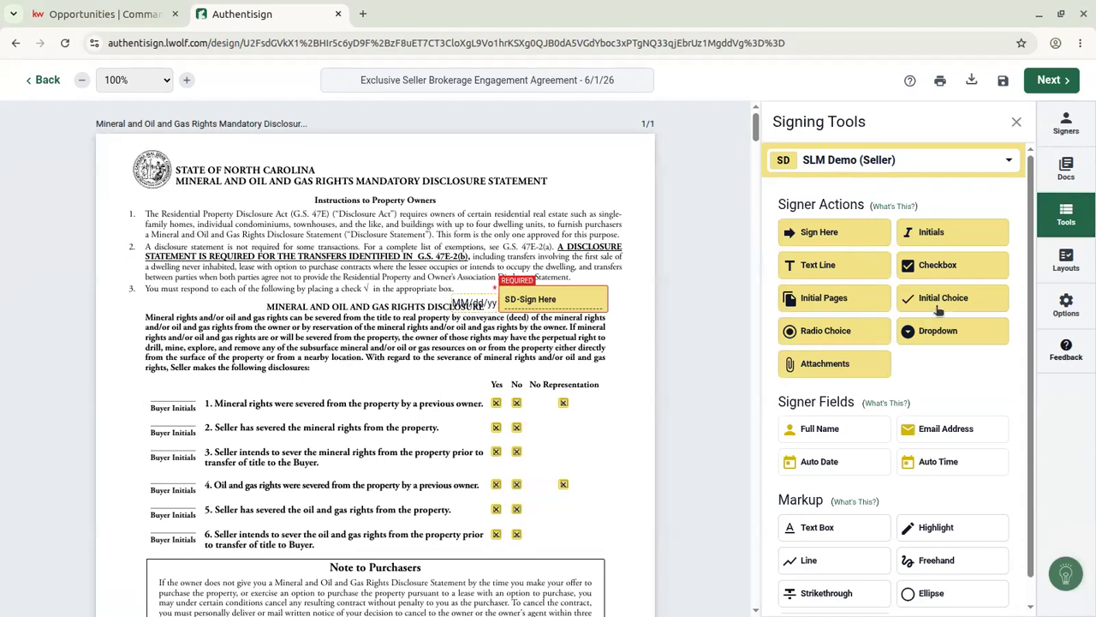
left_click_drag(961, 239, 159, 380)
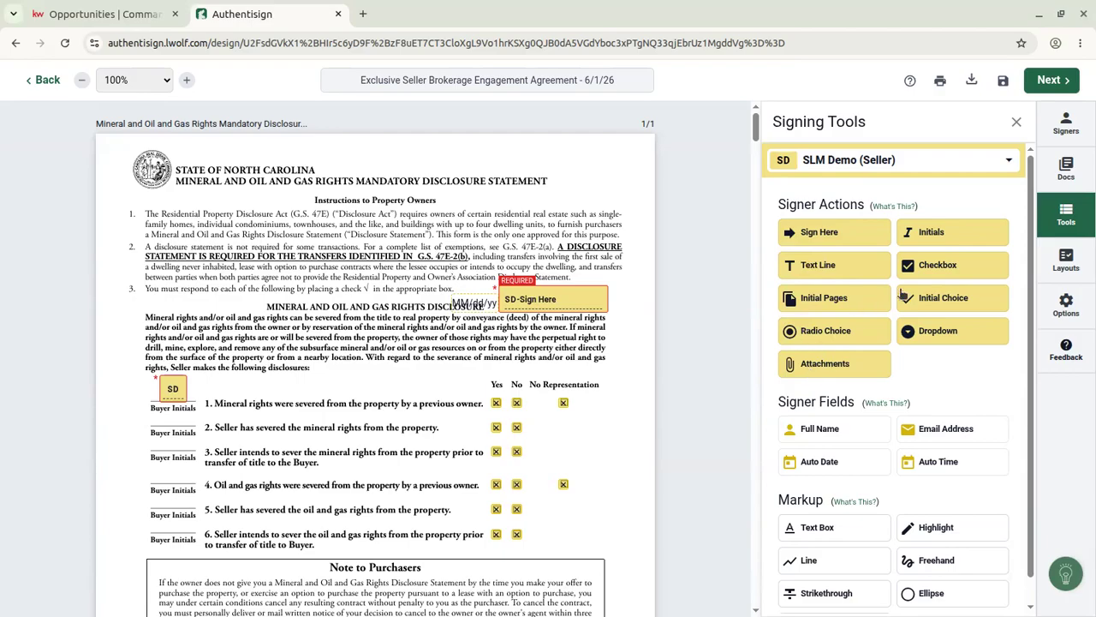
scroll(402, 315, "down", 2)
scroll(417, 313, "up", 2)
Add a three-option seller radio group under question 1's Yes, No and No Representation.
left_click(490, 414)
left_click(515, 414)
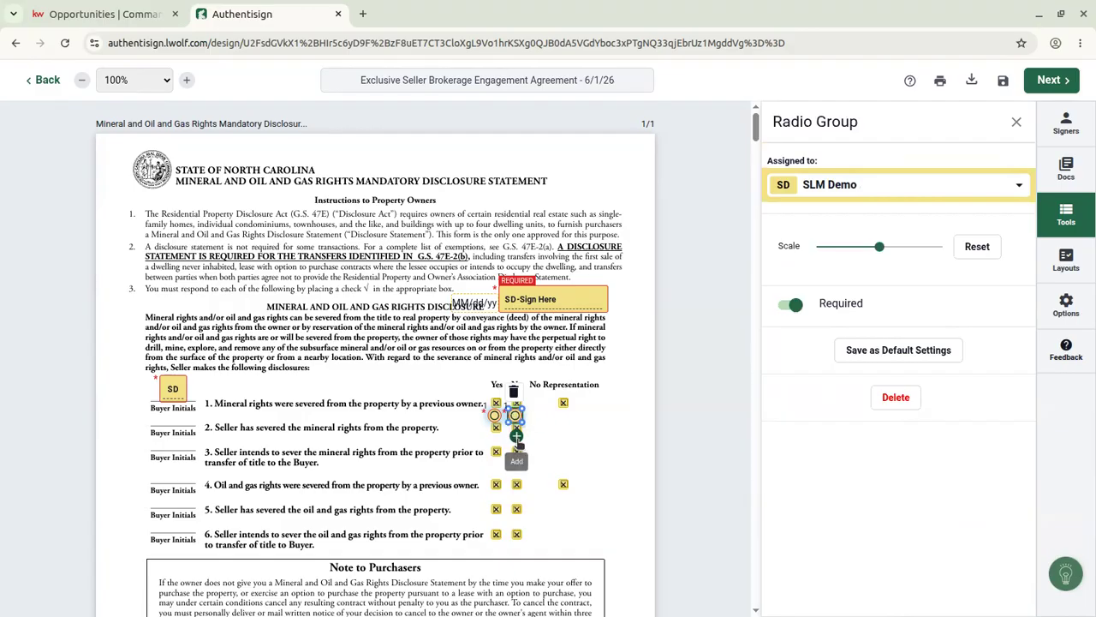
left_click(517, 439)
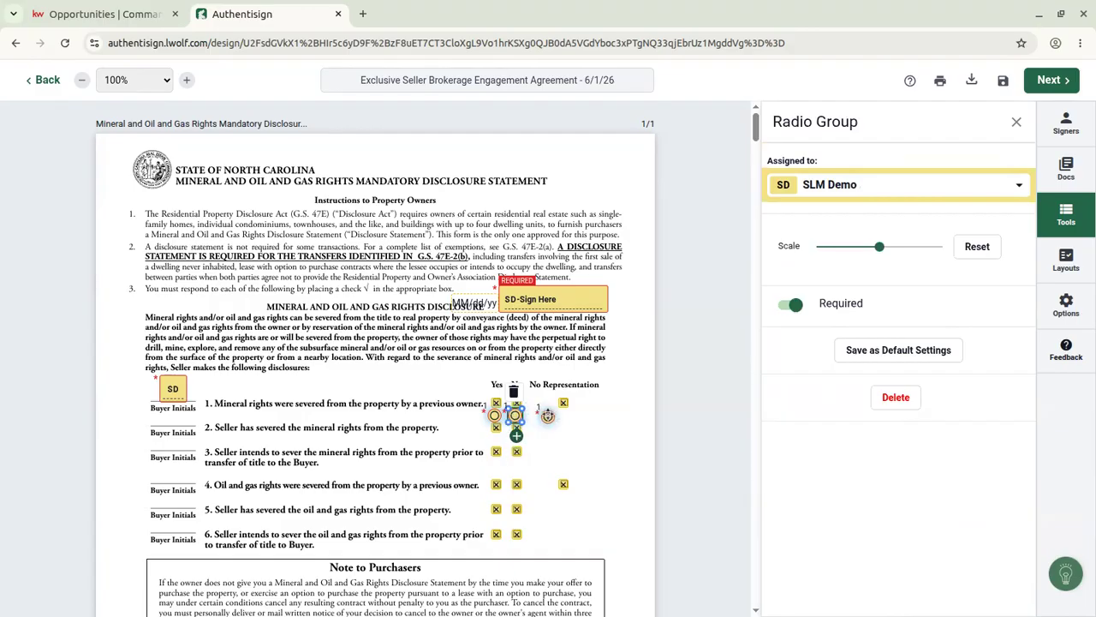
left_click(565, 415)
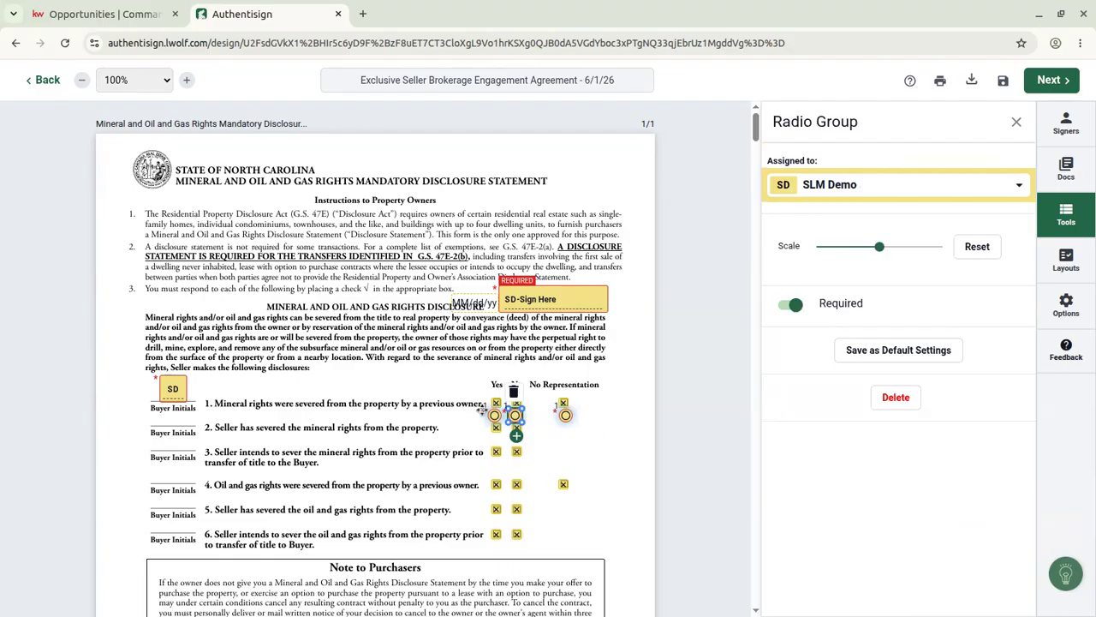
right_click(562, 417)
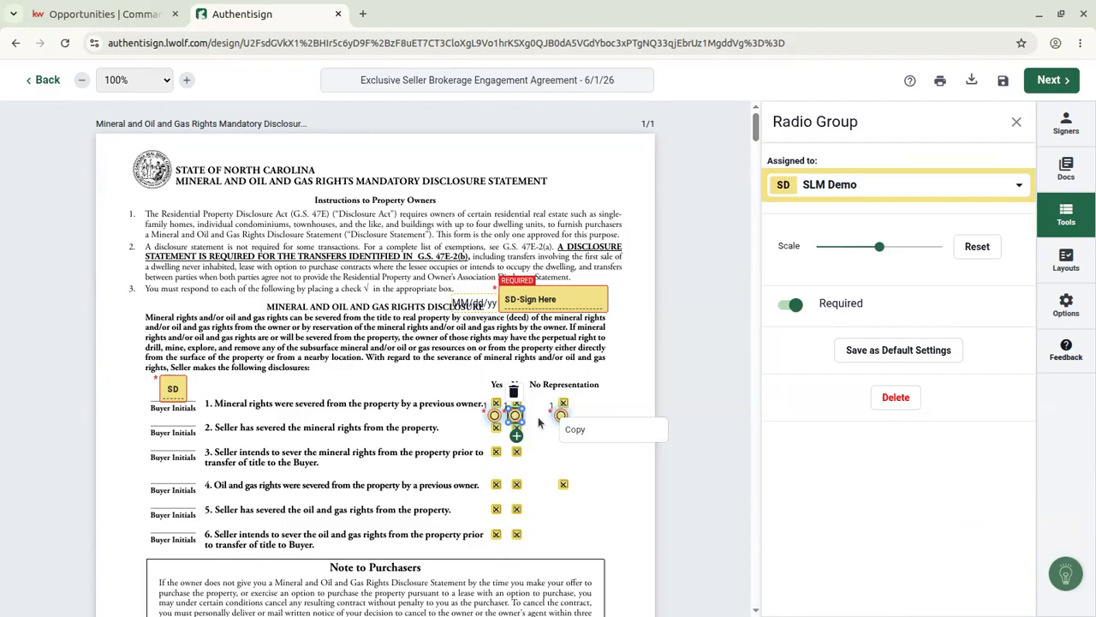
left_click(541, 454)
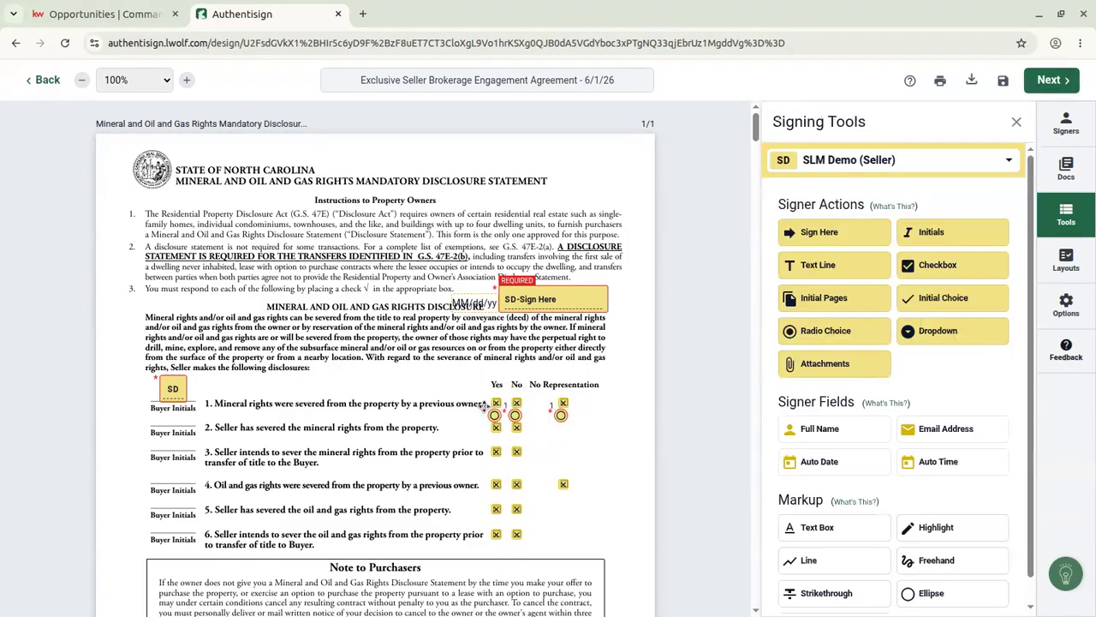
Add a matching three-option seller radio group across question 2's Yes, No and No Representation boxes.
left_click(819, 337)
left_click_drag(374, 347, 494, 441)
left_click_drag(395, 347, 517, 439)
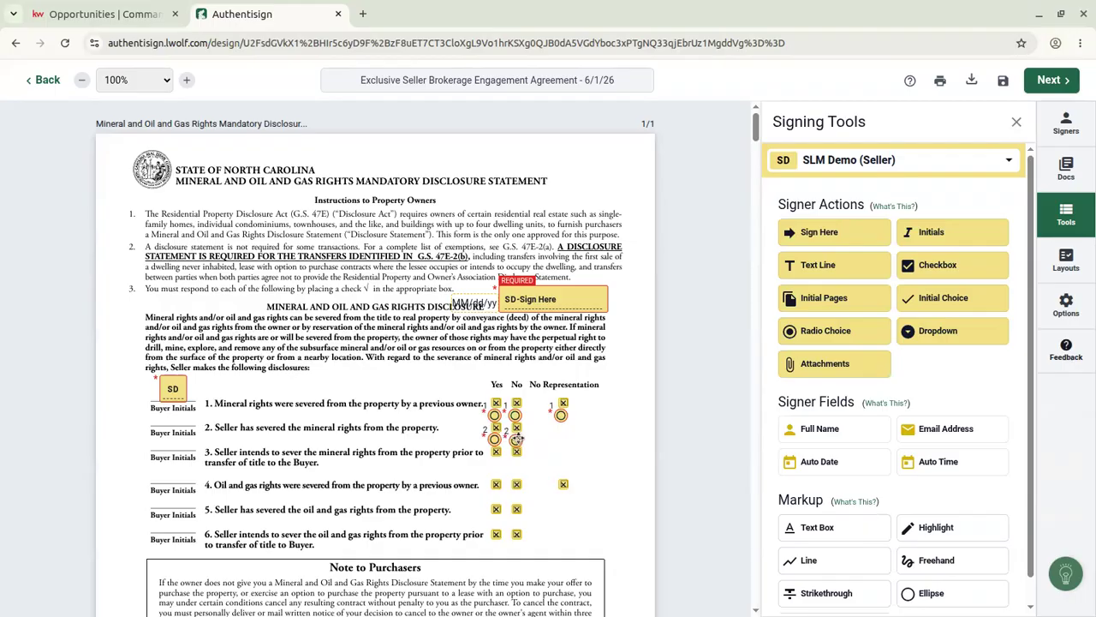
left_click(516, 441)
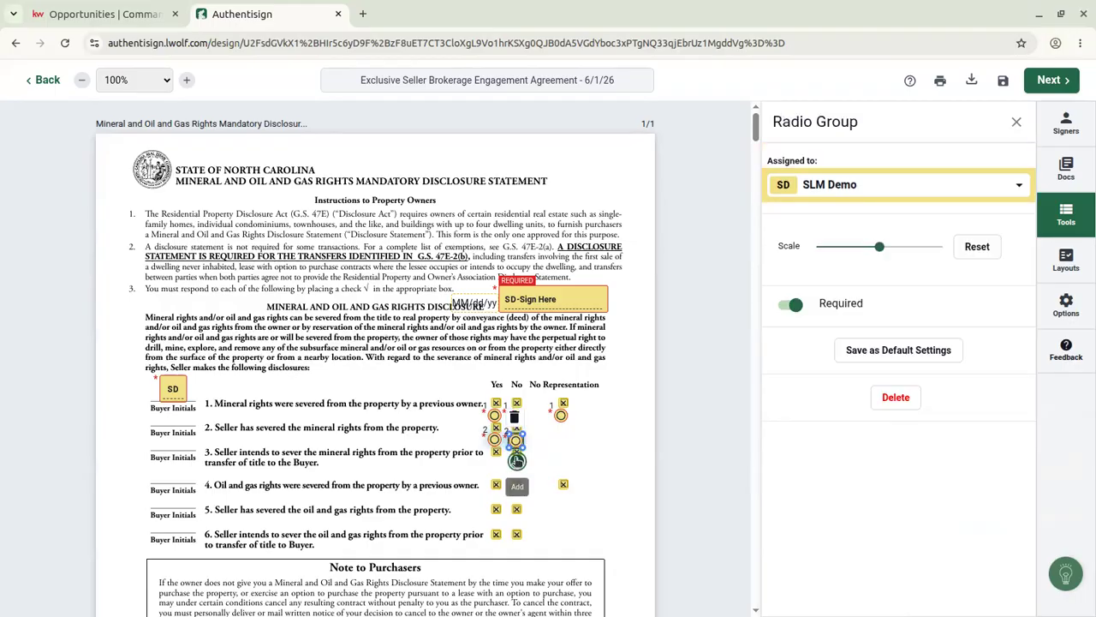
left_click_drag(535, 438, 556, 435)
left_click(579, 440)
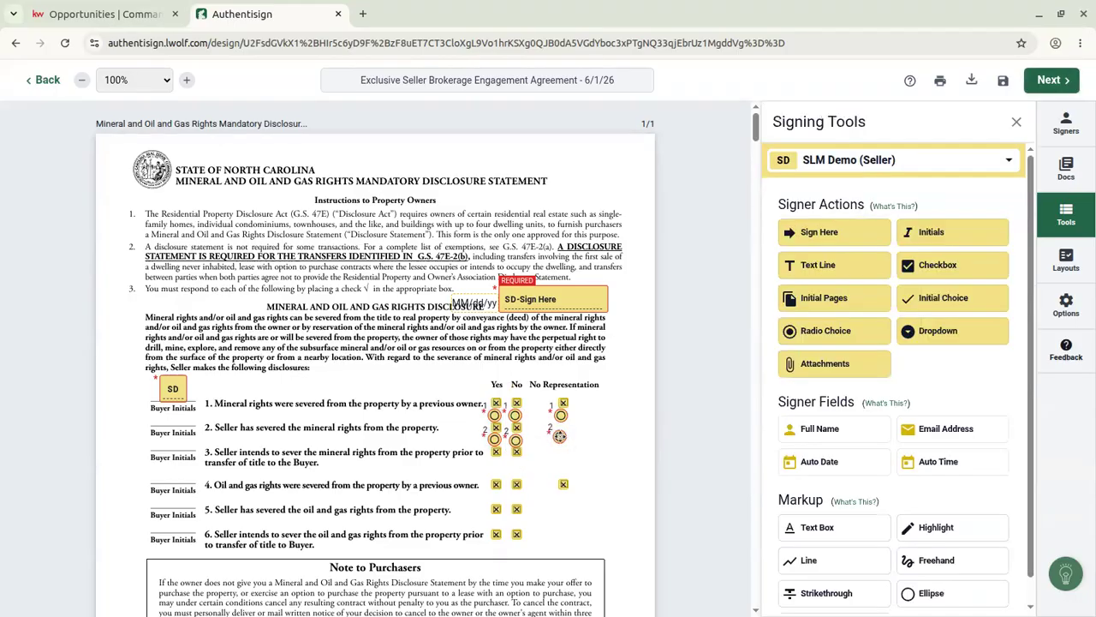
right_click(562, 437)
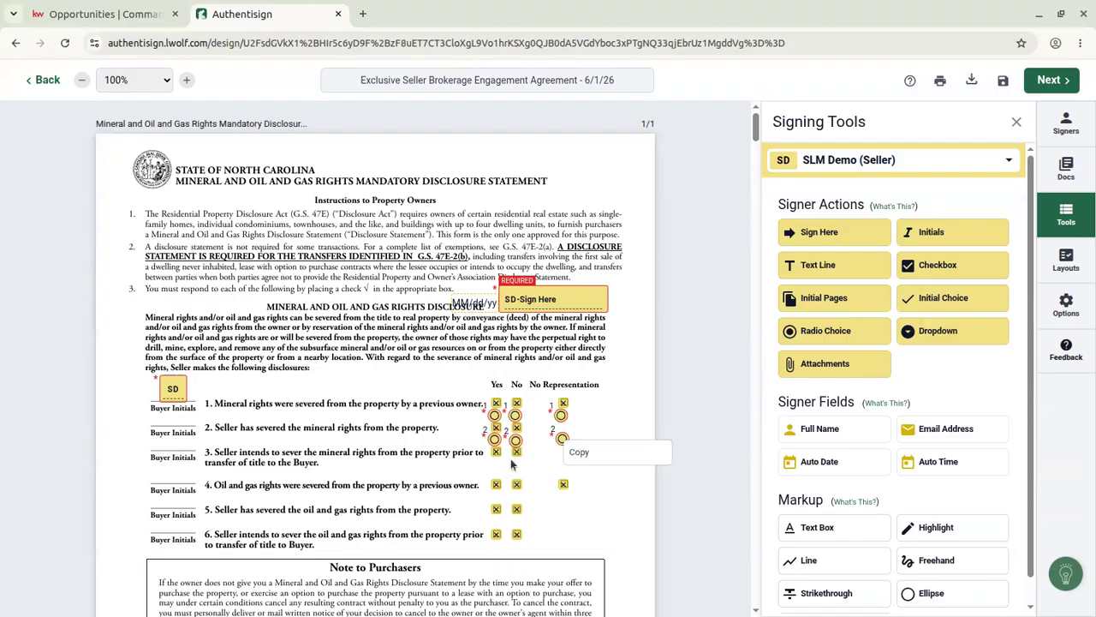
left_click(578, 418)
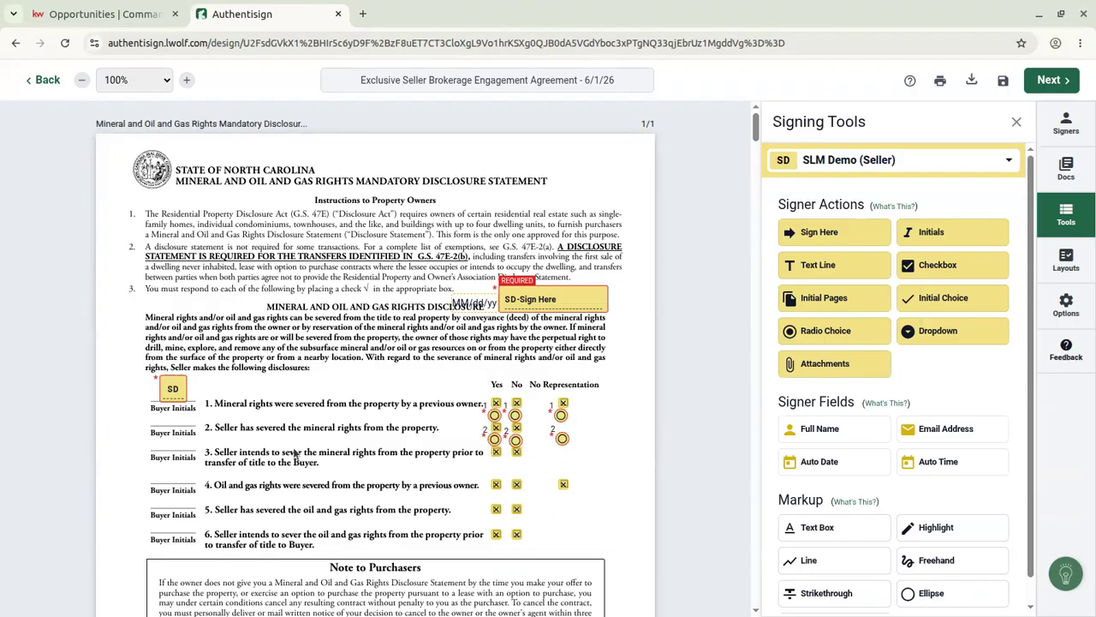
scroll(294, 455, "down", 3)
scroll(294, 455, "up", 3)
Assign new fields to Myself instead of the seller and scroll down through both documents.
left_click(831, 162)
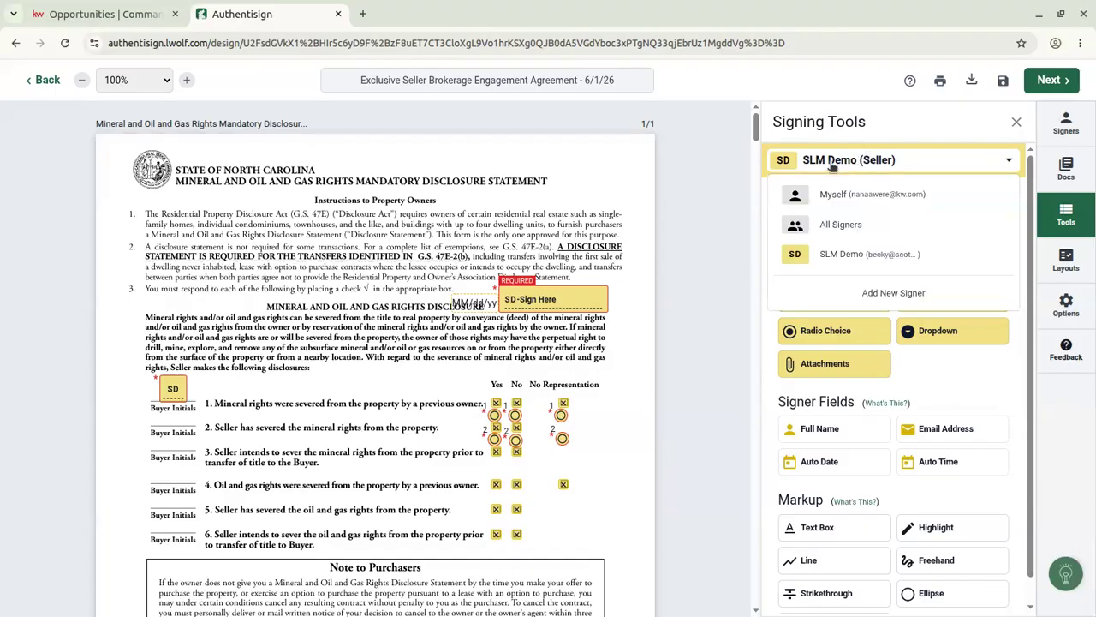
left_click(881, 195)
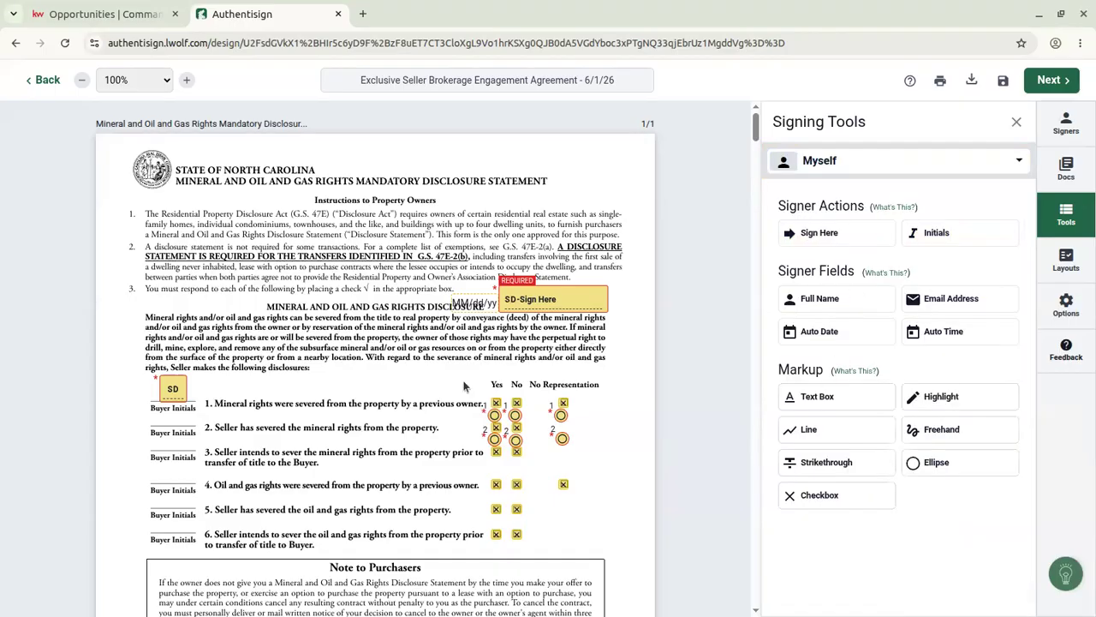
scroll(434, 442, "down", 3)
scroll(434, 442, "down", 3)
scroll(360, 392, "down", 9)
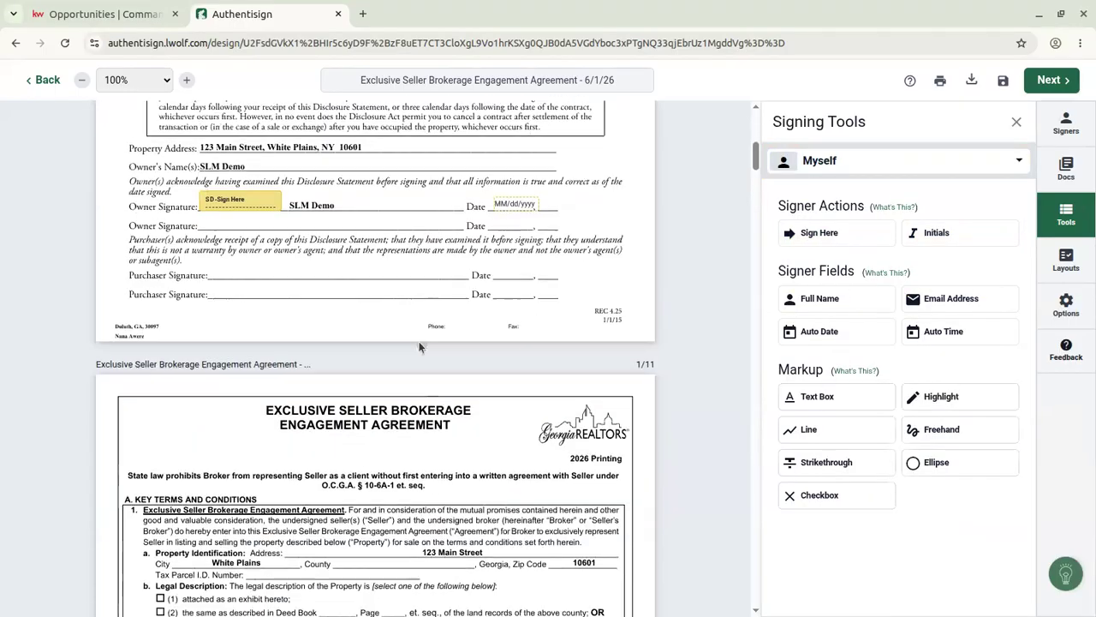
scroll(420, 346, "down", 18)
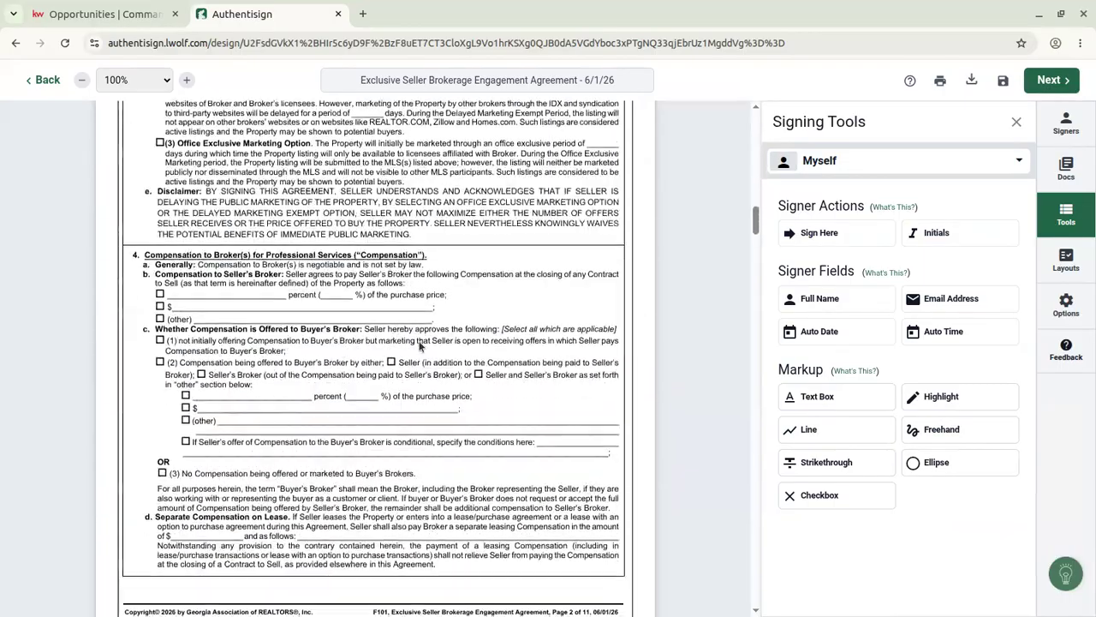
scroll(413, 340, "down", 18)
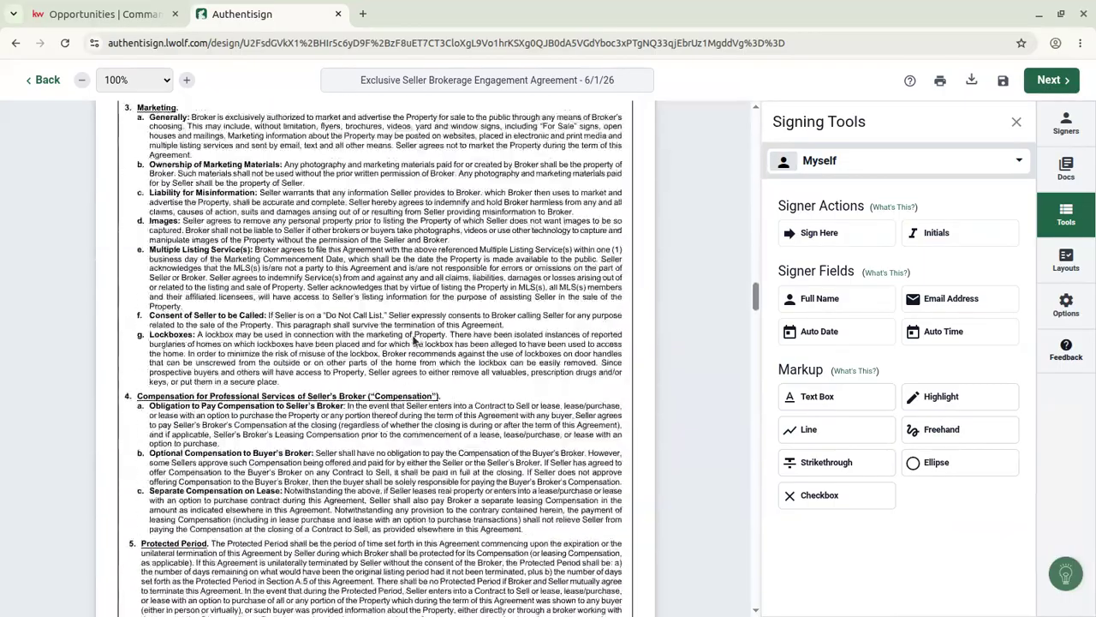
scroll(412, 341, "down", 18)
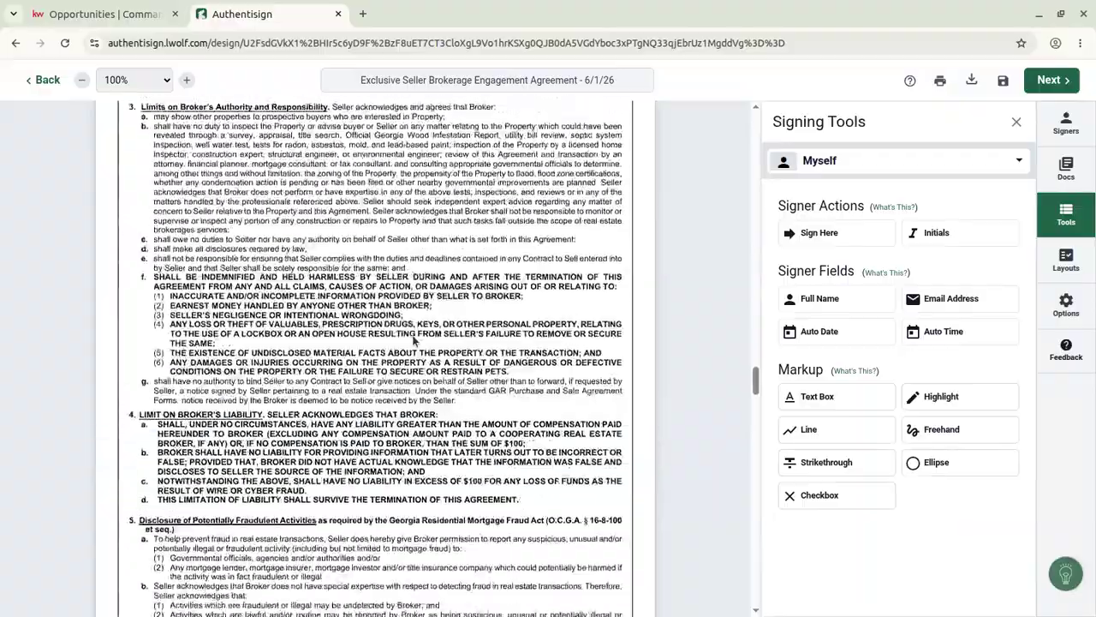
scroll(413, 341, "down", 18)
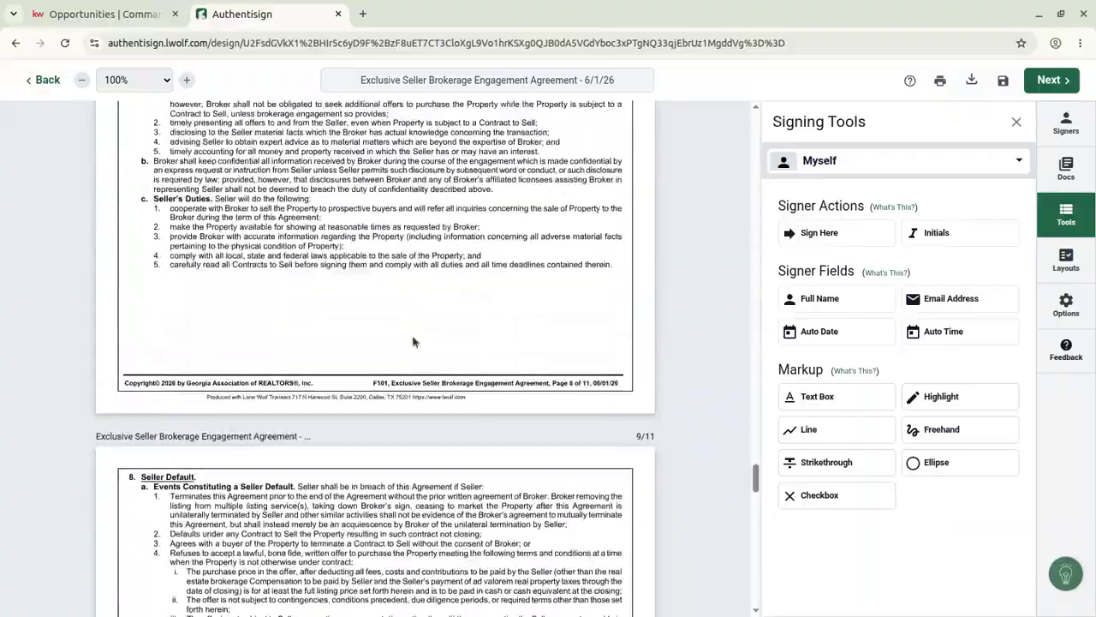
scroll(413, 341, "down", 15)
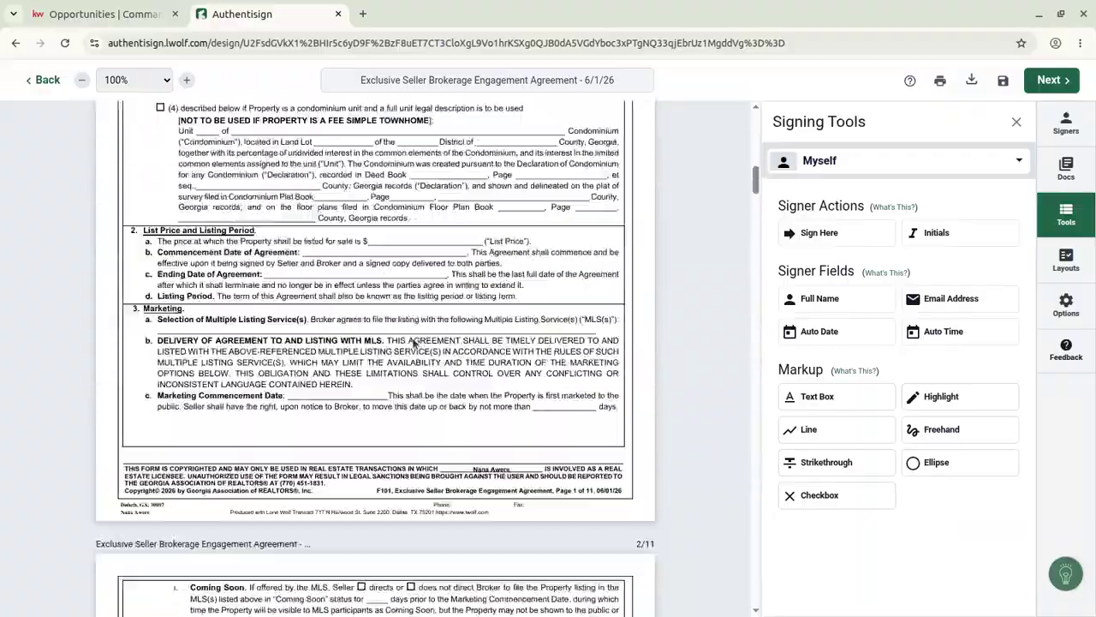
scroll(412, 341, "down", 1)
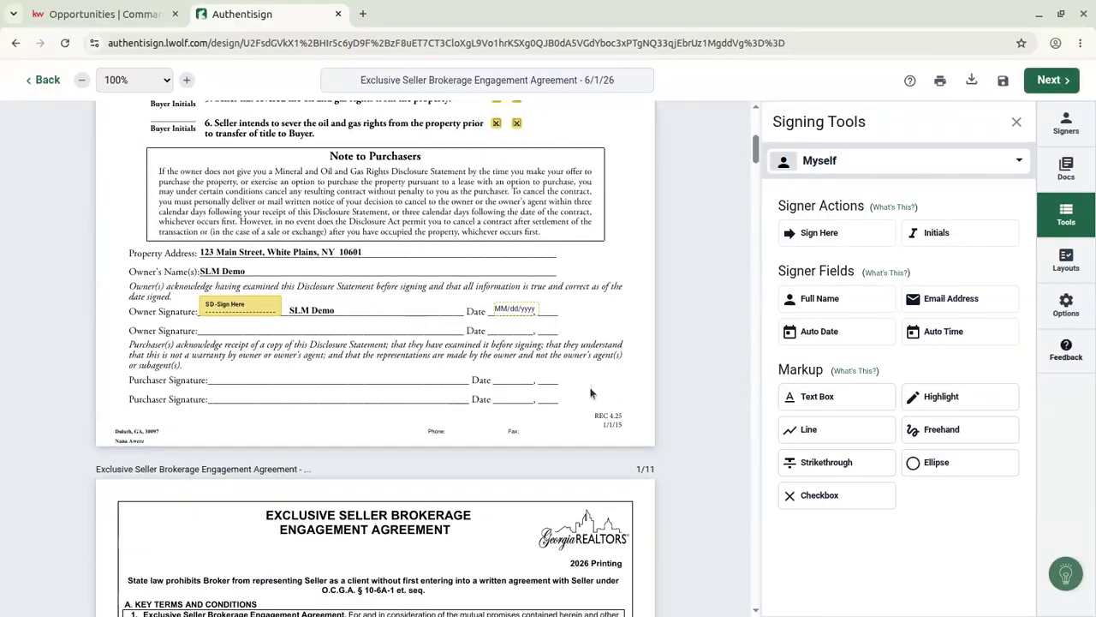
Accept the e-signature terms and adopt a Rouge Script font signature and initials.
left_click(830, 236)
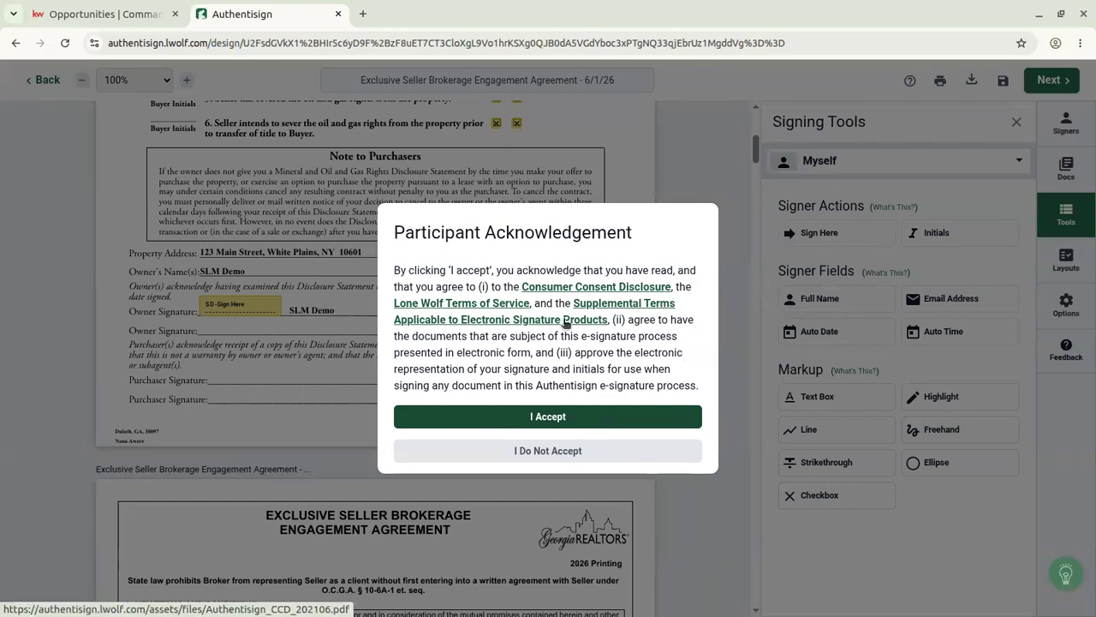
left_click(570, 417)
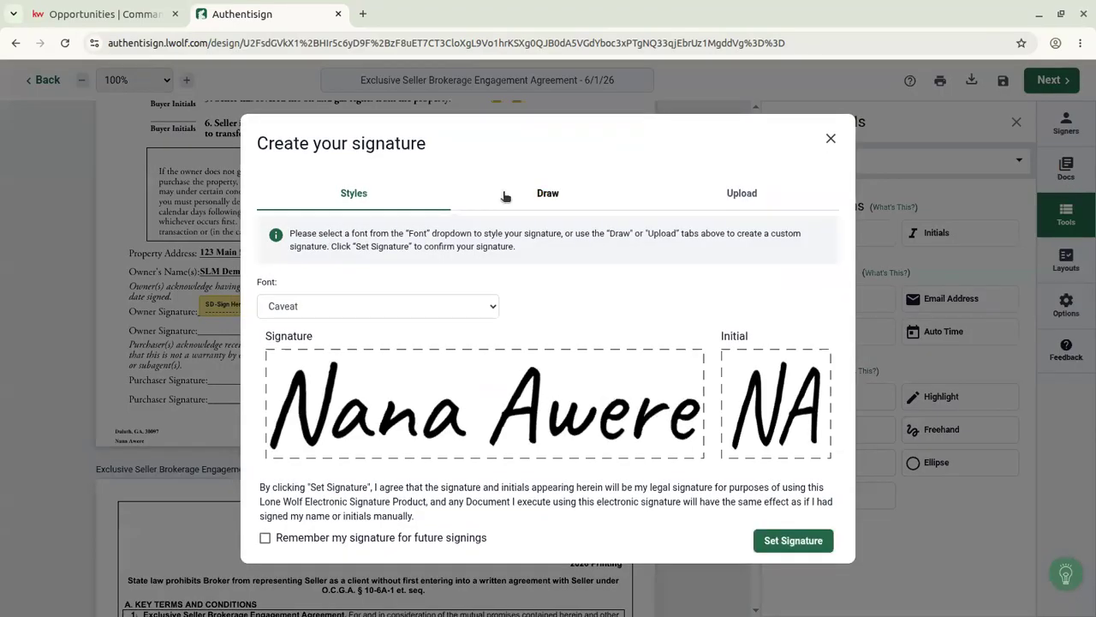
left_click(311, 316)
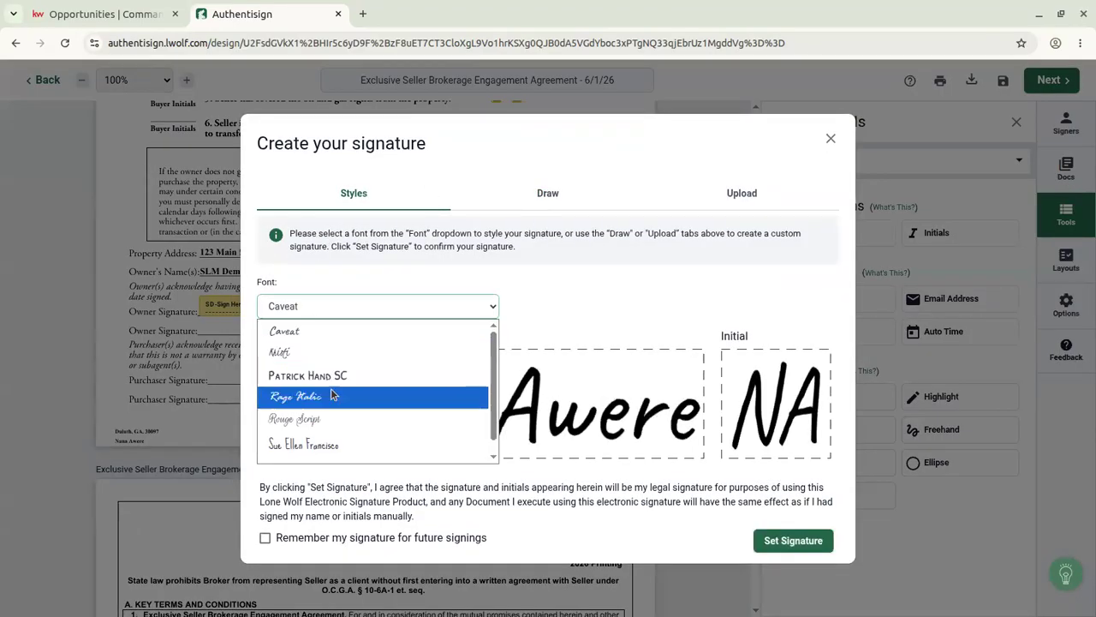
left_click(330, 416)
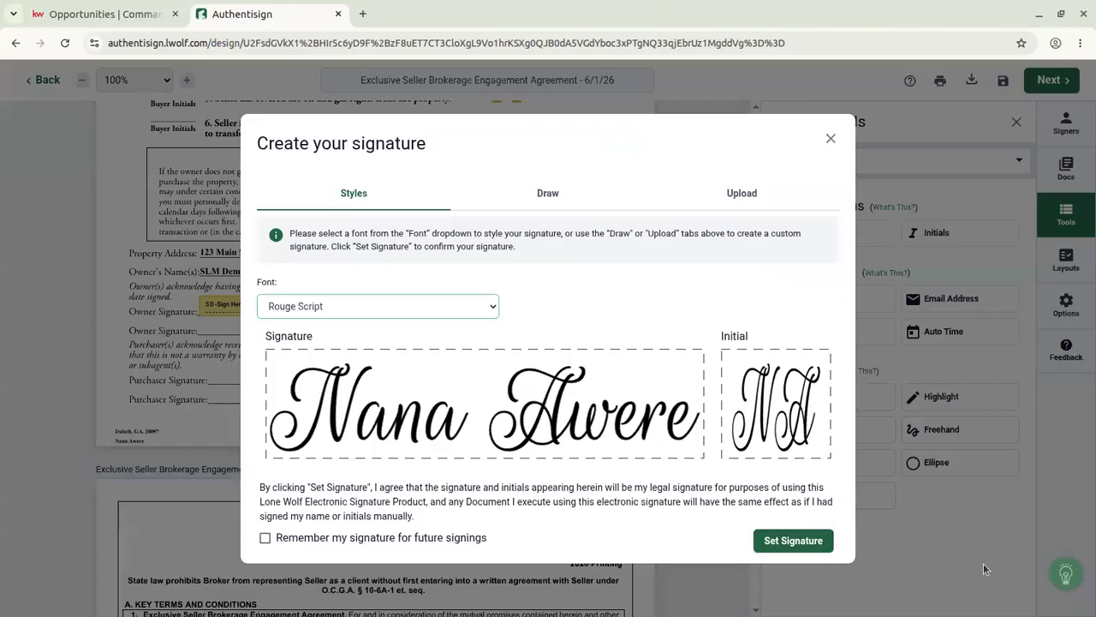
left_click(549, 197)
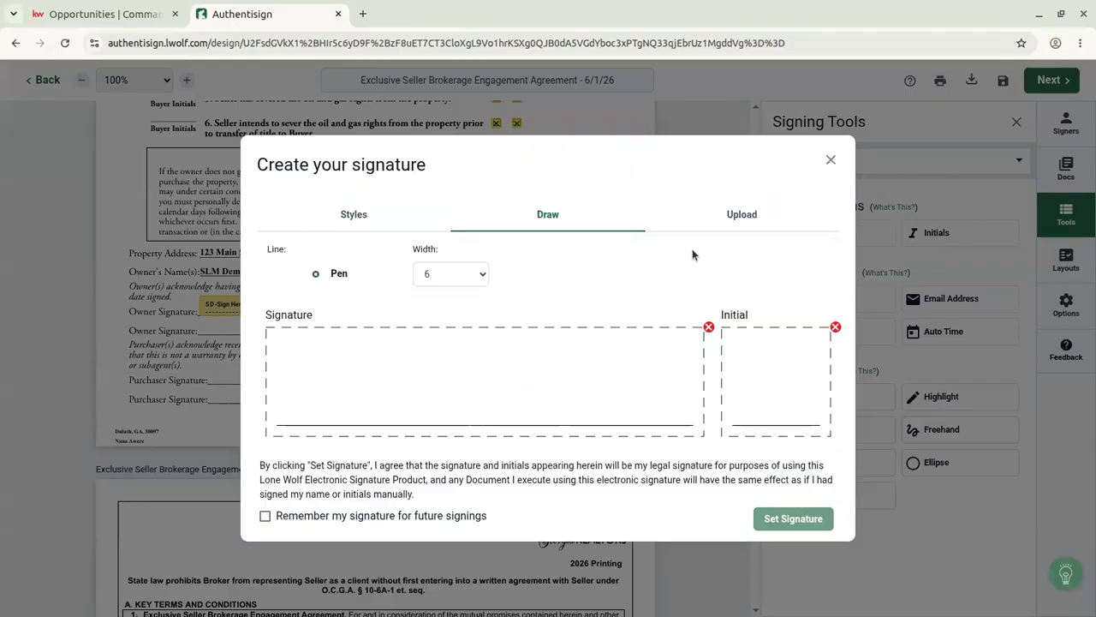
left_click(740, 221)
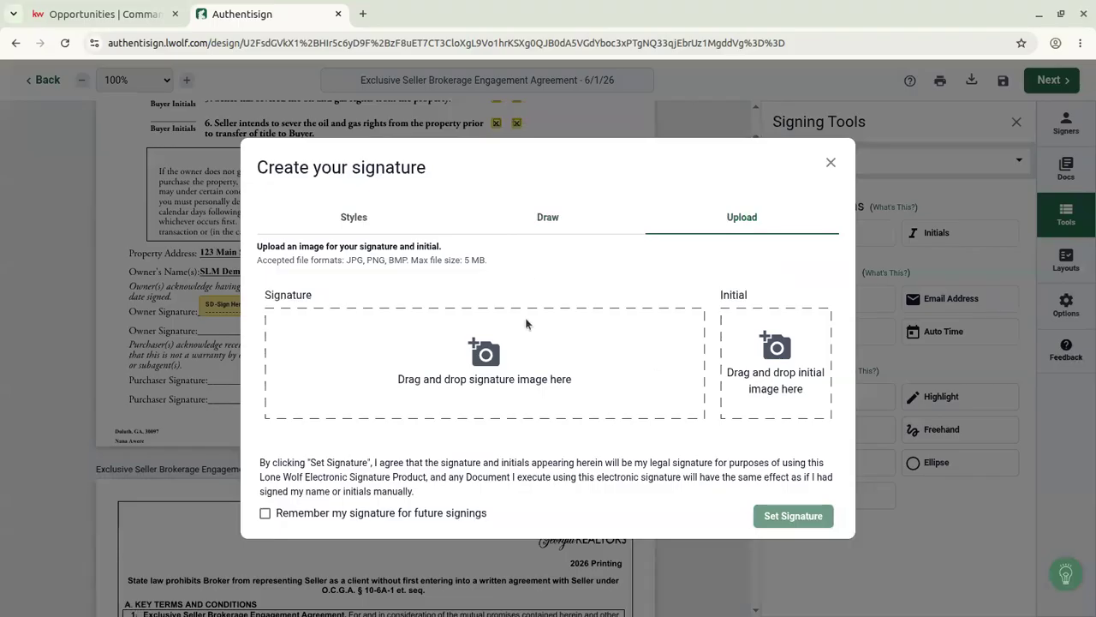
left_click(376, 216)
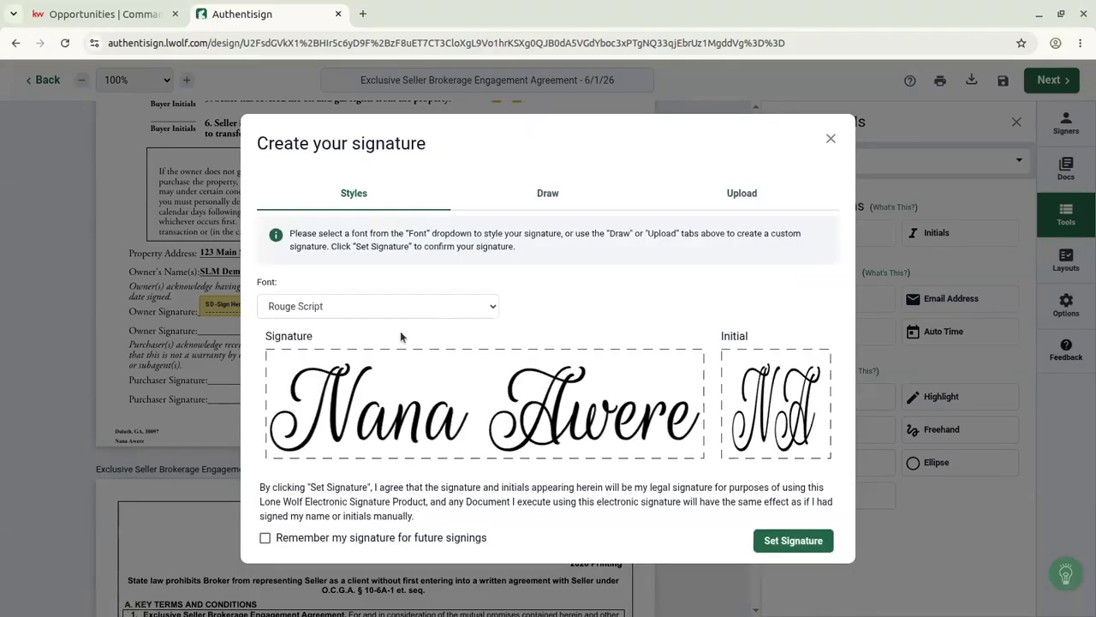
left_click(793, 540)
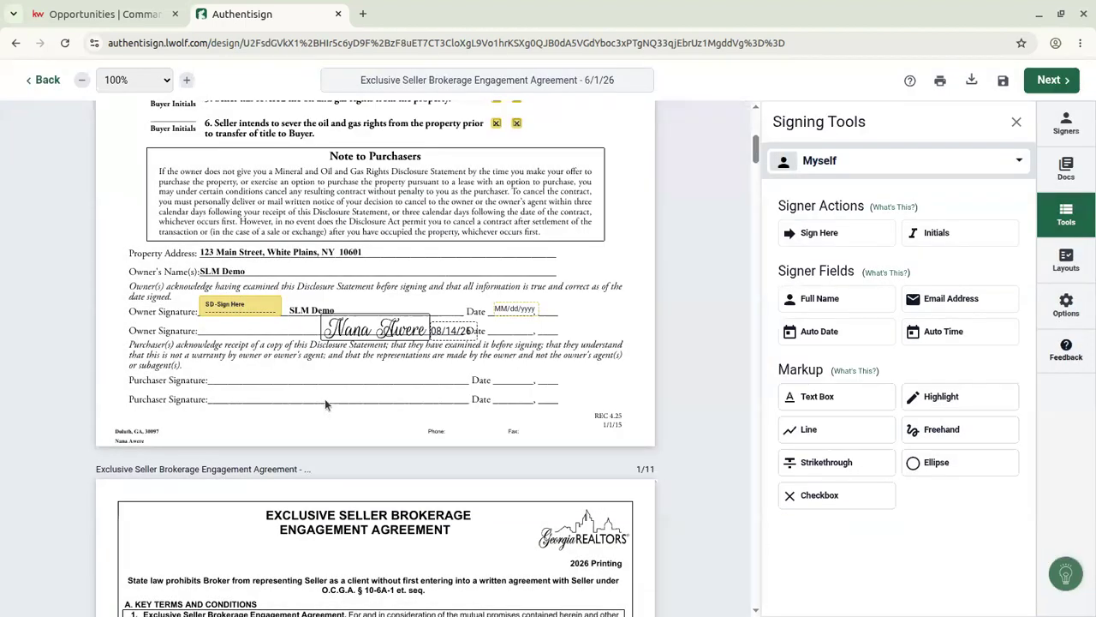
Try placing the signing date and initials beside the signature, then delete all three.
left_click_drag(439, 332, 497, 328)
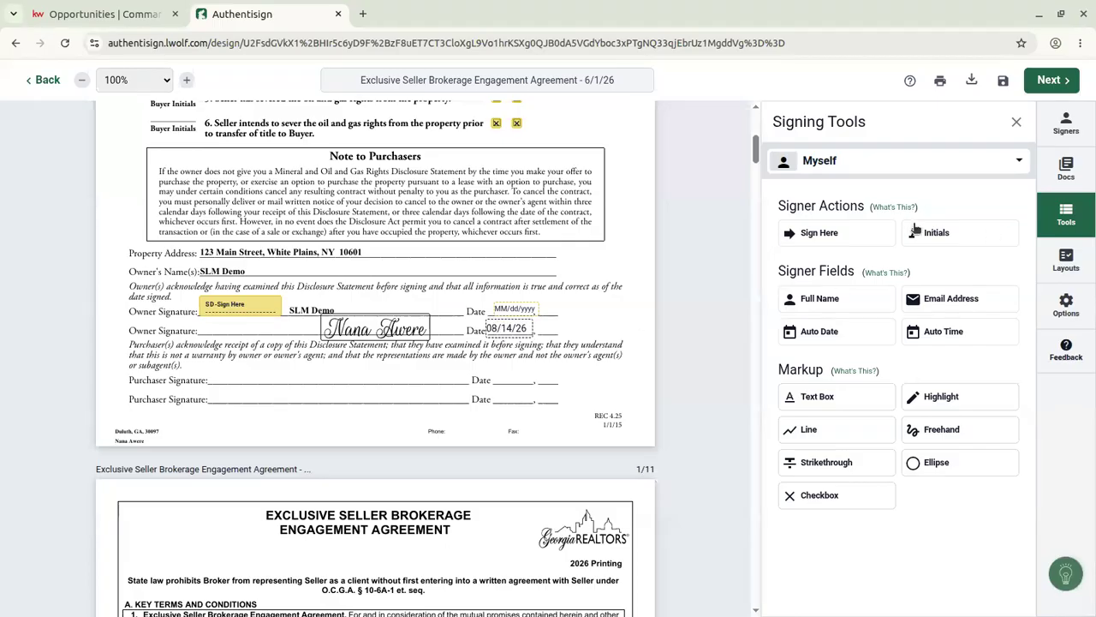
left_click(574, 317)
left_click_drag(589, 330, 549, 328)
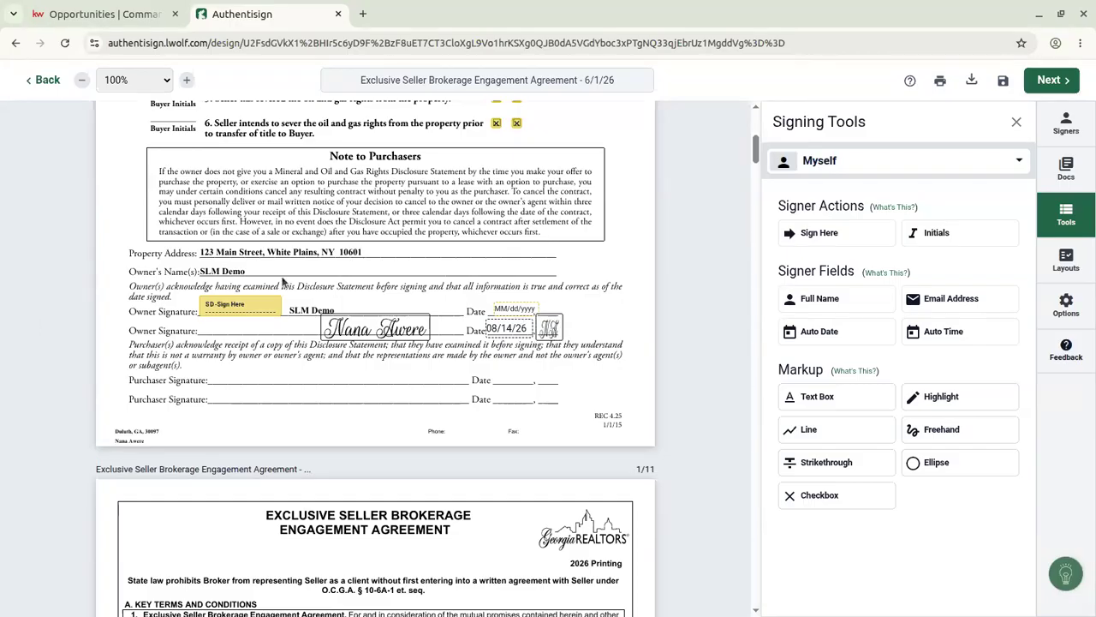
key("Delete")
left_click(522, 328)
key("Delete")
left_click(411, 334)
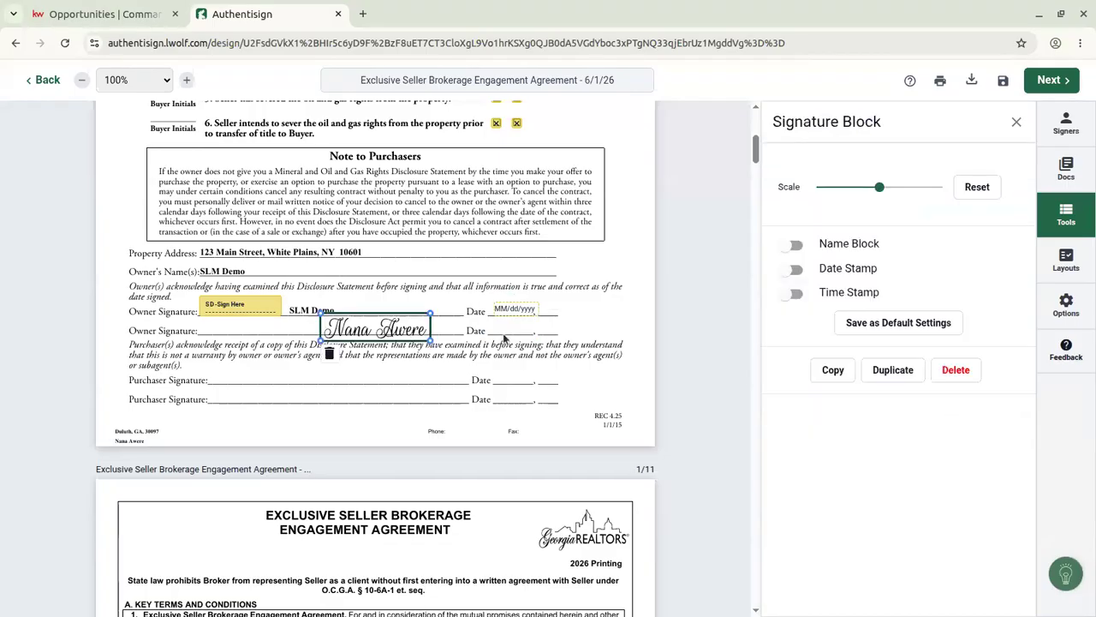
key("Delete")
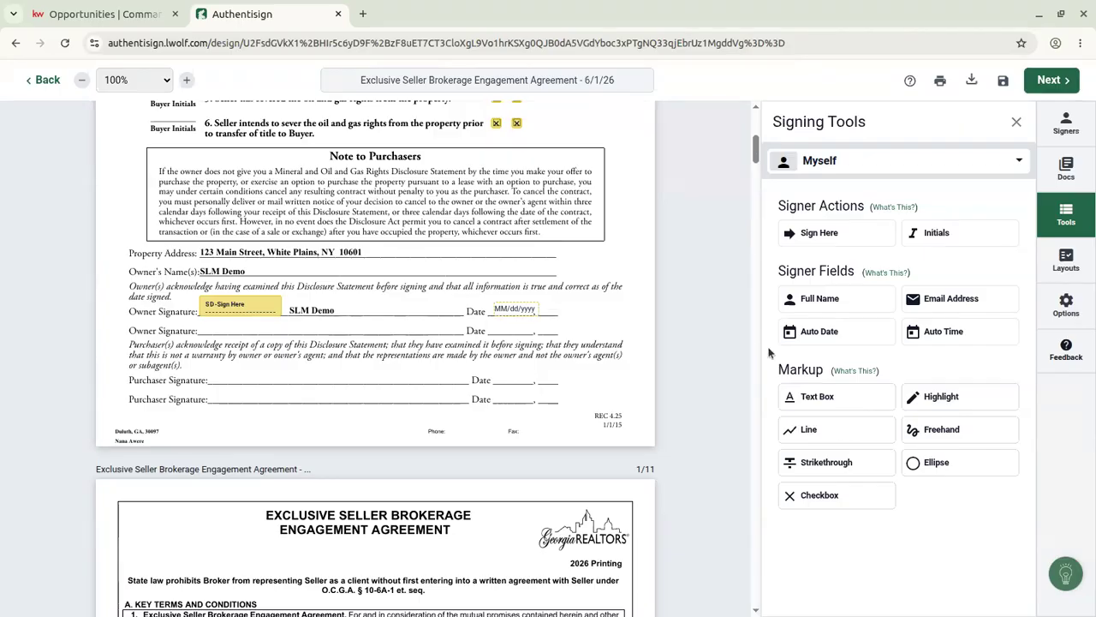
Create a reusable signing layout for the Mineral and Oil and Gas Rights disclosure.
left_click(1066, 261)
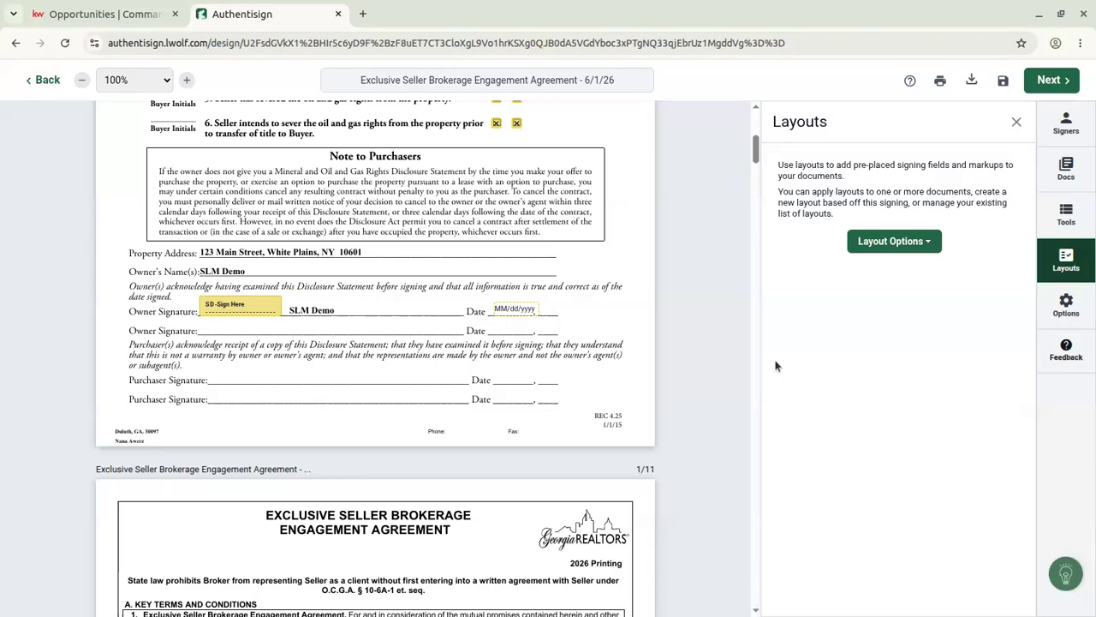
scroll(400, 364, "up", 3)
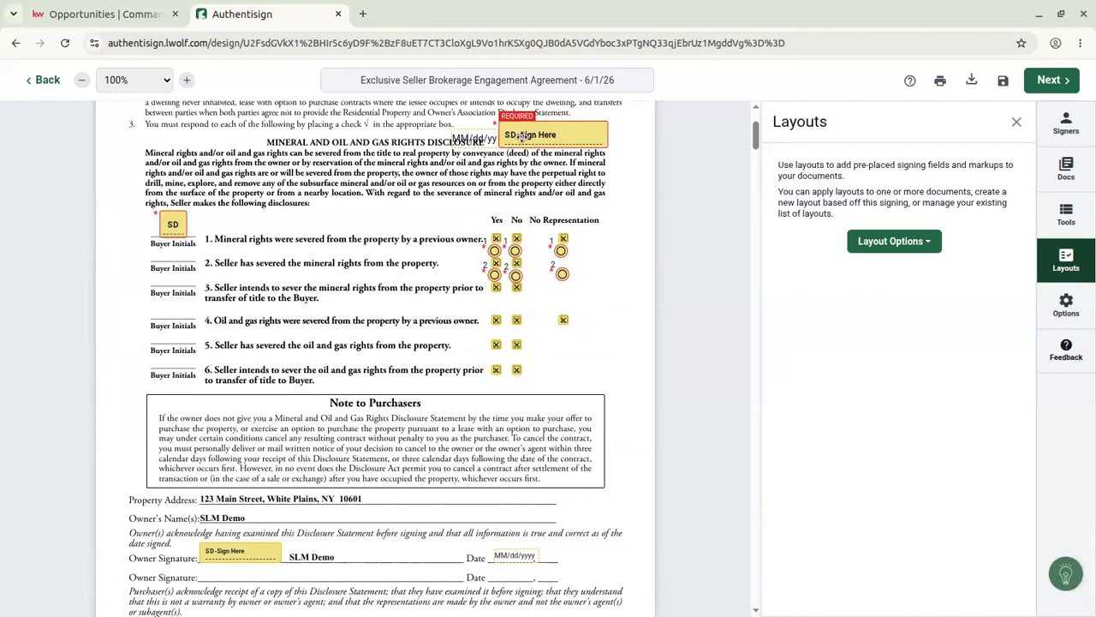
scroll(546, 137, "up", 2)
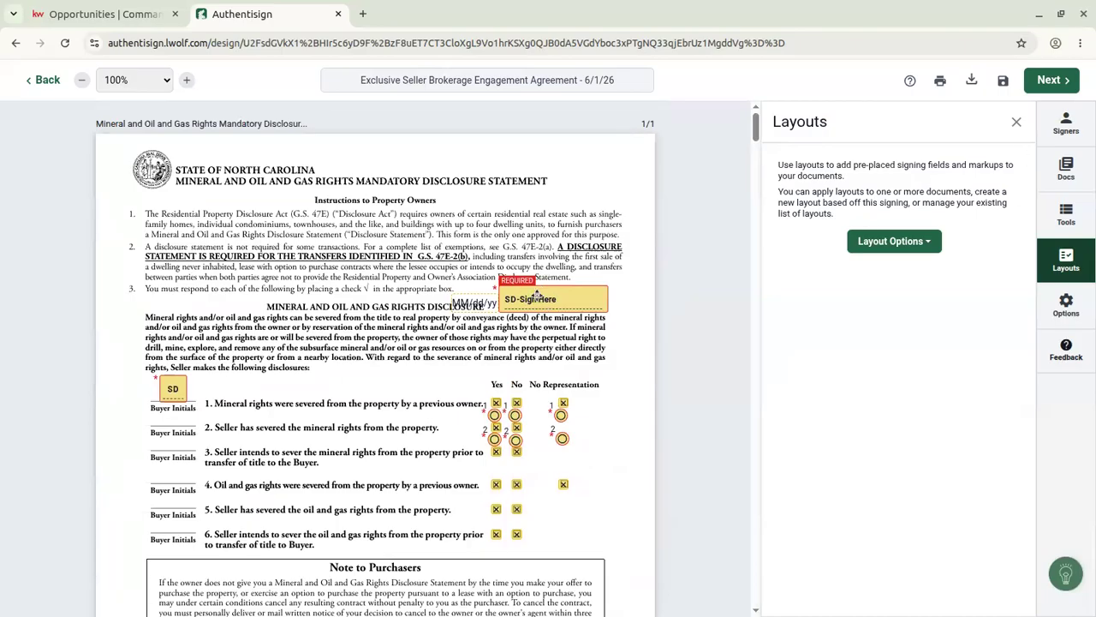
left_click(891, 244)
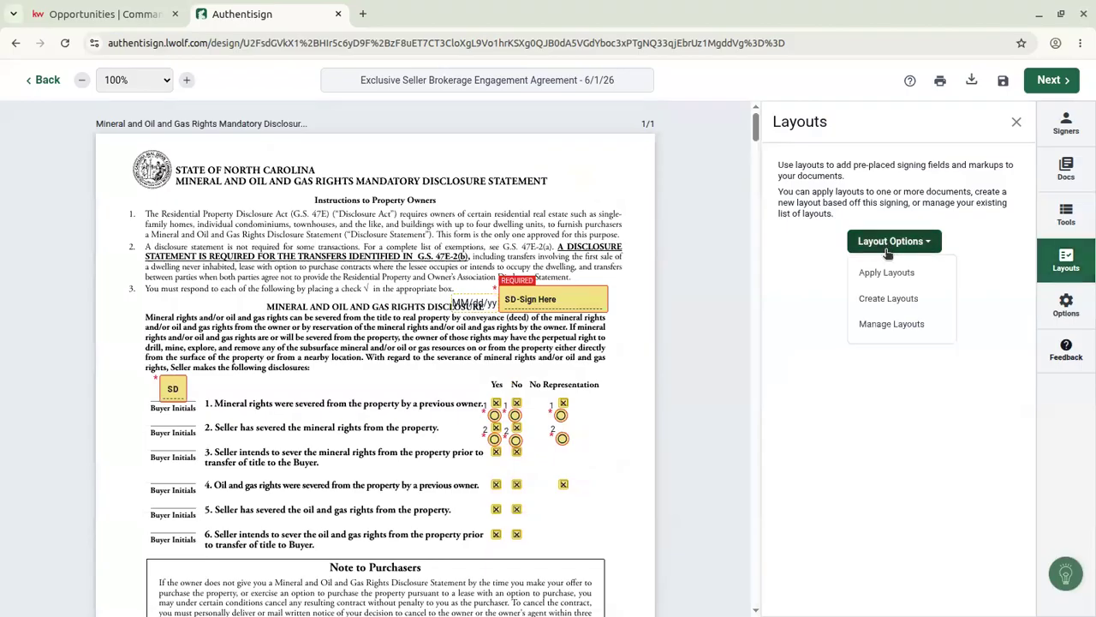
left_click(906, 299)
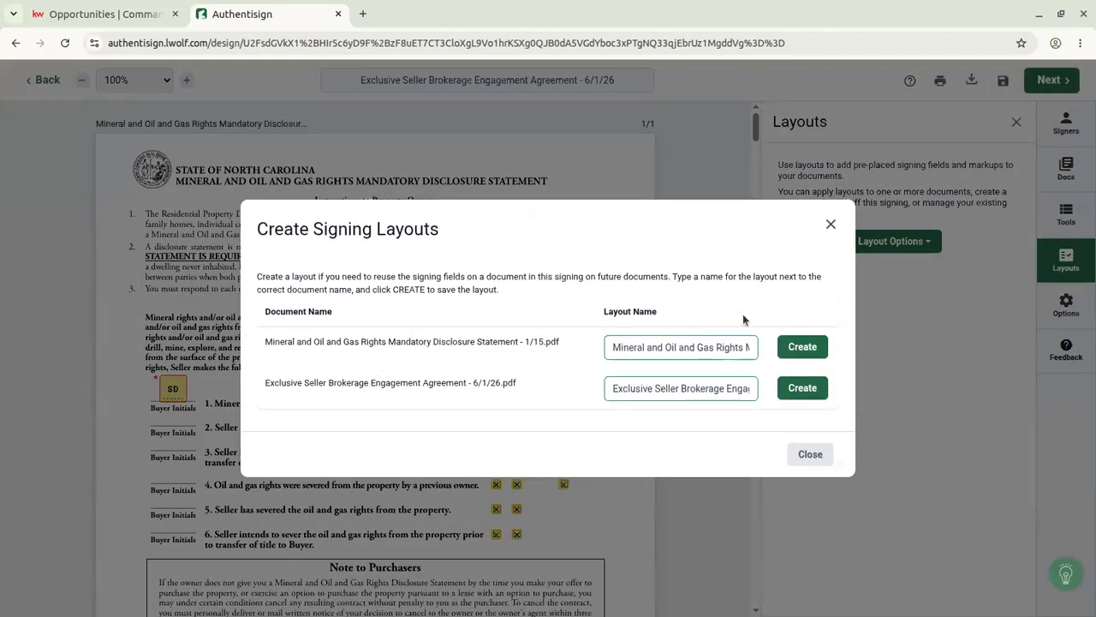
left_click(807, 346)
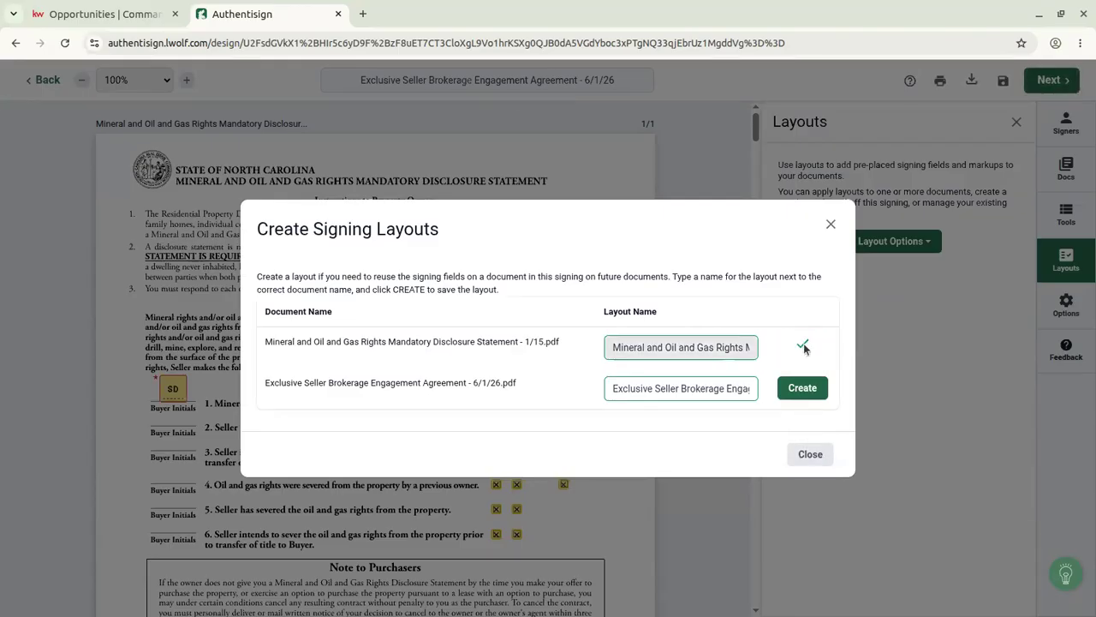
left_click(814, 463)
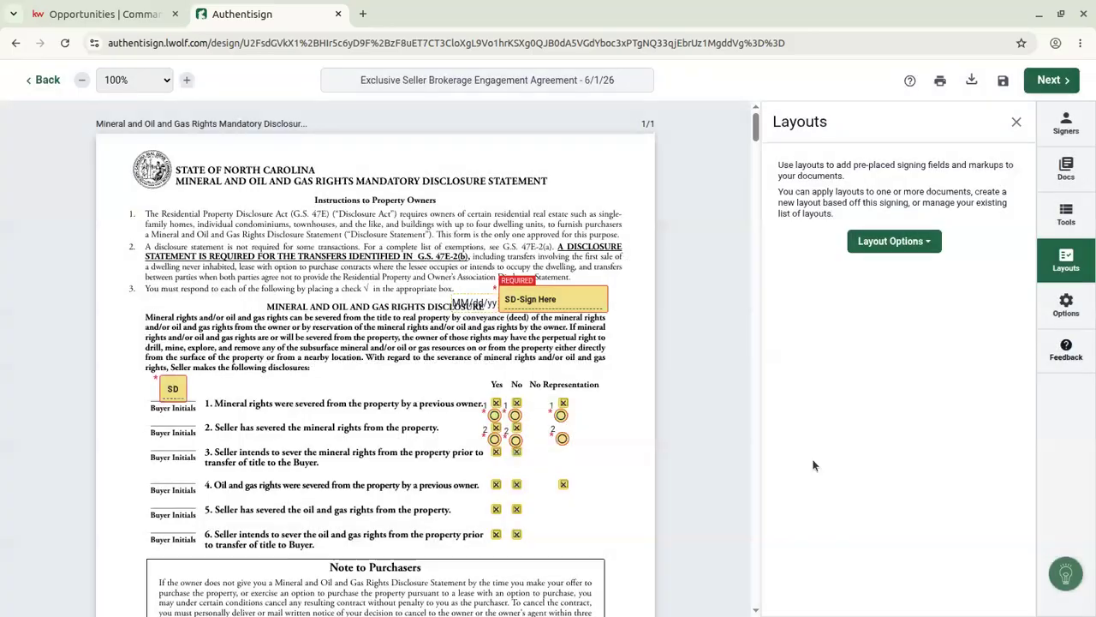
Check which layouts fit the disclosure in Apply Layouts, closing without assigning any.
left_click(925, 241)
left_click(888, 273)
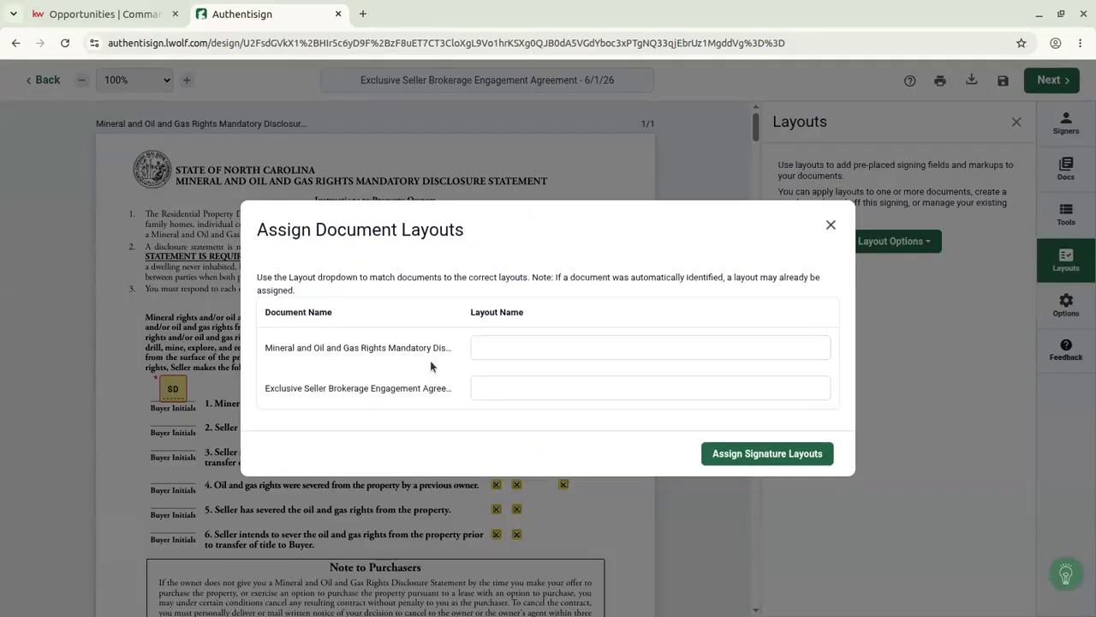
left_click(508, 343)
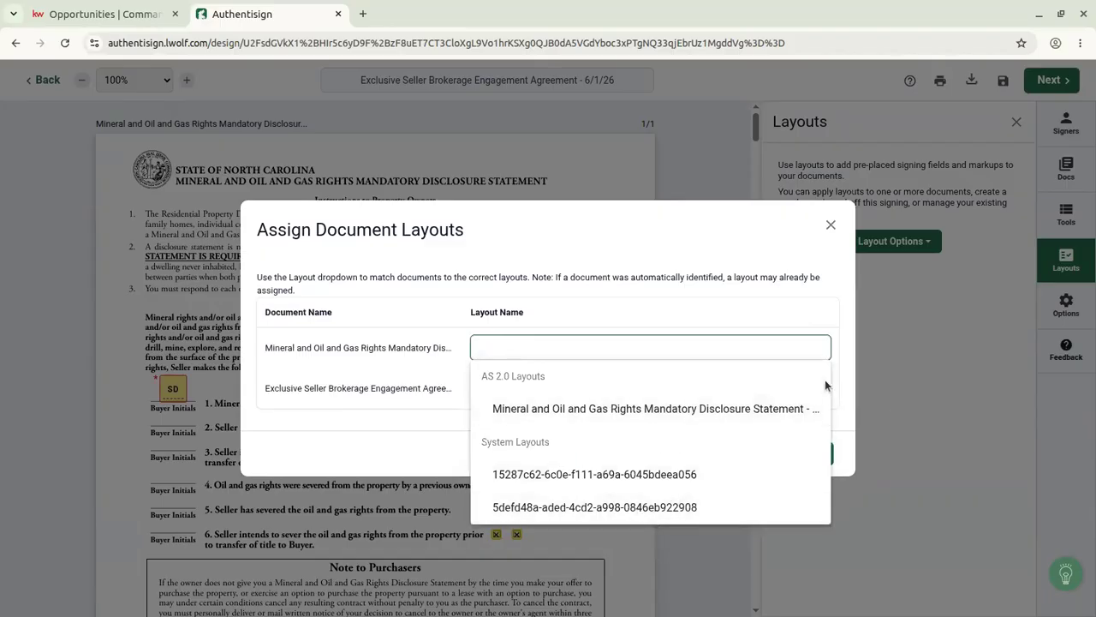
left_click(828, 227)
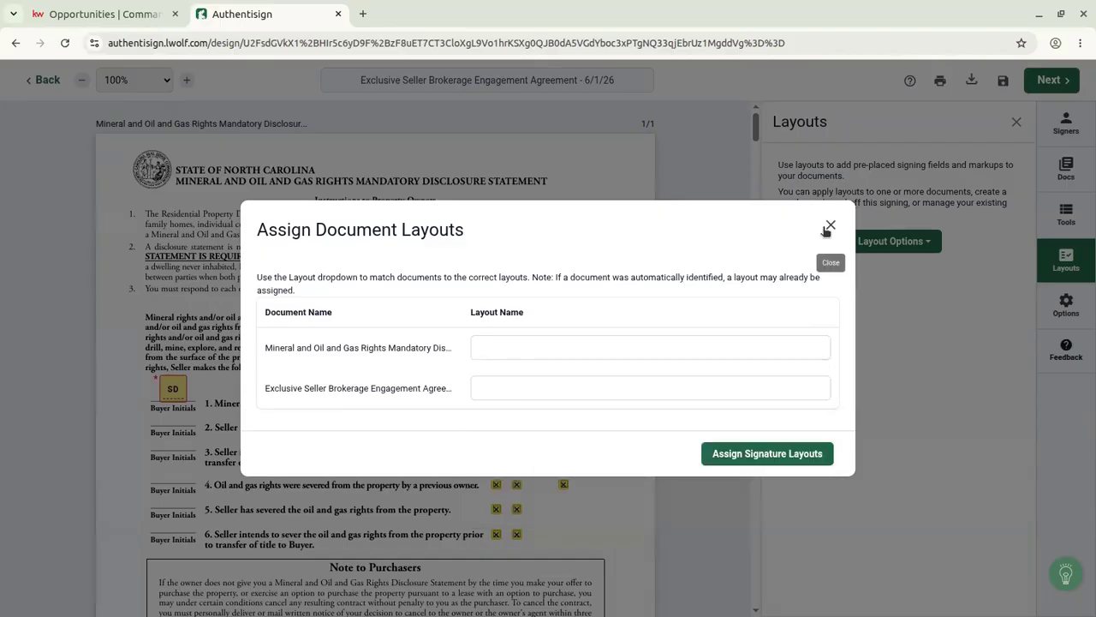
left_click(828, 227)
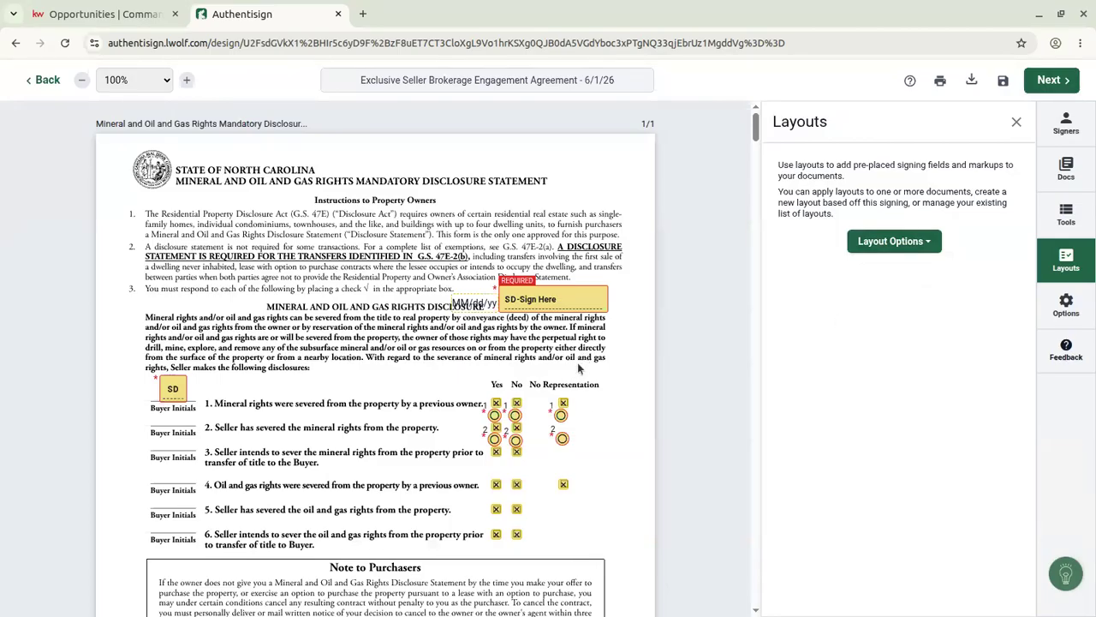
Nudge the date field up, delete the saved disclosure layout, and show the signing Options.
left_click_drag(477, 300, 478, 289)
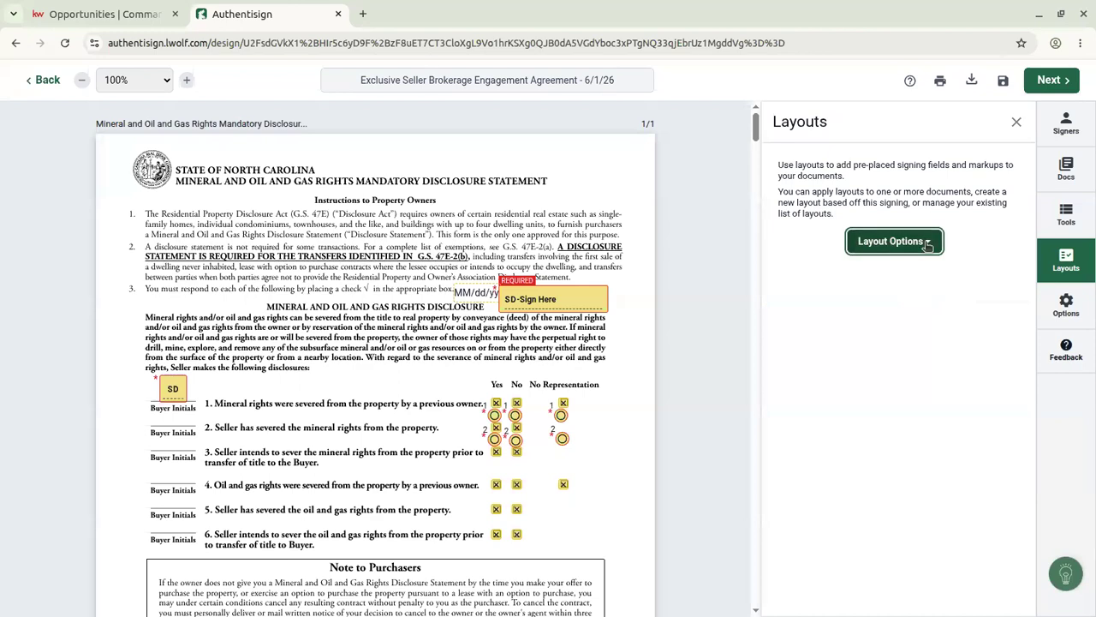
left_click(889, 241)
left_click(891, 323)
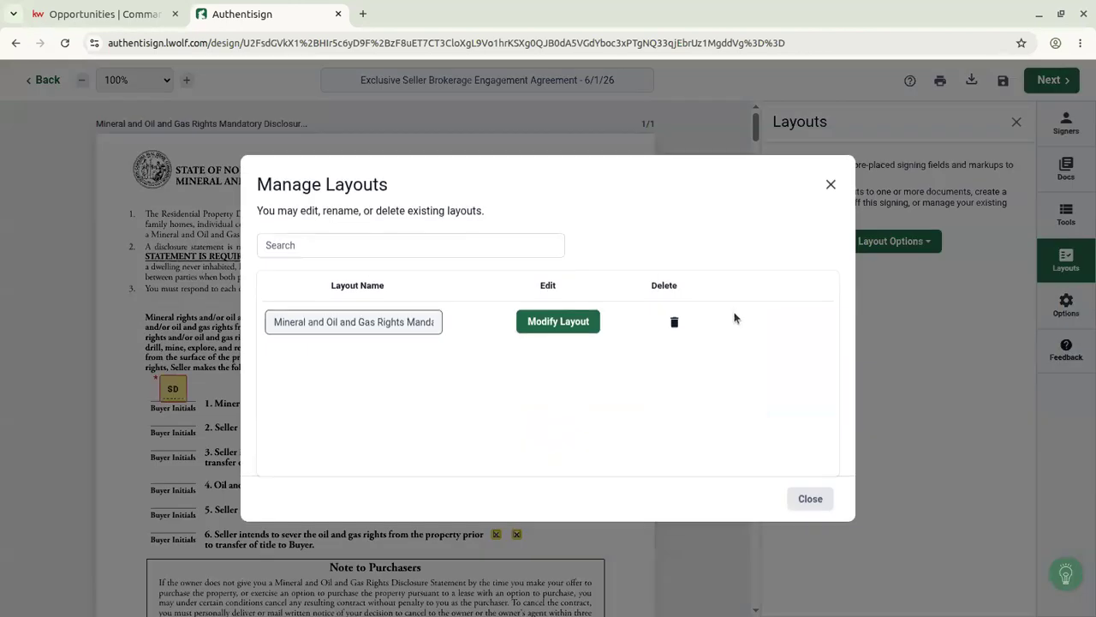
left_click(676, 322)
left_click(581, 427)
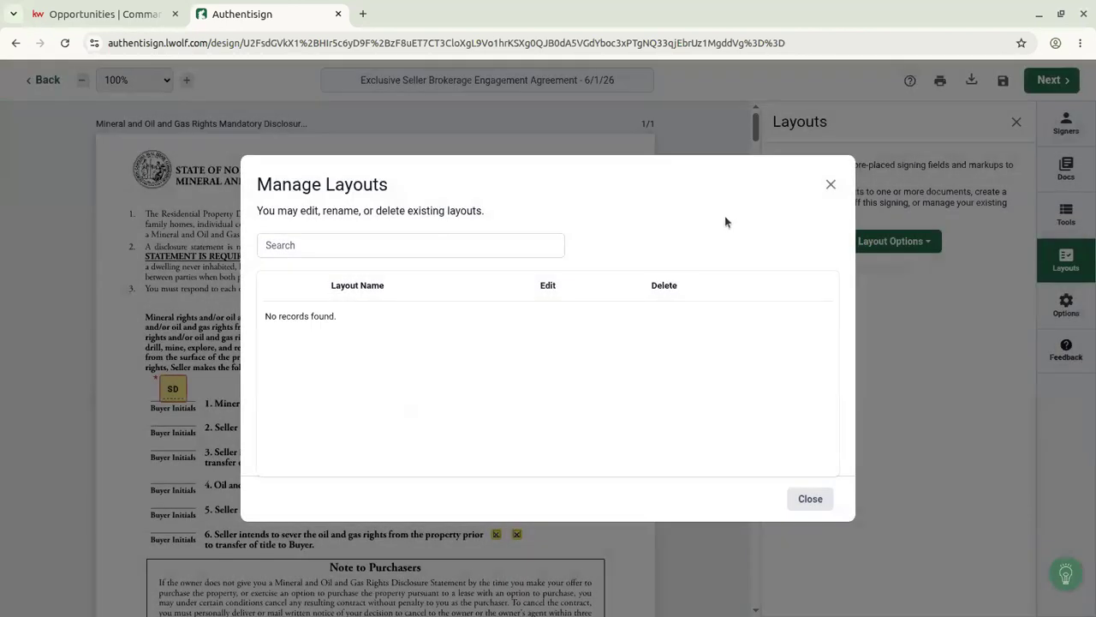
left_click(831, 184)
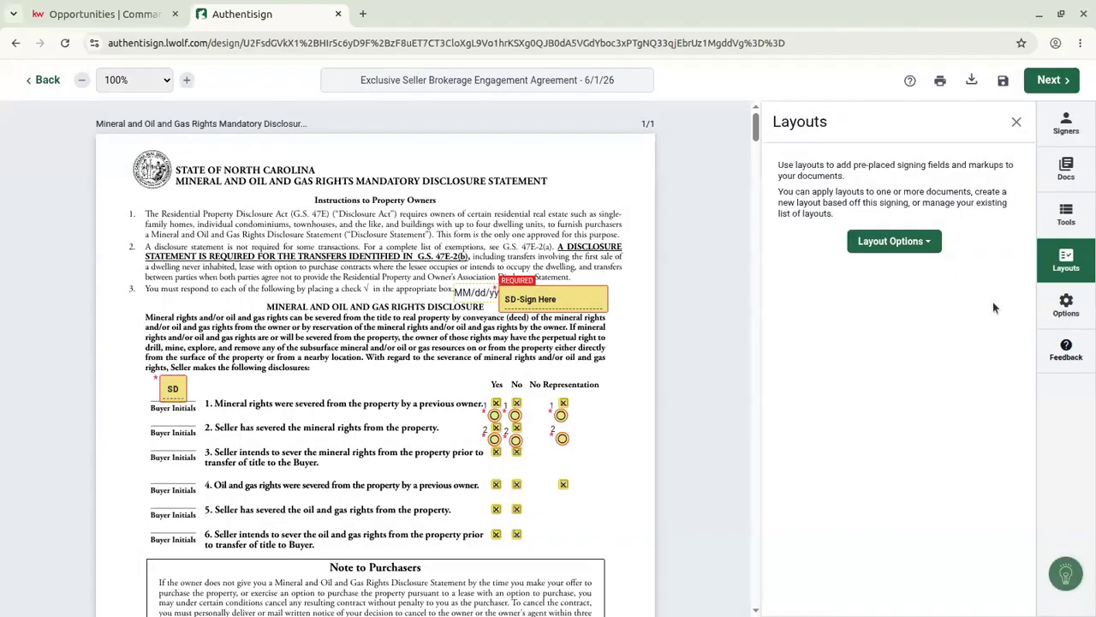
left_click(1062, 307)
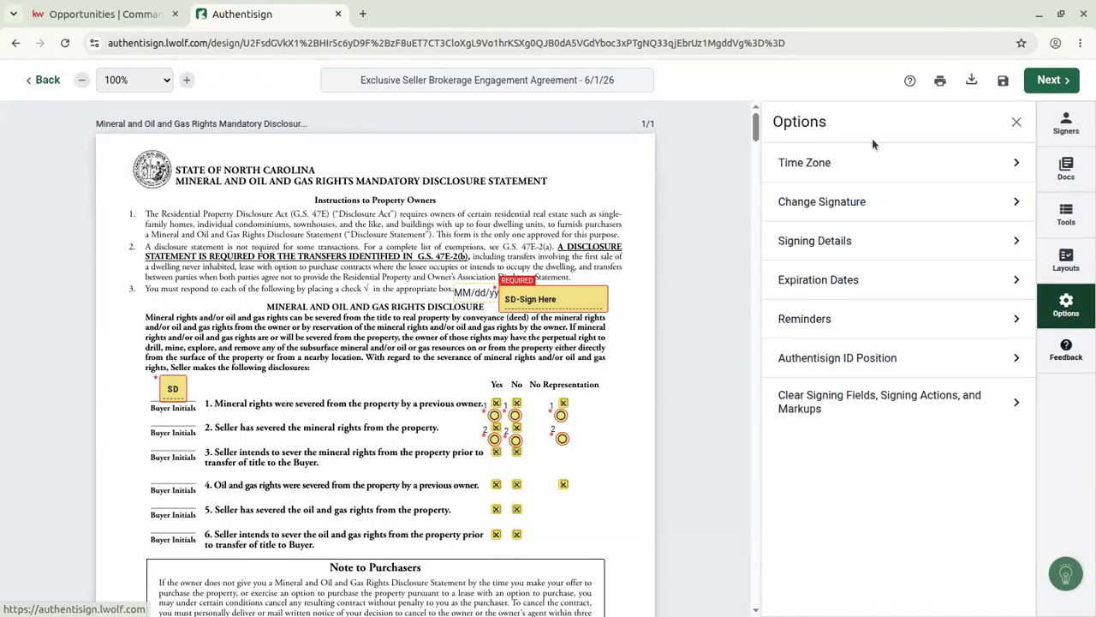
Review time zone, signature, signing name and expiration settings, then close the Options panel.
left_click(923, 168)
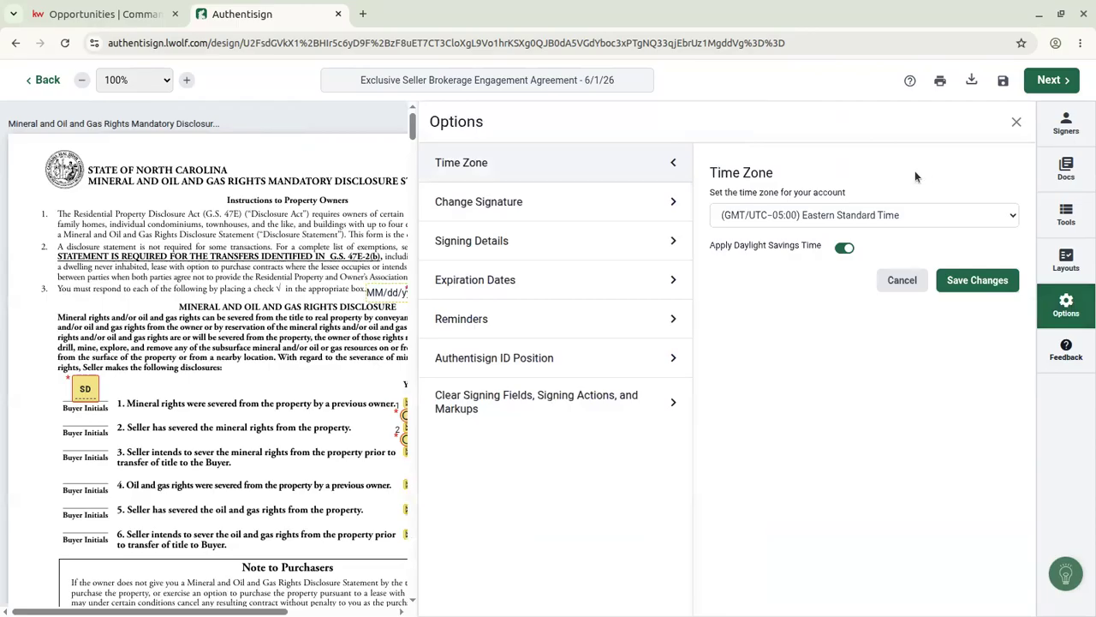
left_click(582, 205)
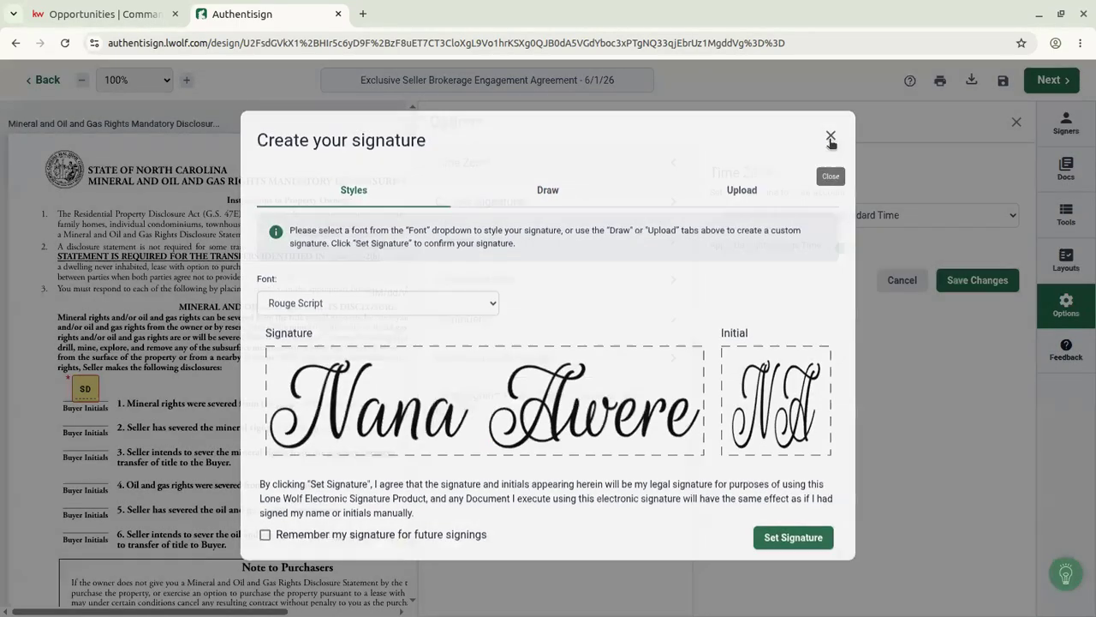
left_click(830, 139)
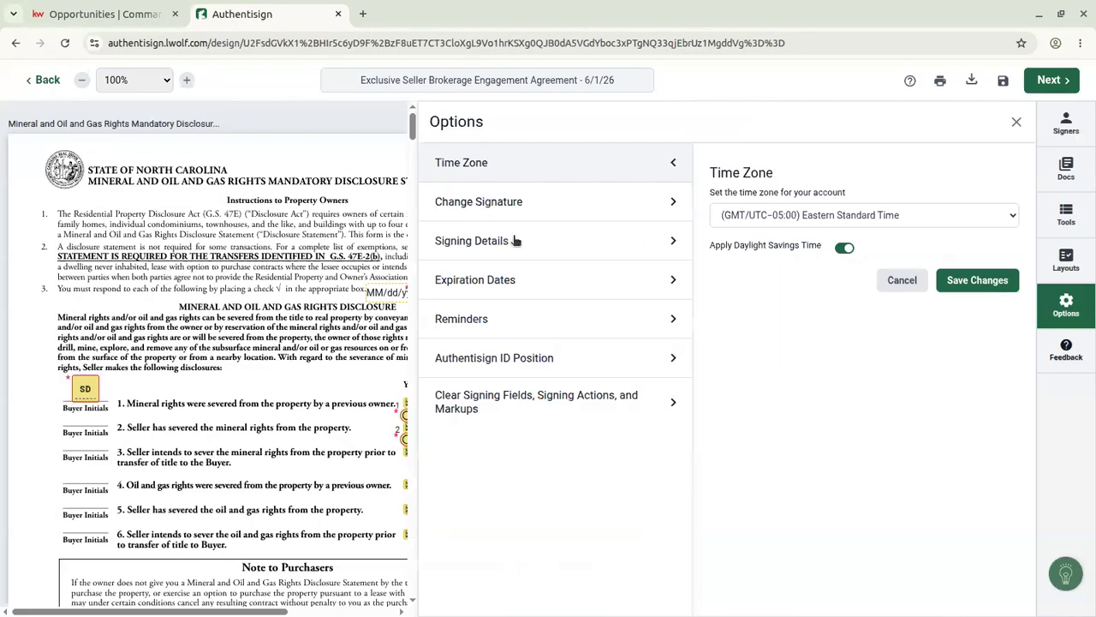
left_click(558, 243)
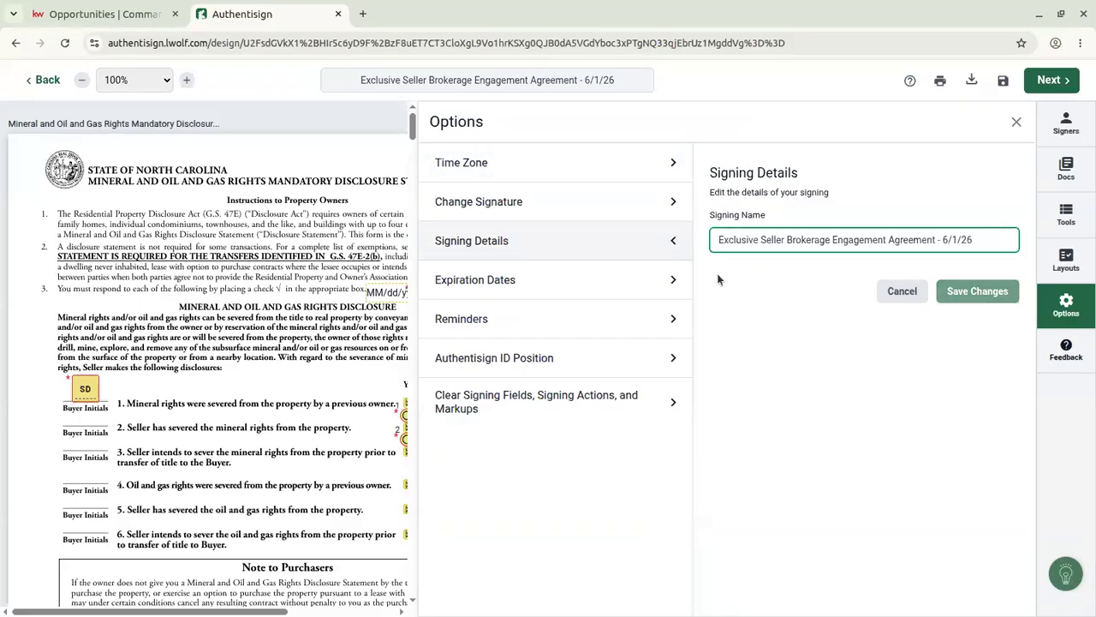
left_click(564, 280)
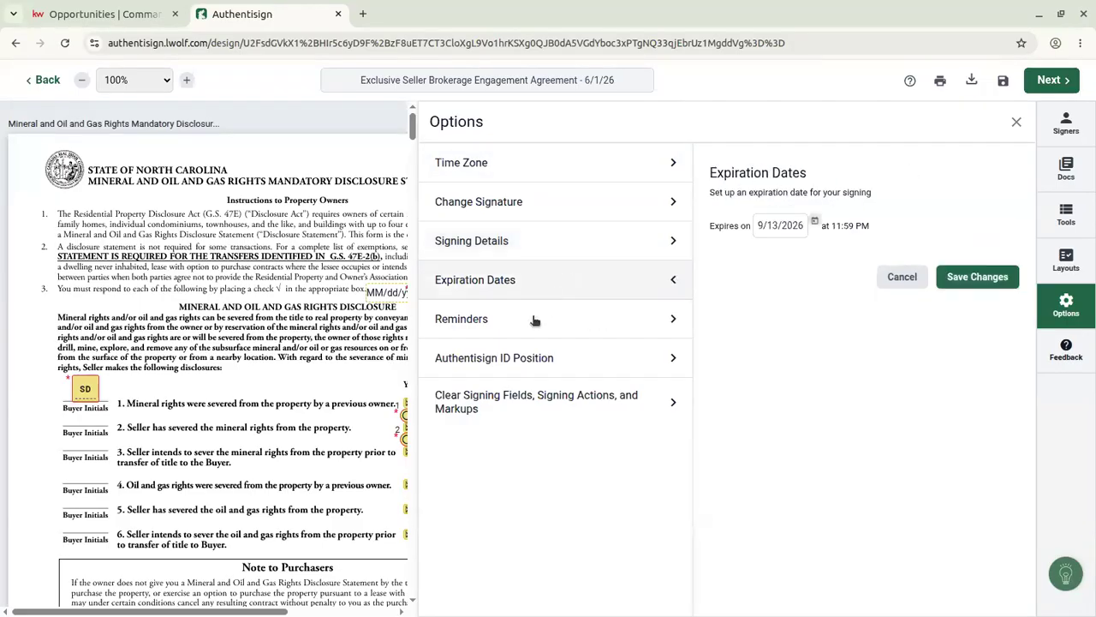
left_click(1018, 120)
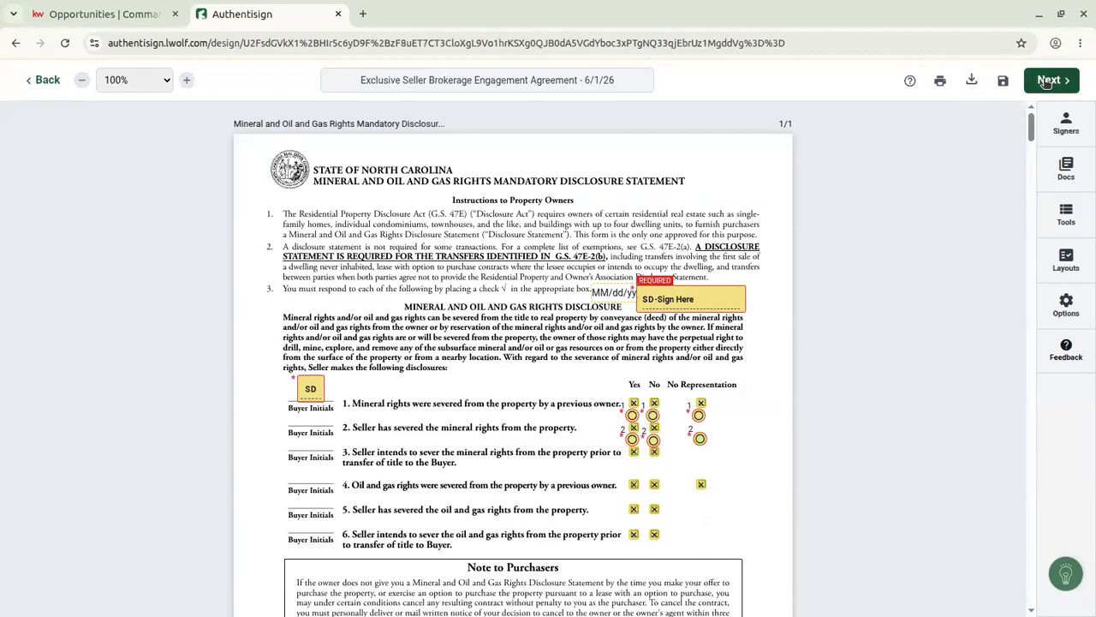
Finalize the setup and send the Exclusive Seller Brokerage Engagement Agreement to the seller.
left_click(1047, 81)
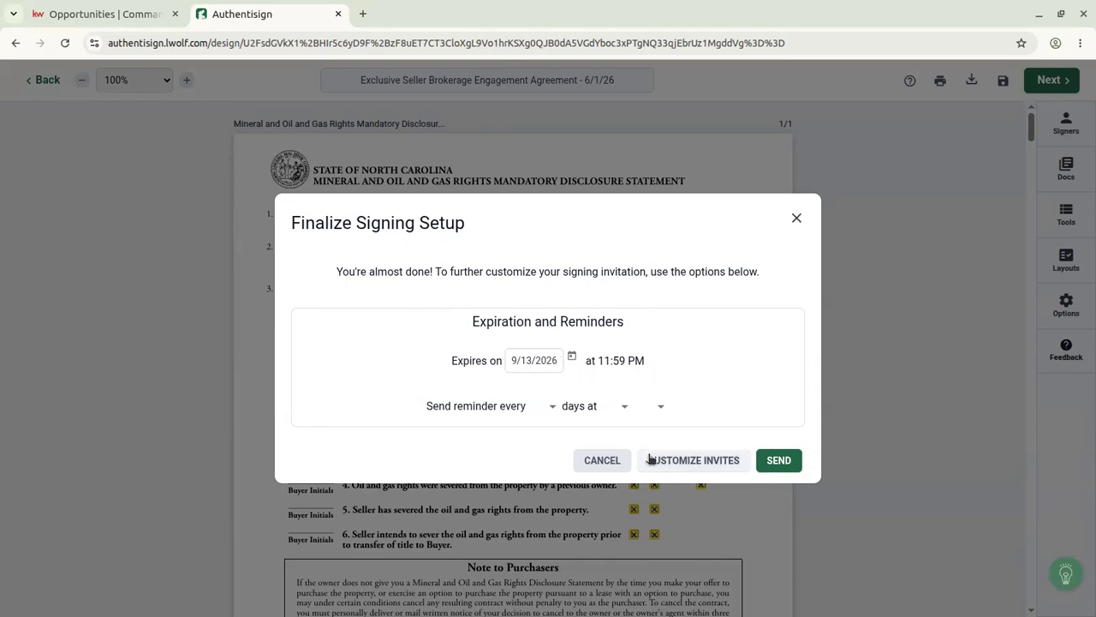
left_click(792, 468)
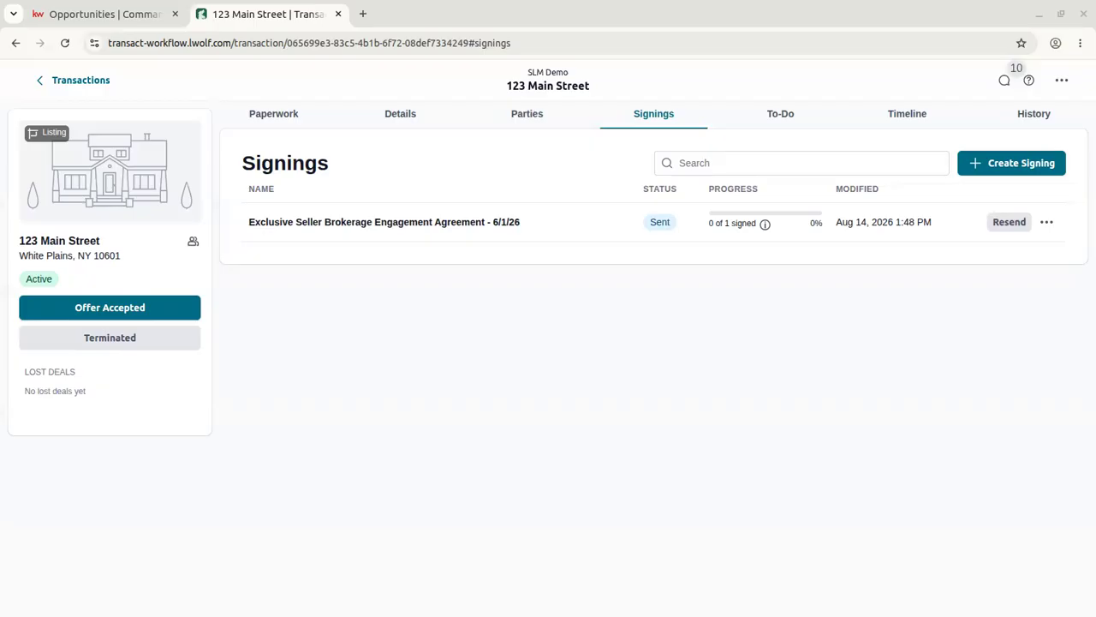
Move the Gmail signing invitation window onto the main screen and maximize it.
left_click_drag(345, 0, 763, 61)
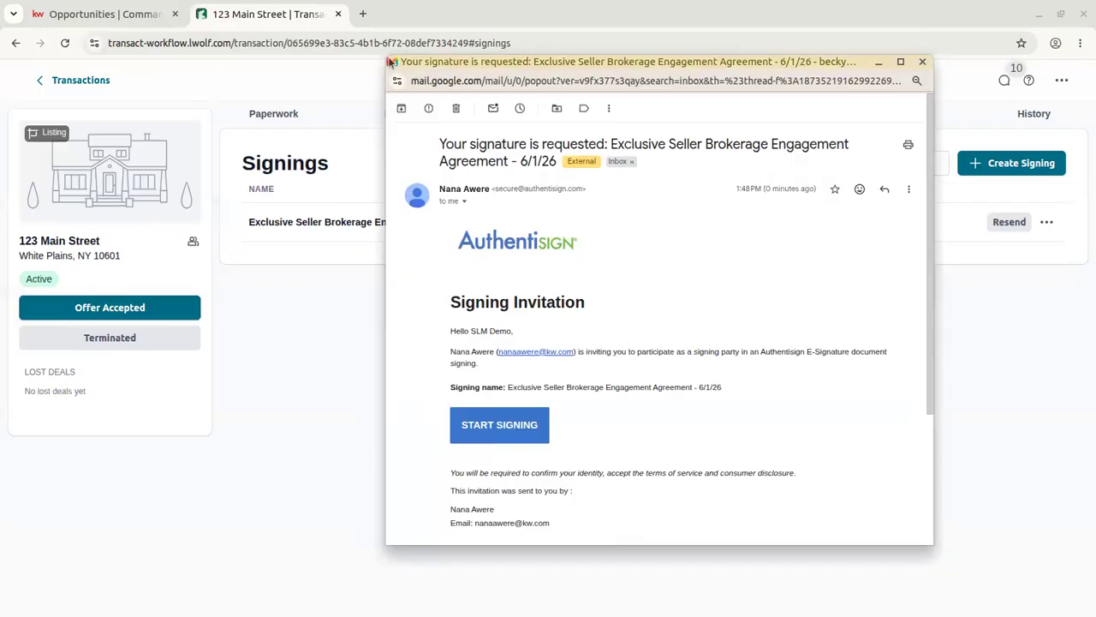
left_click(901, 61)
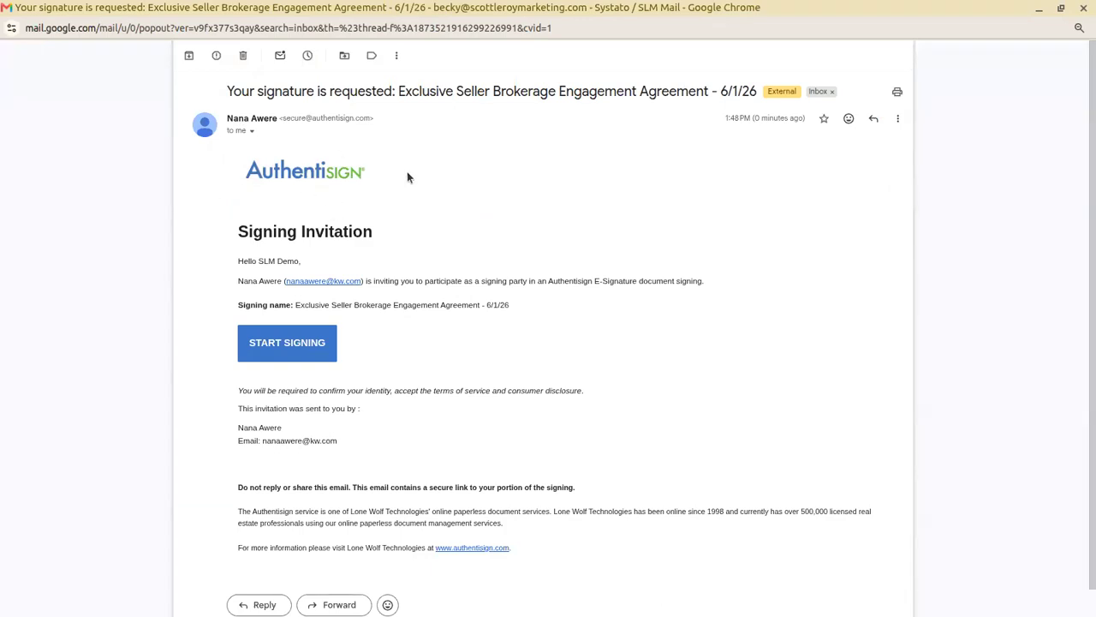
scroll(409, 177, "down", 1)
scroll(408, 177, "up", 1)
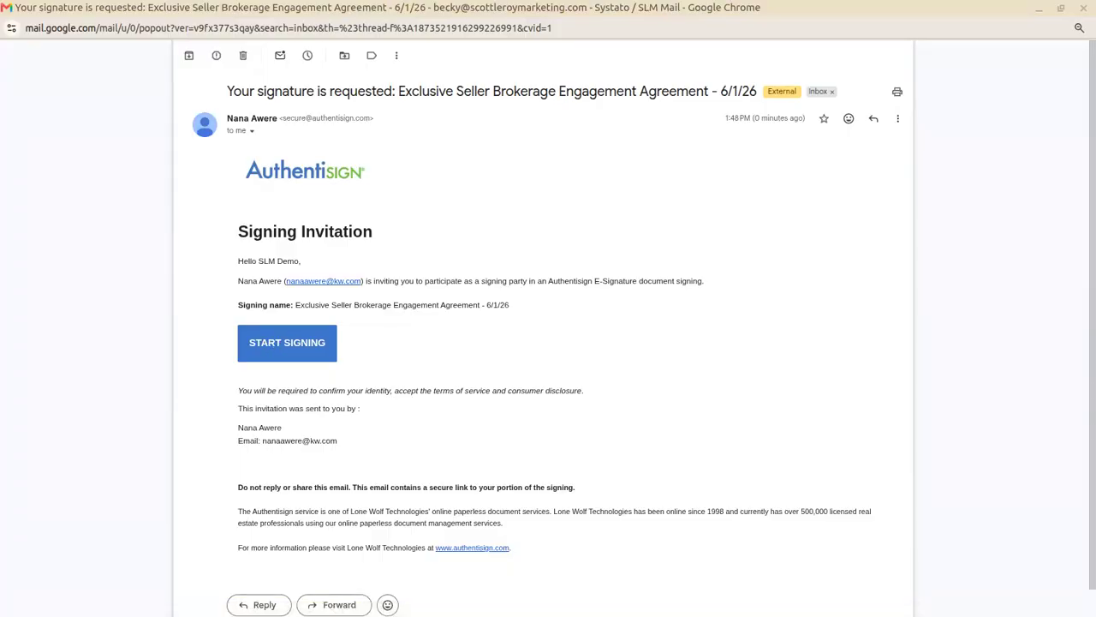
Accept the Authentisign participant terms and adopt the styled signature and initials.
left_click_drag(314, 0, 440, 198)
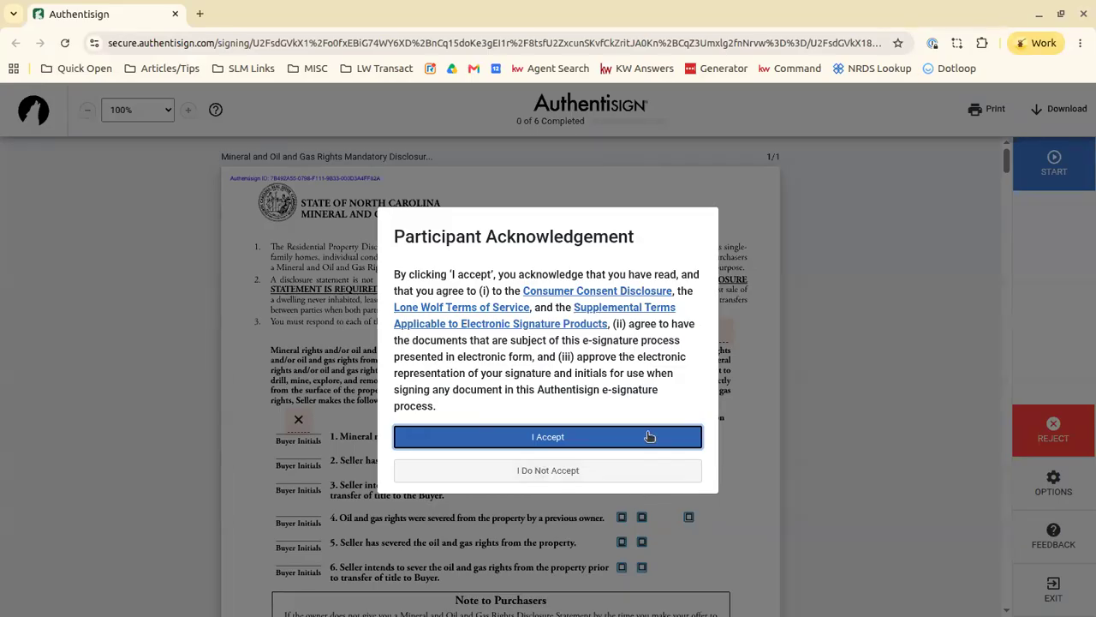
left_click(647, 440)
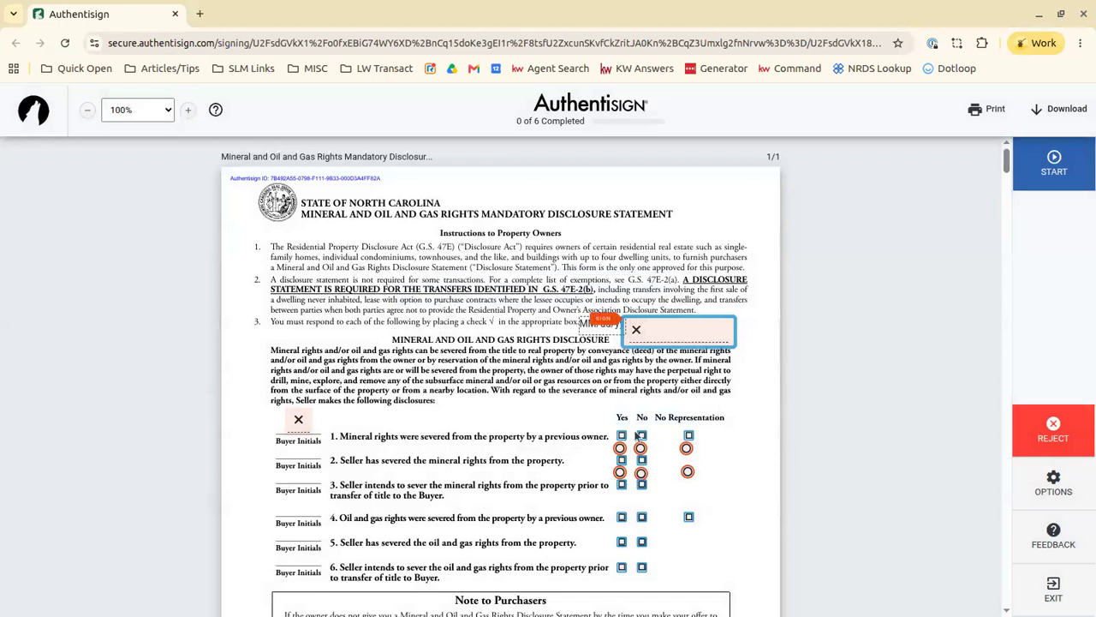
left_click(675, 334)
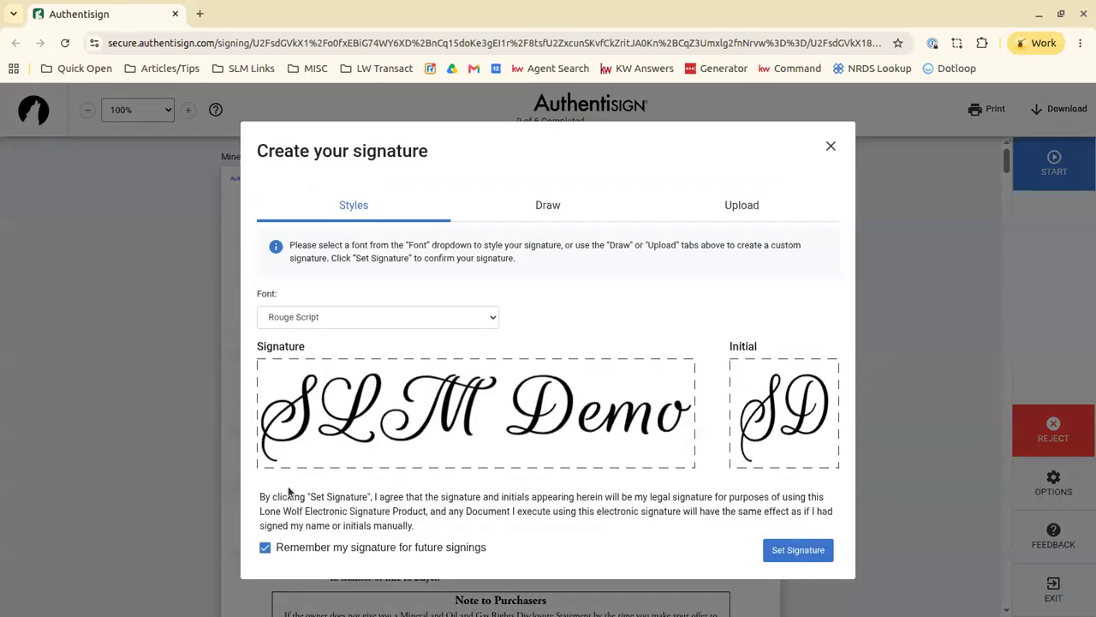
left_click(800, 552)
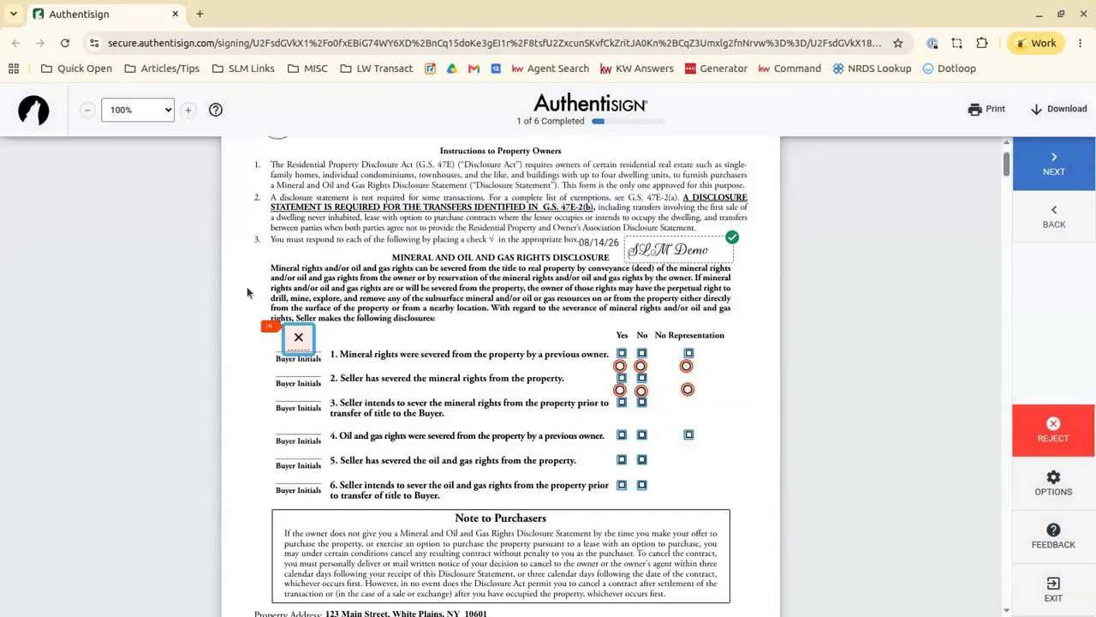
Initial the Buyer Initials field, mark item 1 Yes and item 2 No Representation.
left_click(296, 339)
left_click(622, 334)
left_click(643, 332)
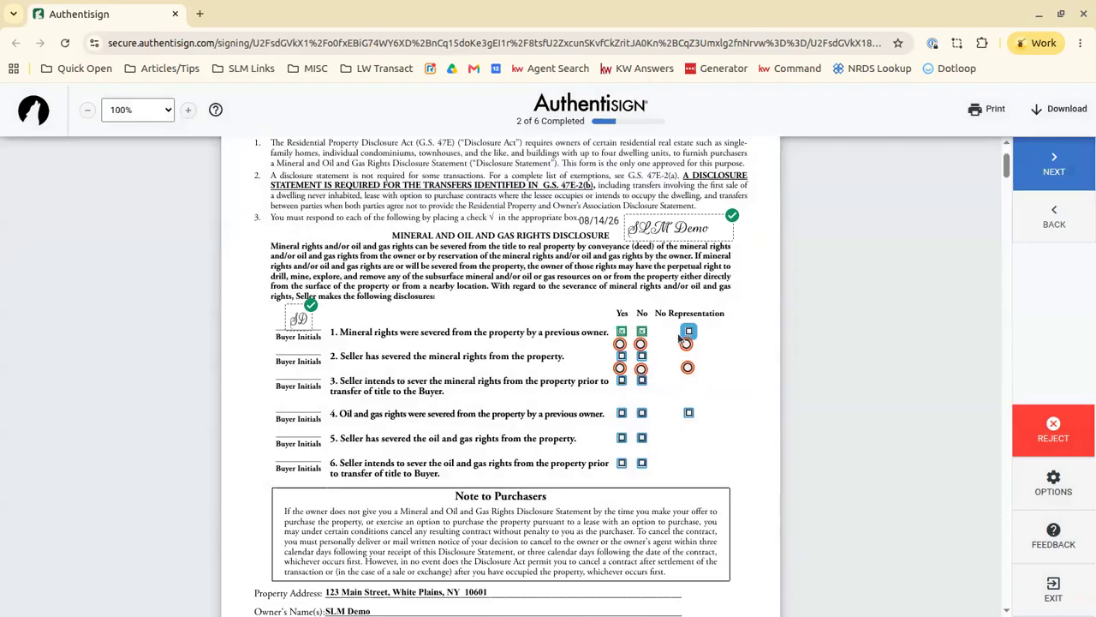
left_click(688, 331)
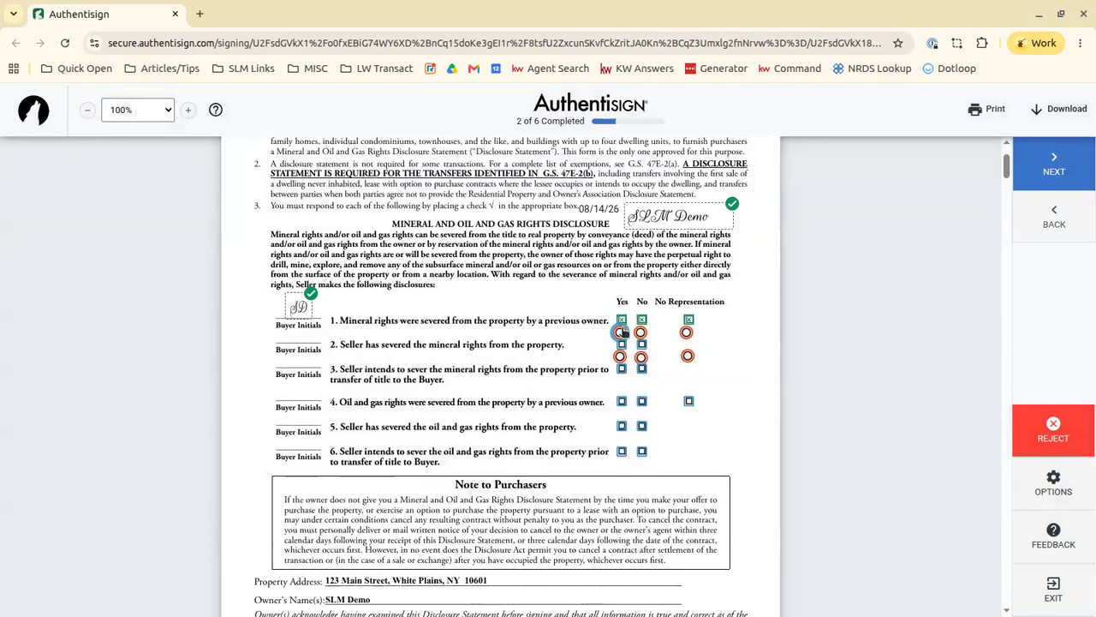
left_click(622, 332)
left_click(642, 320)
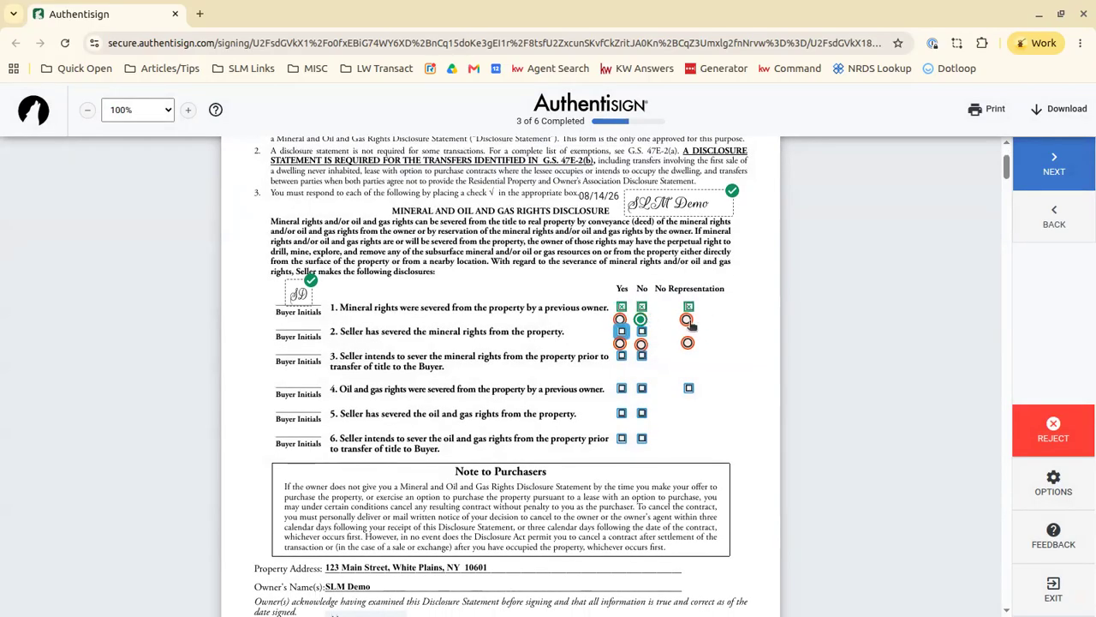
left_click(620, 318)
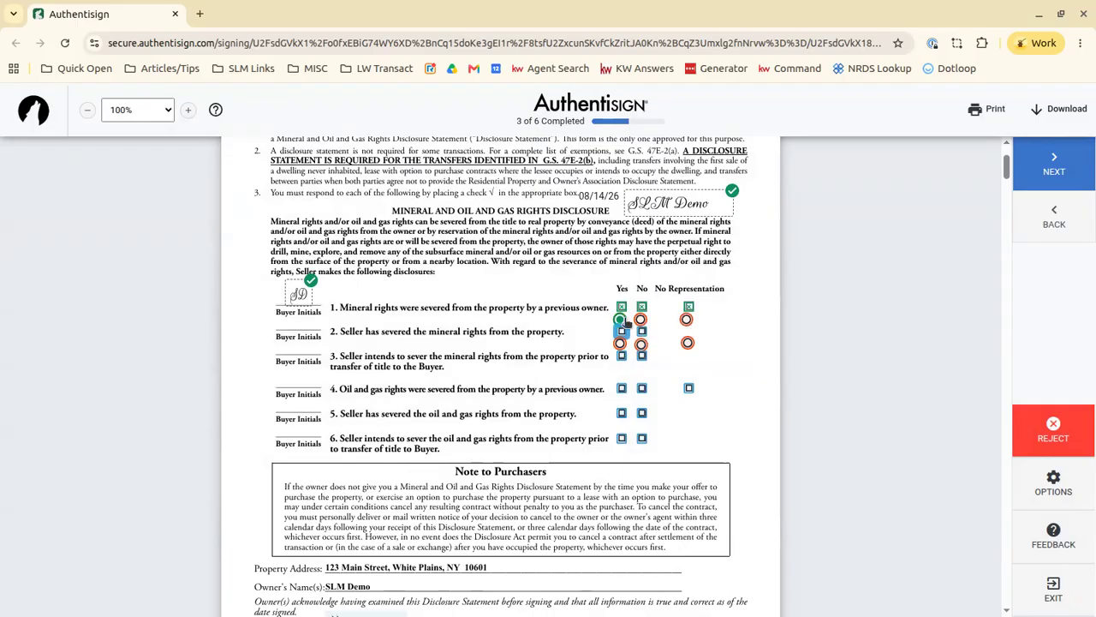
left_click(687, 339)
Check No for items 3, 4, 5 and 6.
scroll(495, 420, "down", 5)
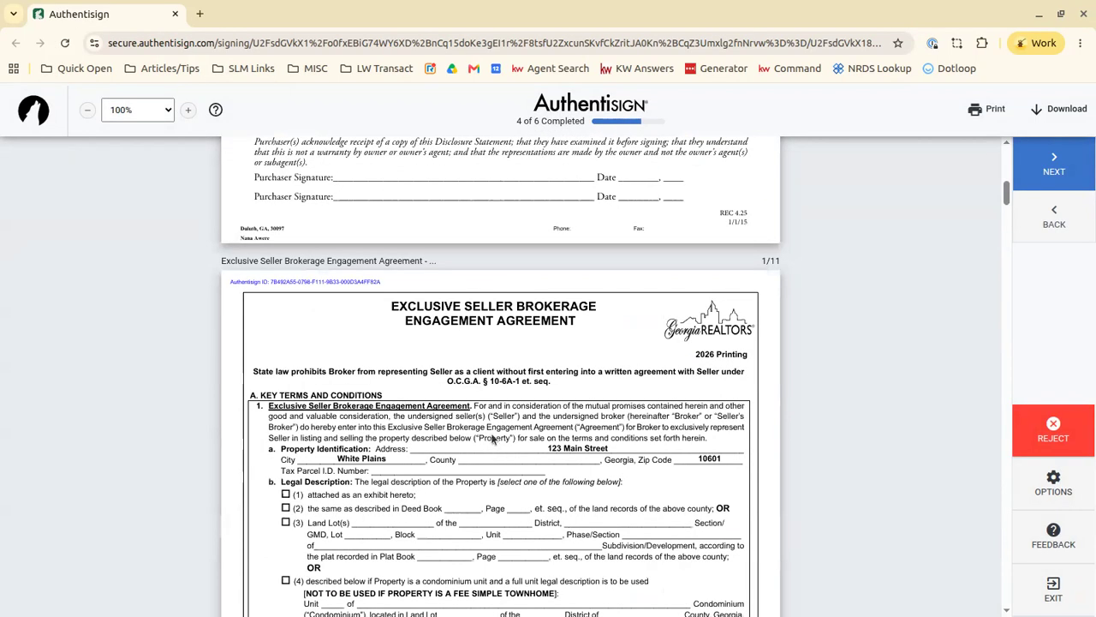
scroll(493, 438, "down", 18)
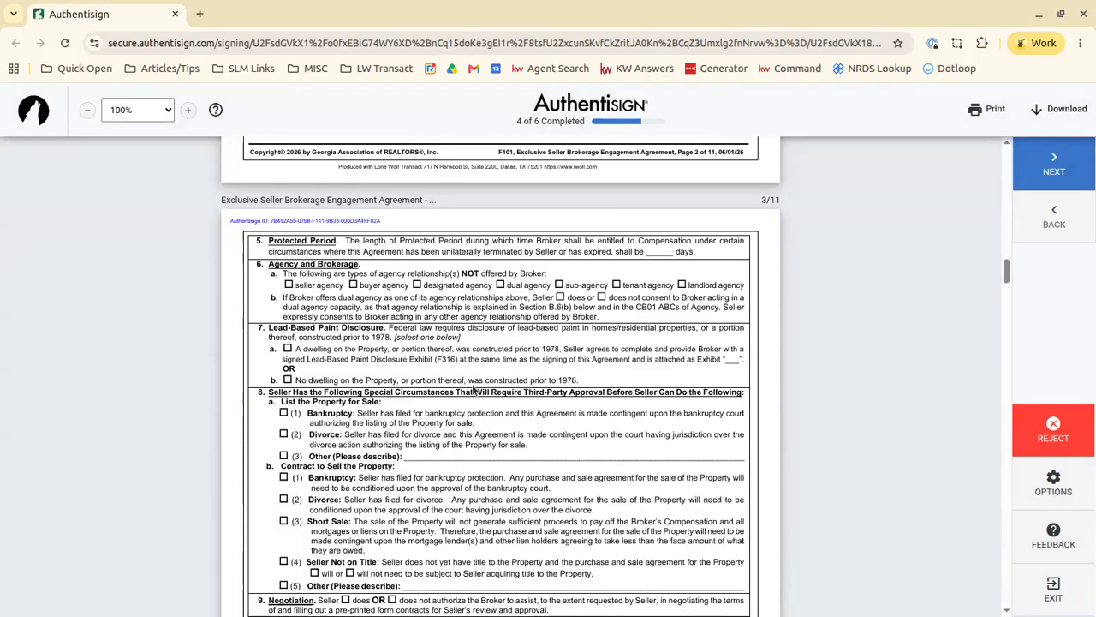
left_click(1055, 172)
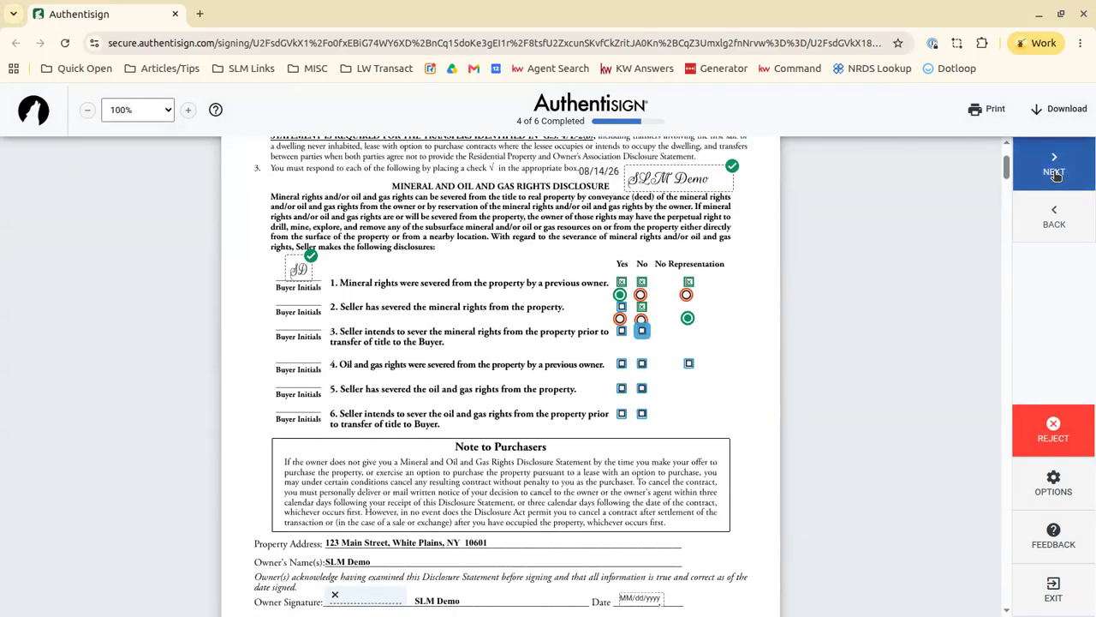
left_click(642, 298)
left_click(642, 333)
left_click(641, 357)
left_click(641, 333)
Sign the owner and seller signature lines and complete the signing.
left_click(347, 342)
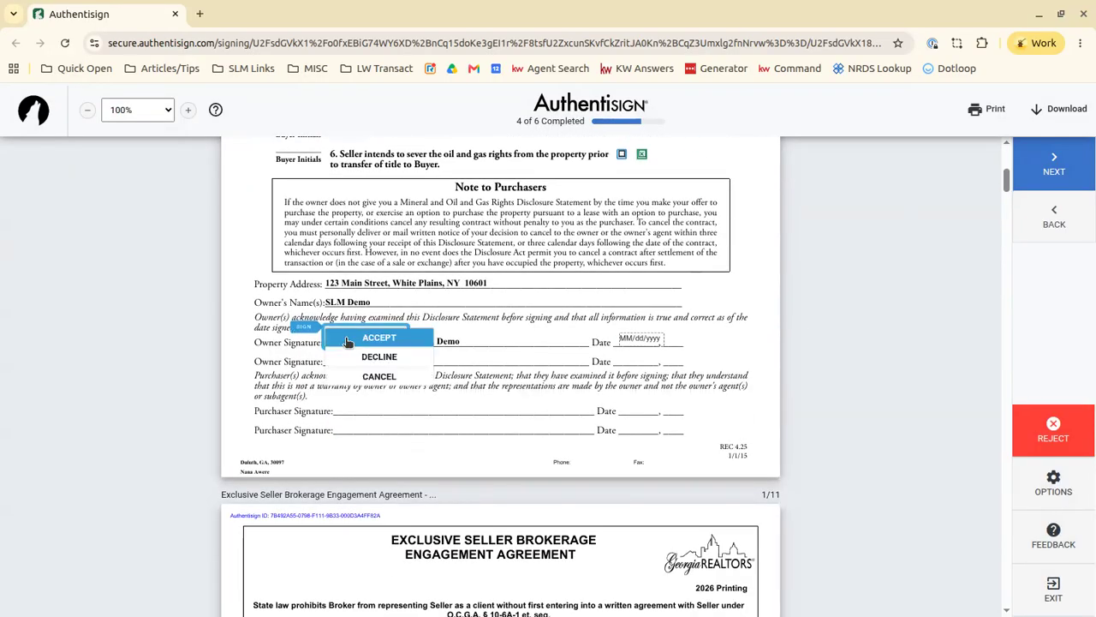
left_click(417, 338)
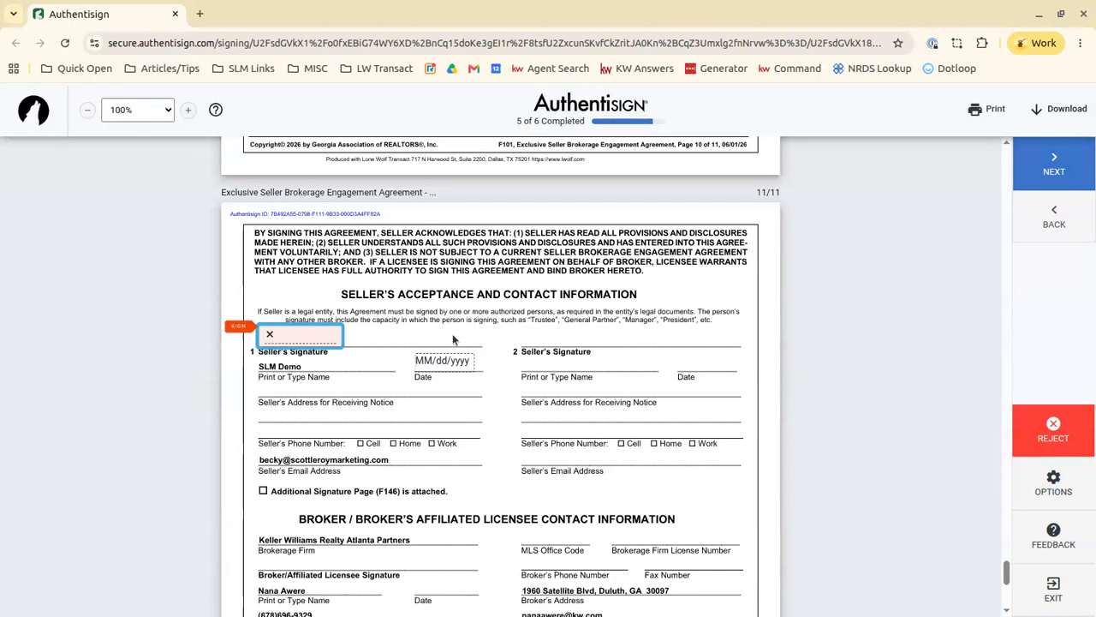
left_click(281, 332)
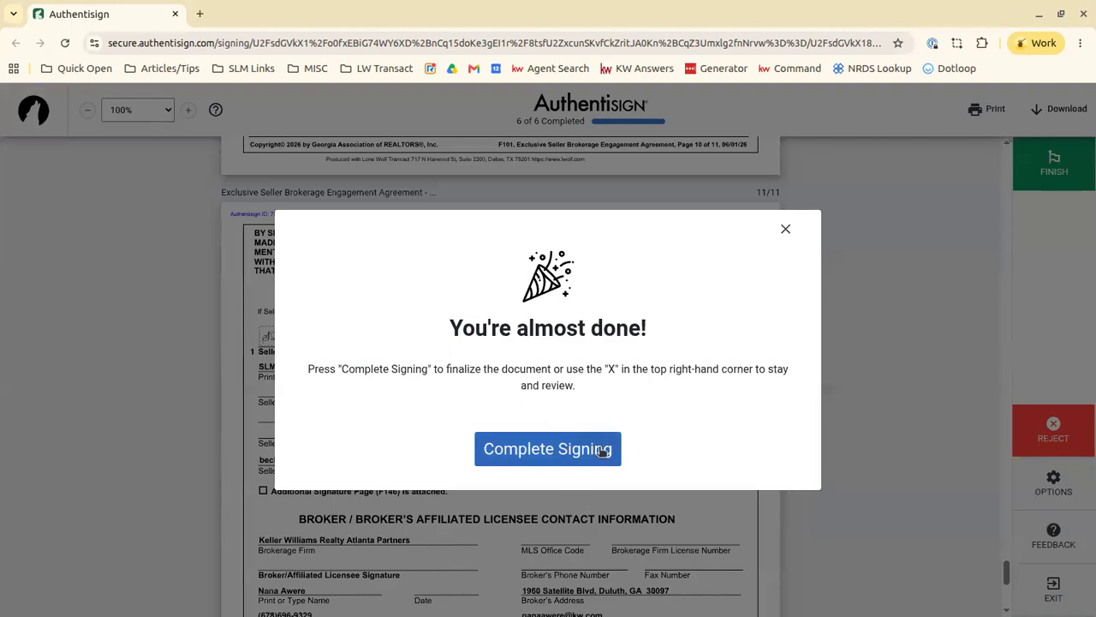
left_click(576, 459)
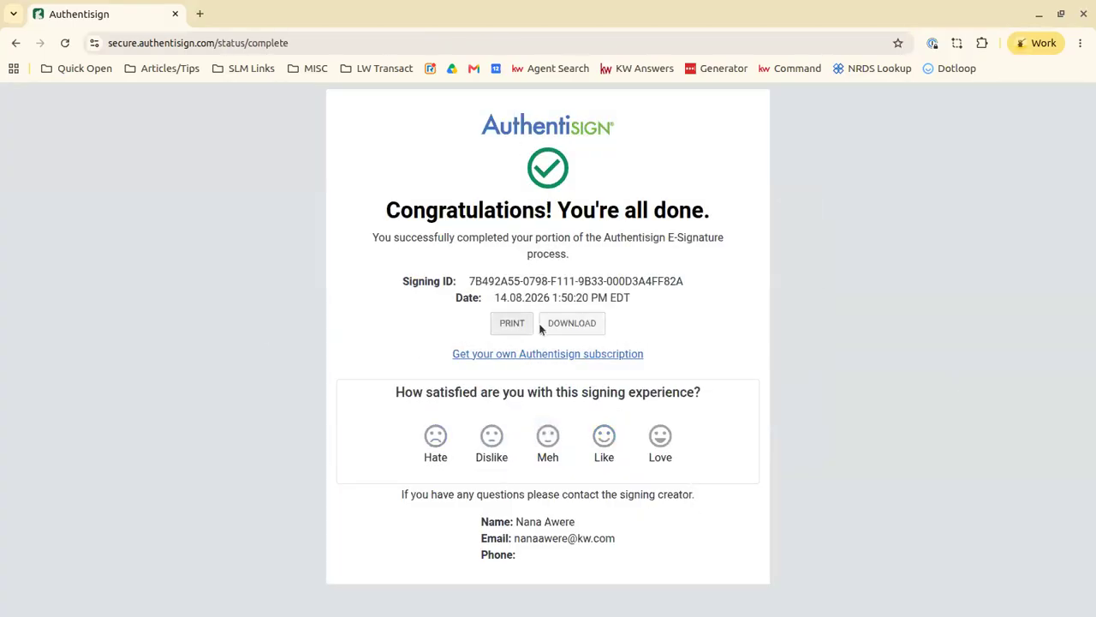
Close the finished signing and invitation email windows and refresh the Signings page.
left_click(175, 13)
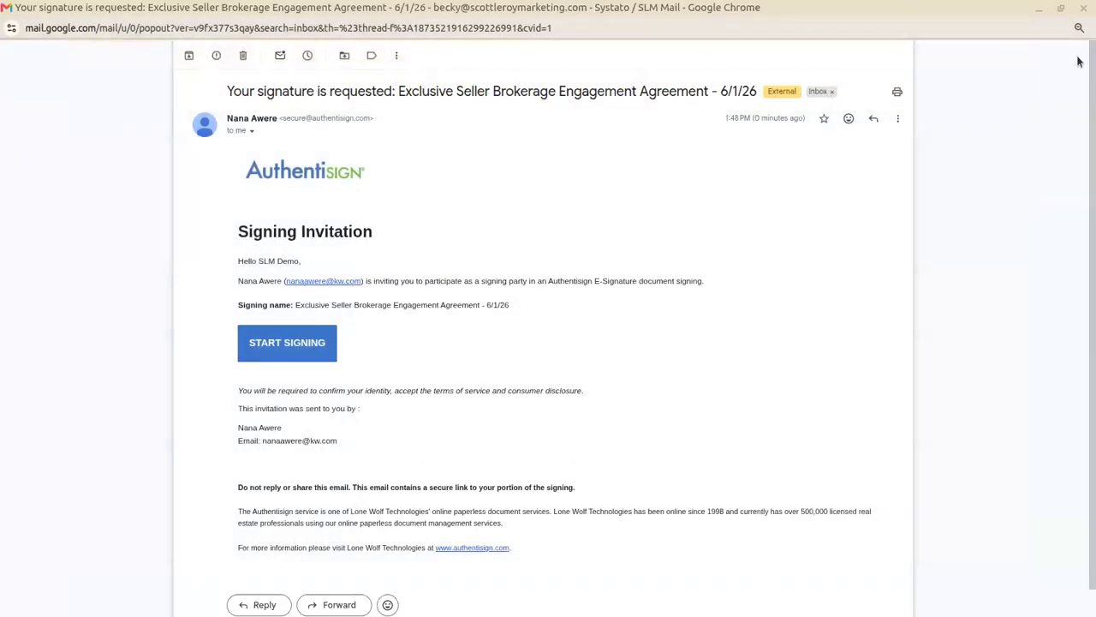
left_click(1083, 6)
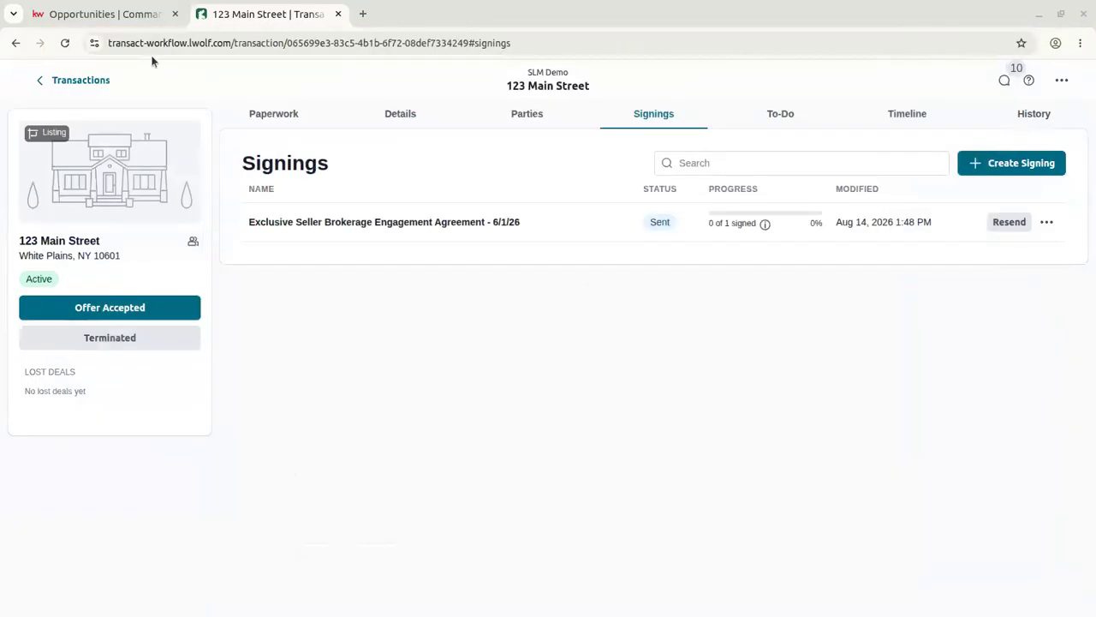
left_click(65, 44)
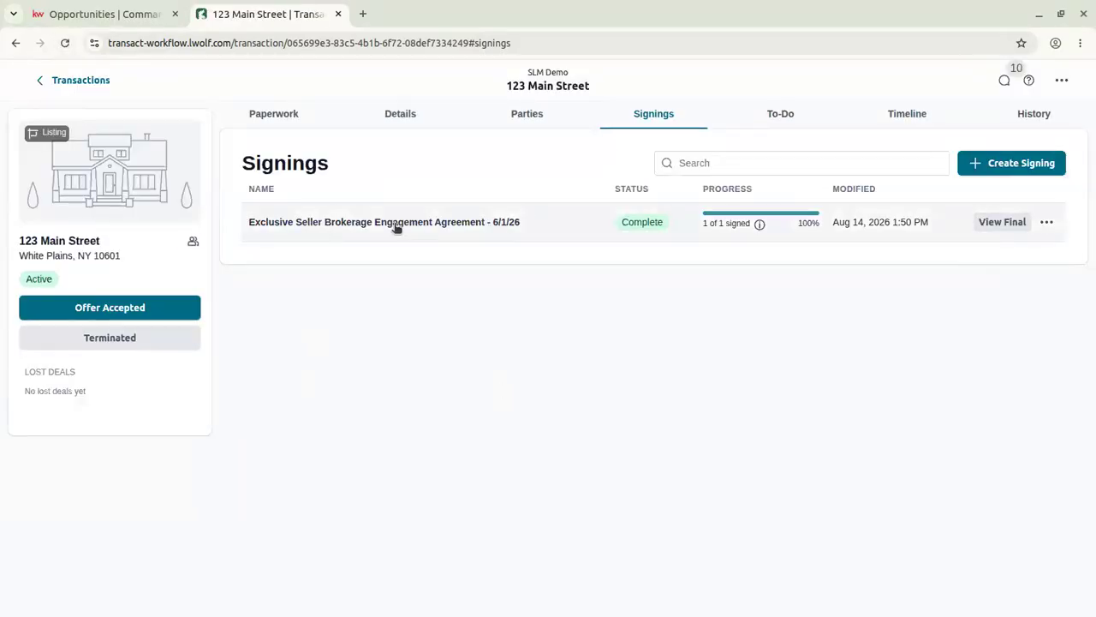
Review the final signed PDF, then show the transaction's Paperwork list.
left_click(1019, 225)
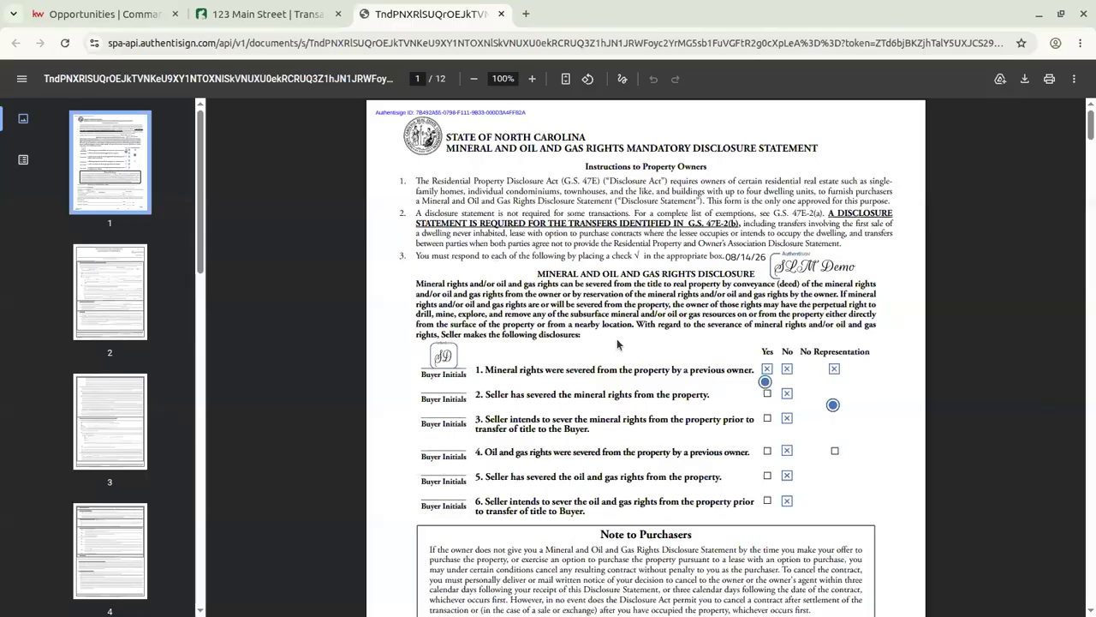
scroll(620, 343, "down", 5)
scroll(621, 341, "down", 4)
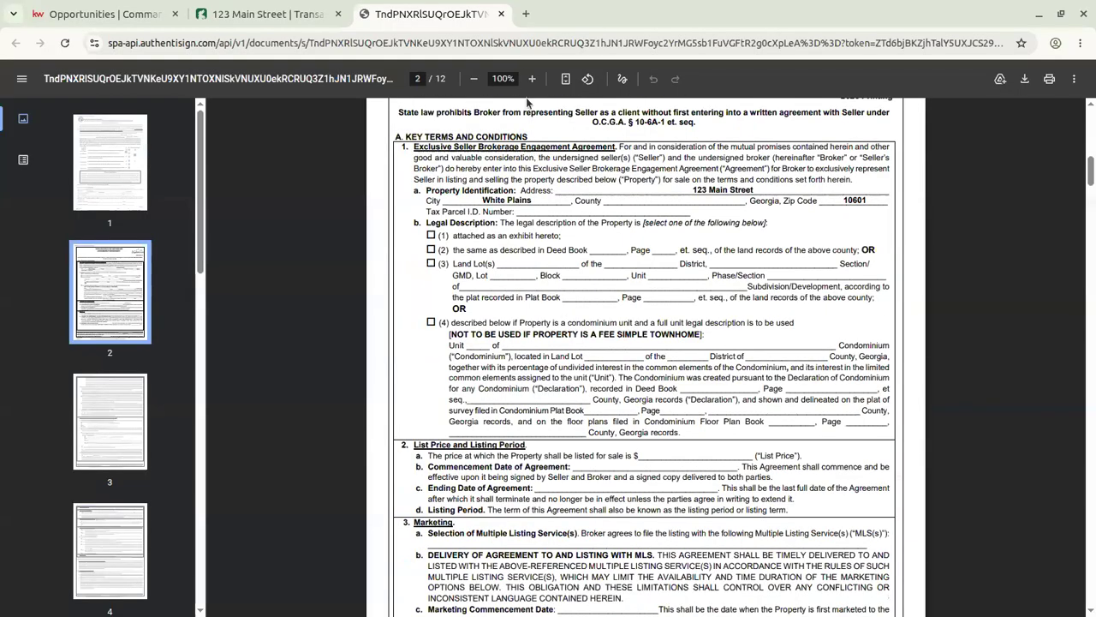
left_click(501, 14)
left_click(1047, 222)
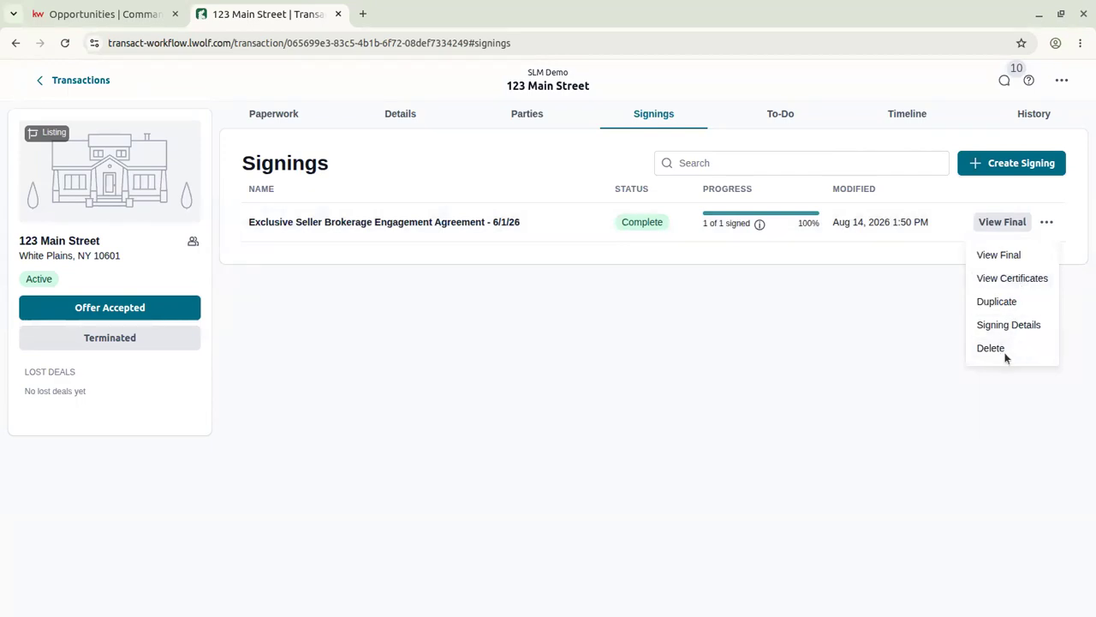
left_click(481, 347)
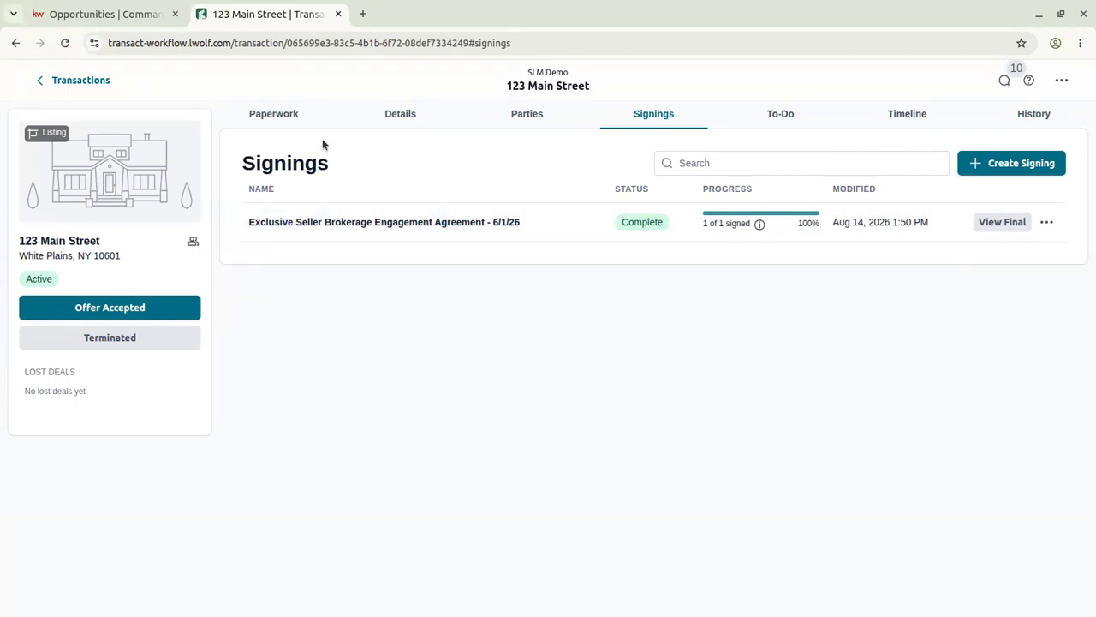
left_click(271, 118)
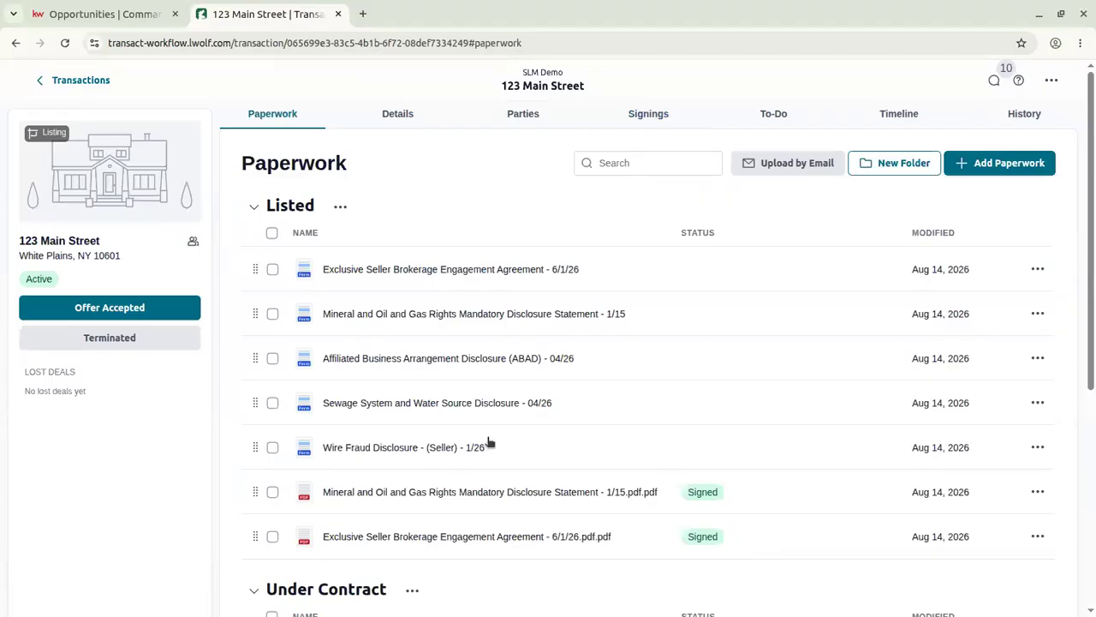
Find no files available for the Price Change item, then reload the SLM Demo documents page.
left_click(148, 21)
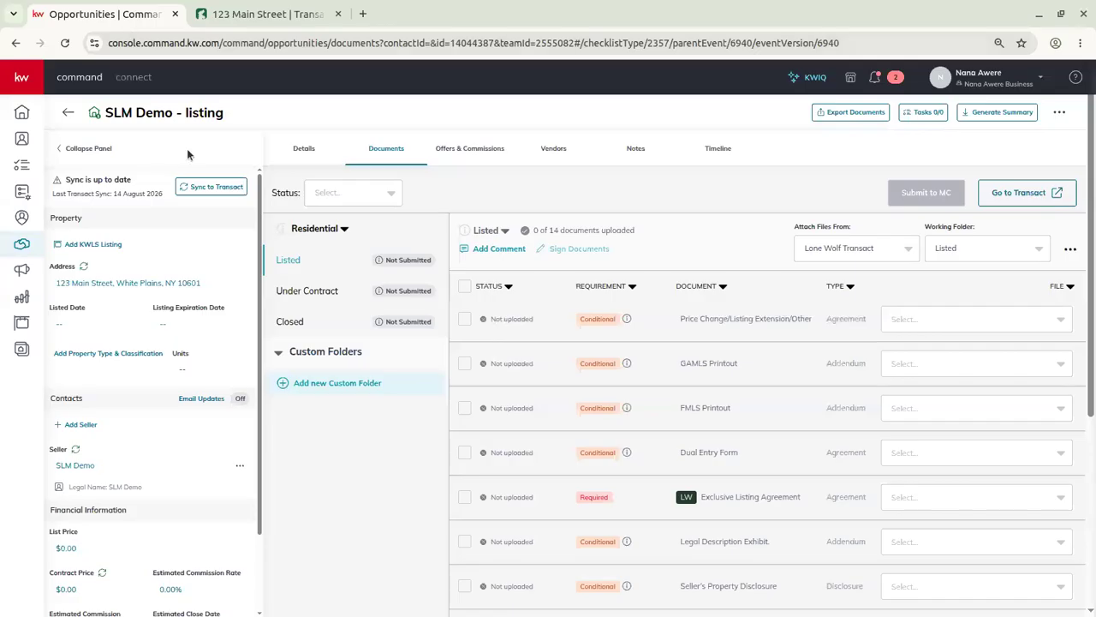
left_click(951, 322)
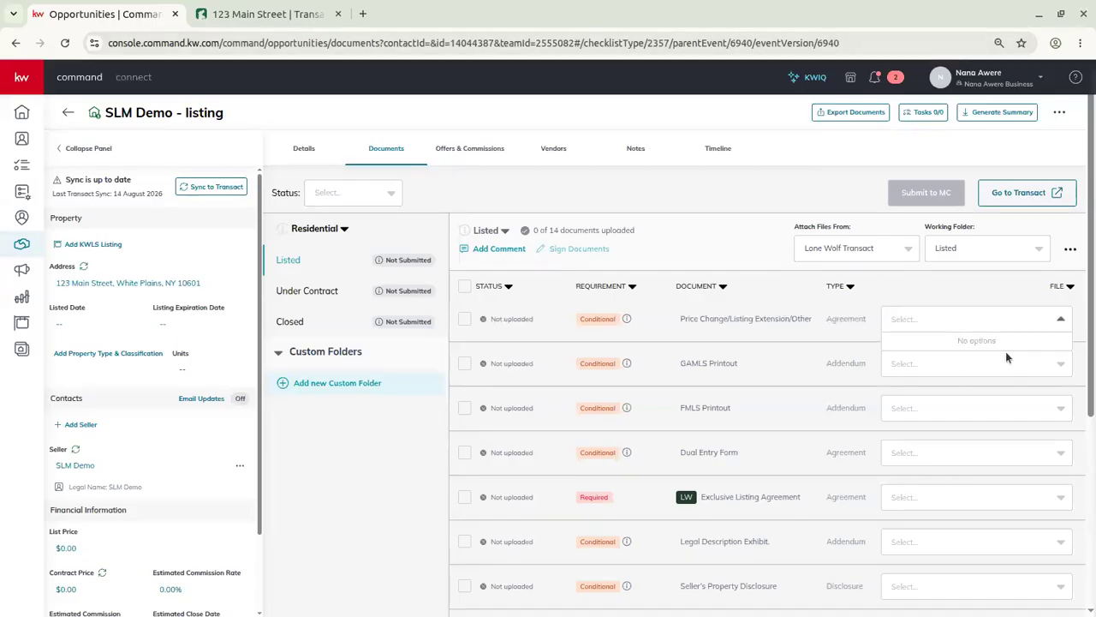
left_click(987, 297)
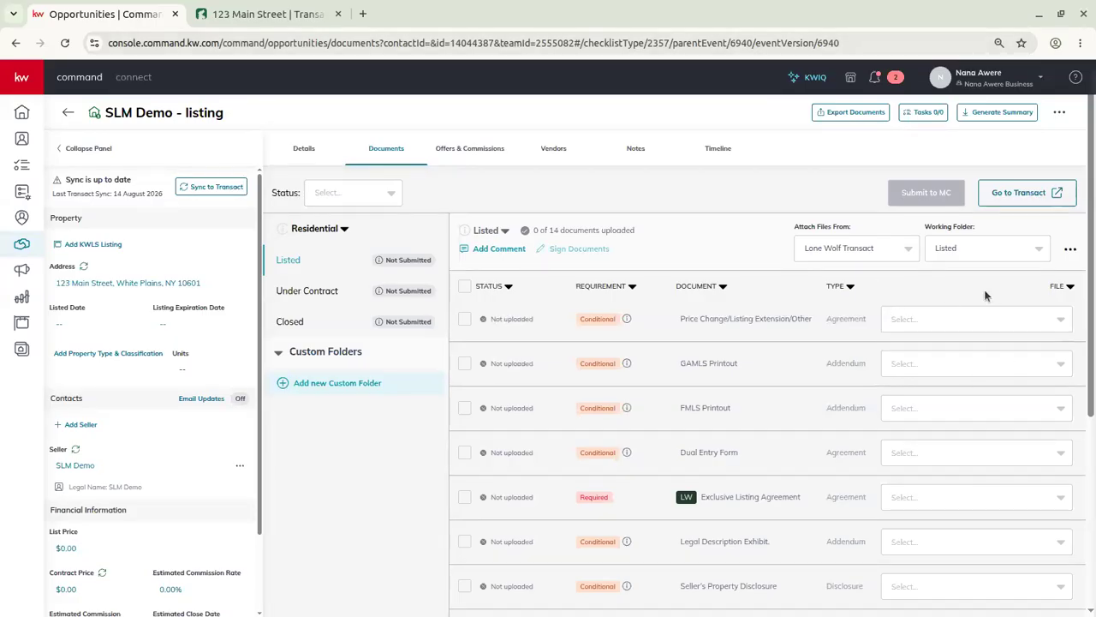
left_click(66, 44)
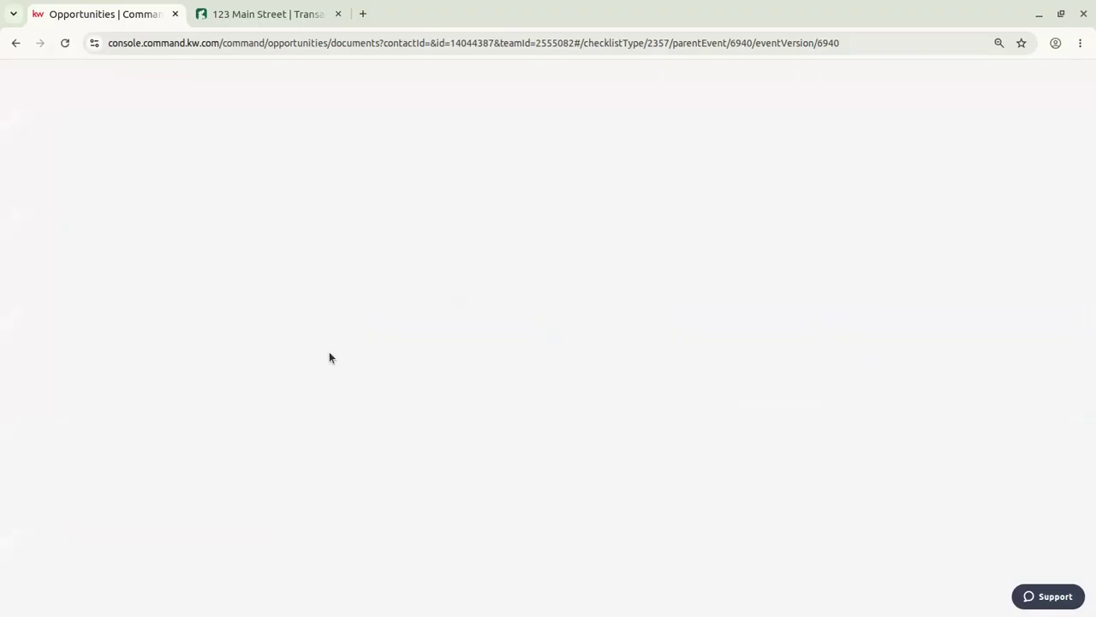
left_click(64, 43)
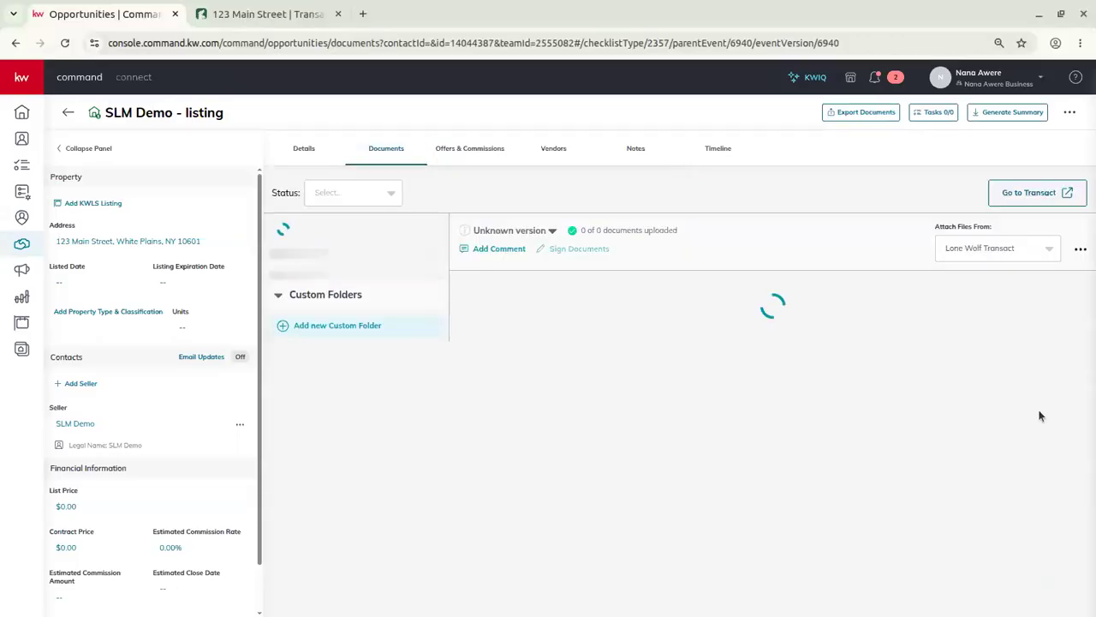
Attach the Exclusive Seller Brokerage Engagement PDF to Price Change and the mineral rights disclosure to FMLS Printout.
left_click(1007, 320)
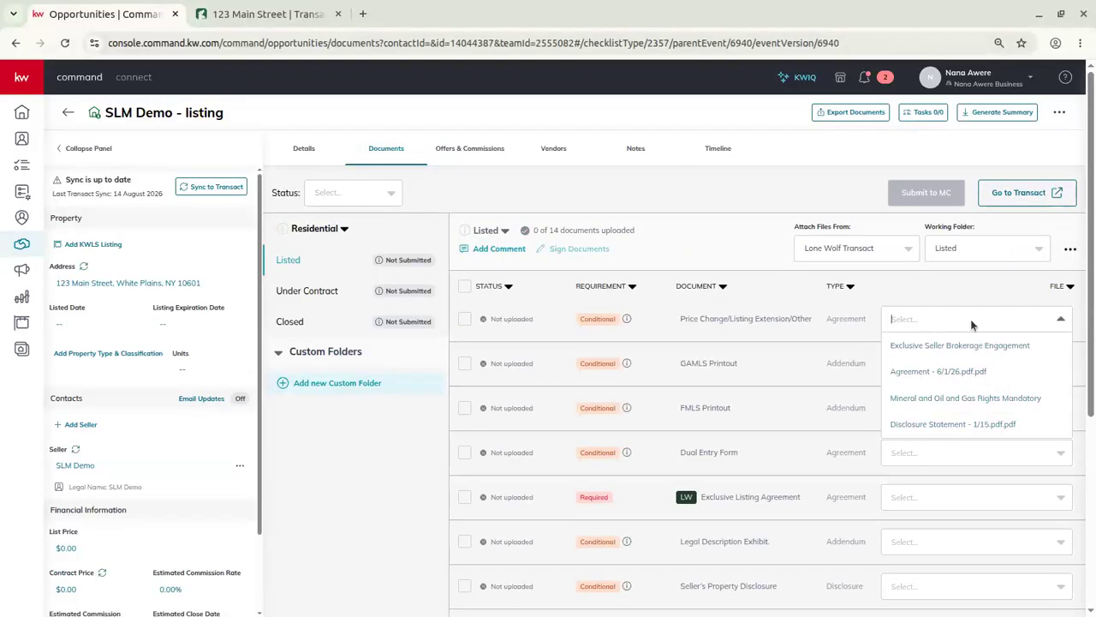
left_click(957, 346)
left_click(942, 410)
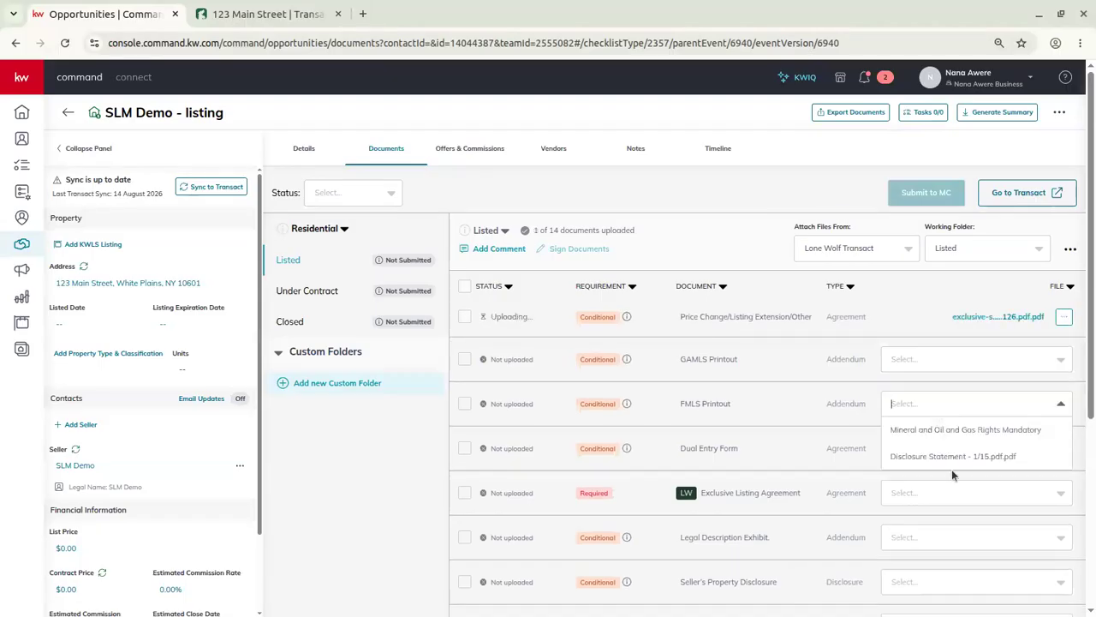
left_click(962, 459)
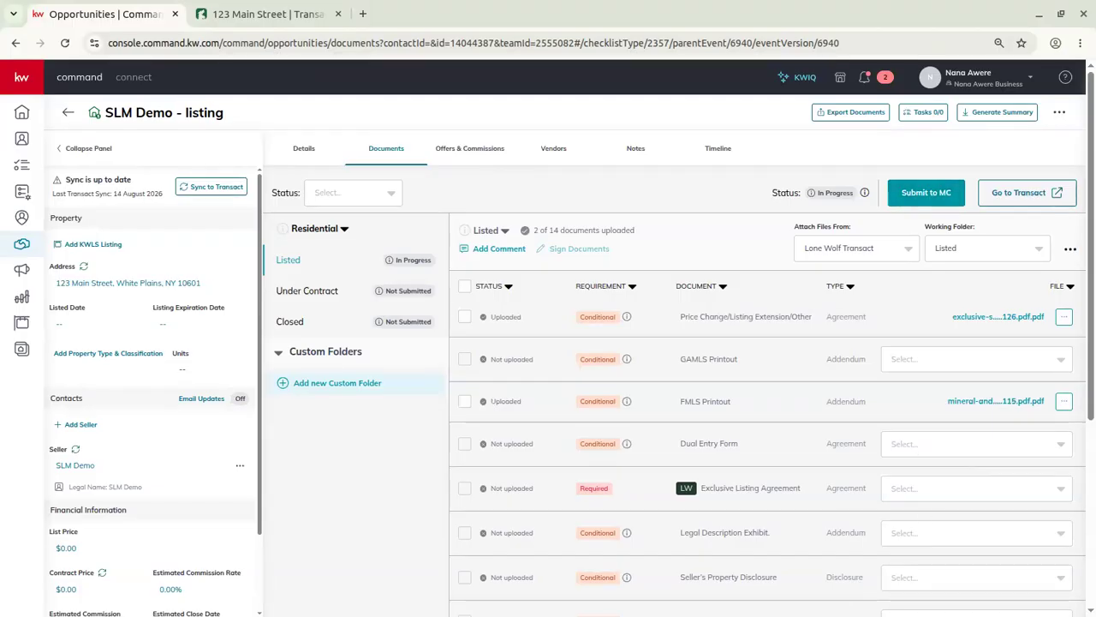
Turn on Include Transact Forms and check GAMLS Printout's file list without attaching anything.
left_click(1070, 255)
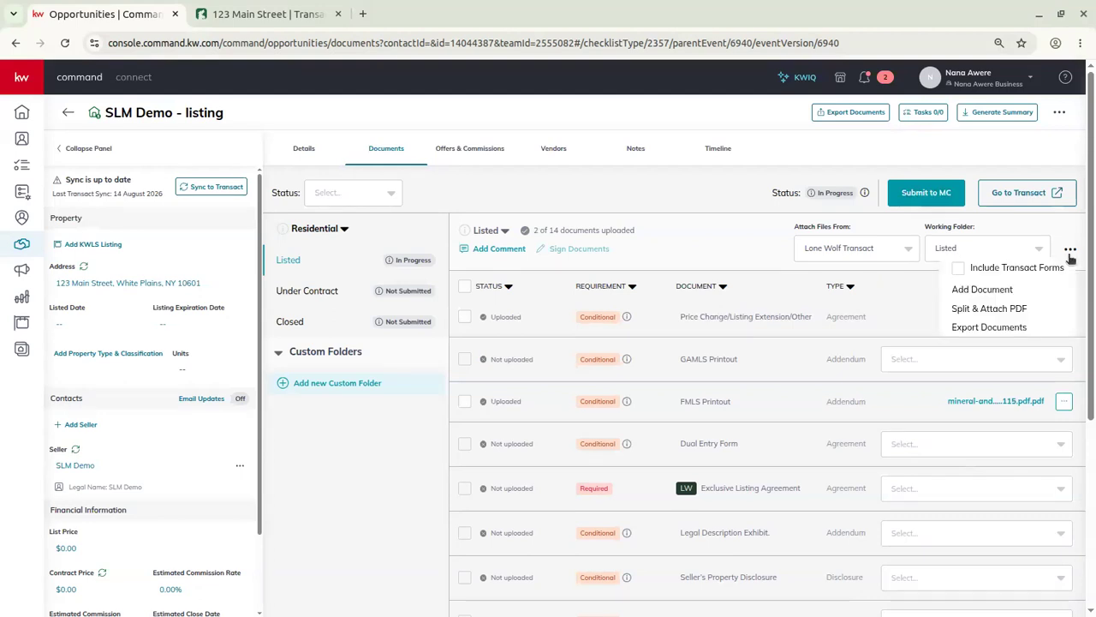
left_click(958, 273)
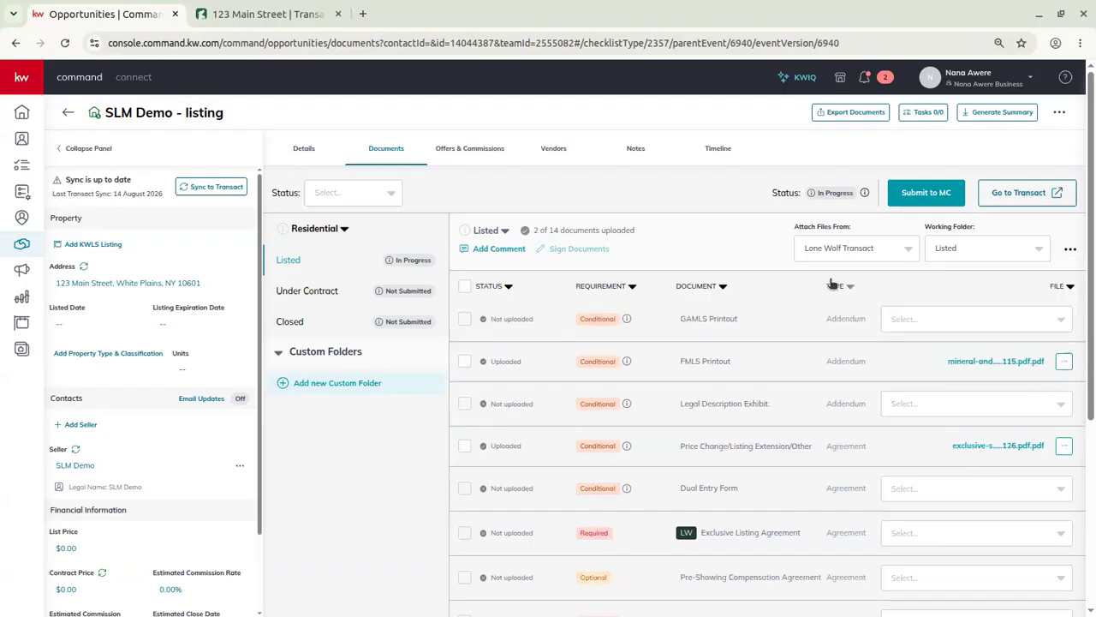
left_click(946, 322)
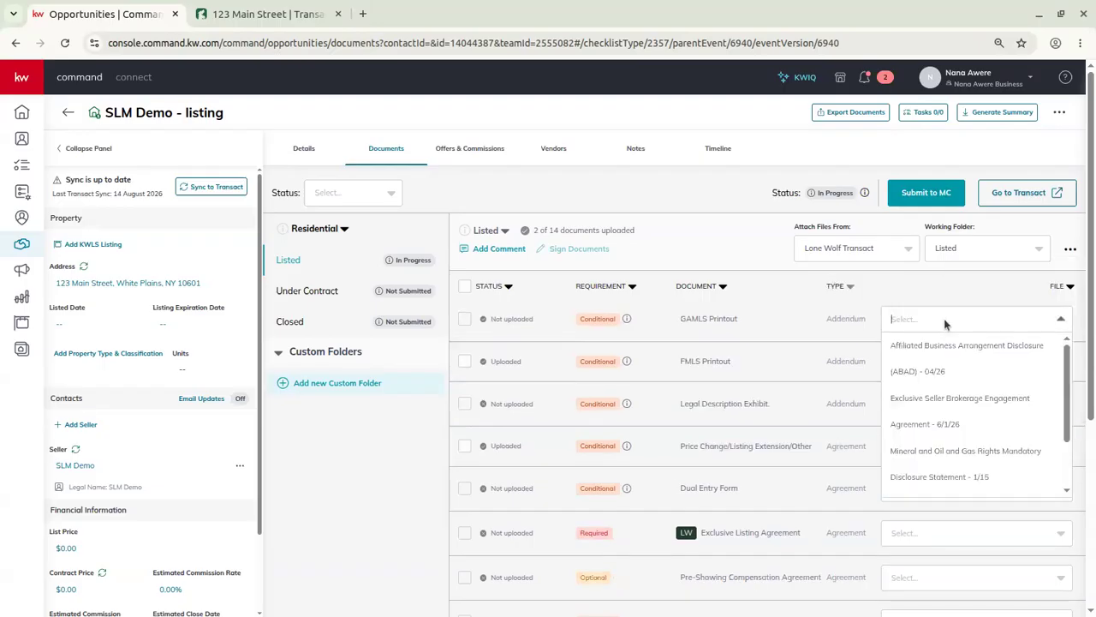
scroll(1006, 420, "down", 3)
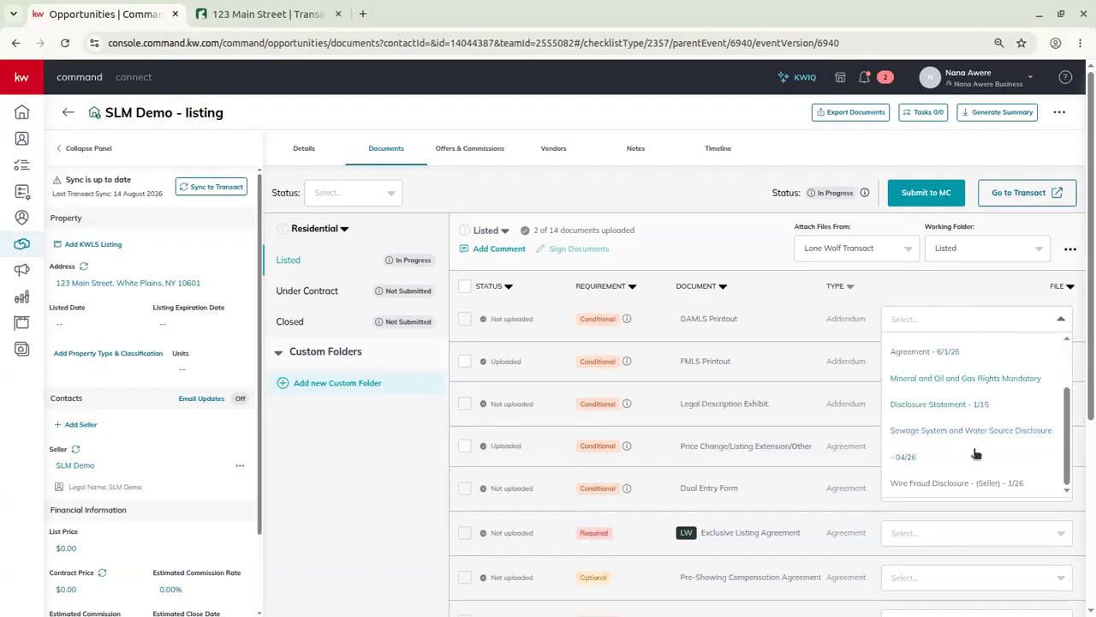
scroll(993, 446, "up", 3)
left_click(947, 288)
Set the Working Folder to Not Filed and return to the 123 Main Street Transact paperwork.
left_click(959, 244)
left_click(969, 279)
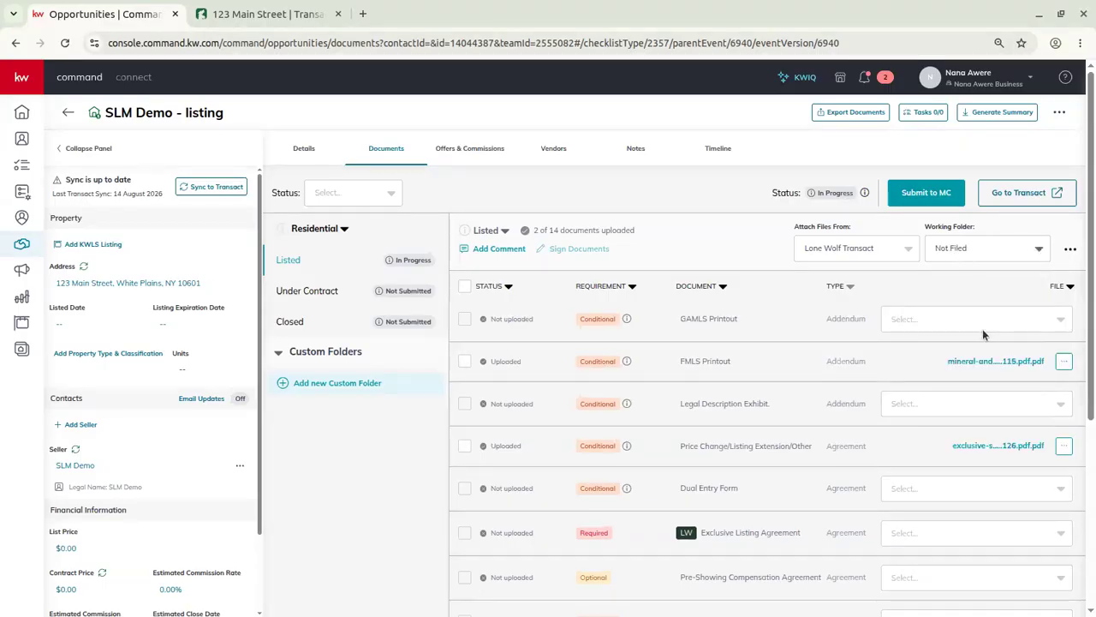
left_click(968, 247)
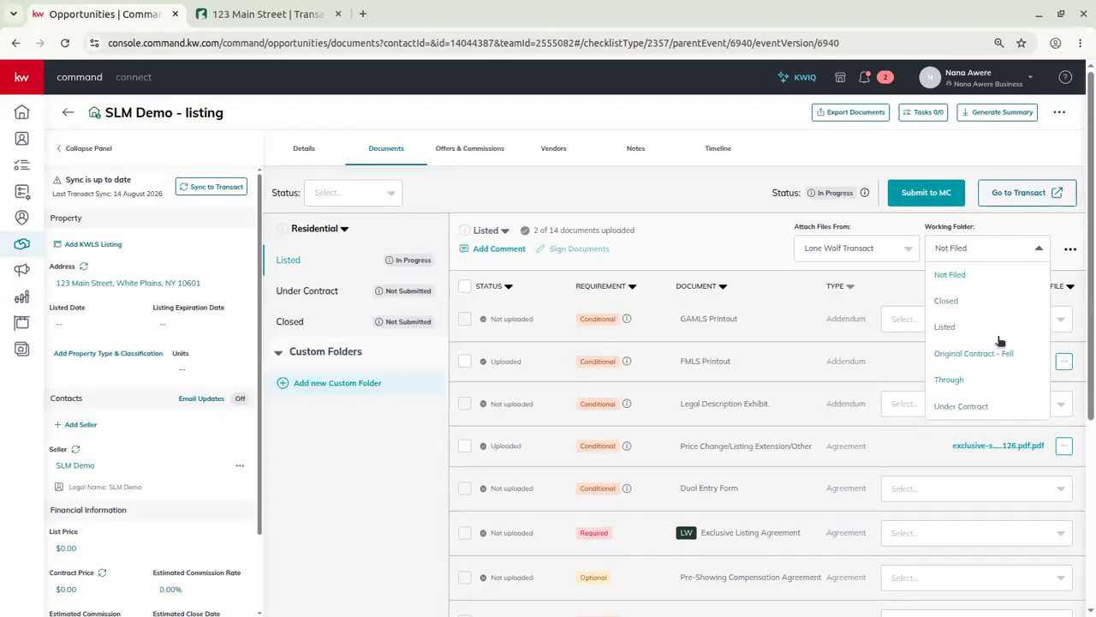
left_click(972, 248)
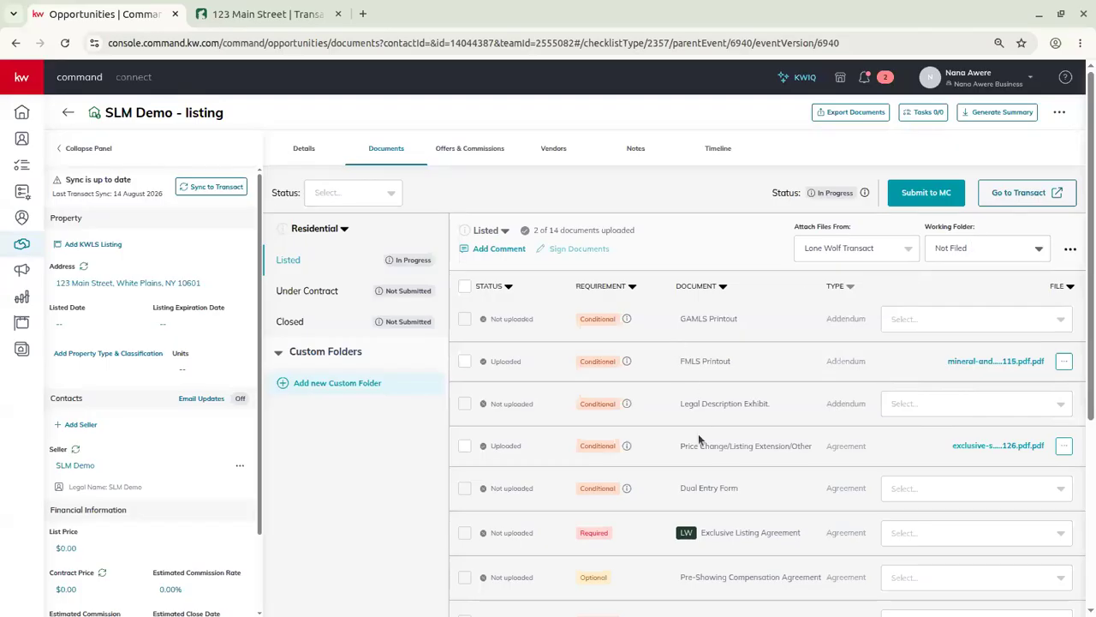
left_click(979, 254)
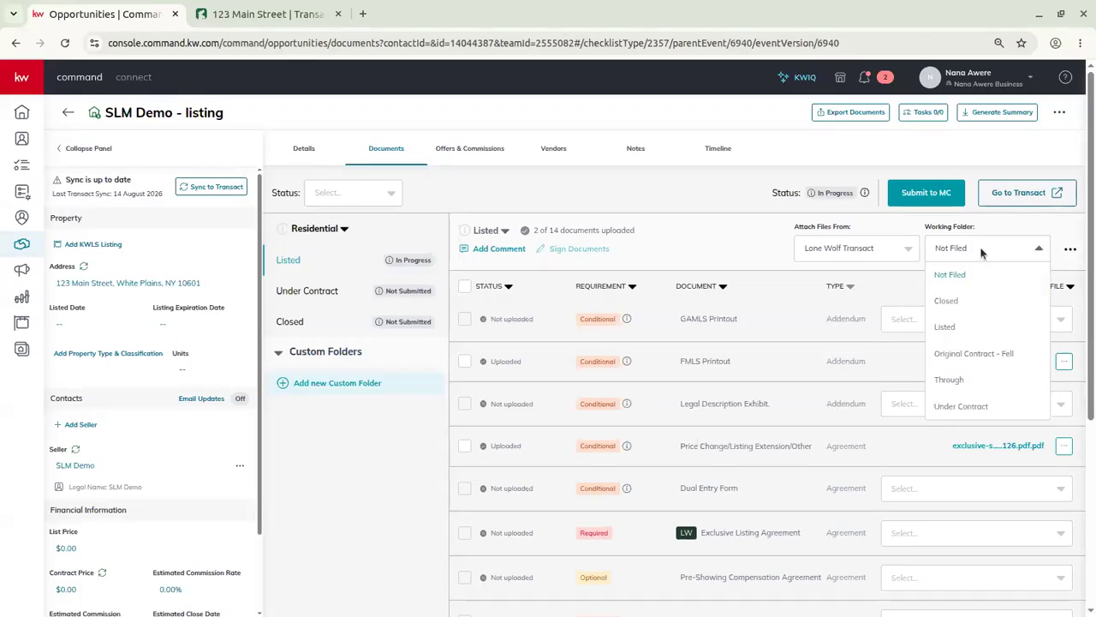
left_click(817, 322)
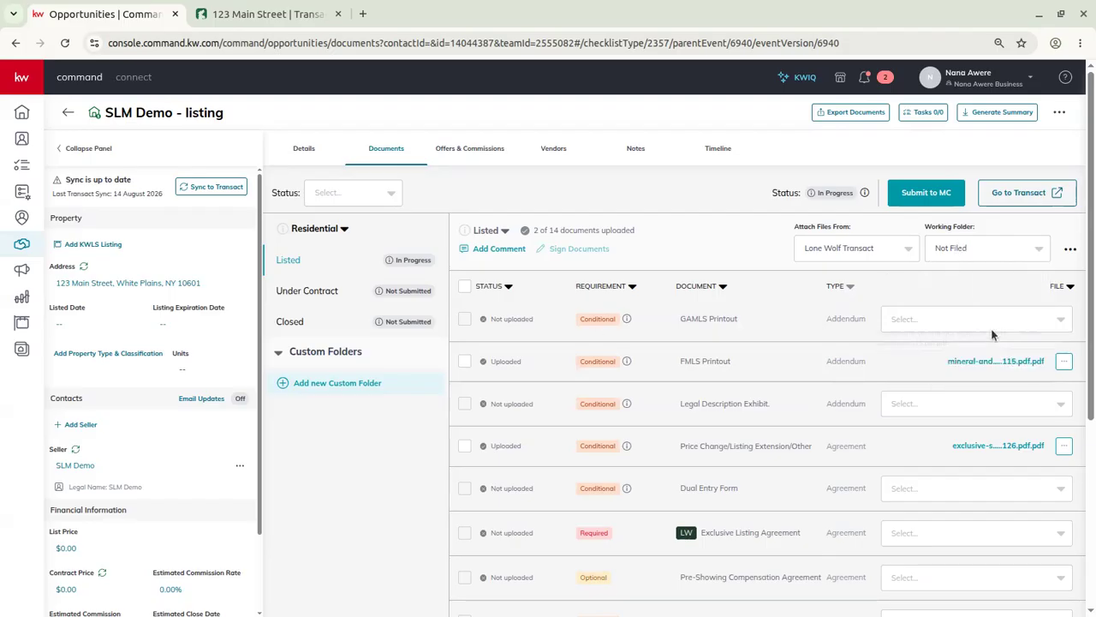
left_click(1069, 249)
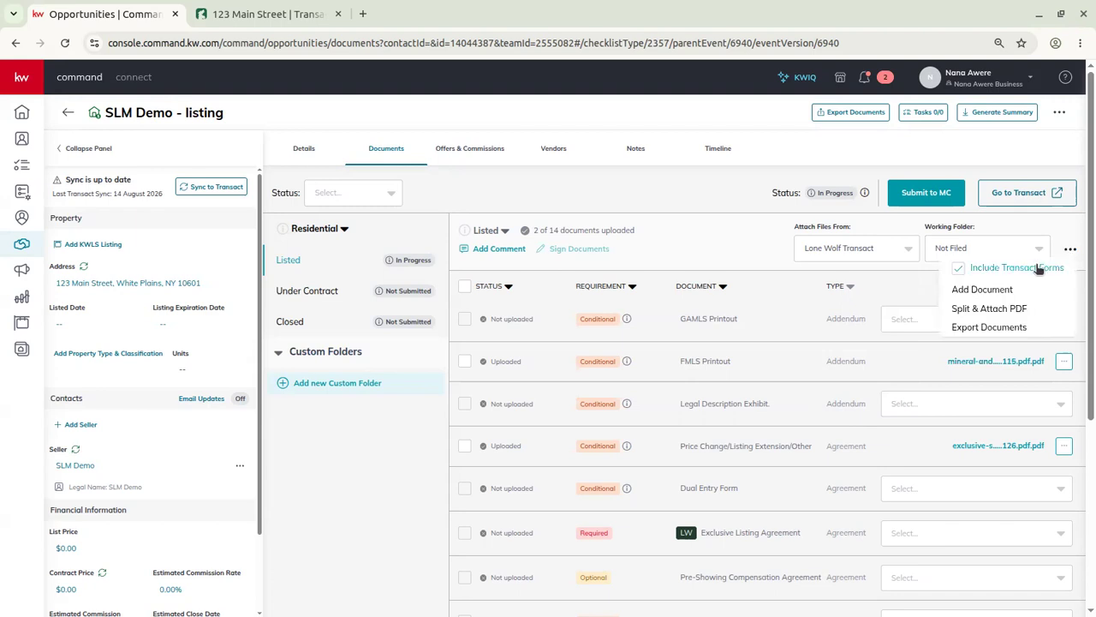
left_click(1016, 233)
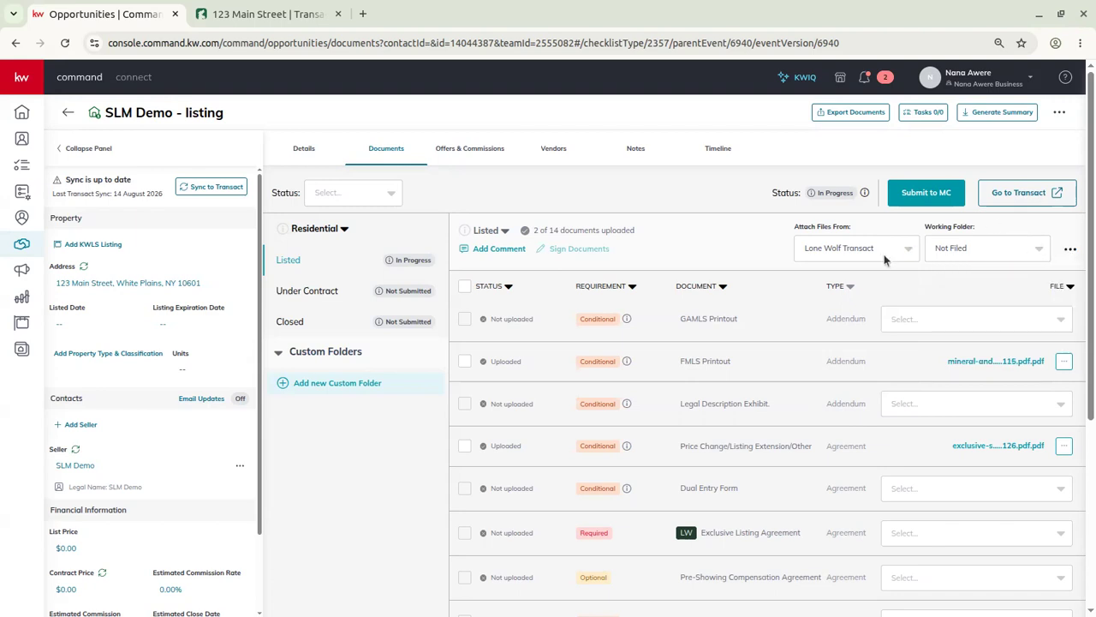
left_click(965, 250)
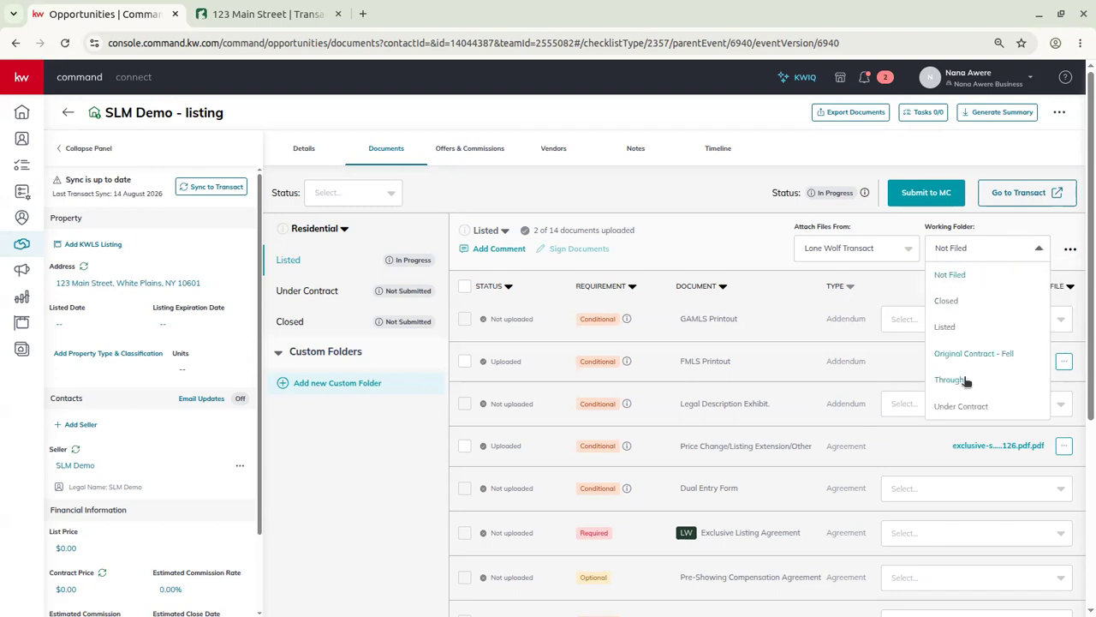
left_click(998, 255)
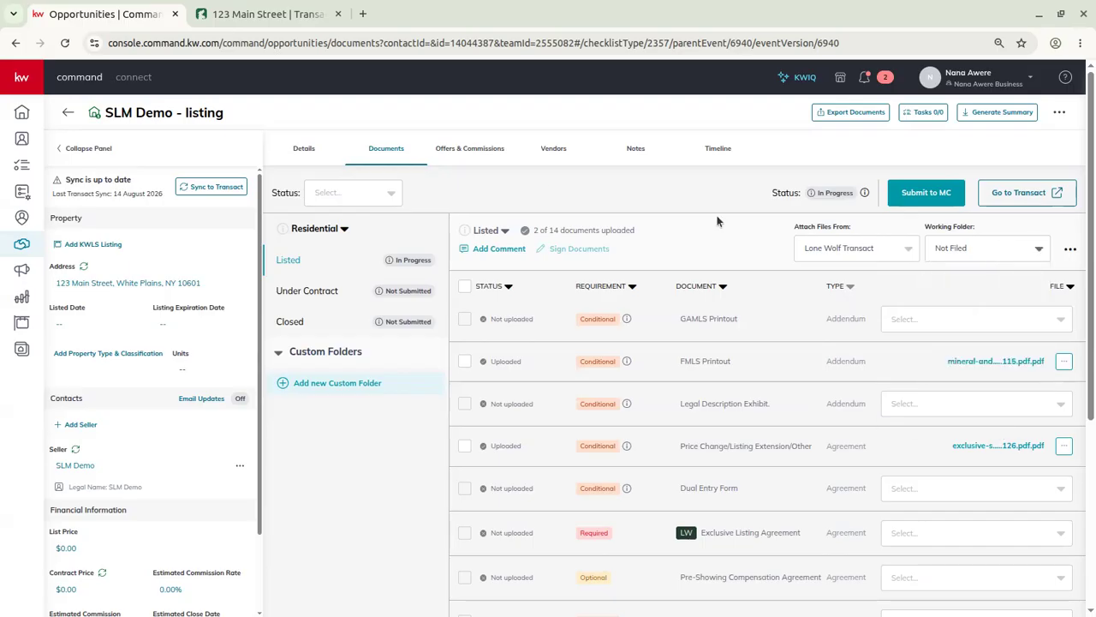
left_click(257, 13)
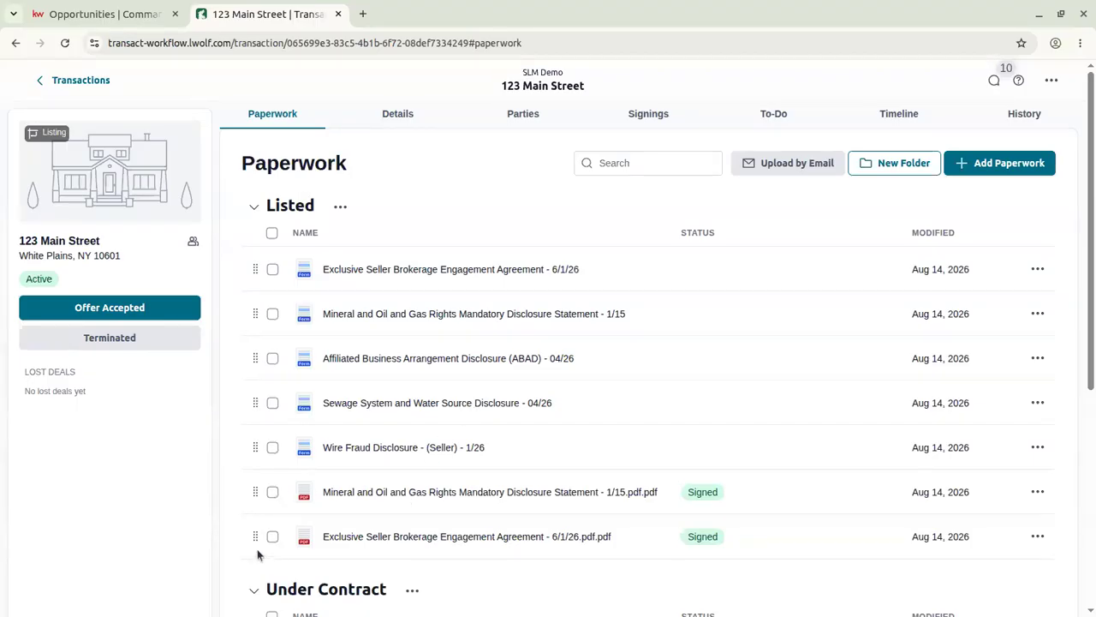
Drag the Exclusive Seller PDF from Not Filed into Listed, then return to KW Command's documents.
left_click_drag(255, 535, 309, 255)
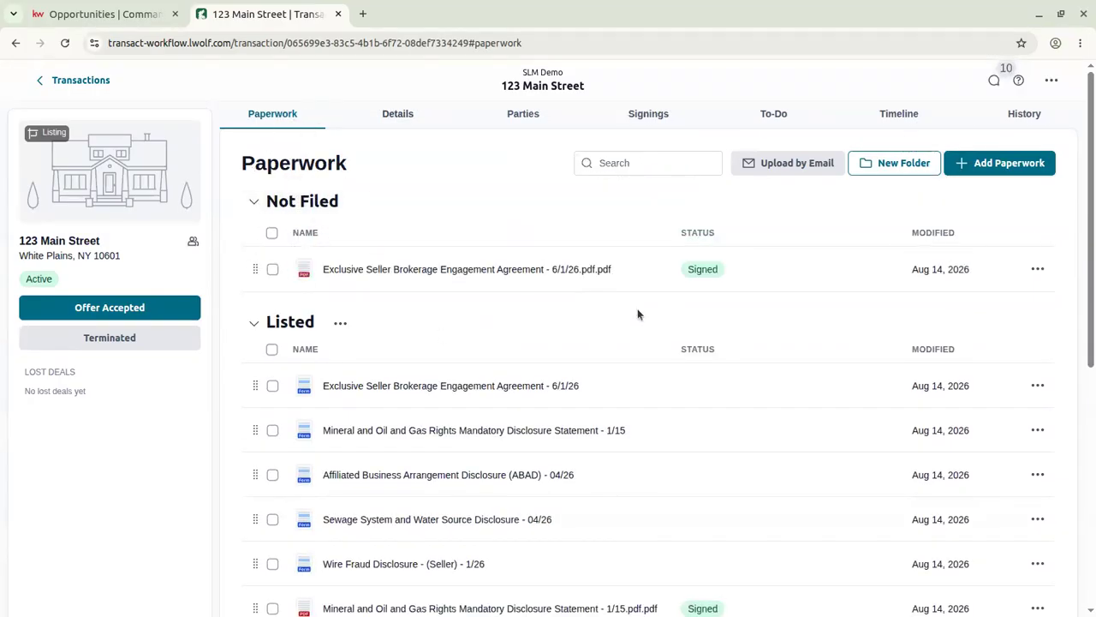
left_click_drag(255, 268, 269, 395)
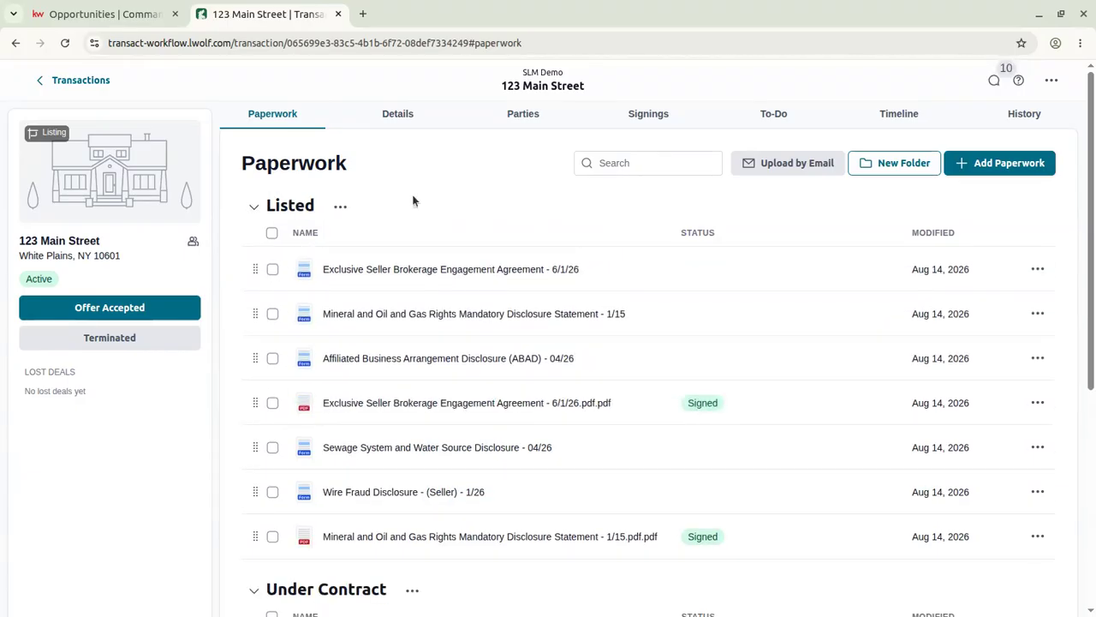
left_click(118, 15)
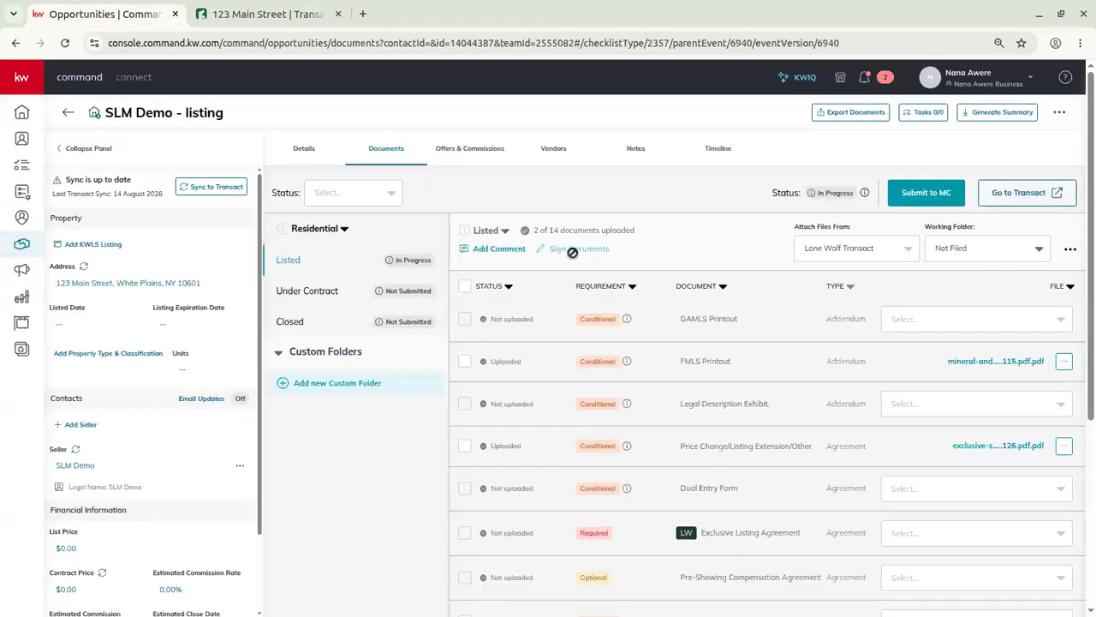